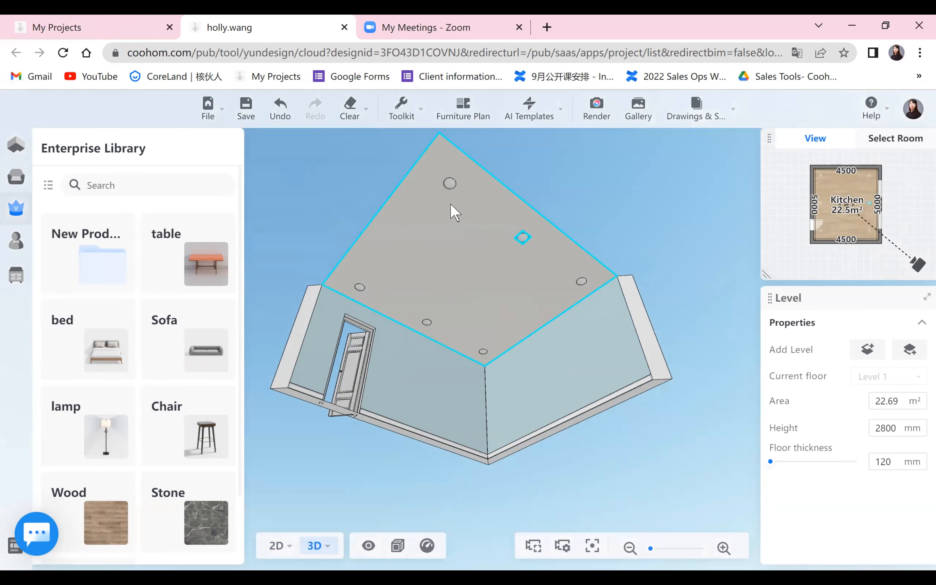
{"action": "left_click_drag", "start_coordinate": [633, 406], "coordinate": [600, 485]}
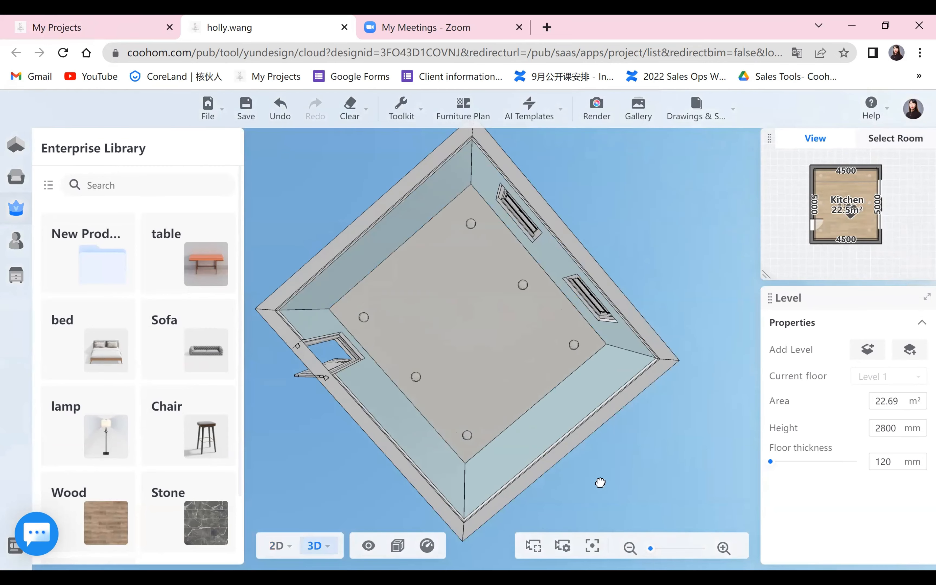
{"action": "left_click", "coordinate": [534, 545]}
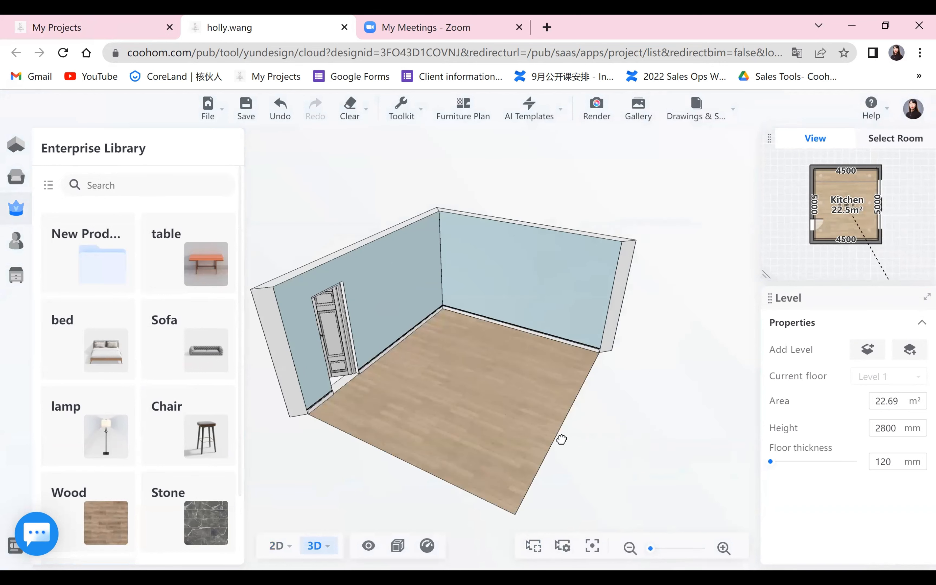
{"action": "left_click_drag", "start_coordinate": [561, 440], "coordinate": [419, 466]}
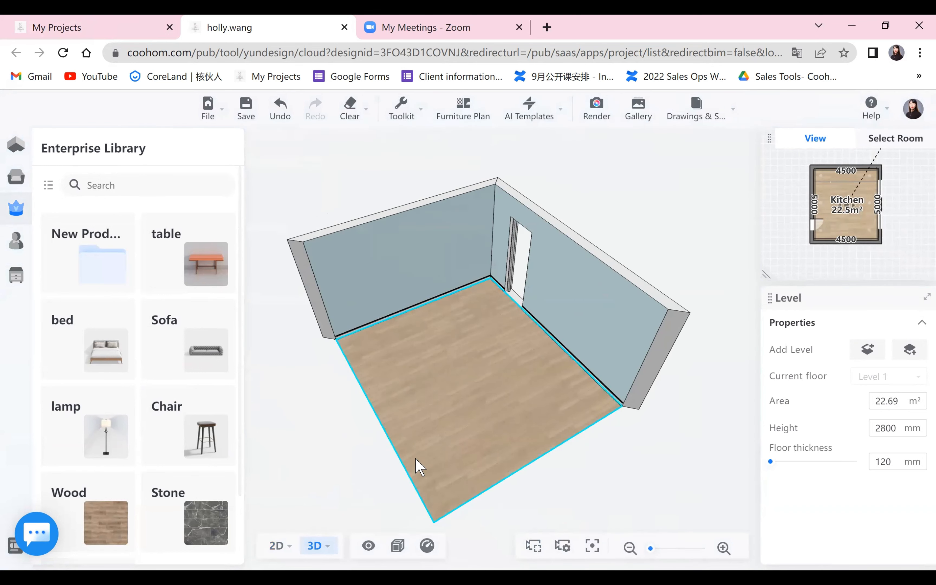
{"action": "left_click_drag", "start_coordinate": [323, 450], "coordinate": [405, 313]}
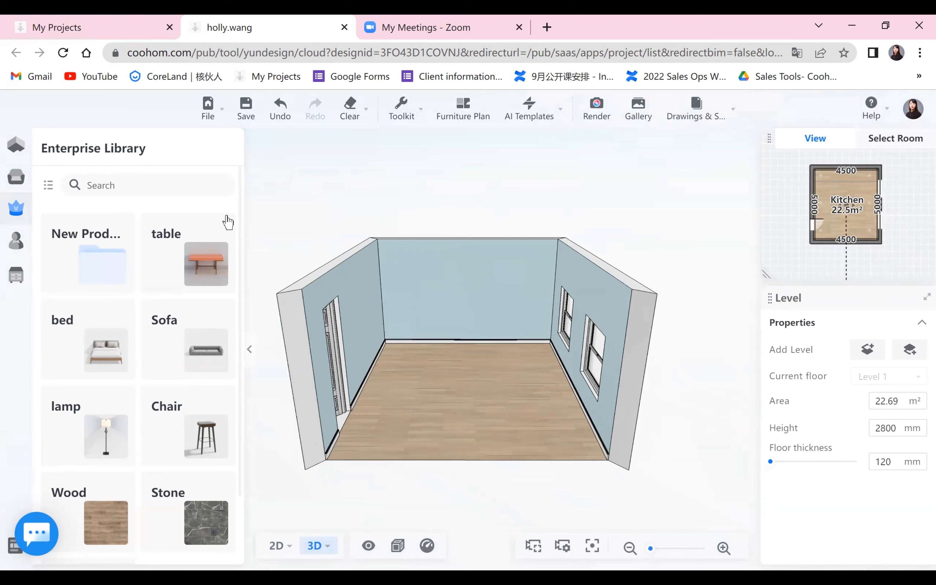
Open the Kitchen & Bath advanced design tool for the empty kitchen
{"action": "mouse_move", "coordinate": [16, 283]}
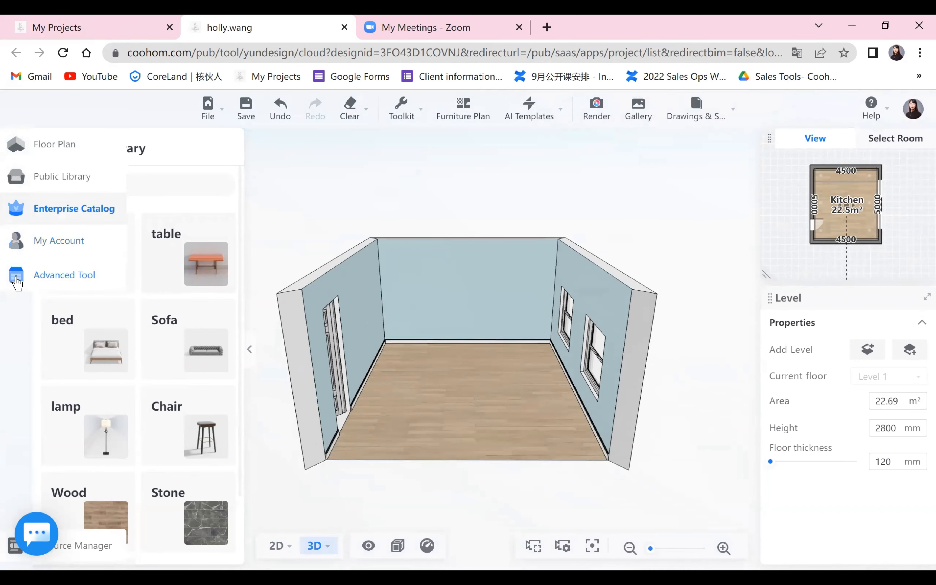
{"action": "left_click", "coordinate": [46, 282]}
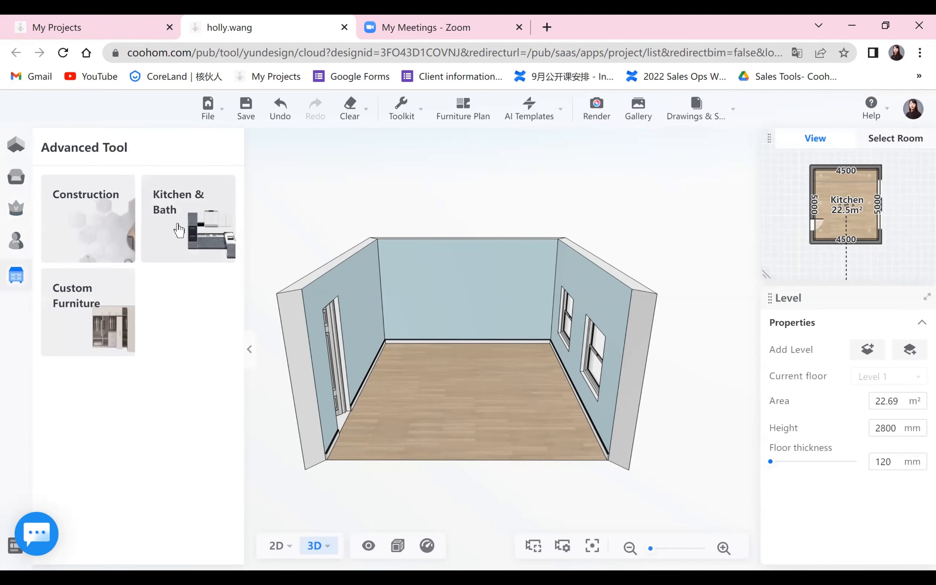
{"action": "mouse_move", "coordinate": [10, 292]}
{"action": "left_click", "coordinate": [18, 144]}
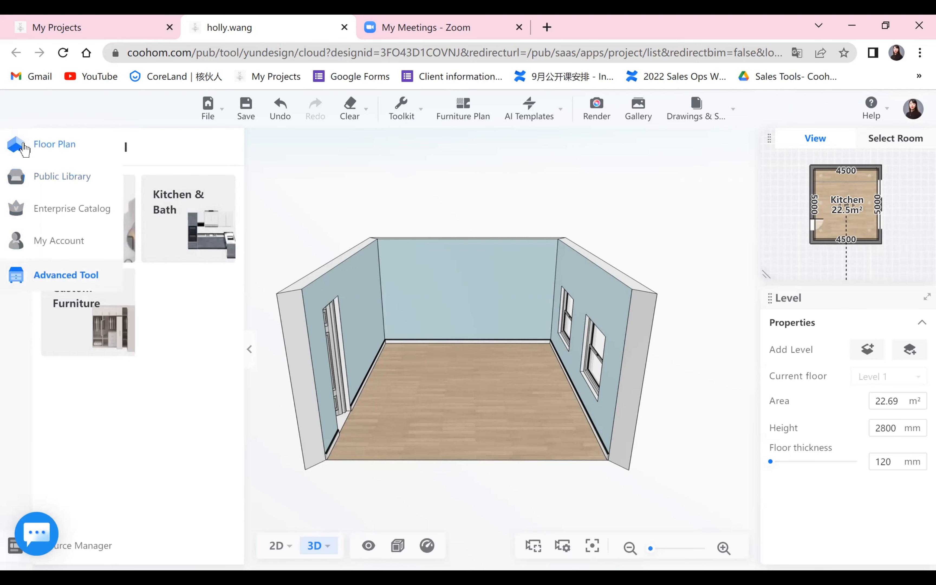
{"action": "left_click", "coordinate": [16, 274]}
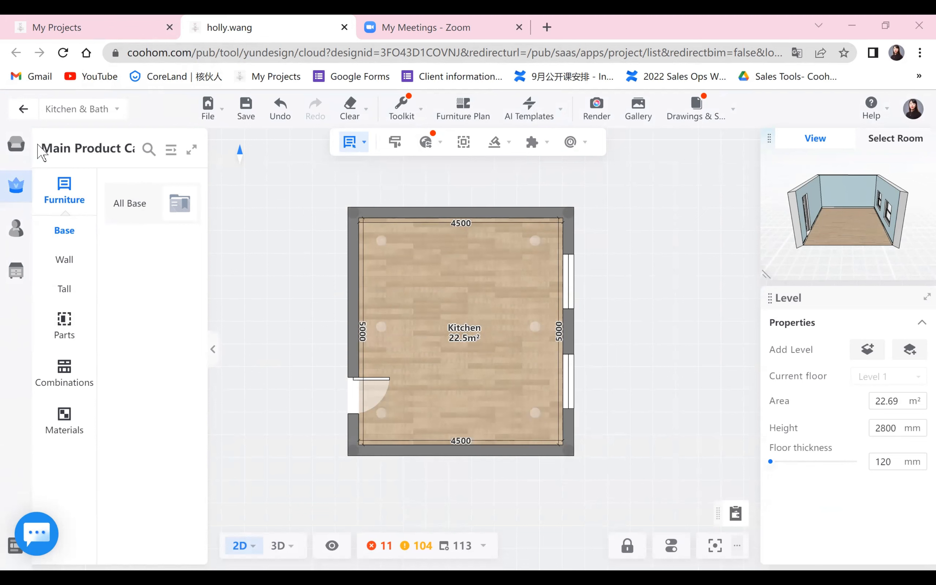
Expand the Public Catalog and list the common-unit base cabinets with doors
{"action": "left_click", "coordinate": [26, 152]}
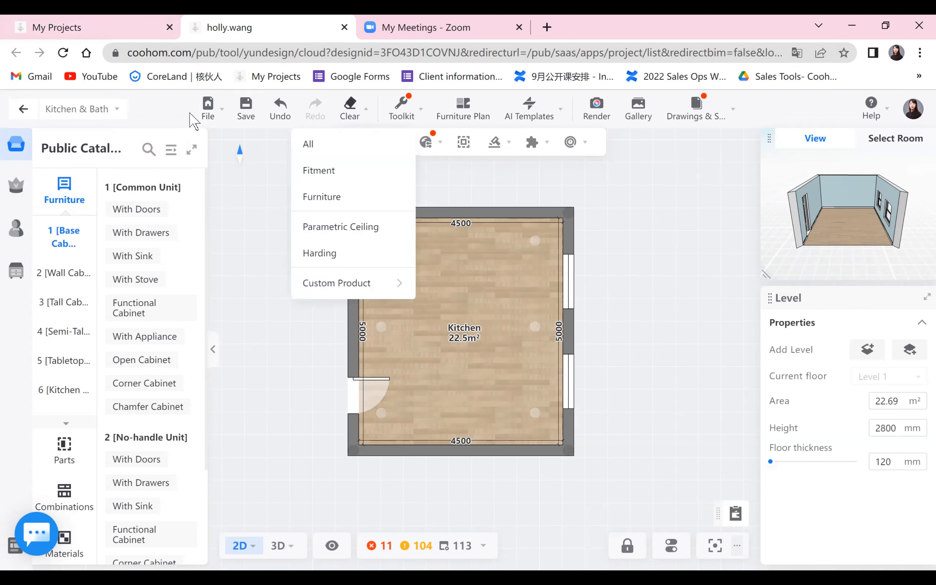
{"action": "left_click", "coordinate": [164, 149]}
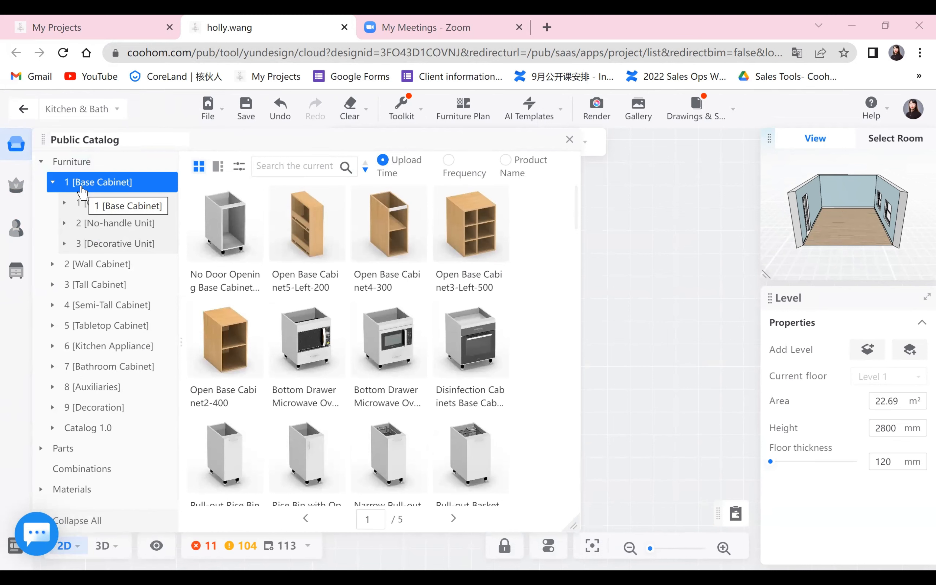
{"action": "left_click", "coordinate": [131, 203]}
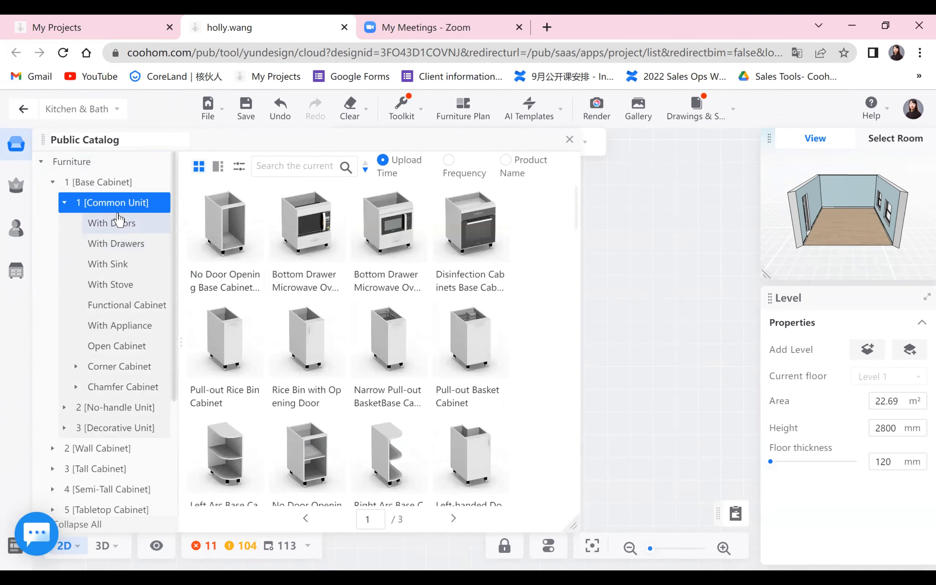
{"action": "left_click", "coordinate": [128, 232]}
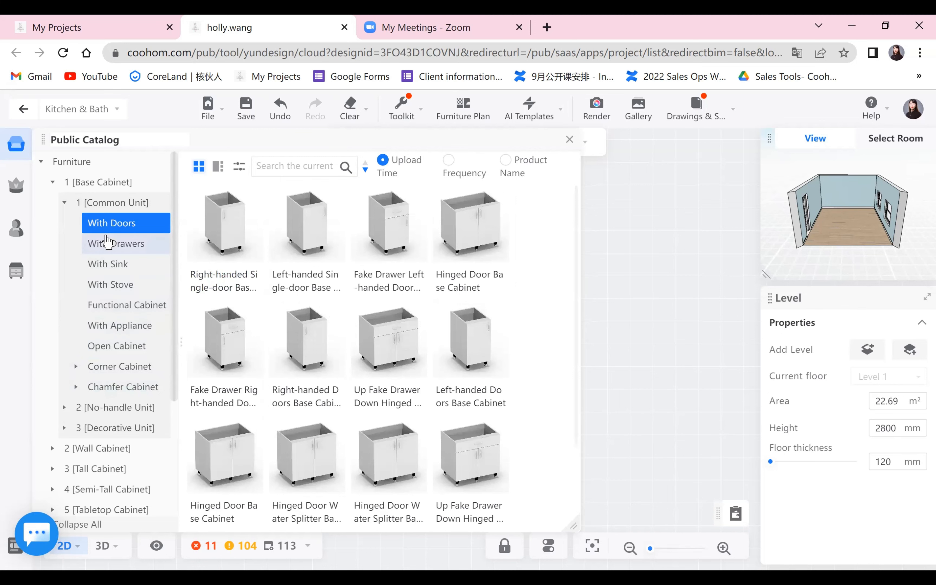
Compare the common-unit base cabinets offered with drawers, with sinks and with doors
{"action": "left_click", "coordinate": [111, 243]}
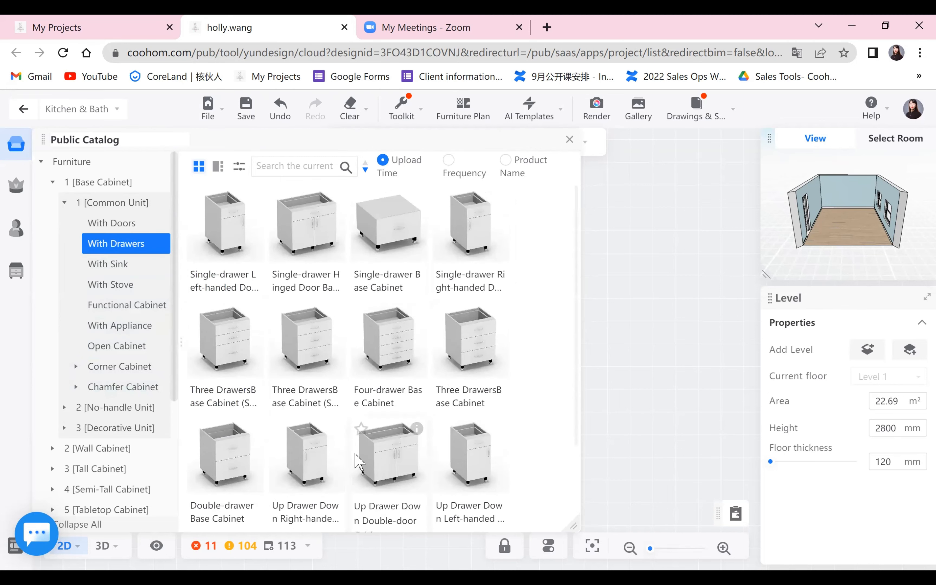
{"action": "scroll", "coordinate": [348, 463], "scroll_direction": "down", "scroll_amount": 2}
{"action": "left_click", "coordinate": [113, 263]}
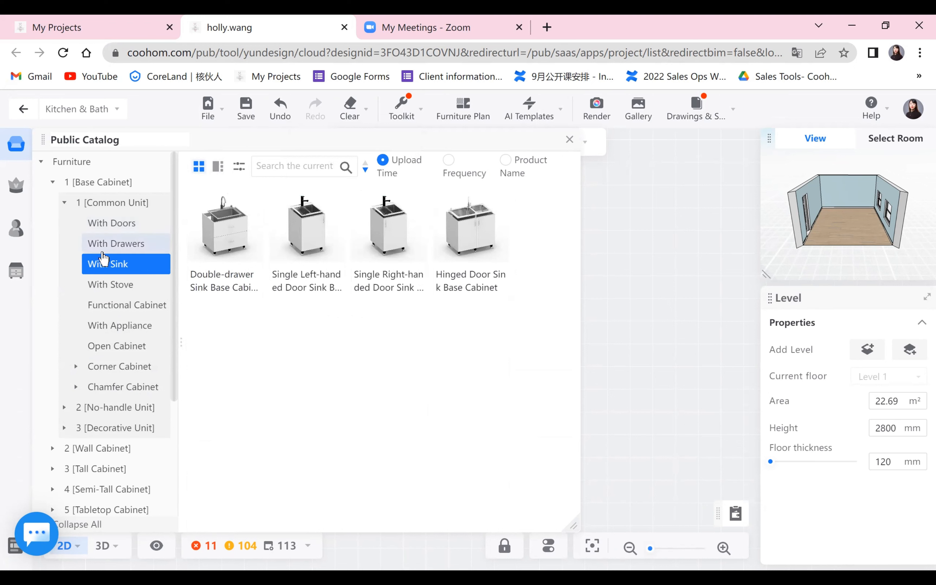
{"action": "left_click", "coordinate": [124, 232]}
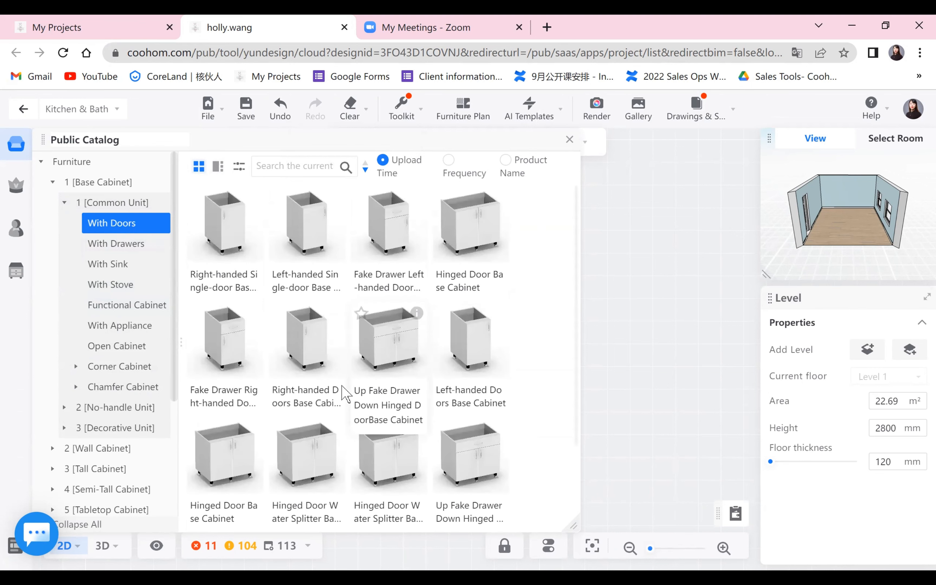
{"action": "mouse_move", "coordinate": [417, 314]}
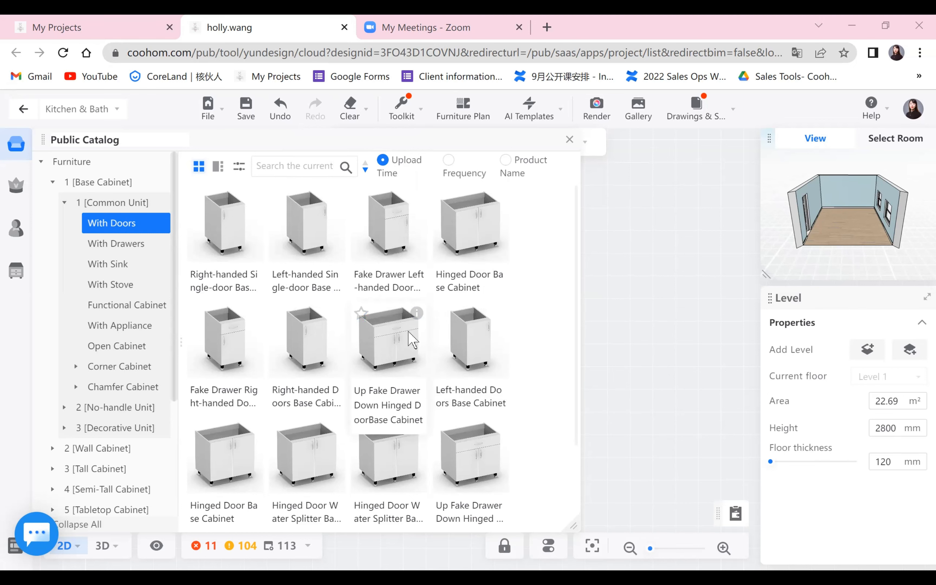
{"action": "left_click", "coordinate": [110, 267]}
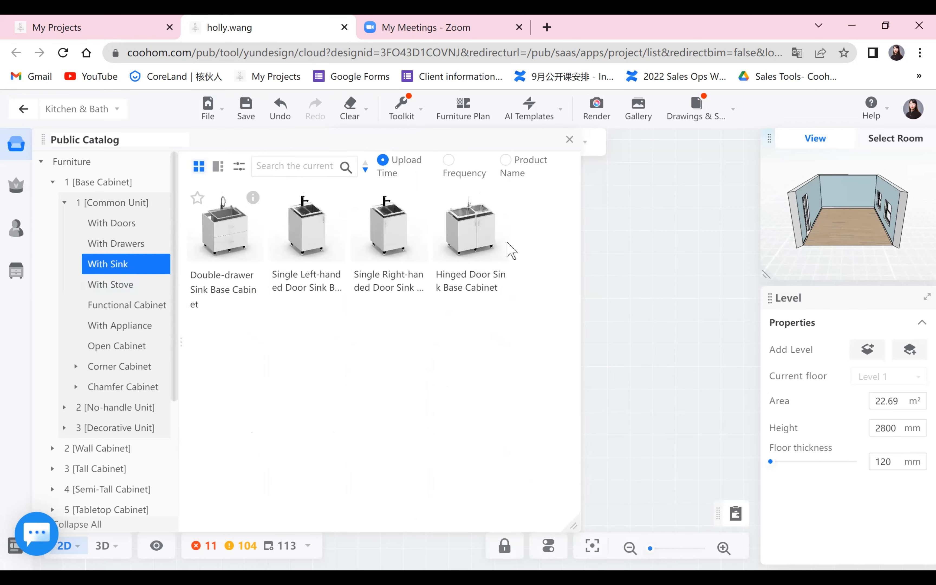
Place the Up Fake Drawer Down Hinged Door Base Cabinet from the With Doors category against the kitchen's upper wall in plan
{"action": "left_click", "coordinate": [128, 228]}
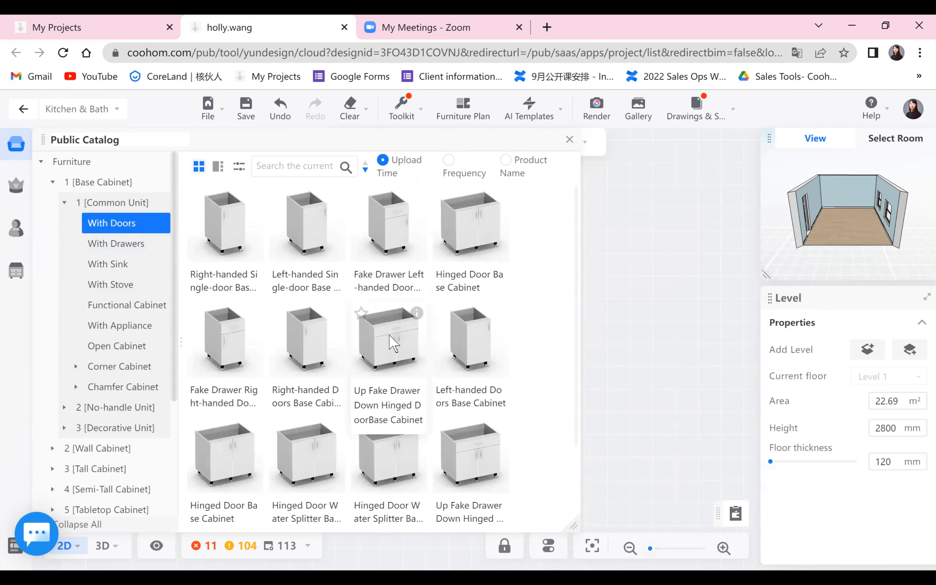
{"action": "left_click", "coordinate": [476, 325]}
{"action": "left_click", "coordinate": [428, 251]}
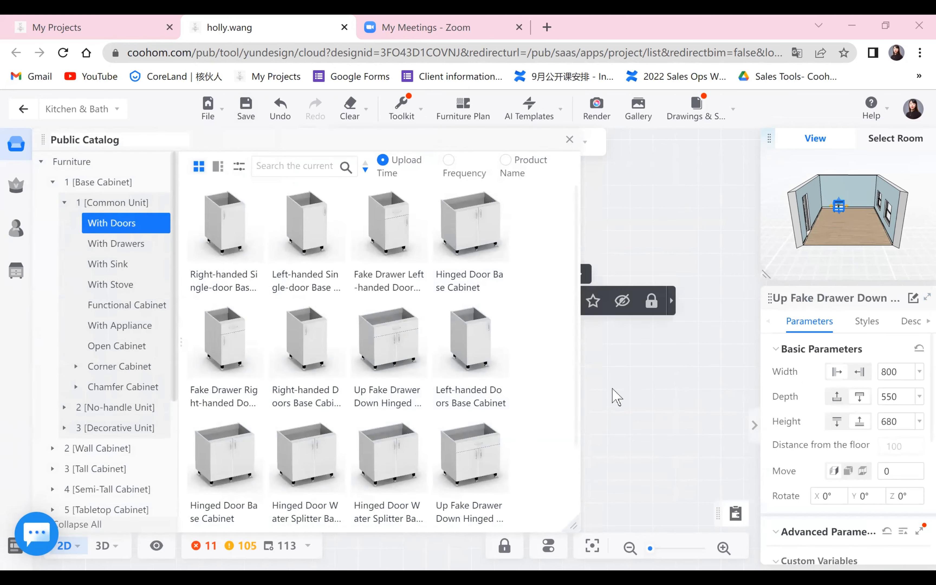
{"action": "left_click", "coordinate": [631, 369]}
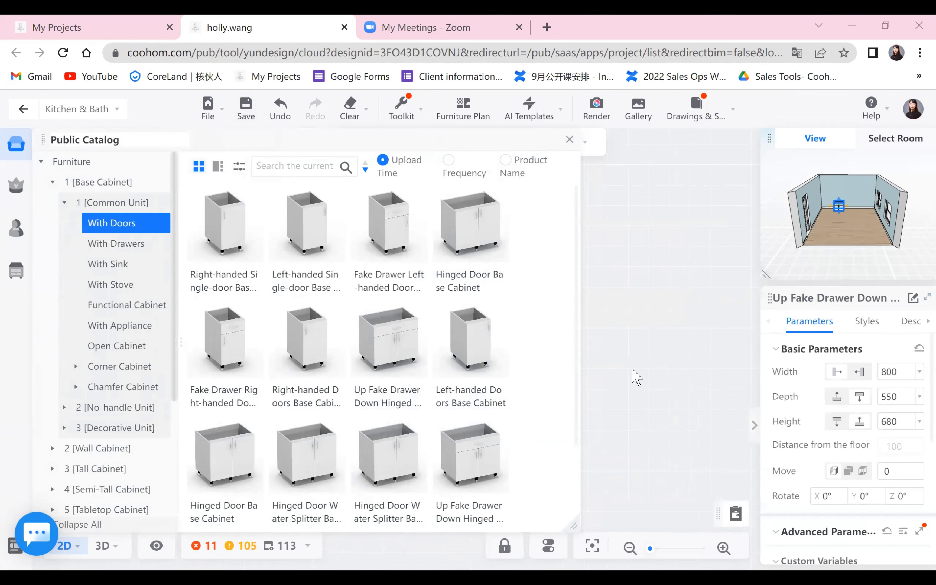
{"action": "left_click", "coordinate": [570, 140]}
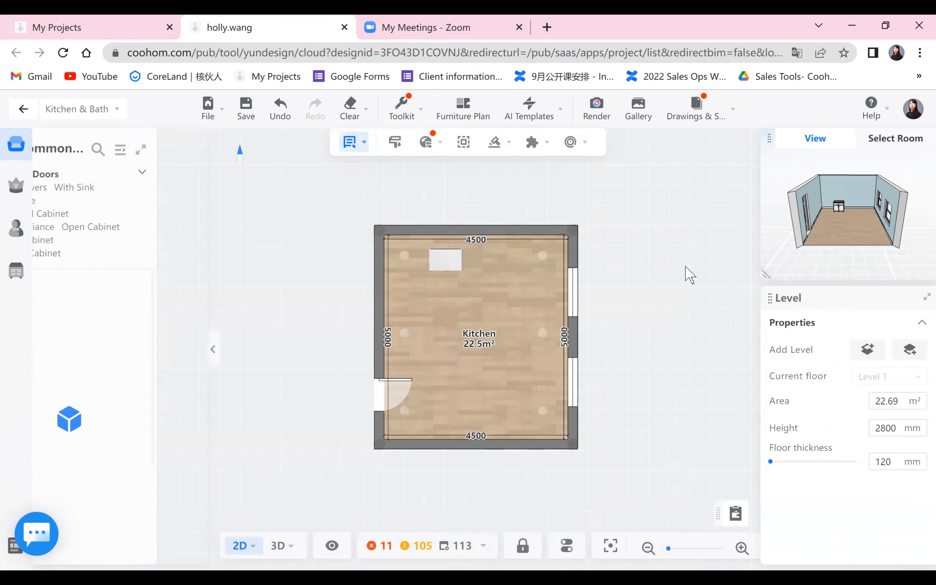
{"action": "left_click", "coordinate": [448, 266]}
{"action": "left_click_drag", "start_coordinate": [449, 266], "coordinate": [466, 254]}
Show the kitchen in 3D and start building a sink on the base cabinet
{"action": "mouse_move", "coordinate": [242, 545]}
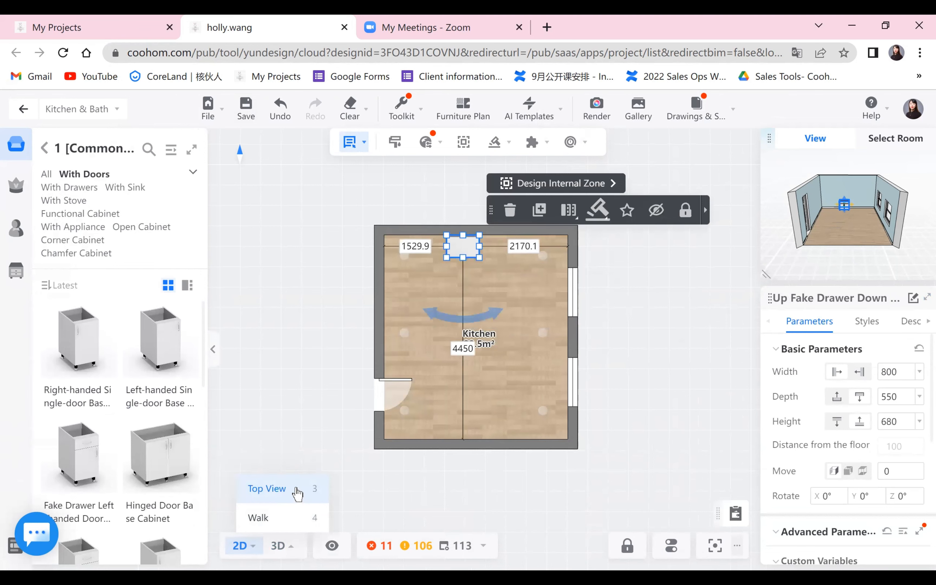
{"action": "key", "text": "2"}
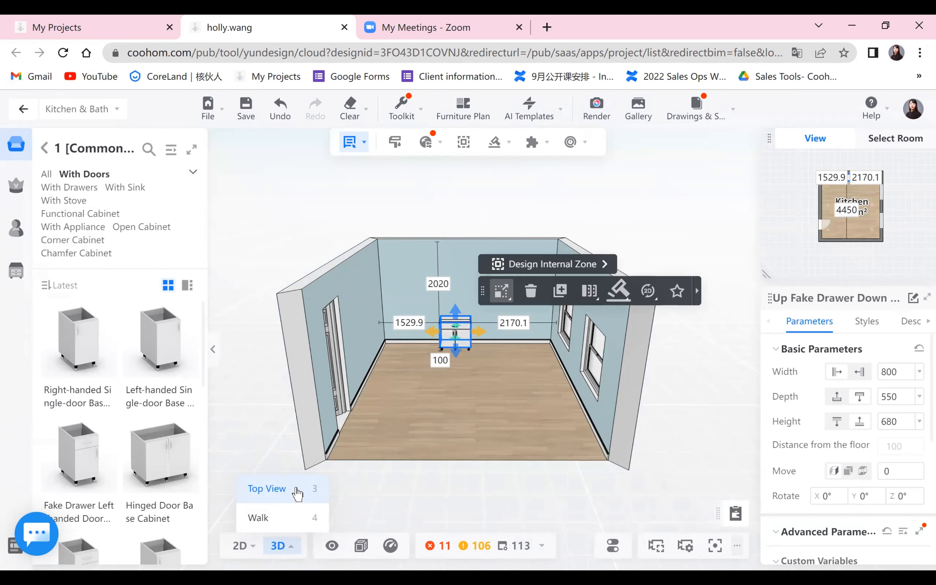
{"action": "left_click", "coordinate": [297, 493]}
{"action": "scroll", "coordinate": [433, 469], "scroll_direction": "down", "scroll_amount": 5}
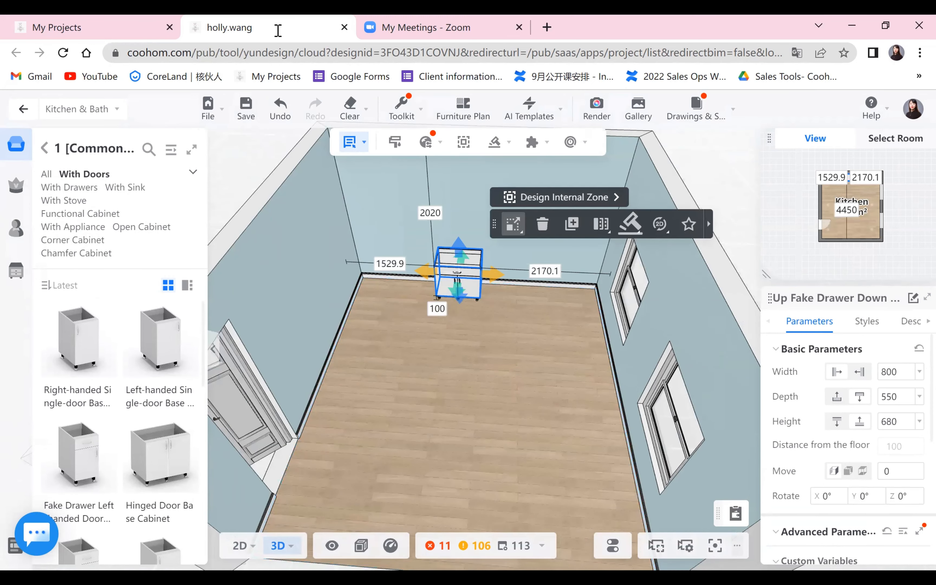
{"action": "left_click", "coordinate": [631, 225]}
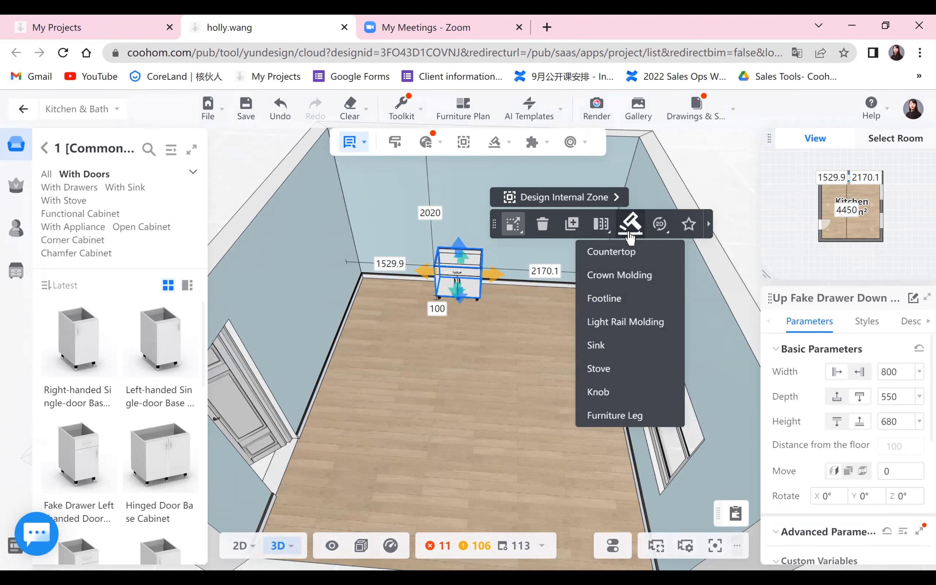
{"action": "left_click", "coordinate": [605, 350]}
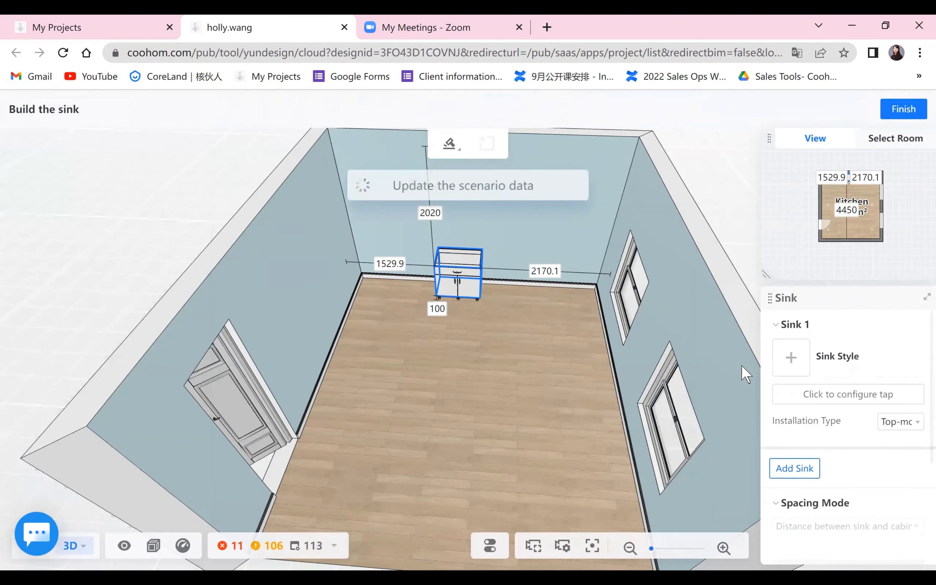
Choose Single Sink-01 from the Public Catalog as the style for Sink 1
{"action": "left_click", "coordinate": [791, 358]}
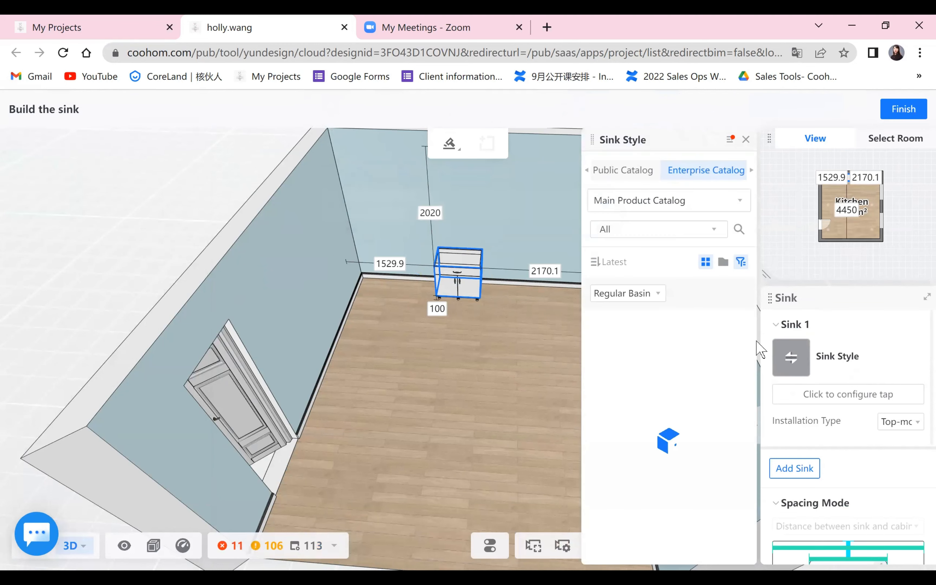
{"action": "scroll", "coordinate": [654, 391], "scroll_direction": "down", "scroll_amount": 2}
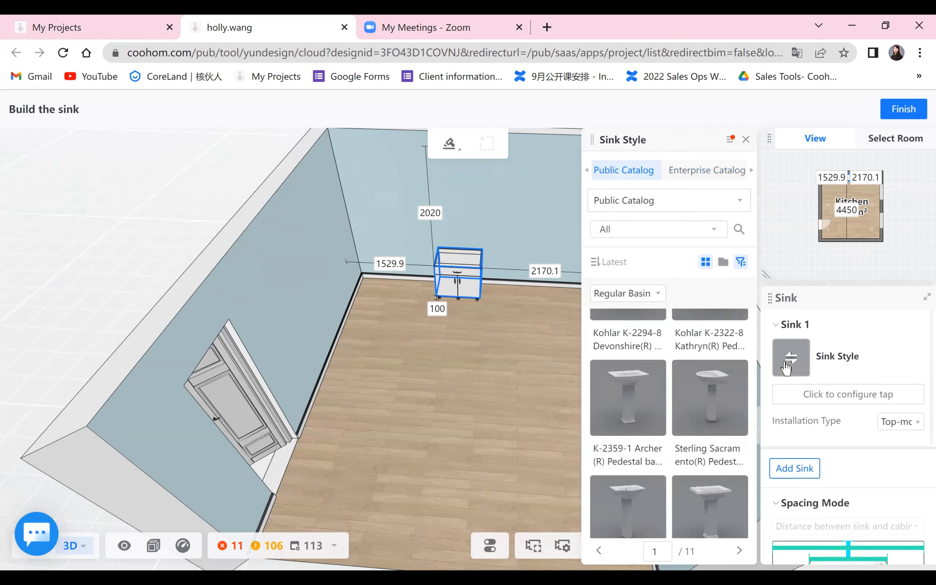
{"action": "scroll", "coordinate": [724, 416], "scroll_direction": "down", "scroll_amount": 4}
{"action": "scroll", "coordinate": [698, 445], "scroll_direction": "down", "scroll_amount": 12}
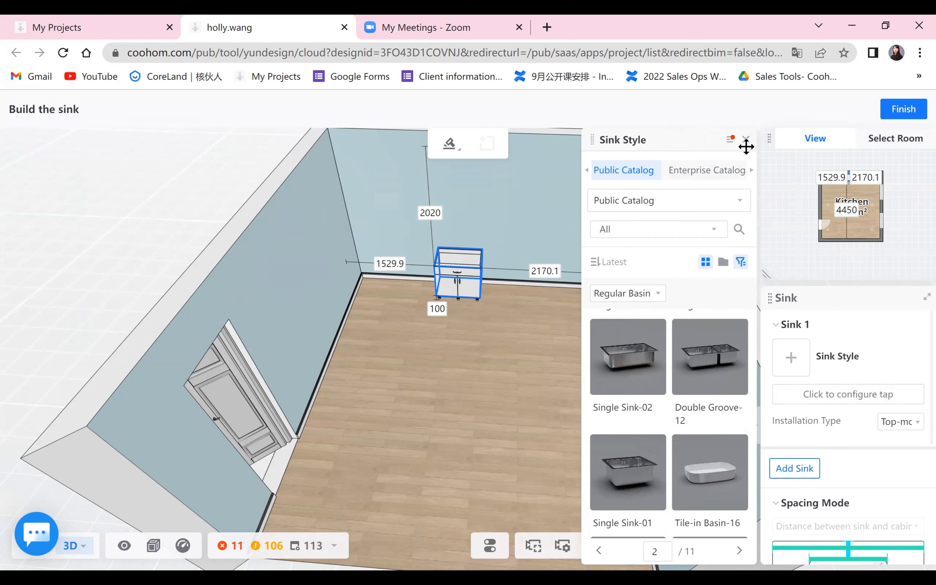
{"action": "left_click", "coordinate": [746, 139]}
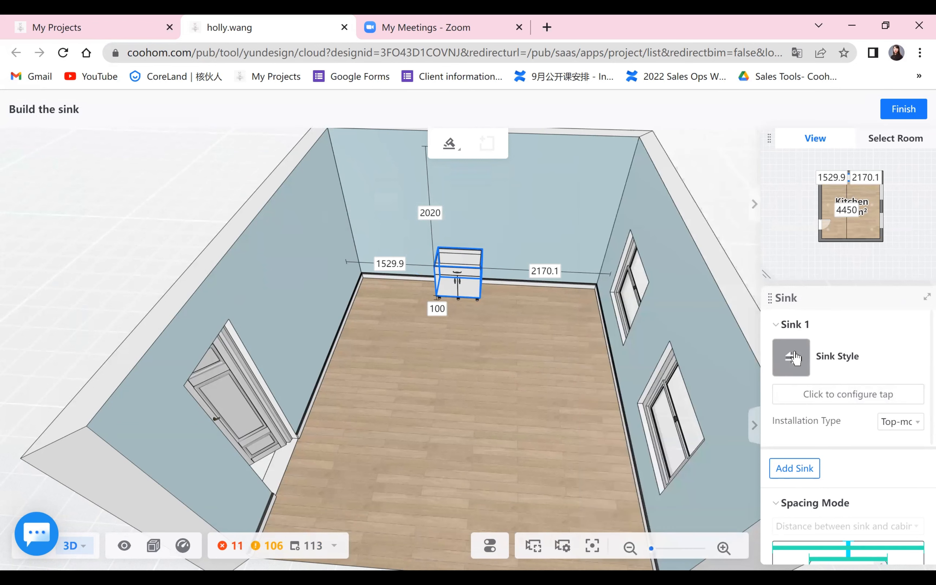
{"action": "left_click", "coordinate": [792, 357]}
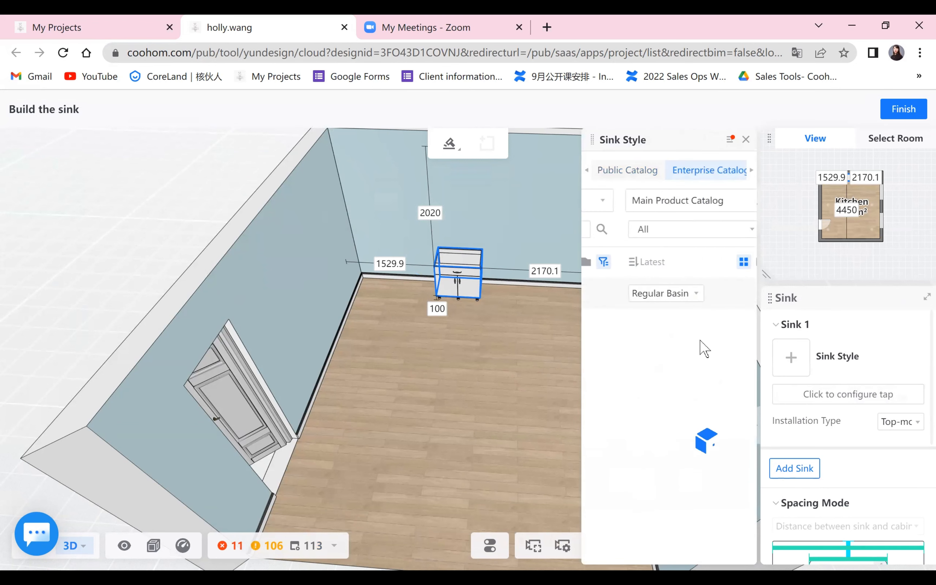
{"action": "left_click", "coordinate": [625, 170]}
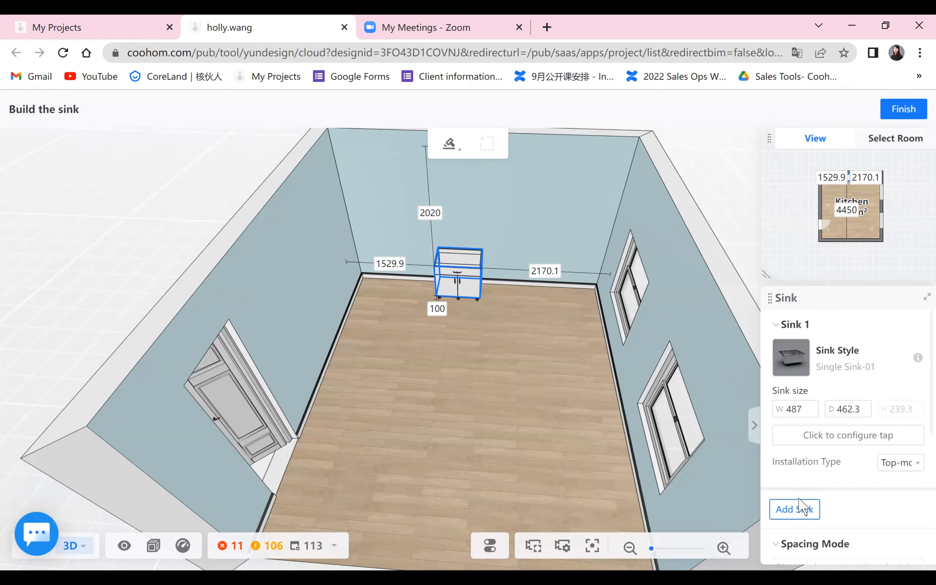
Generate the sink on the base cabinet with the default spacing
{"action": "scroll", "coordinate": [878, 485], "scroll_direction": "down", "scroll_amount": 5}
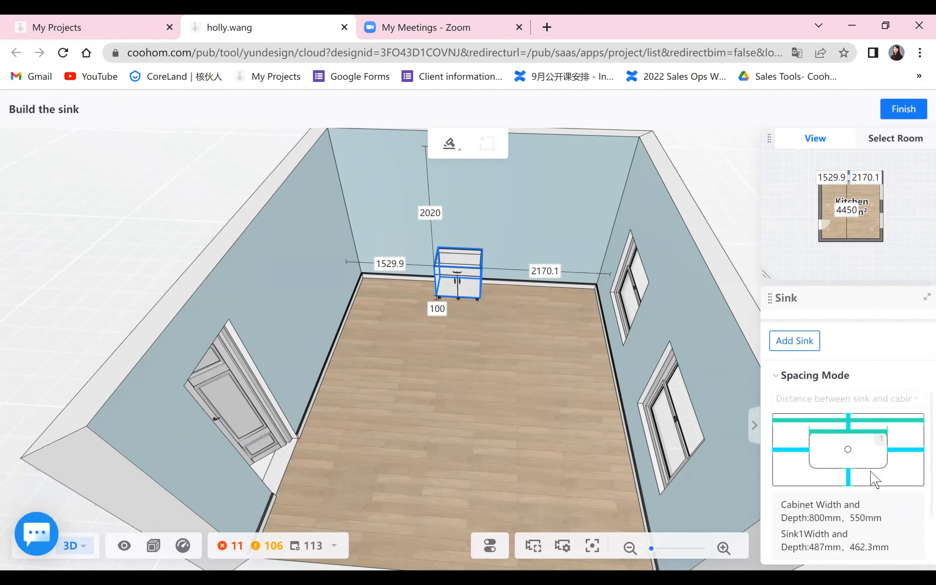
{"action": "scroll", "coordinate": [869, 509], "scroll_direction": "down", "scroll_amount": 2}
{"action": "left_click", "coordinate": [838, 544]}
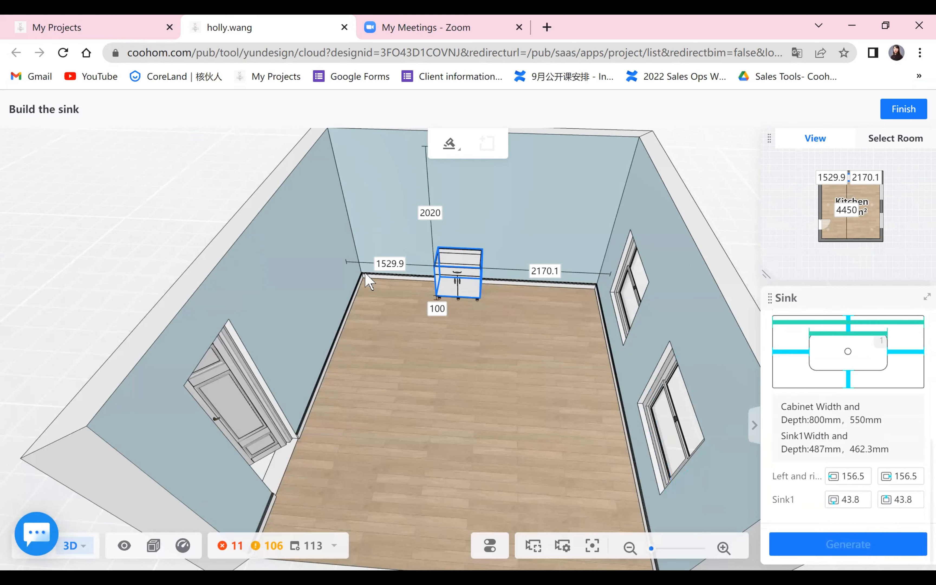
{"action": "left_click", "coordinate": [472, 293]}
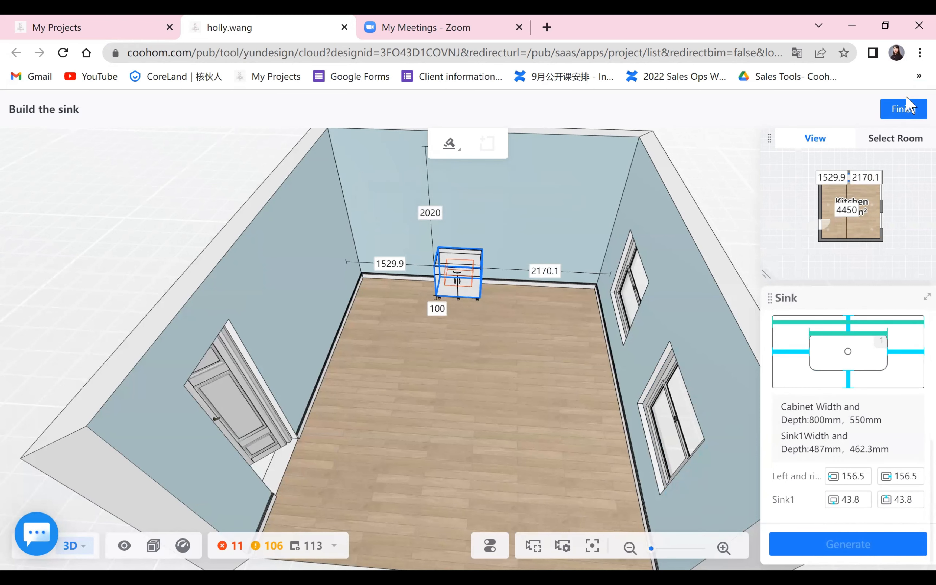
Reload the project page and reopen the kitchen design in the Kitchen & Bath tool
{"action": "left_click", "coordinate": [466, 422]}
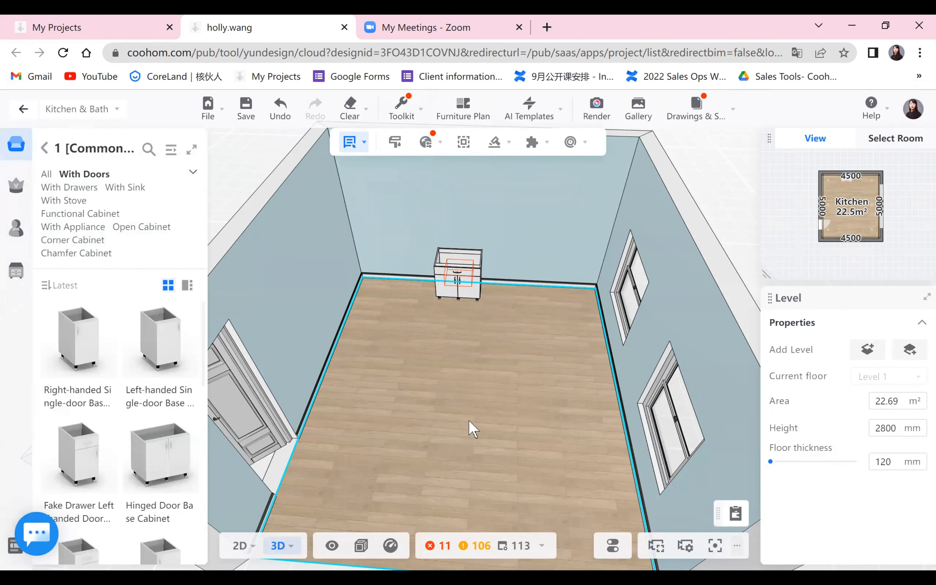
{"action": "mouse_move", "coordinate": [422, 134]}
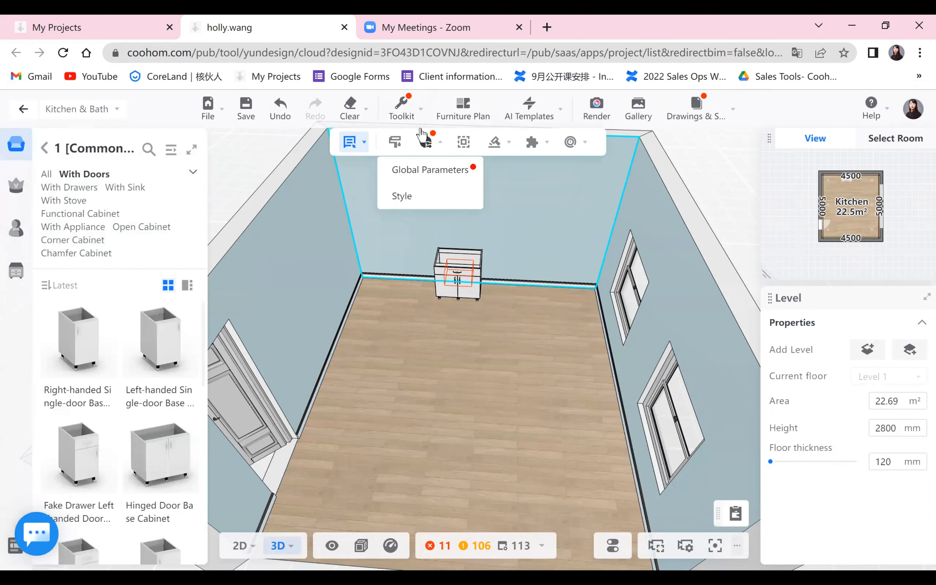
{"action": "left_click_drag", "start_coordinate": [585, 355], "coordinate": [397, 412]}
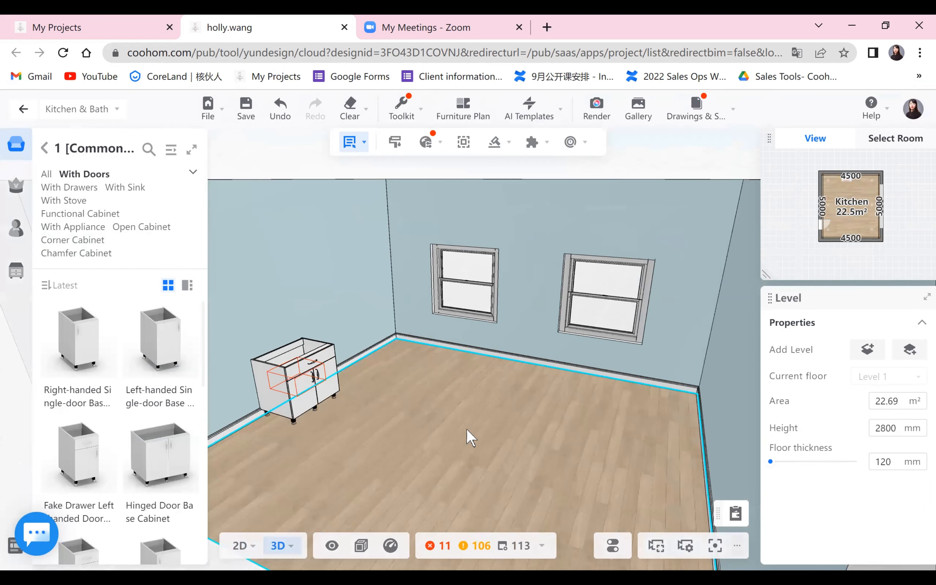
{"action": "left_click", "coordinate": [347, 473]}
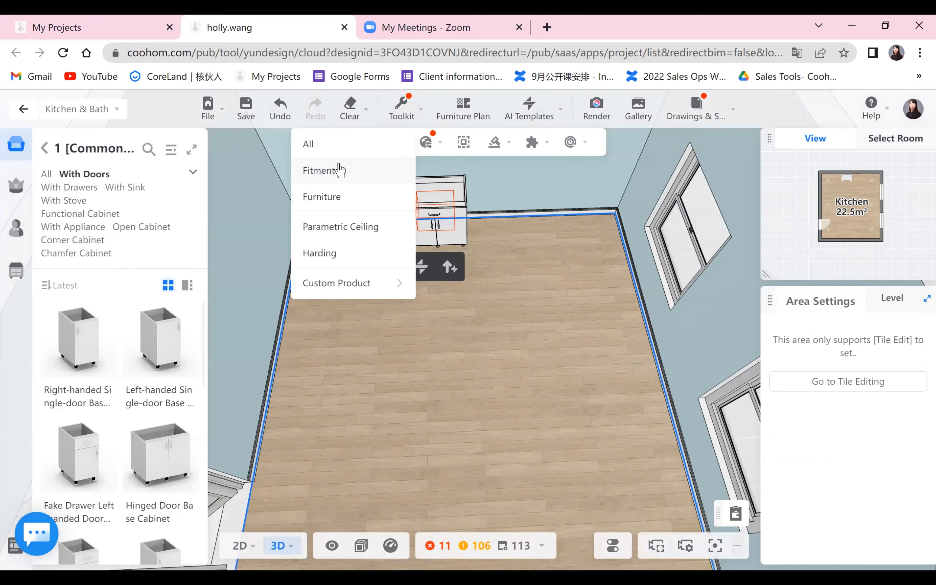
{"action": "left_click", "coordinate": [339, 156]}
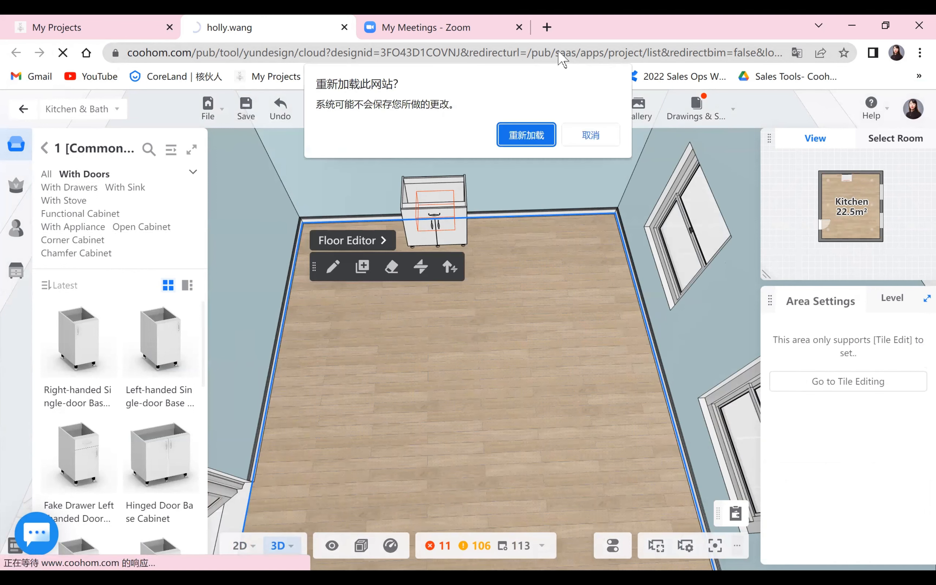
{"action": "key", "text": "Escape"}
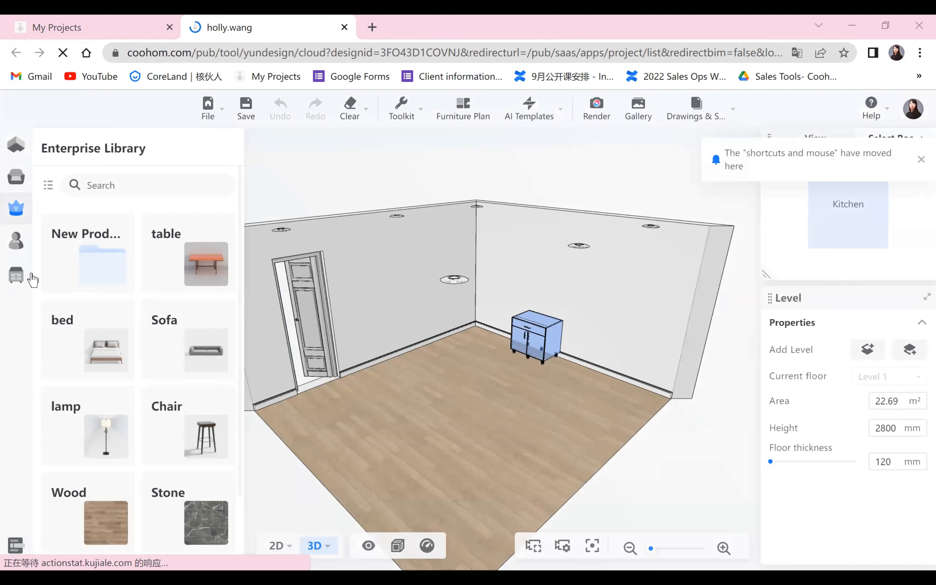
{"action": "mouse_move", "coordinate": [17, 285]}
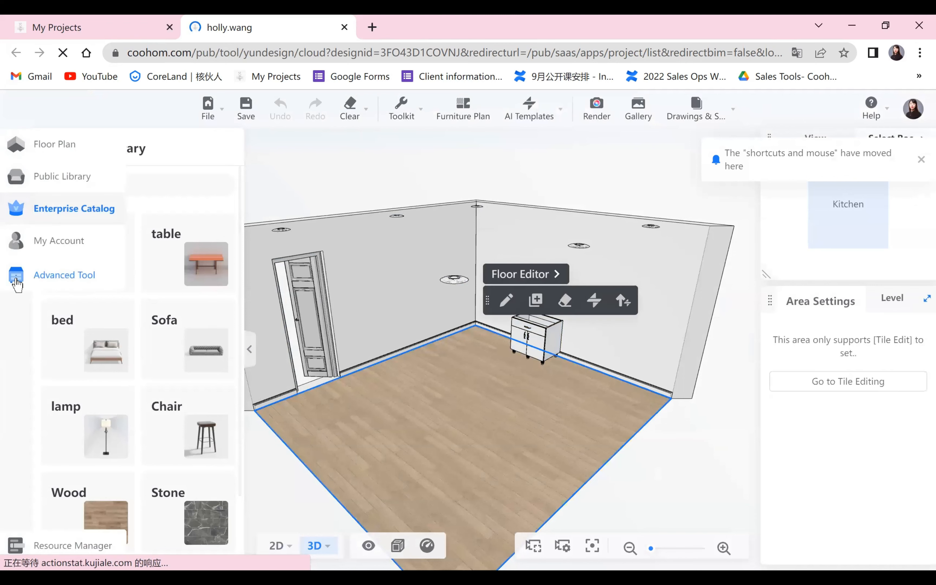
{"action": "left_click", "coordinate": [43, 275]}
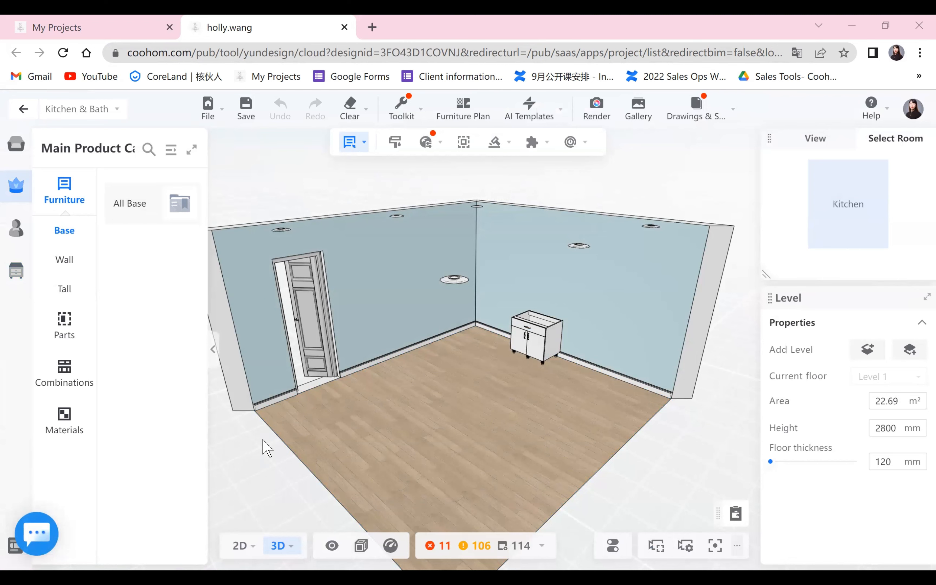
Start building a sink on the base cabinet, using Single Sink-01 from the Public Catalog as the style for Sink 1
{"action": "left_click_drag", "start_coordinate": [617, 293], "coordinate": [613, 157]}
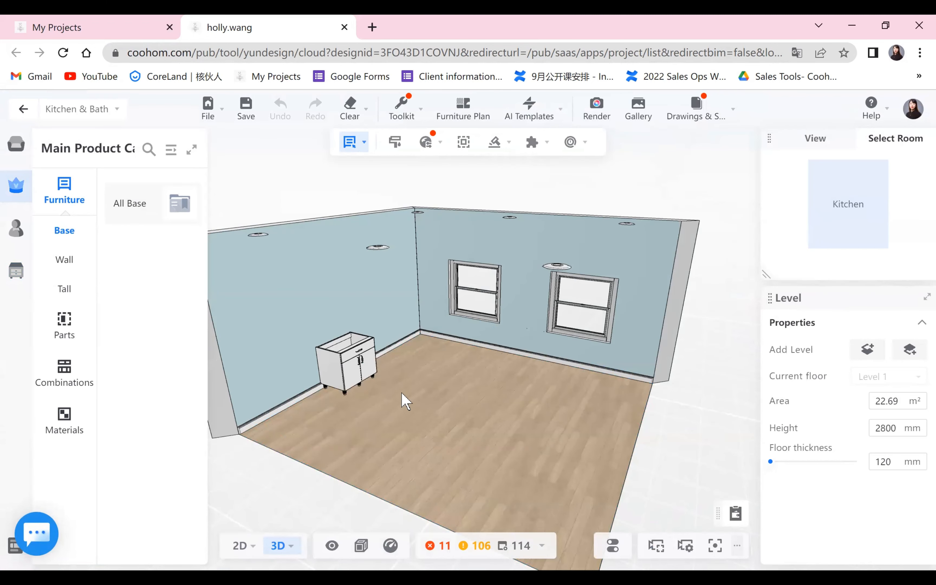
{"action": "left_click", "coordinate": [294, 370]}
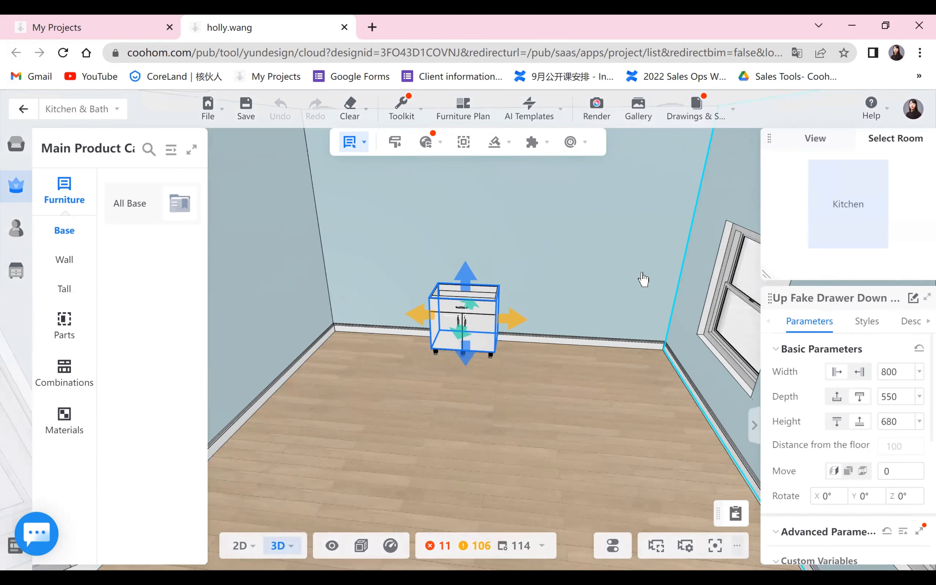
{"action": "left_click", "coordinate": [644, 267]}
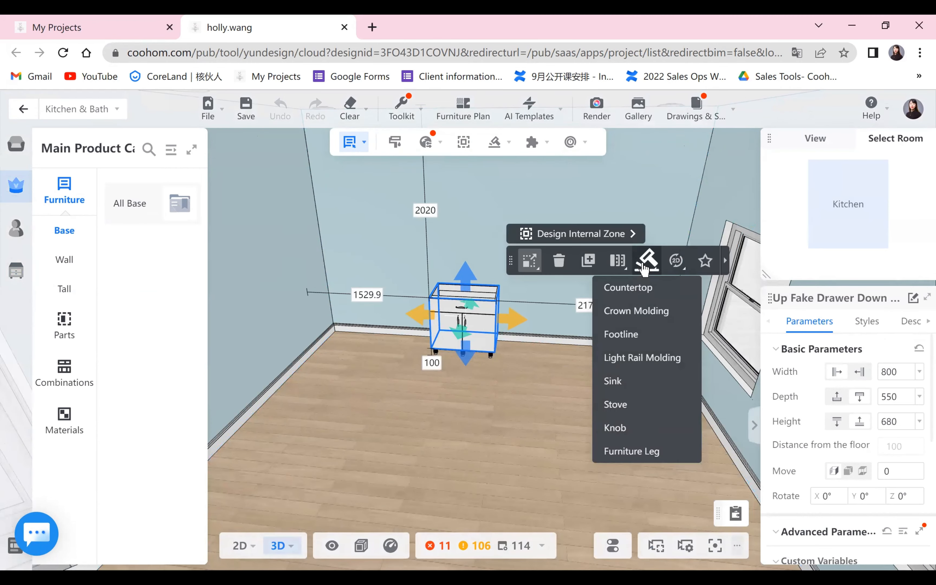
{"action": "left_click", "coordinate": [632, 375]}
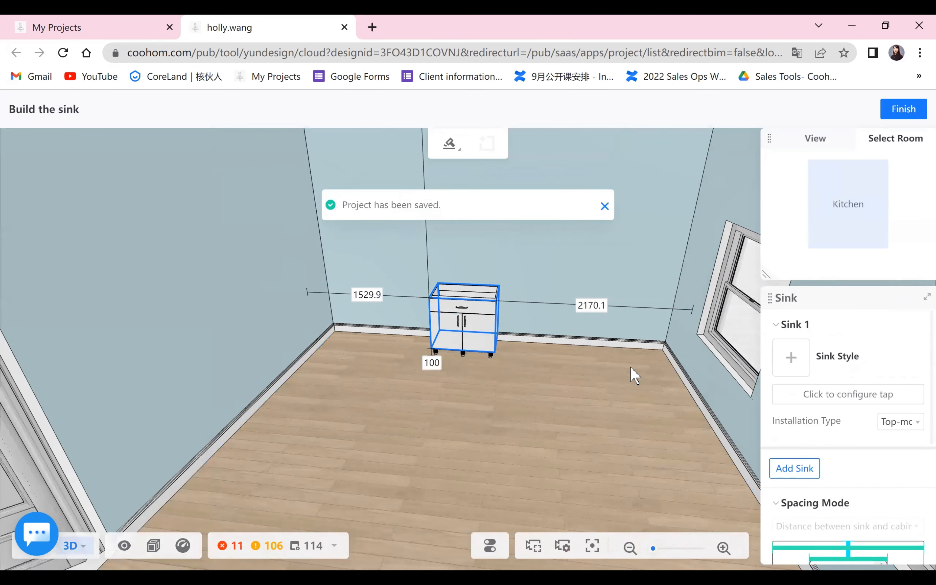
{"action": "left_click", "coordinate": [783, 359]}
{"action": "scroll", "coordinate": [661, 425], "scroll_direction": "down", "scroll_amount": 5}
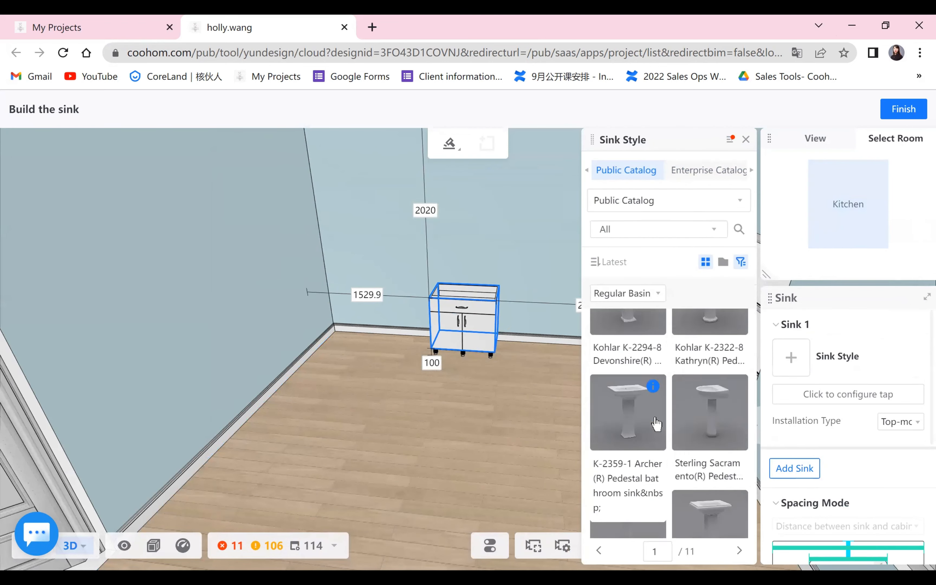
{"action": "scroll", "coordinate": [661, 425], "scroll_direction": "down", "scroll_amount": 10}
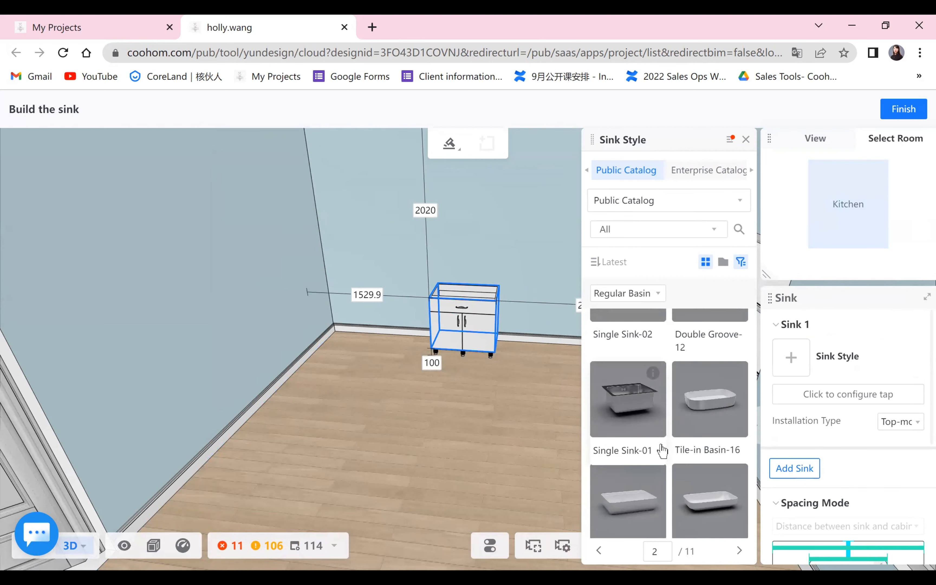
{"action": "left_click", "coordinate": [615, 397]}
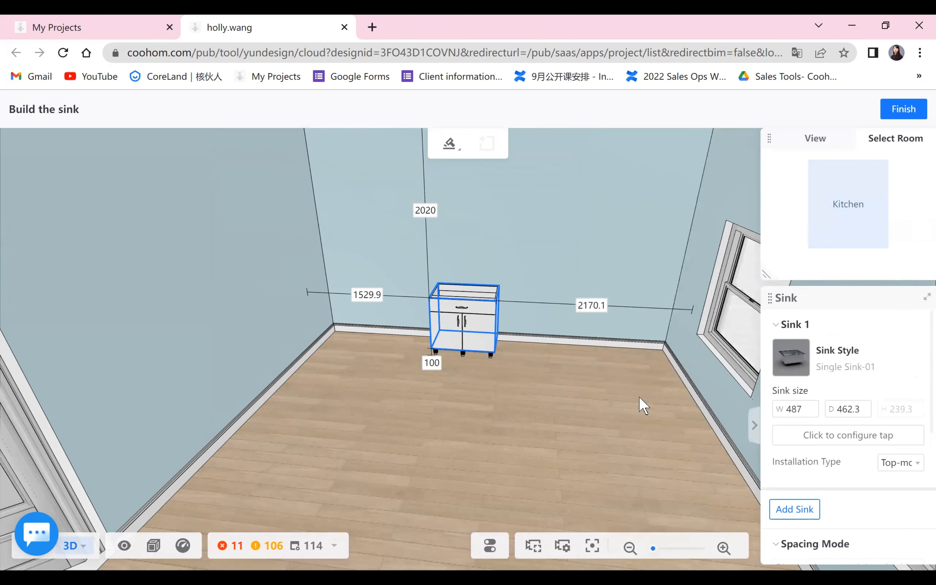
Configure Tap 1 of the sink with the Faucet-80 style from the Public Catalog
{"action": "left_click", "coordinate": [881, 437]}
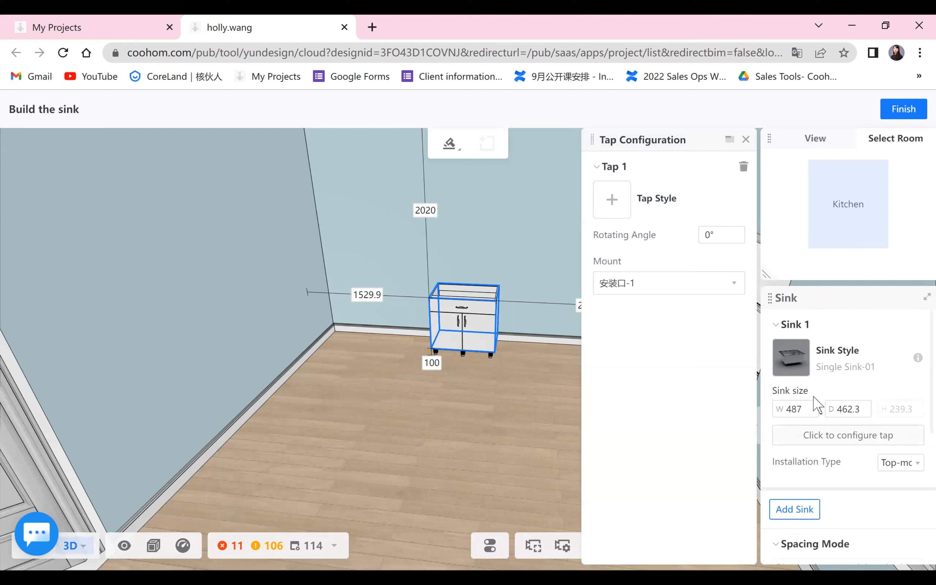
{"action": "left_click", "coordinate": [606, 205]}
{"action": "scroll", "coordinate": [708, 363], "scroll_direction": "down", "scroll_amount": 5}
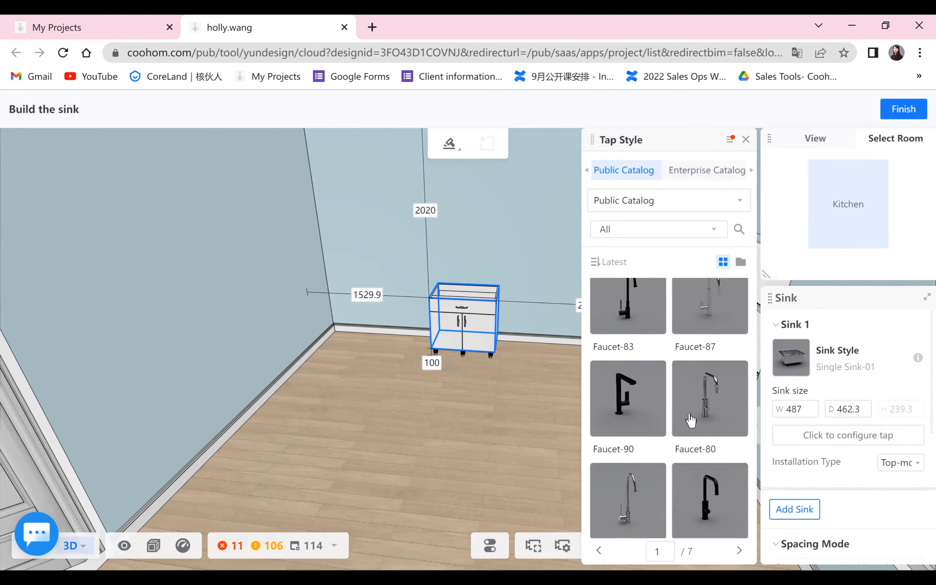
{"action": "left_click", "coordinate": [705, 360]}
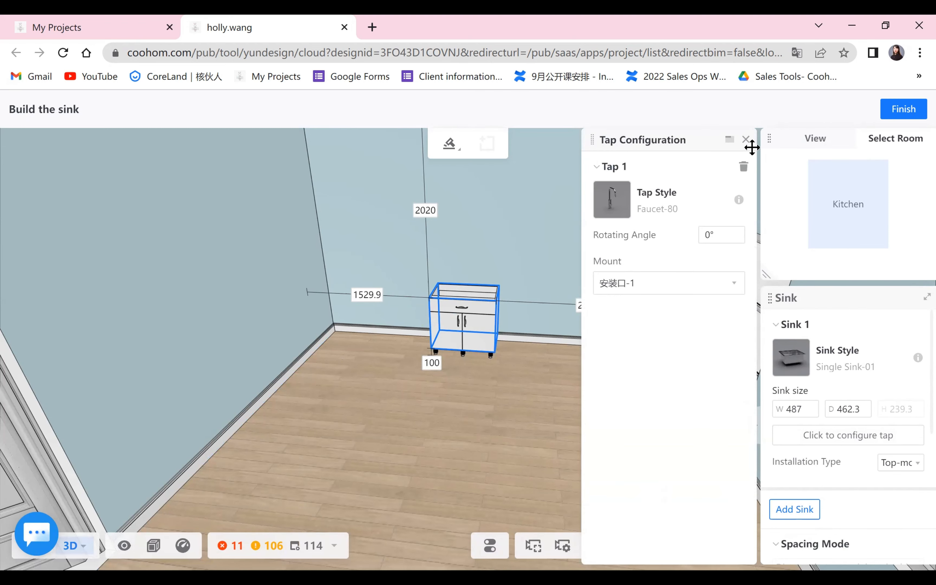
{"action": "left_click", "coordinate": [745, 141]}
Generate the sink with its tap on the base cabinet, keeping the default spacing
{"action": "scroll", "coordinate": [828, 515], "scroll_direction": "down", "scroll_amount": 5}
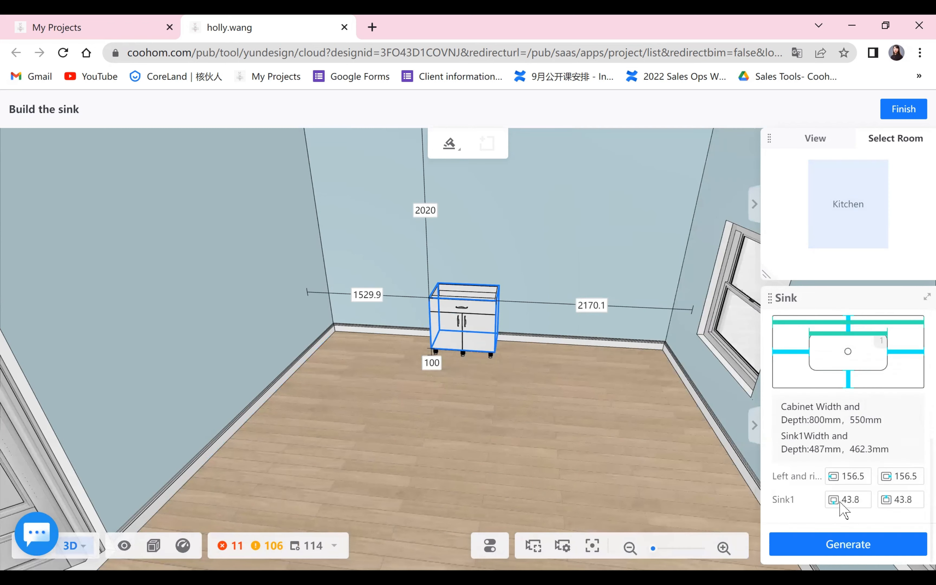
{"action": "scroll", "coordinate": [832, 542], "scroll_direction": "up", "scroll_amount": 3}
{"action": "scroll", "coordinate": [824, 546], "scroll_direction": "down", "scroll_amount": 3}
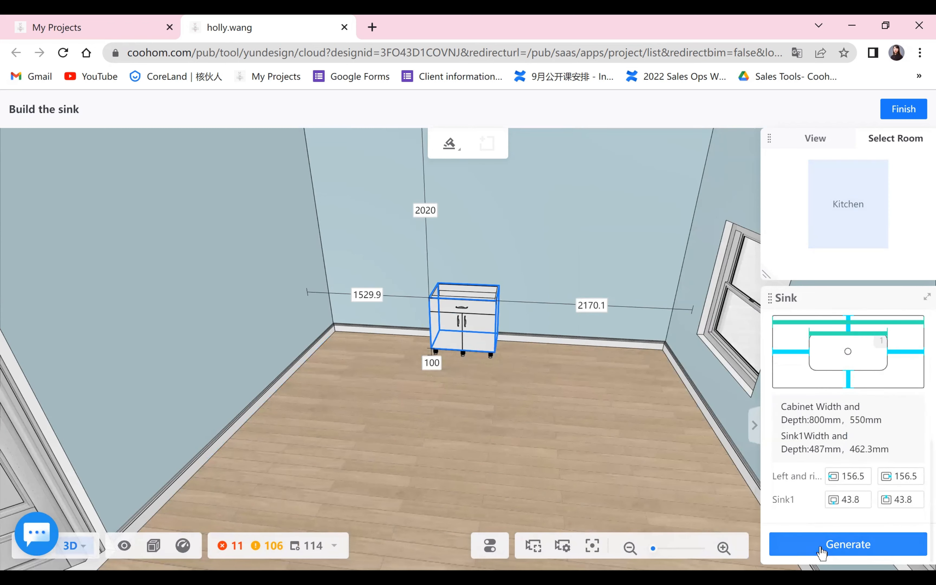
{"action": "left_click", "coordinate": [821, 545]}
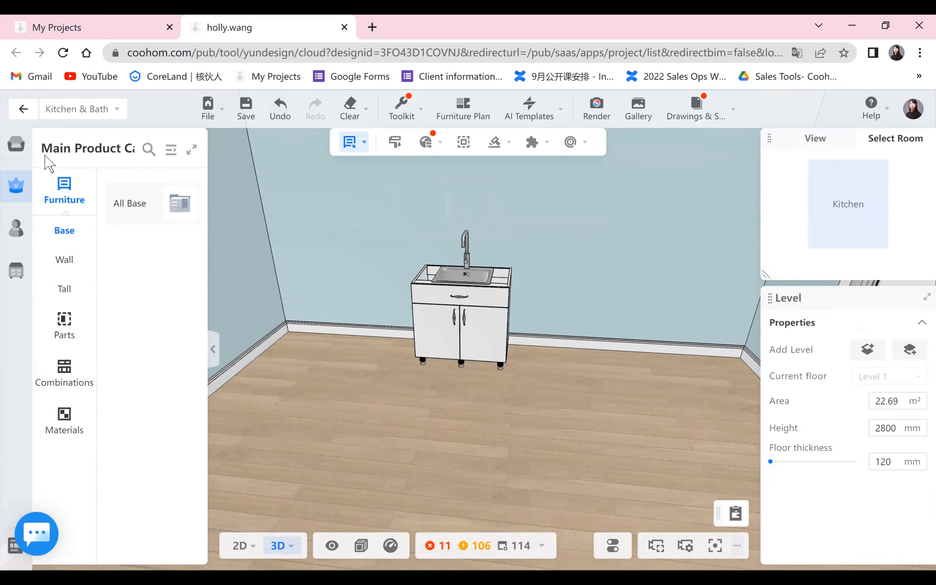
Review the Common Unit base cabinets under With Sink and With Stove, and the add-on options for the placed sink cabinet
{"action": "left_click", "coordinate": [13, 154]}
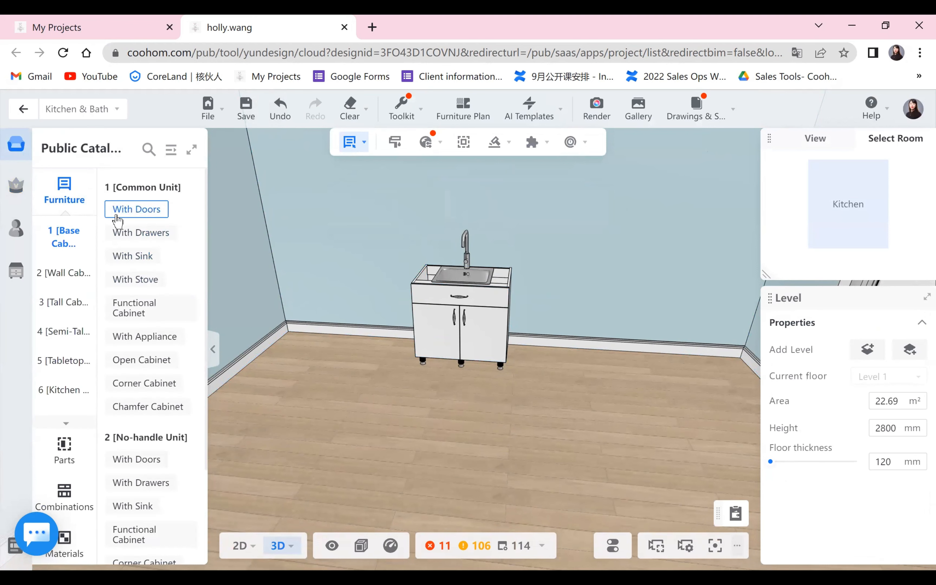
{"action": "left_click", "coordinate": [135, 256]}
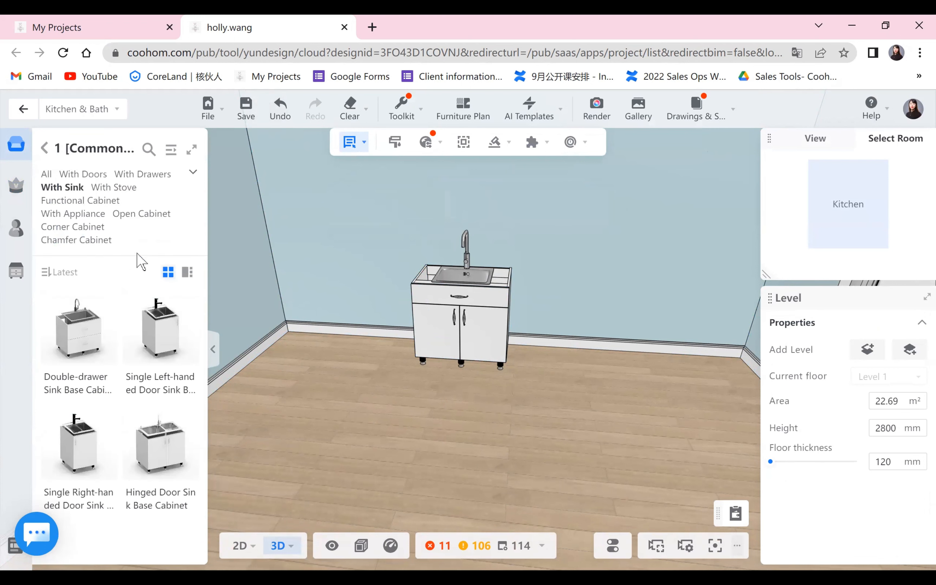
{"action": "left_click", "coordinate": [166, 148]}
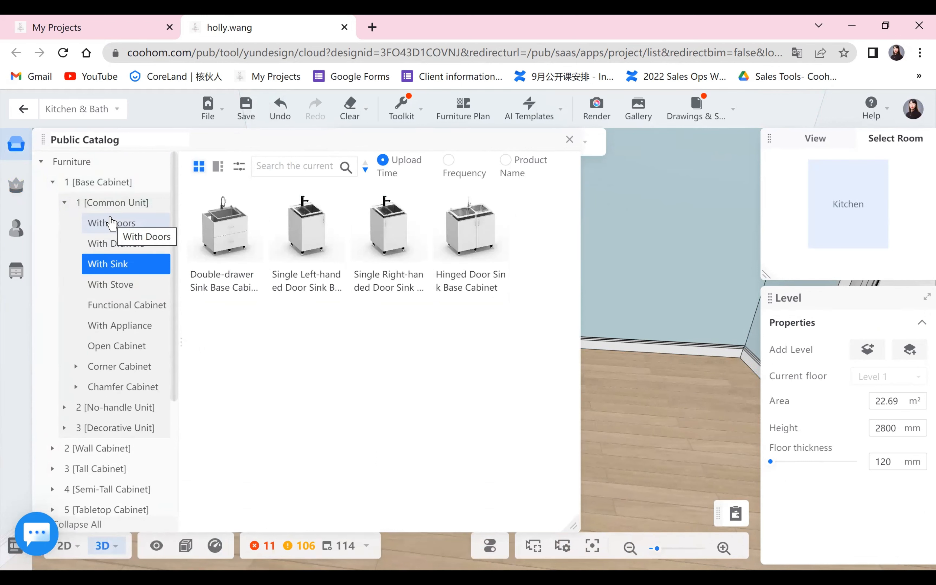
{"action": "left_click", "coordinate": [126, 287]}
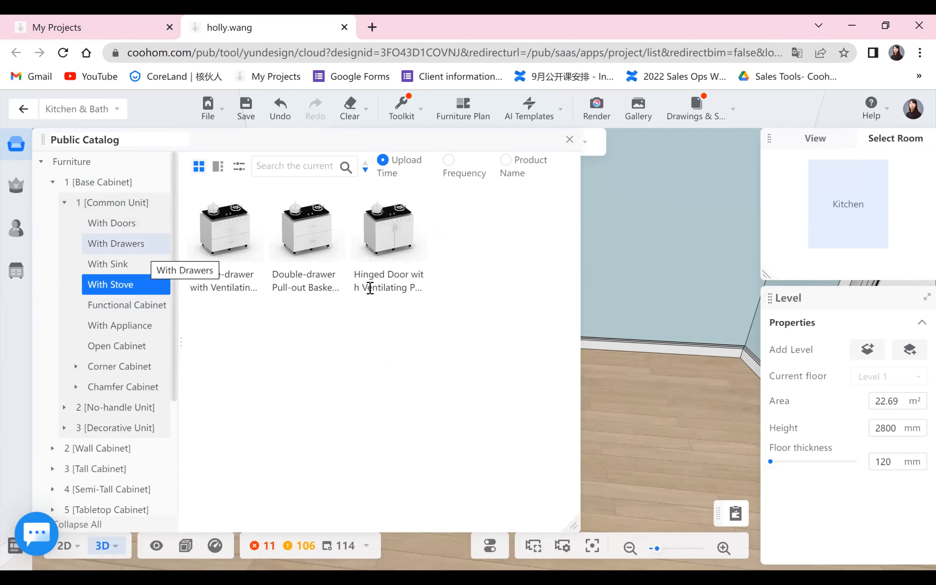
{"action": "left_click", "coordinate": [618, 197]}
{"action": "left_click", "coordinate": [570, 139]}
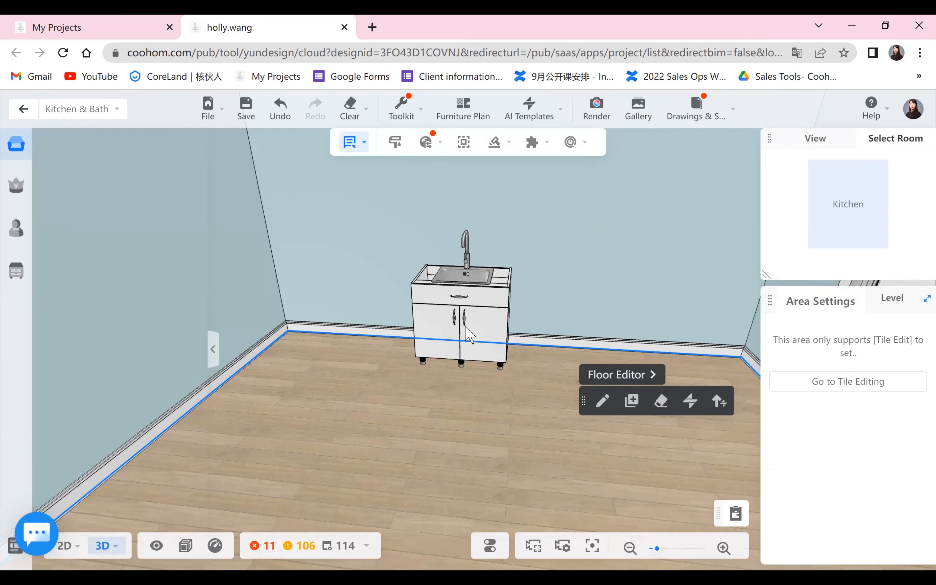
{"action": "left_click", "coordinate": [469, 335]}
{"action": "mouse_move", "coordinate": [660, 242]}
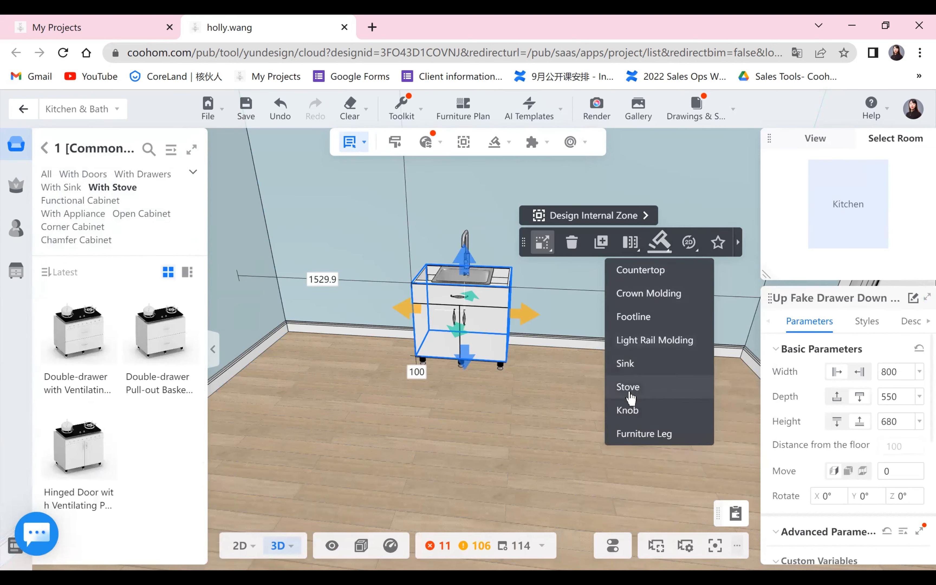
{"action": "left_click", "coordinate": [619, 457]}
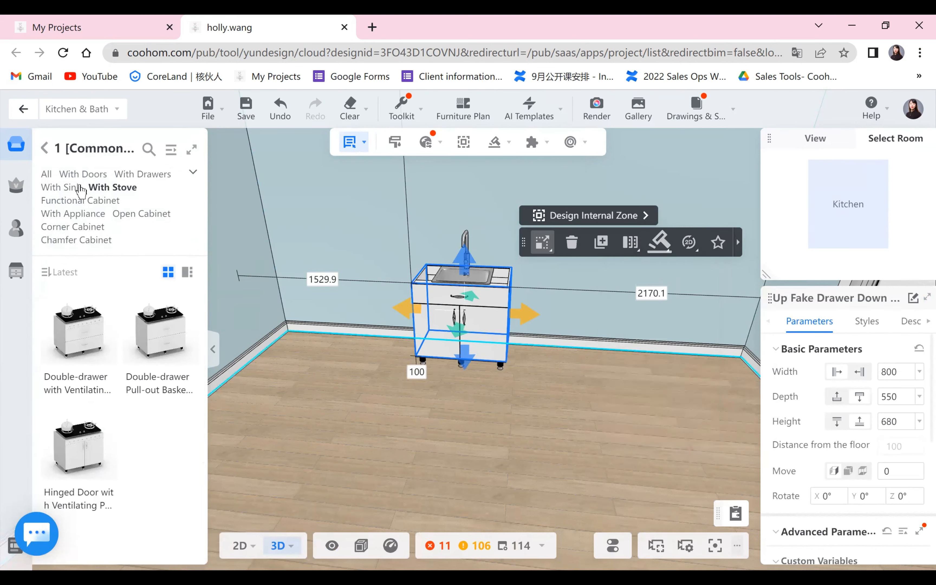
Place the Narrow Pull-out Basket Base Cabinet from the Functional Cabinet category directly against the left side of the sink cabinet
{"action": "left_click", "coordinate": [170, 147]}
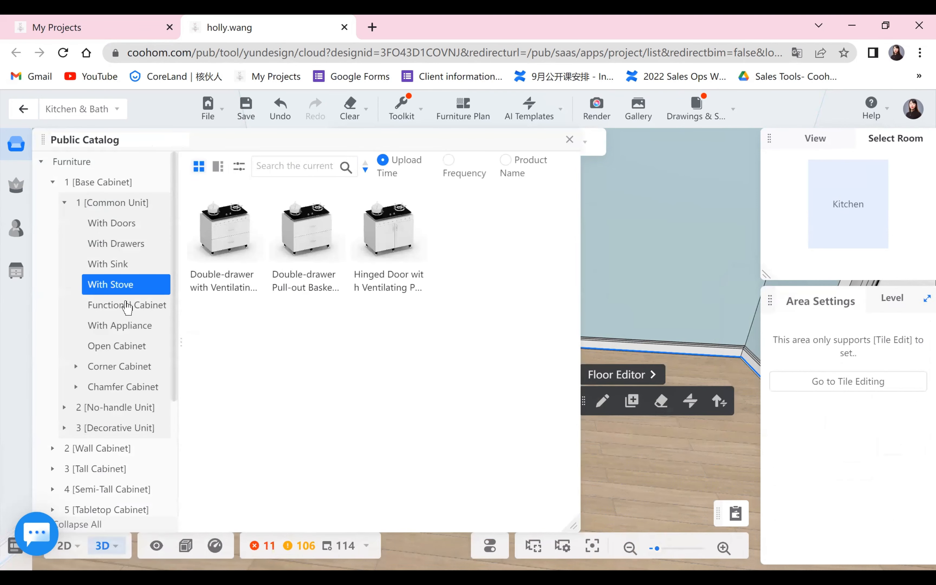
{"action": "left_click", "coordinate": [139, 307]}
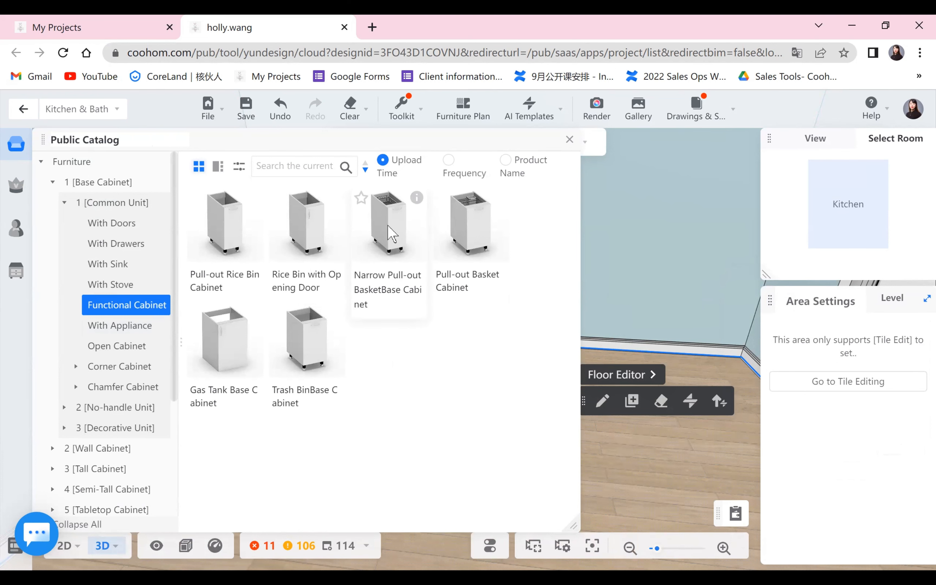
{"action": "left_click", "coordinate": [531, 377]}
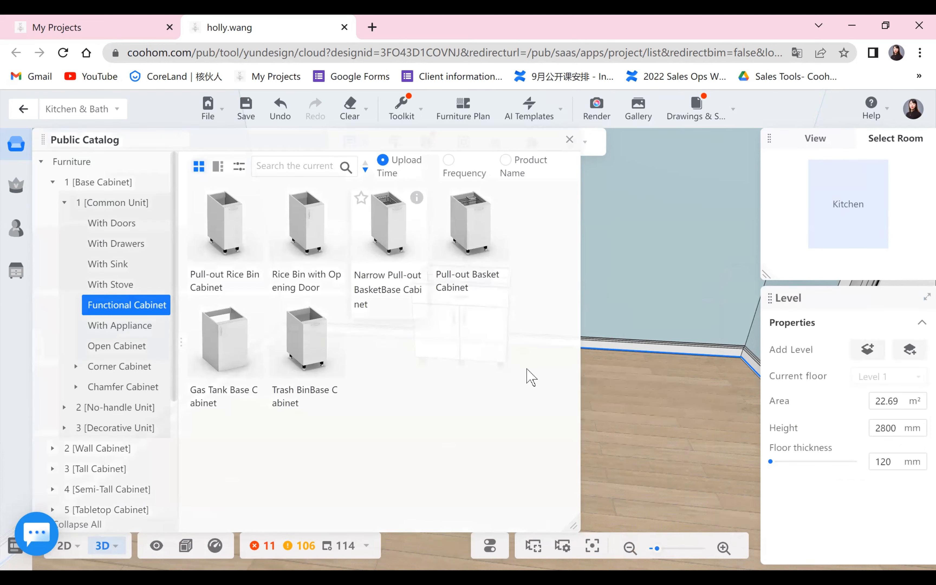
{"action": "left_click", "coordinate": [419, 387]}
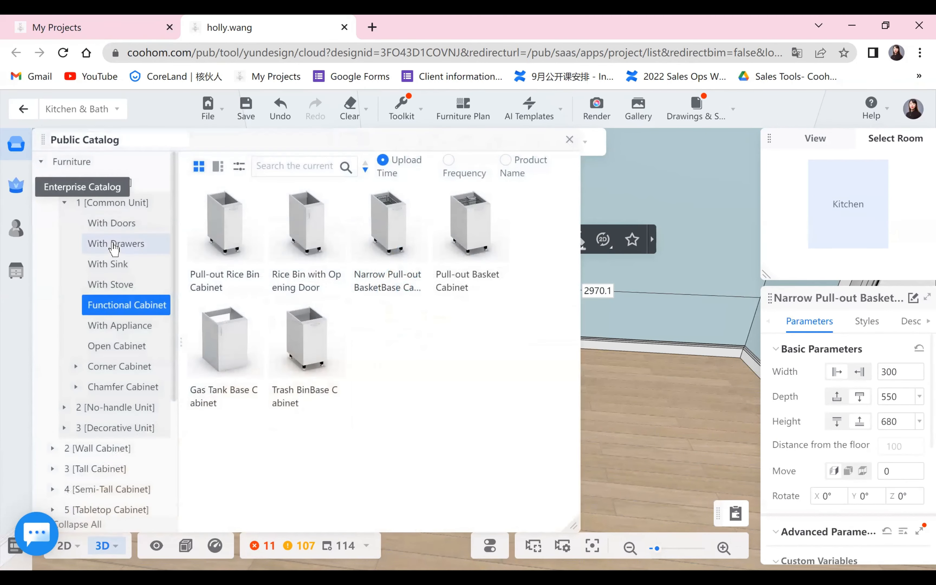
Place the Three Drawers Base Cabinet (S-S-L) from the With Drawers category directly against the right side of the sink cabinet
{"action": "left_click", "coordinate": [96, 243]}
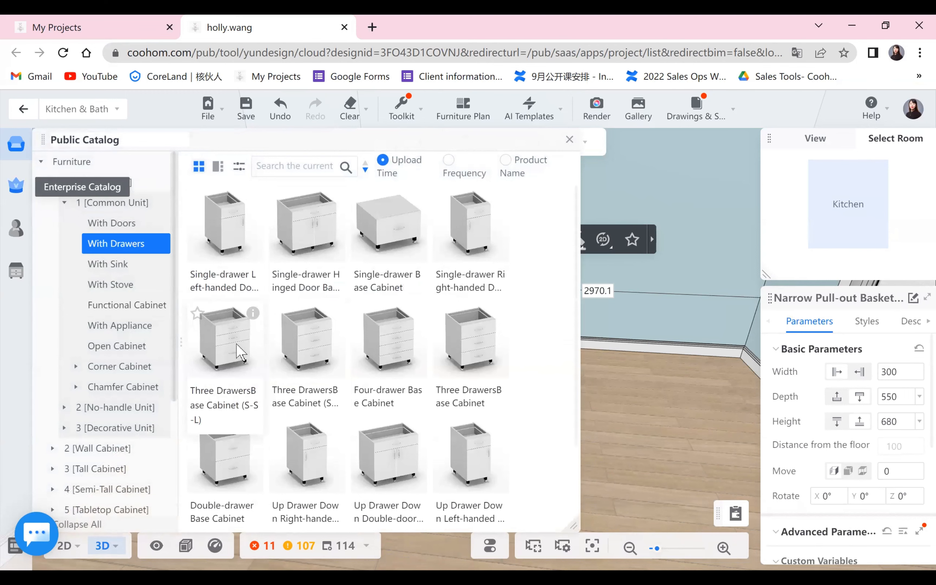
{"action": "left_click", "coordinate": [551, 350]}
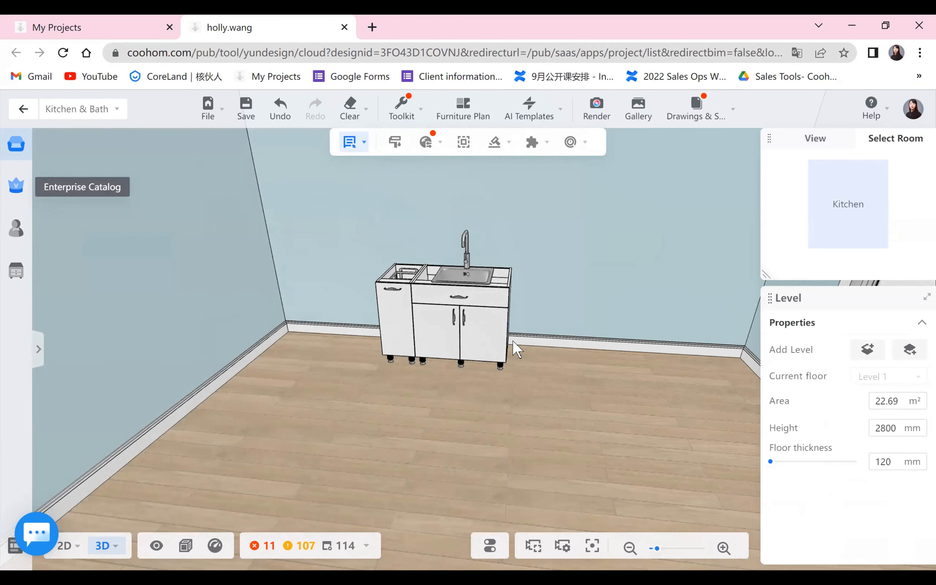
{"action": "left_click", "coordinate": [528, 344]}
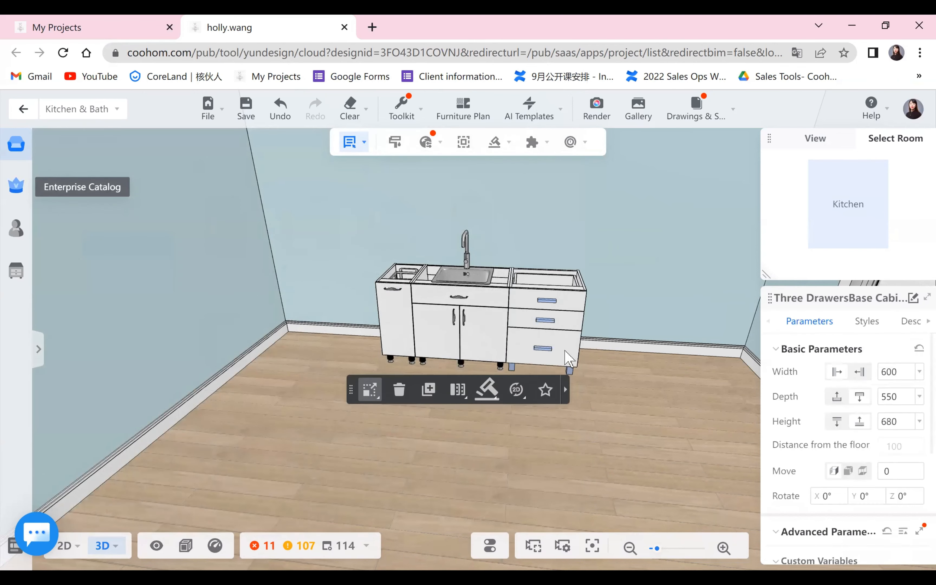
Open the cabinet doors and drawers of the placed base cabinets using the Open Cabinet Doors command
{"action": "left_click_drag", "start_coordinate": [541, 346], "coordinate": [623, 433]}
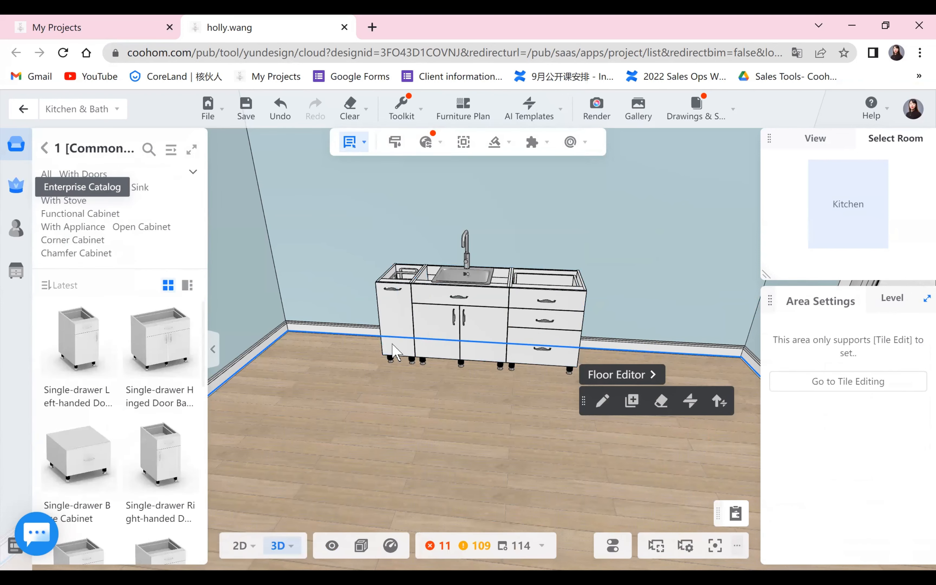
{"action": "left_click_drag", "start_coordinate": [395, 352], "coordinate": [371, 135]}
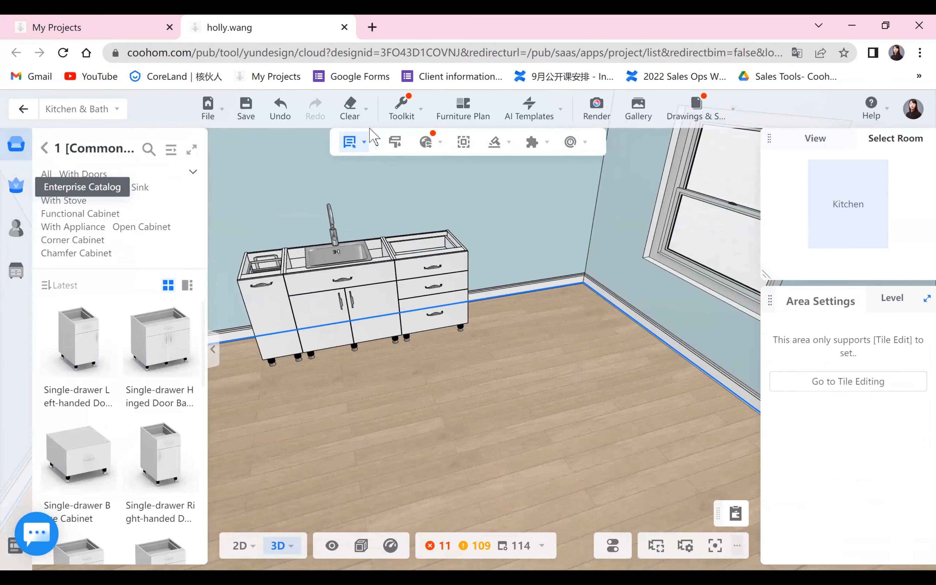
{"action": "left_click", "coordinate": [364, 142]}
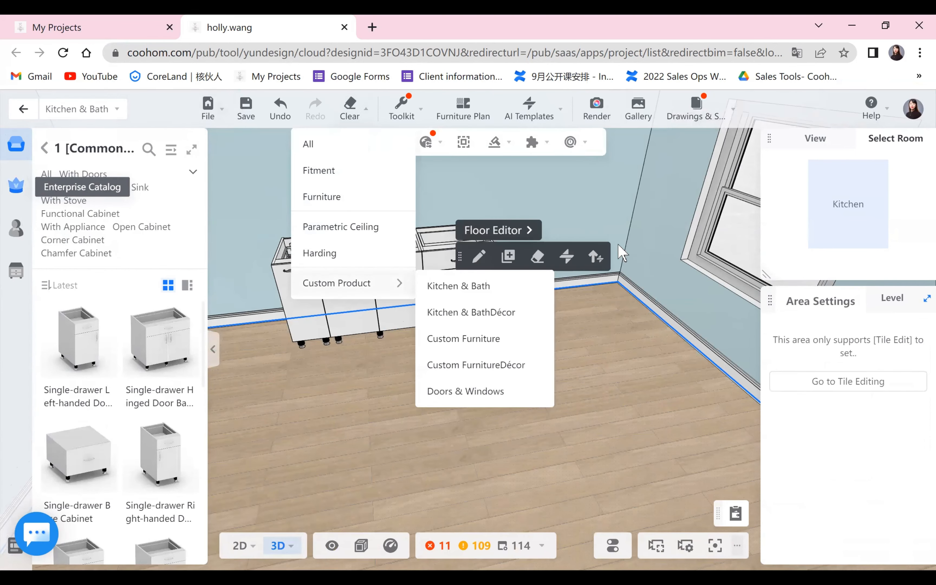
{"action": "mouse_move", "coordinate": [398, 134]}
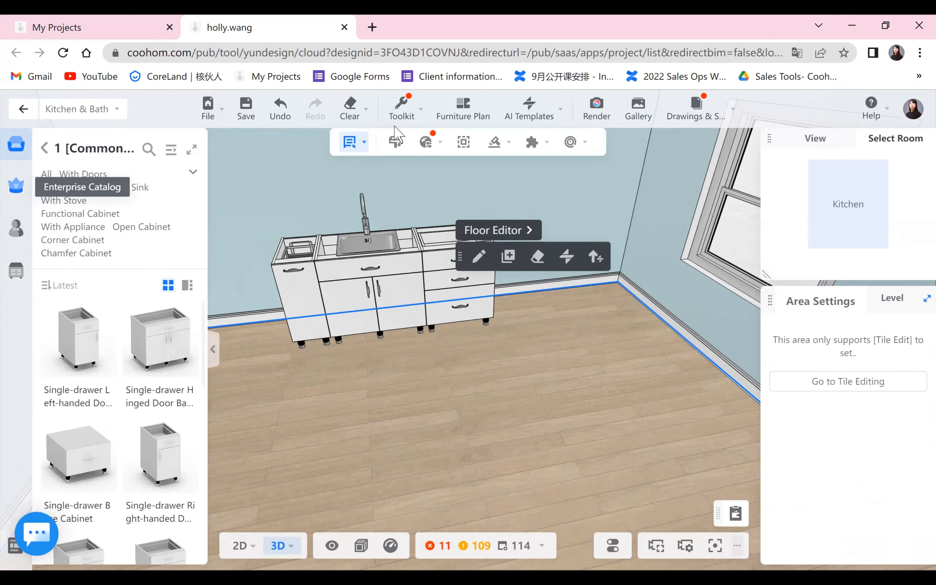
{"action": "mouse_move", "coordinate": [474, 336]}
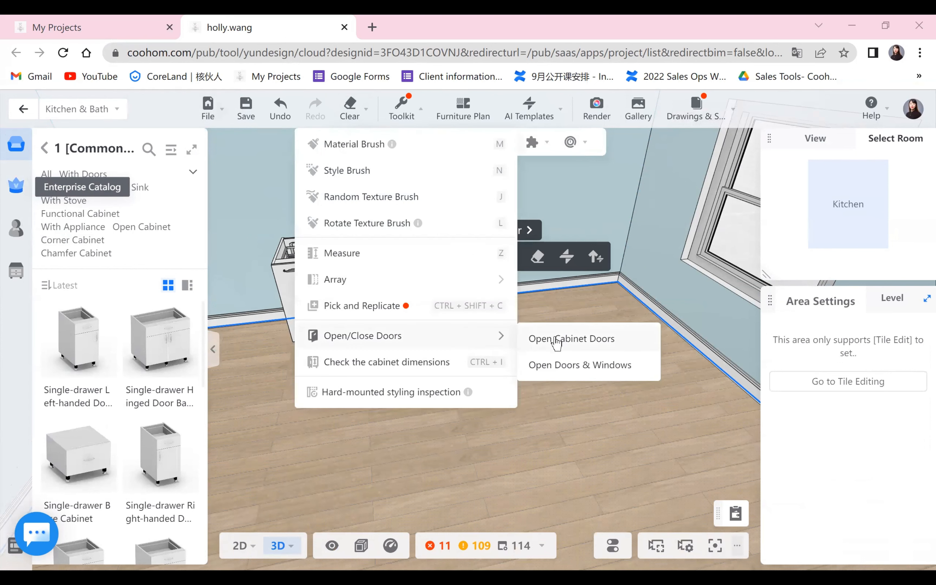
{"action": "left_click", "coordinate": [572, 338]}
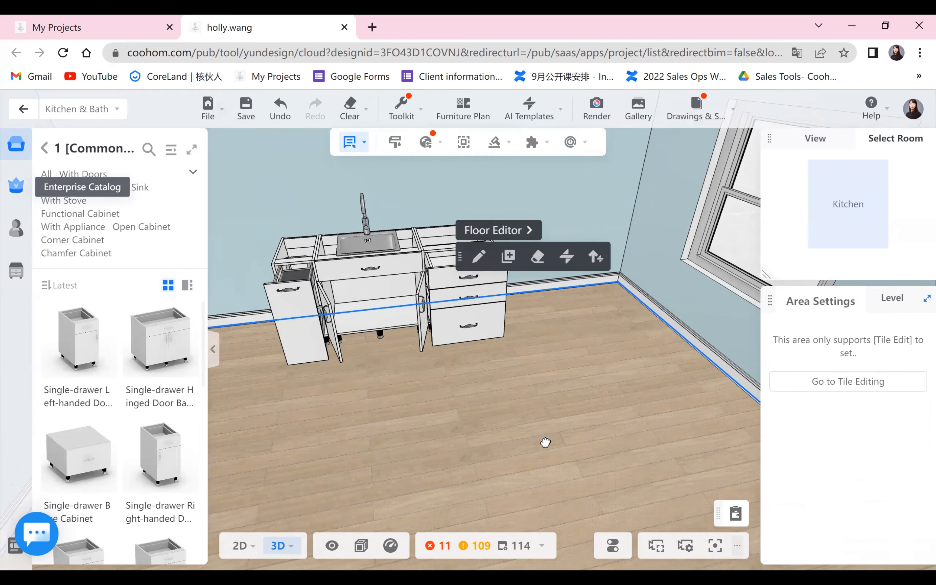
Inspect the opened cabinets and the room from several angles, and close all the cabinet doors and drawers
{"action": "left_click_drag", "start_coordinate": [402, 416], "coordinate": [494, 402]}
{"action": "left_click_drag", "start_coordinate": [390, 422], "coordinate": [515, 471]}
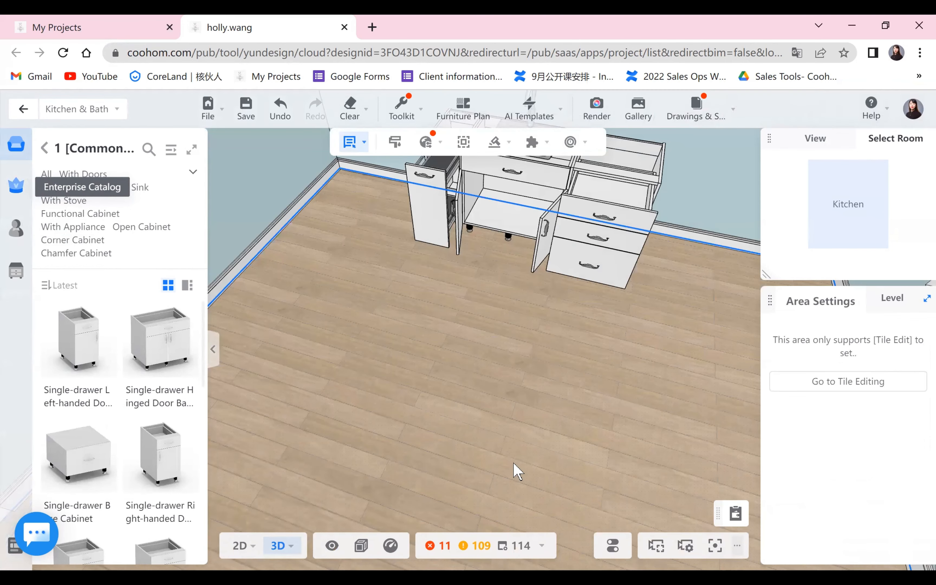
{"action": "left_click_drag", "start_coordinate": [528, 424], "coordinate": [471, 486]}
{"action": "left_click_drag", "start_coordinate": [418, 526], "coordinate": [324, 455]}
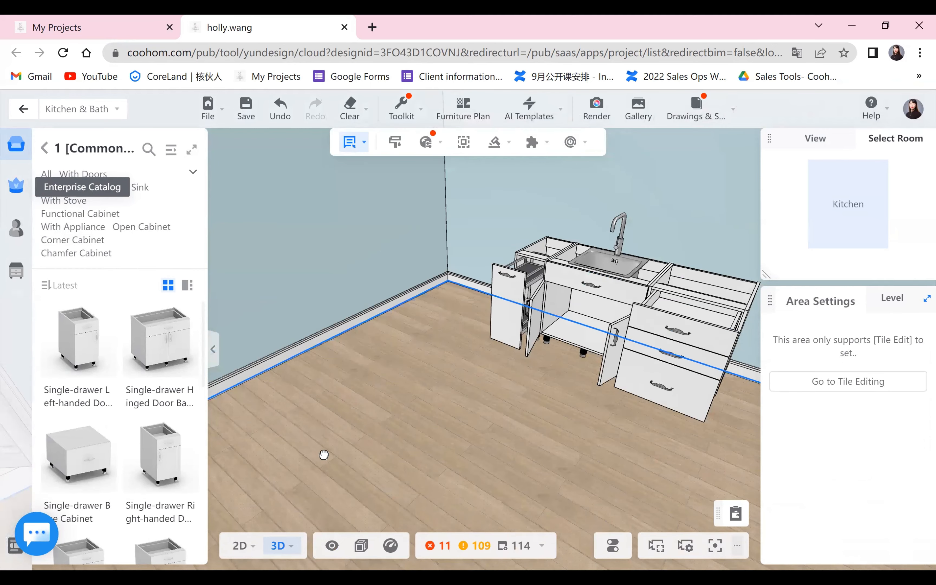
{"action": "left_click_drag", "start_coordinate": [259, 438], "coordinate": [600, 443]}
{"action": "left_click_drag", "start_coordinate": [495, 470], "coordinate": [426, 499]}
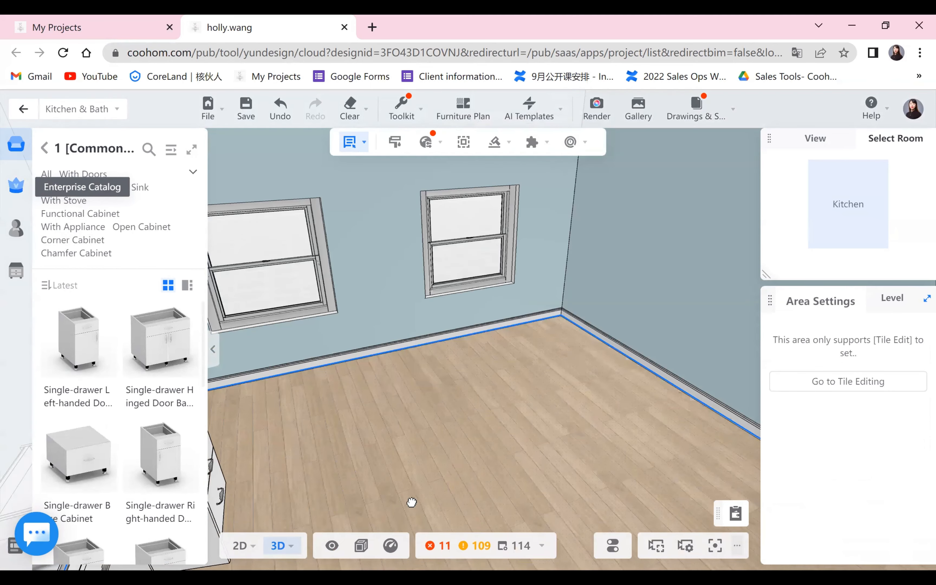
{"action": "scroll", "coordinate": [520, 420], "scroll_direction": "down", "scroll_amount": 5}
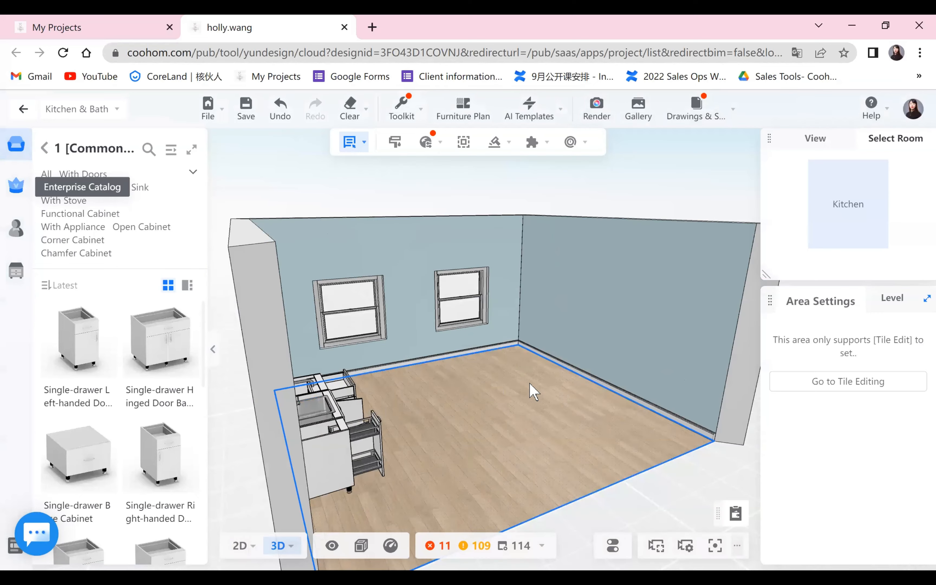
{"action": "left_click_drag", "start_coordinate": [553, 507], "coordinate": [739, 484]}
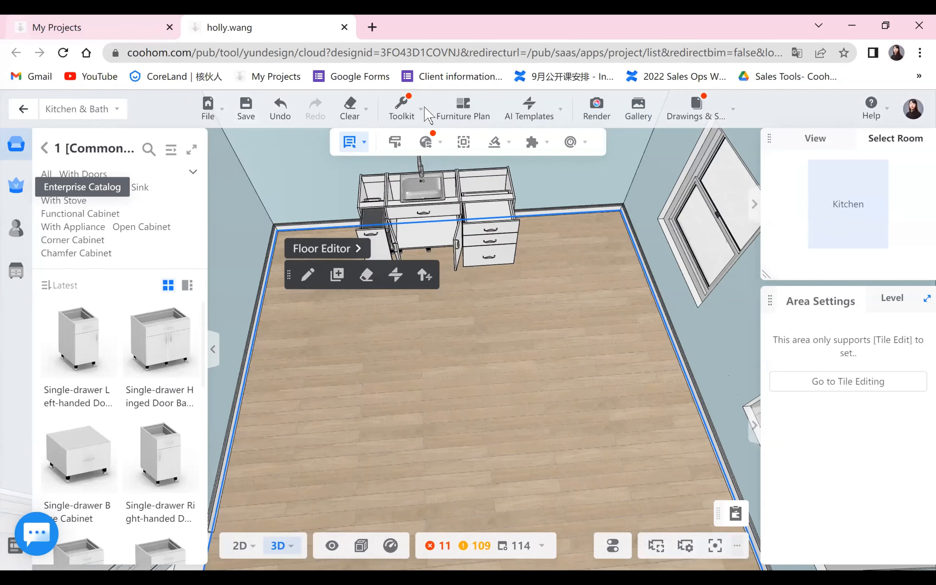
{"action": "mouse_move", "coordinate": [402, 105]}
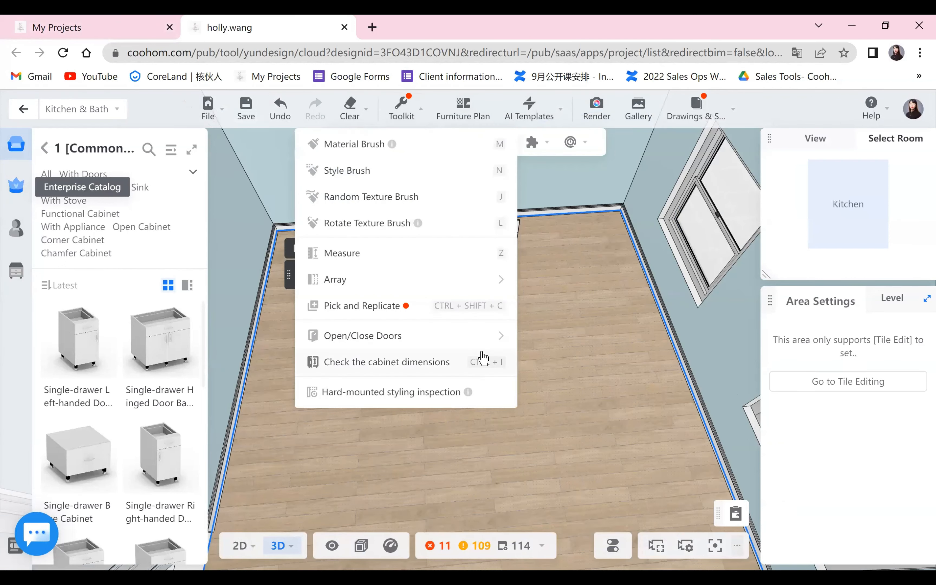
{"action": "mouse_move", "coordinate": [503, 337]}
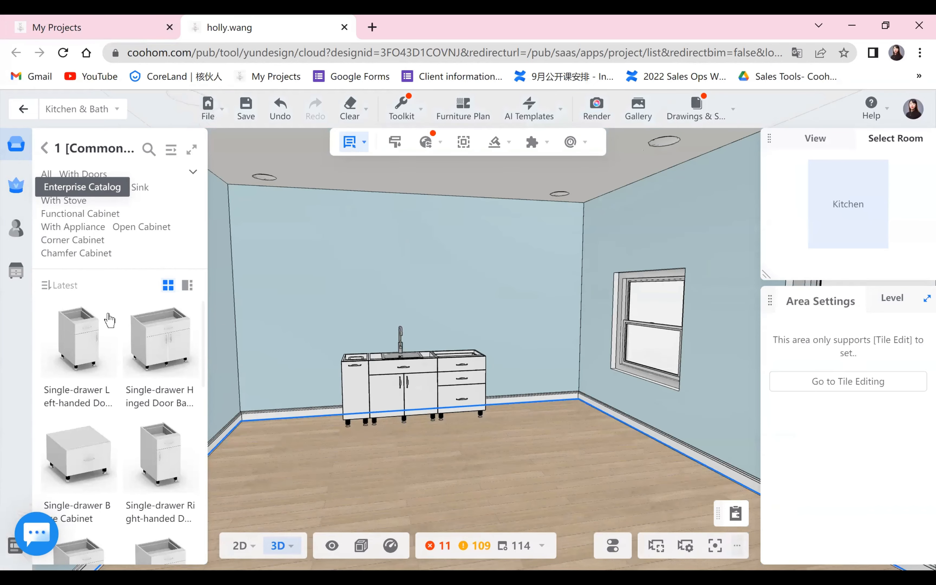
Place the Bottom Drawer Microwave Oven Base Cabinet 2 from the With Appliance category directly against the right side of the three-drawer cabinet
{"action": "left_click", "coordinate": [192, 149]}
{"action": "left_click", "coordinate": [107, 326]}
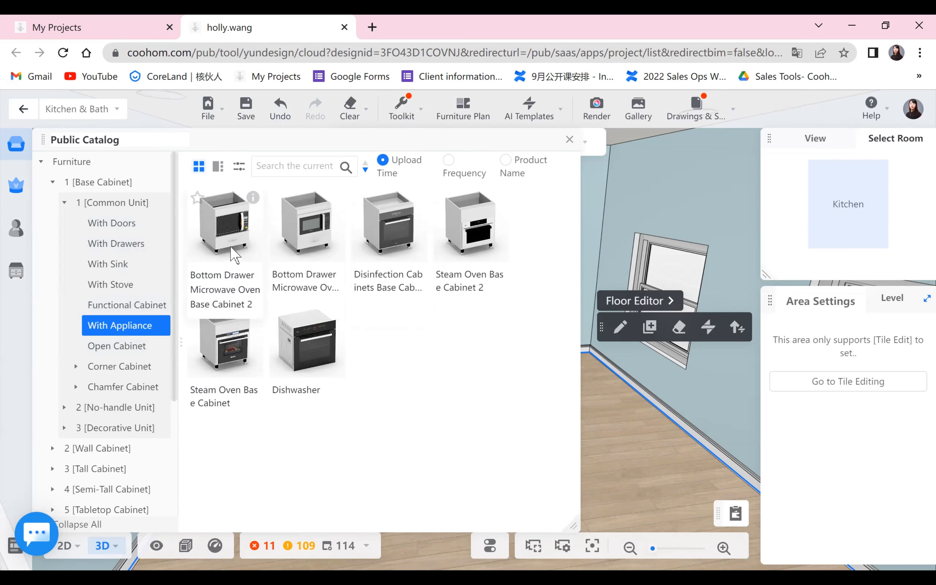
{"action": "key", "text": "Escape"}
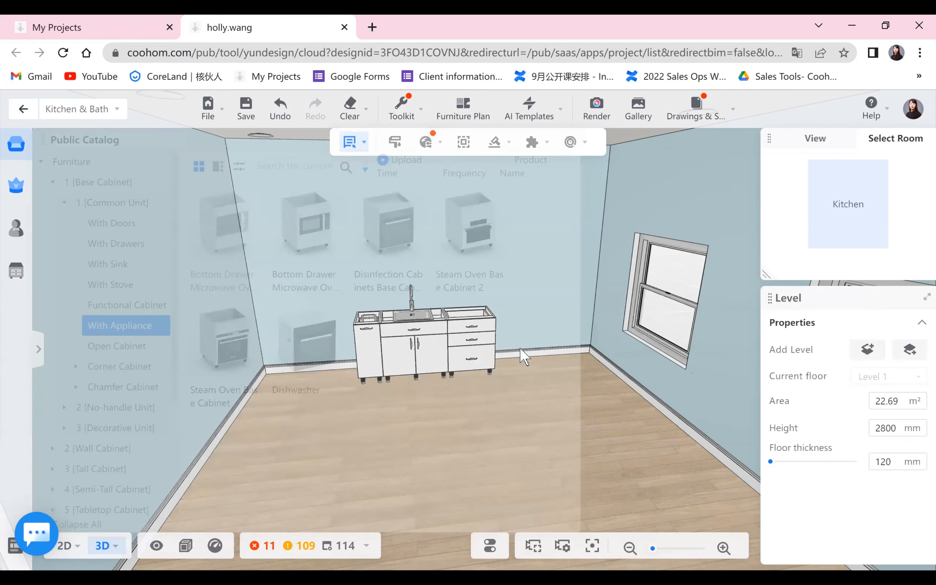
{"action": "left_click", "coordinate": [505, 358]}
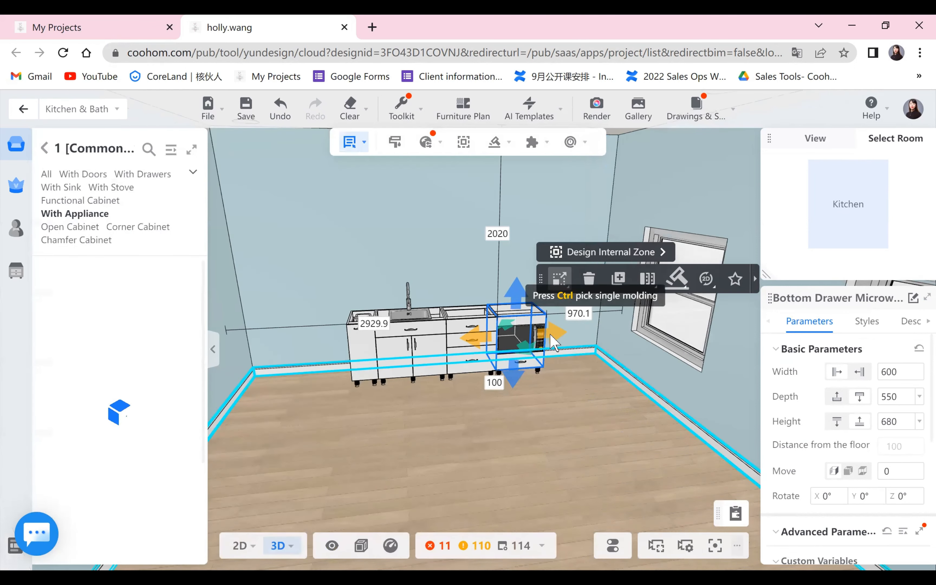
{"action": "scroll", "coordinate": [576, 445], "scroll_direction": "up", "scroll_amount": 2}
{"action": "scroll", "coordinate": [572, 479], "scroll_direction": "up", "scroll_amount": 1}
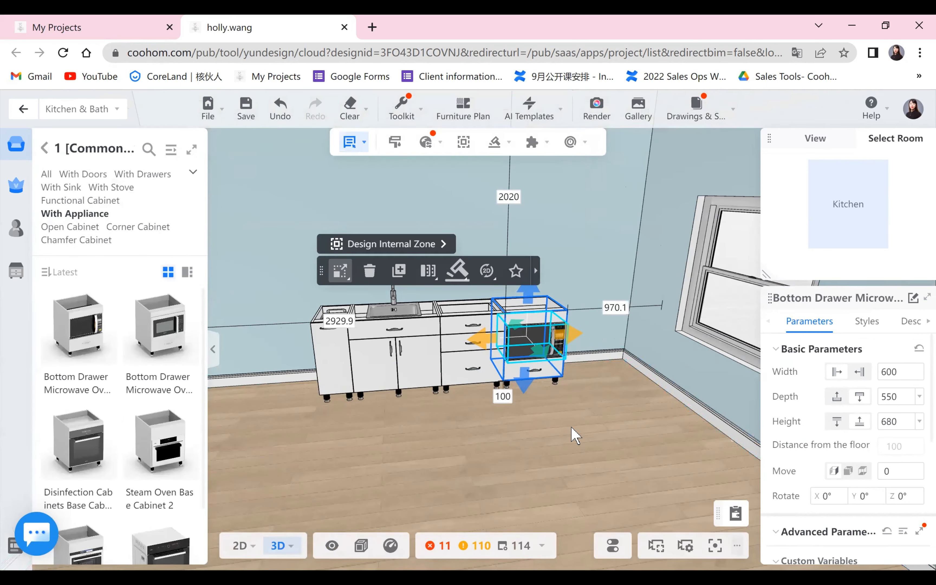
{"action": "left_click", "coordinate": [576, 465]}
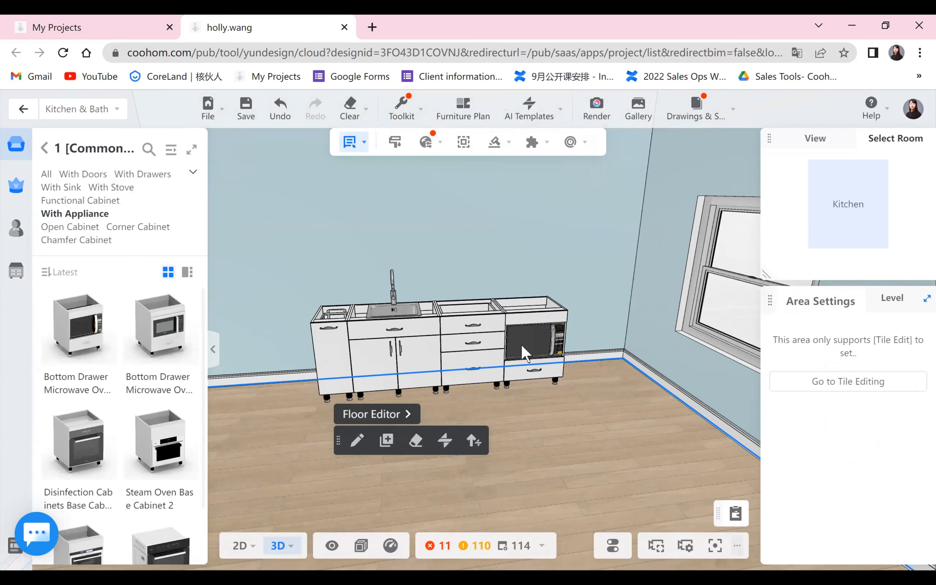
Examine the microwave cabinet up close, selecting the built-in microwave on its own and the whole cabinet in turn
{"action": "left_click_drag", "start_coordinate": [513, 315], "coordinate": [518, 320]}
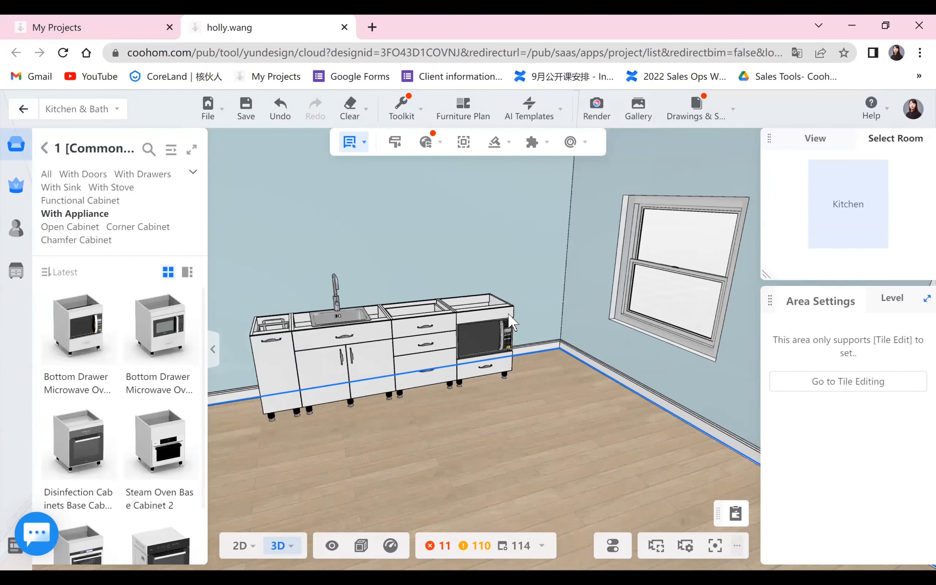
{"action": "scroll", "coordinate": [490, 306], "scroll_direction": "up", "scroll_amount": 1}
{"action": "scroll", "coordinate": [491, 333], "scroll_direction": "down", "scroll_amount": 1}
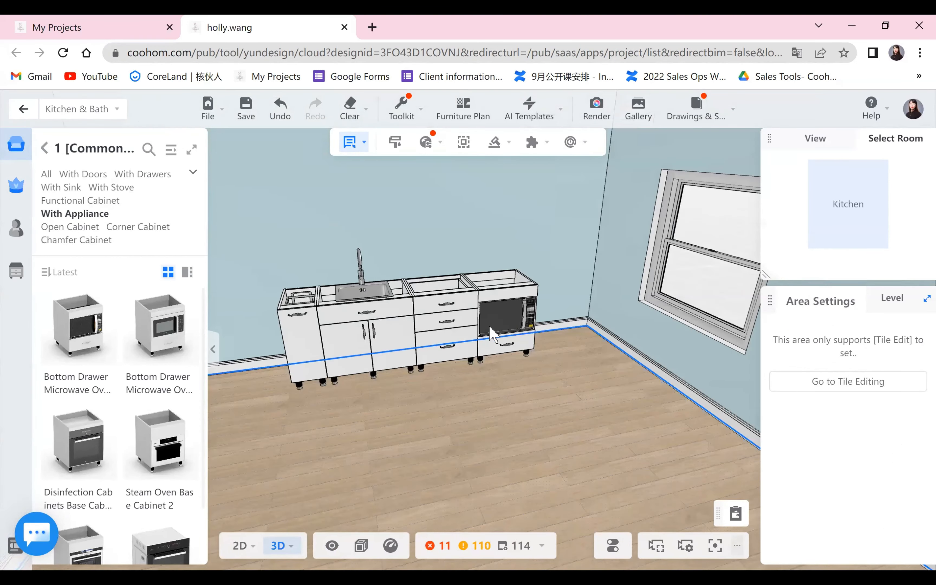
{"action": "left_click", "coordinate": [521, 295]}
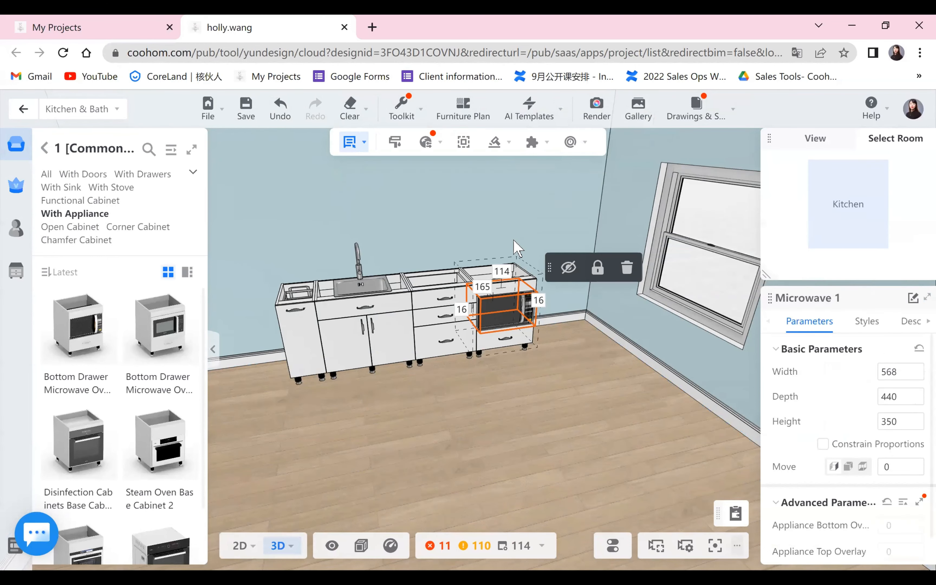
{"action": "left_click_drag", "start_coordinate": [520, 296], "coordinate": [499, 321]}
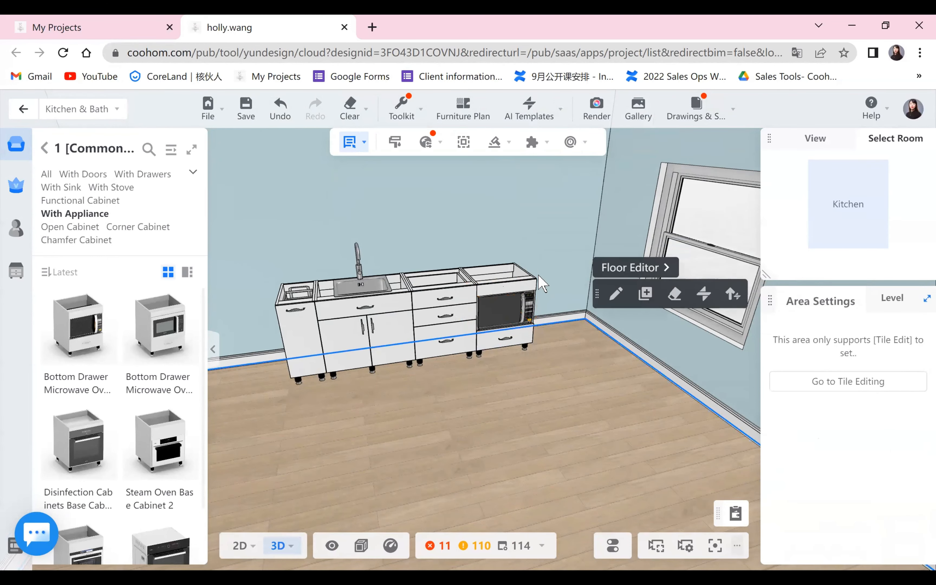
{"action": "left_click", "coordinate": [512, 300]}
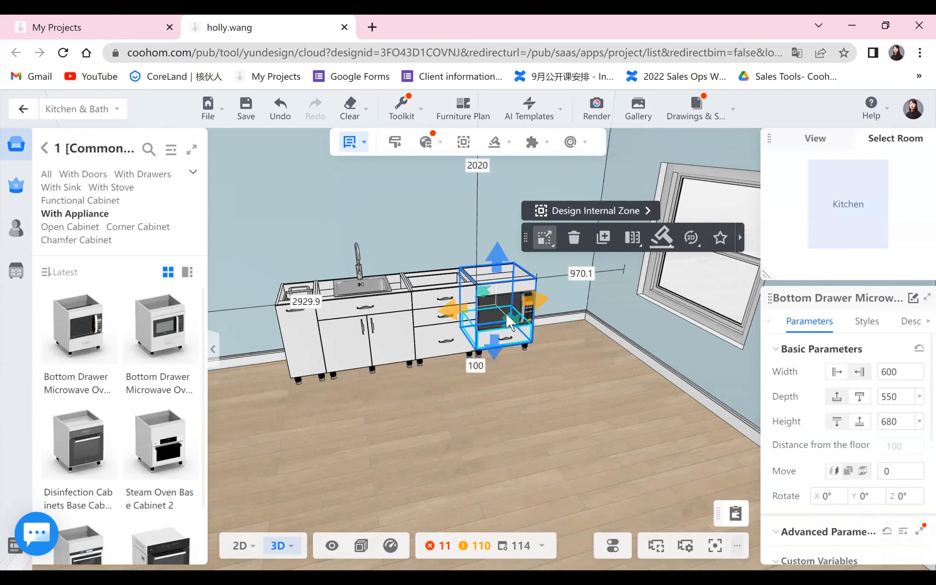
{"action": "left_click_drag", "start_coordinate": [512, 310], "coordinate": [511, 319]}
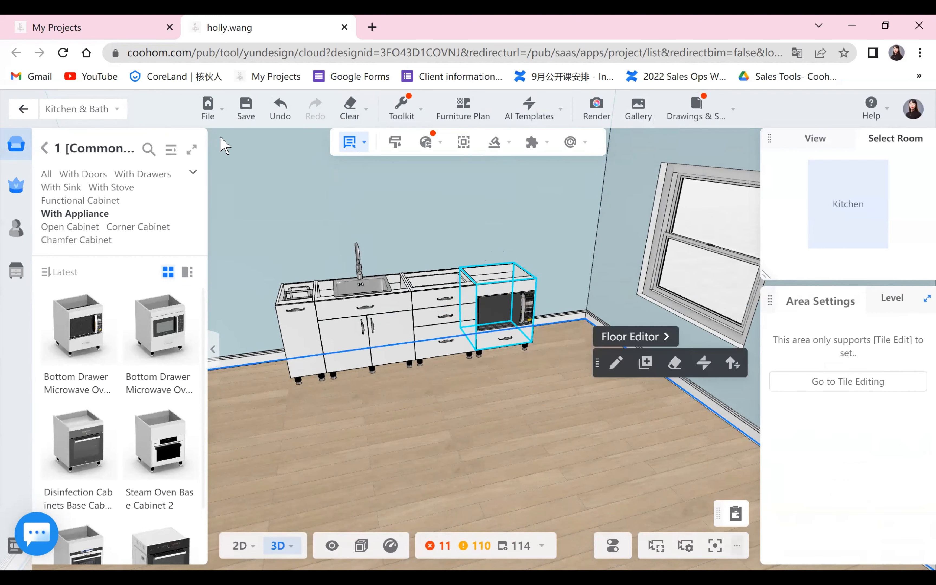
Use the Select Furniture selection mode to select the microwave cabinet as a whole
{"action": "key", "text": "Tab"}
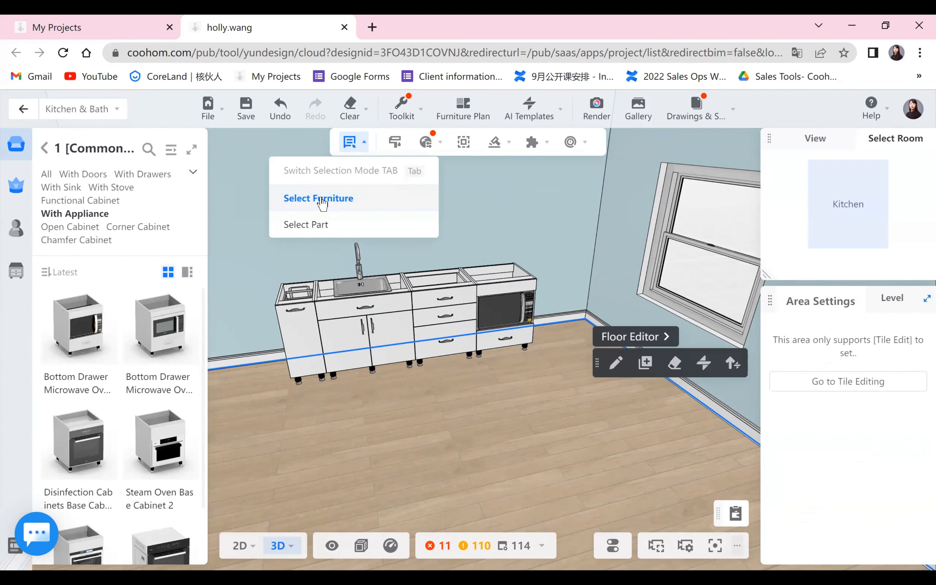
{"action": "left_click", "coordinate": [321, 198]}
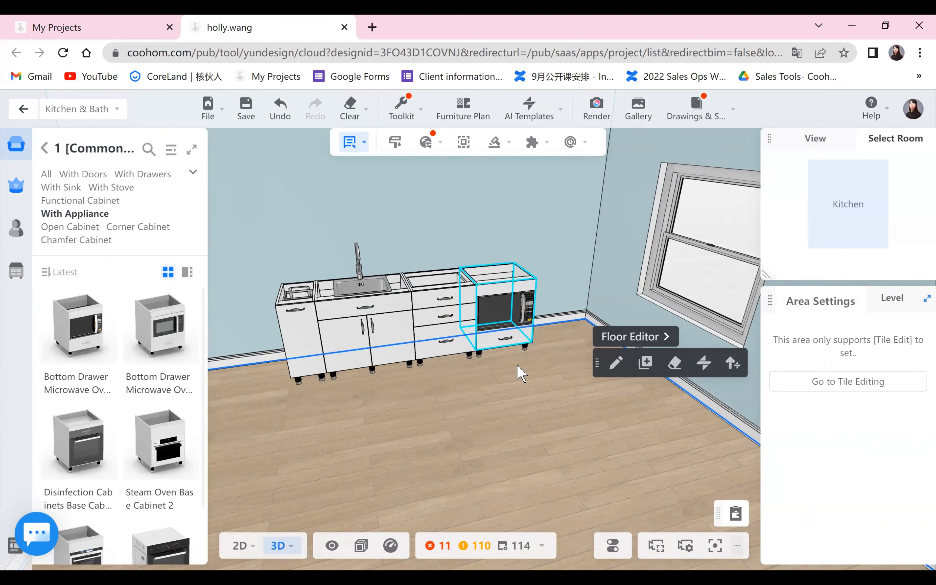
{"action": "left_click", "coordinate": [521, 374]}
Switch the selection mode to Select Part and select the microwave inside the base cabinet
{"action": "left_click", "coordinate": [350, 142]}
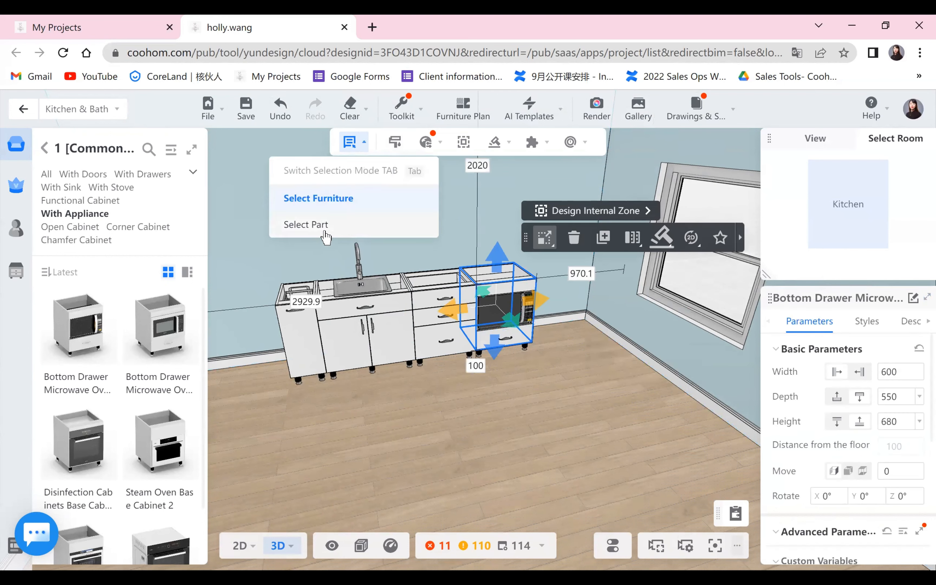
{"action": "left_click", "coordinate": [306, 225]}
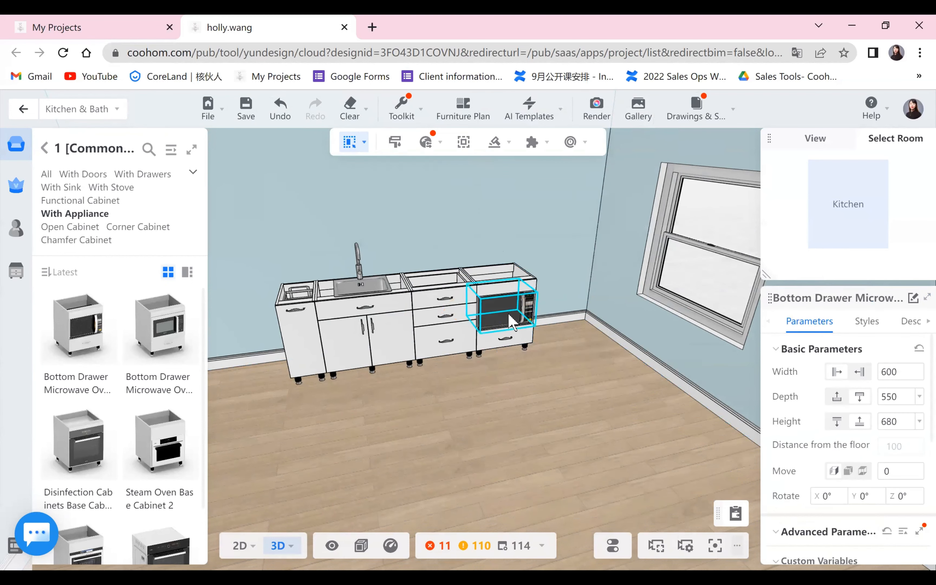
{"action": "left_click", "coordinate": [500, 310]}
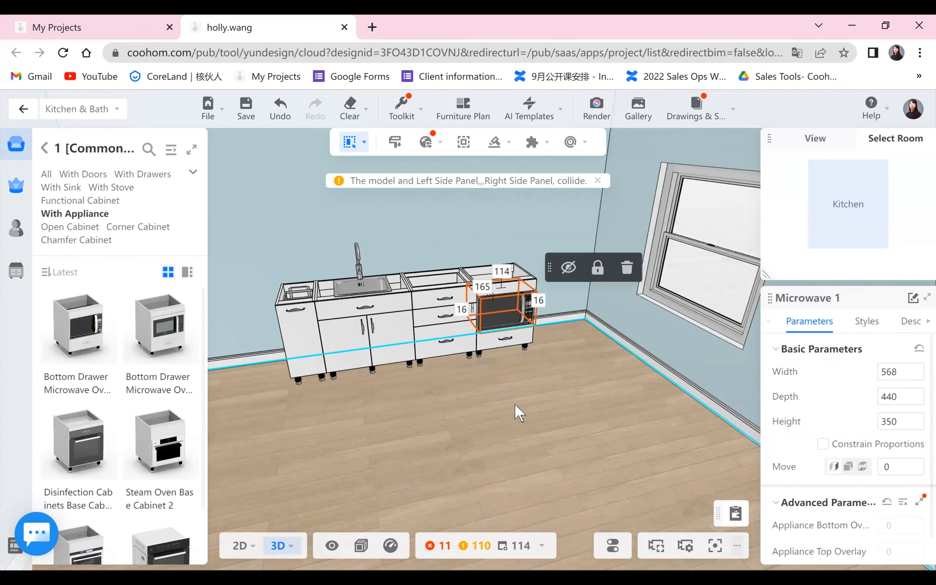
{"action": "left_click", "coordinate": [514, 310]}
{"action": "left_click", "coordinate": [511, 310]}
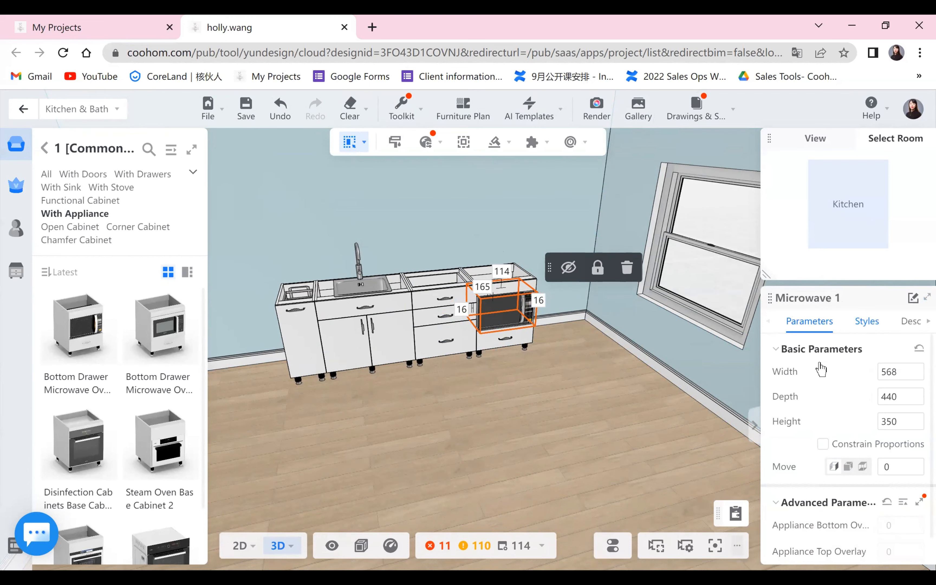
Browse the Public Catalog's Regular Appliance styles for replacing the built-in microwave, including Electric Oven 05
{"action": "left_click", "coordinate": [866, 321]}
{"action": "left_click", "coordinate": [791, 381]}
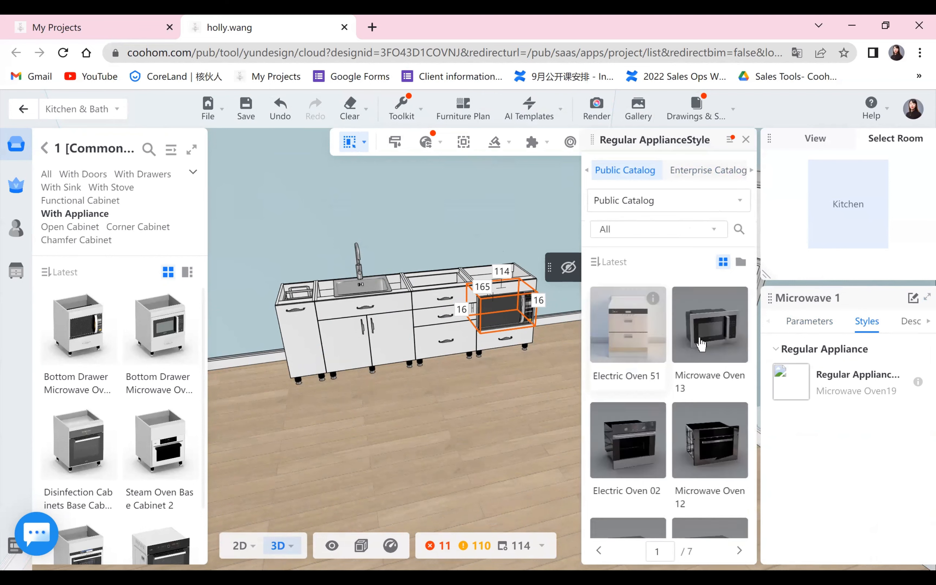
{"action": "scroll", "coordinate": [653, 446], "scroll_direction": "down", "scroll_amount": 7}
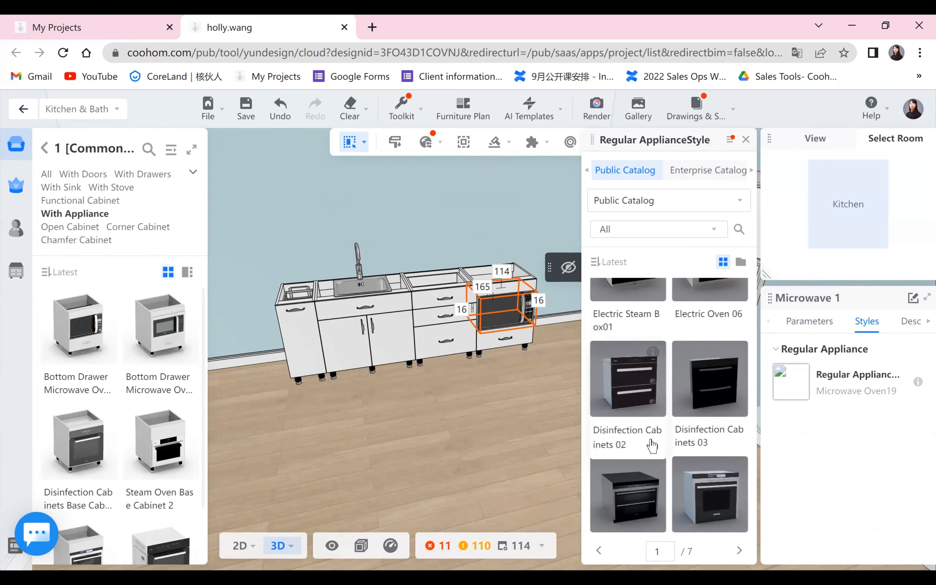
{"action": "scroll", "coordinate": [652, 446], "scroll_direction": "down", "scroll_amount": 6}
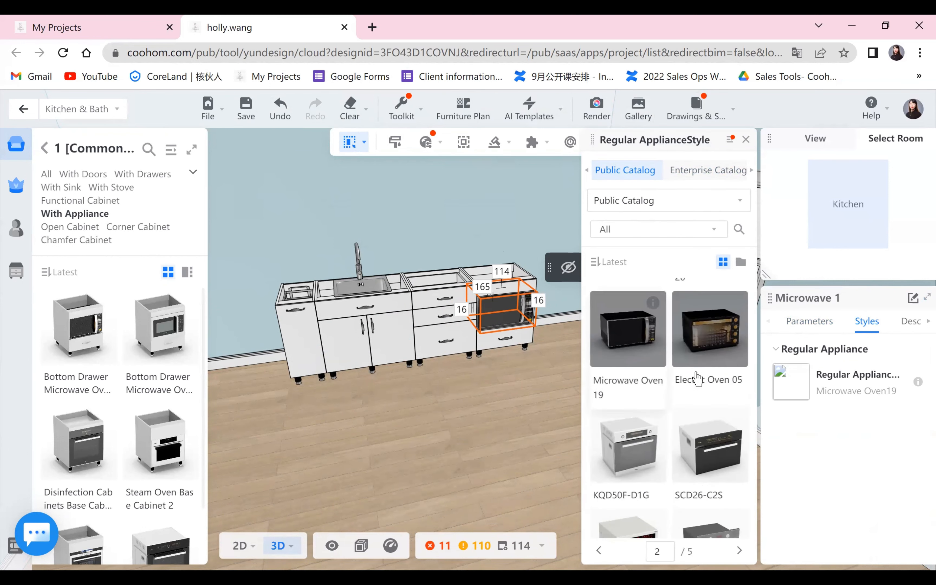
{"action": "left_click", "coordinate": [698, 378]}
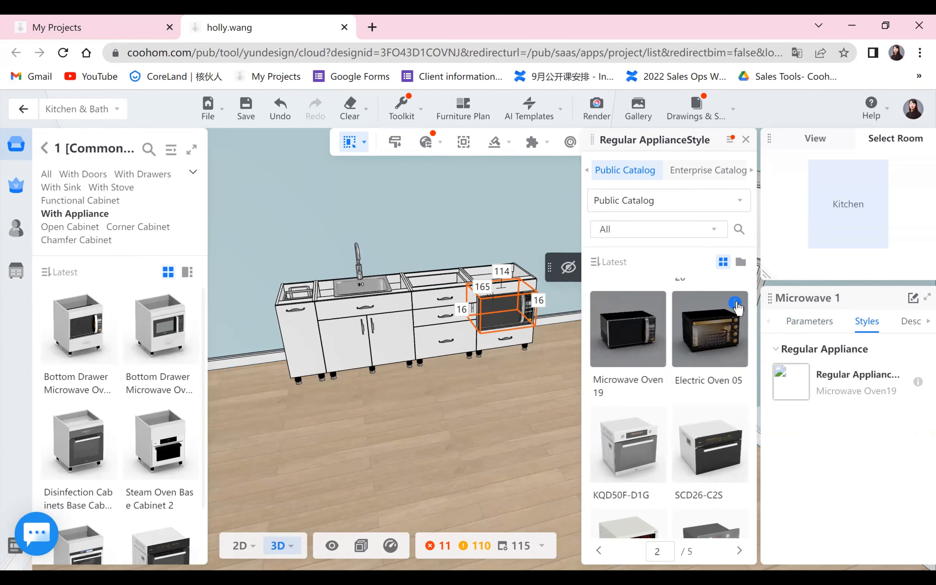
{"action": "mouse_move", "coordinate": [736, 305]}
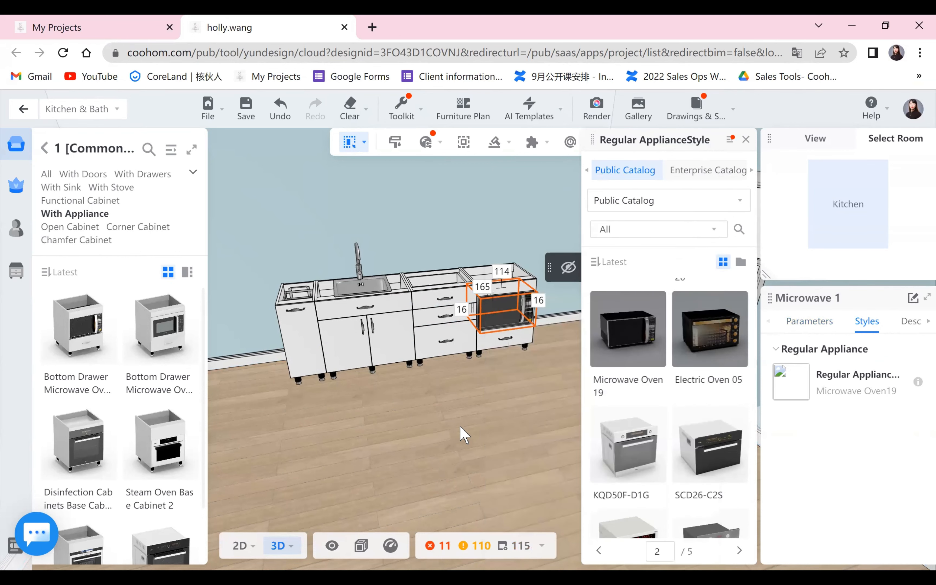
Select the bottom drawer, and switch the selection mode to Select Furniture to select the whole microwave cabinet
{"action": "left_click", "coordinate": [515, 341]}
{"action": "left_click", "coordinate": [520, 341]}
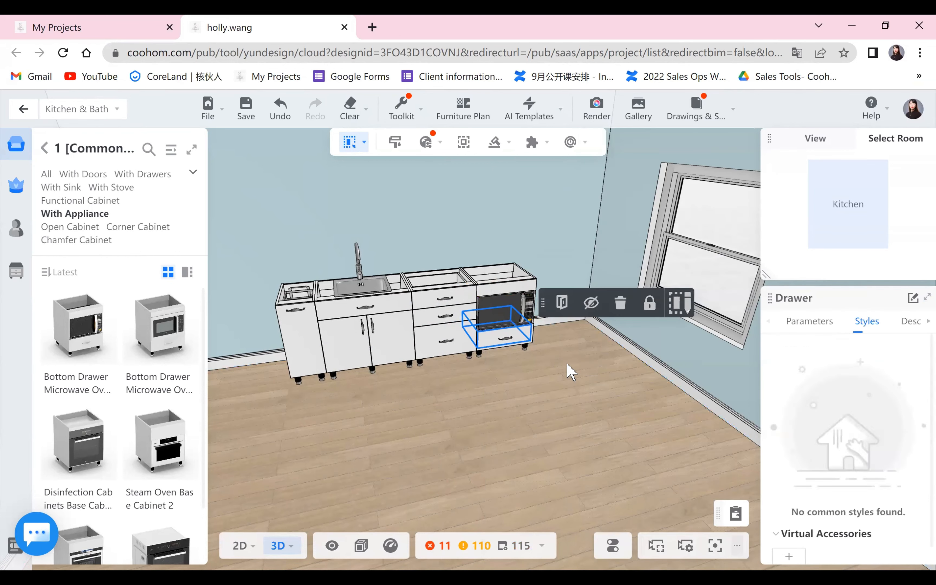
{"action": "mouse_move", "coordinate": [350, 143]}
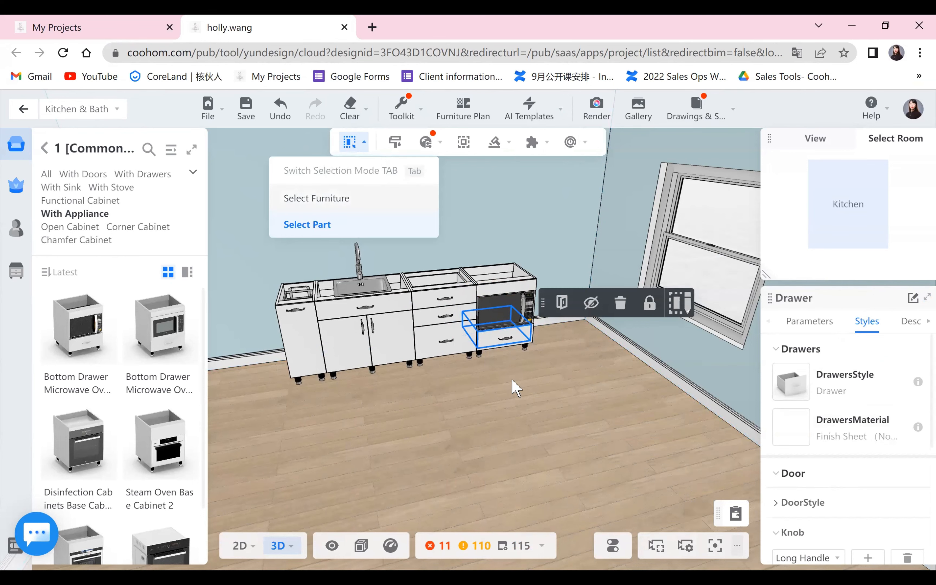
{"action": "key", "text": "Tab"}
{"action": "left_click", "coordinate": [512, 325]}
{"action": "left_click", "coordinate": [514, 332]}
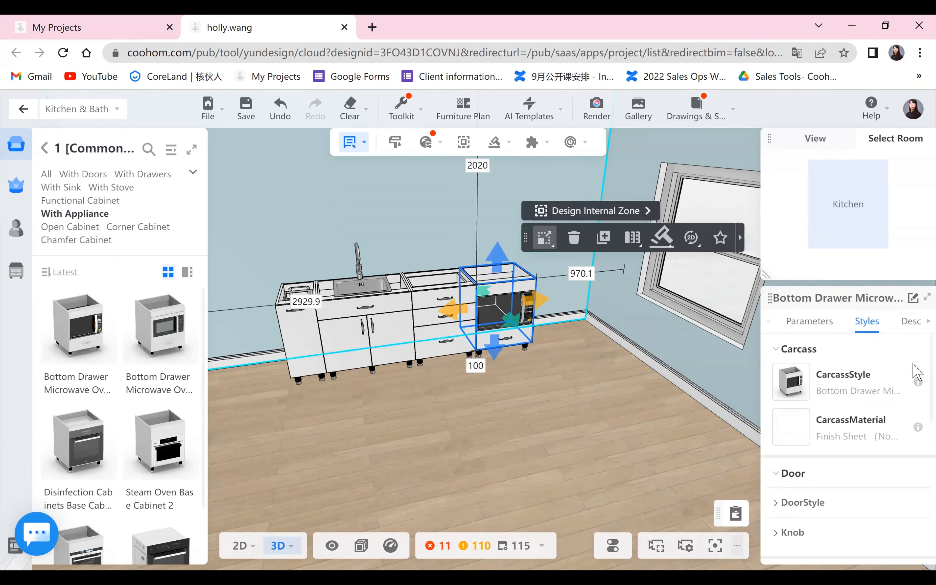
Stretch the microwave base cabinet sideways to a width of 1067.2
{"action": "left_click", "coordinate": [819, 329]}
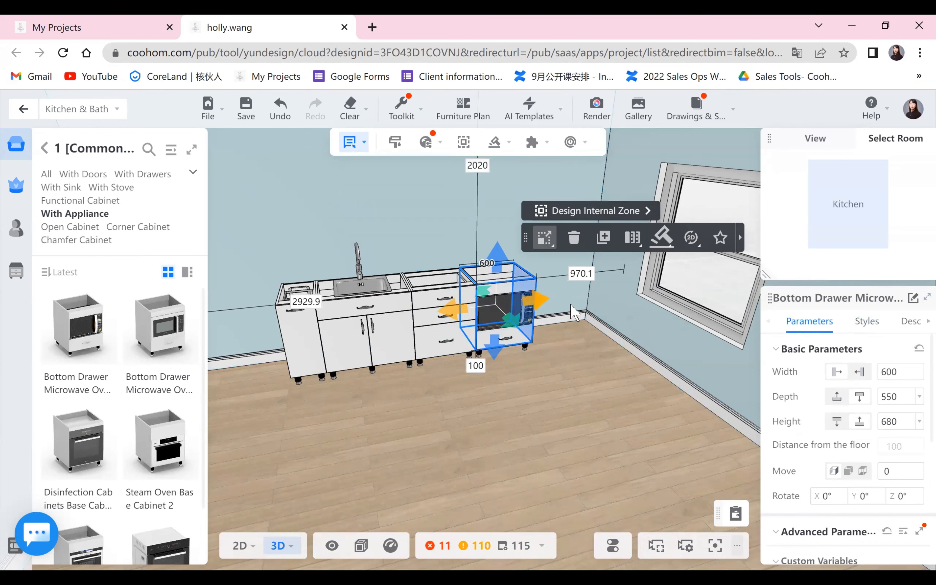
{"action": "left_click_drag", "start_coordinate": [580, 304], "coordinate": [583, 304]}
{"action": "left_click", "coordinate": [547, 380]}
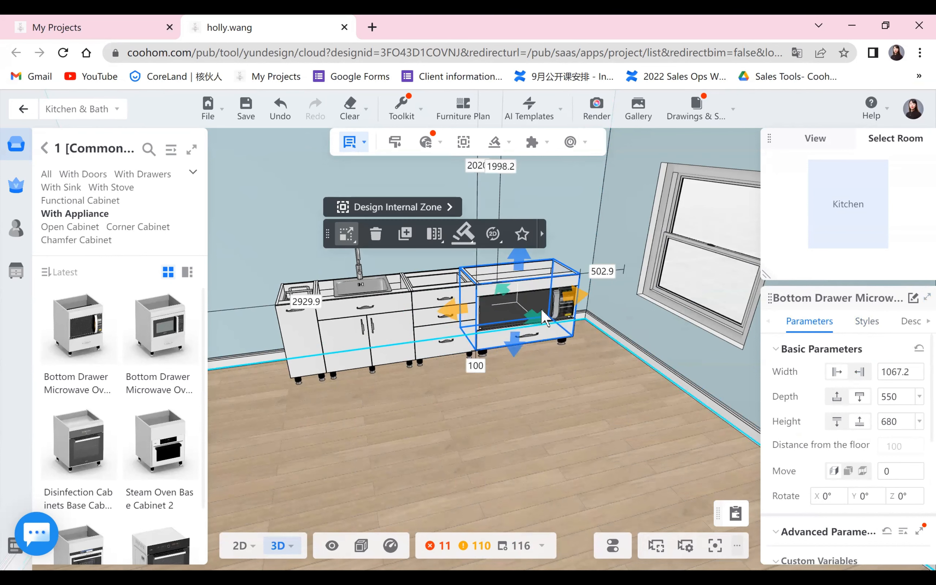
Browse the Public Catalog's Regular Appliance styles for the microwave in the widened cabinet, and close the catalog
{"action": "left_click", "coordinate": [542, 312]}
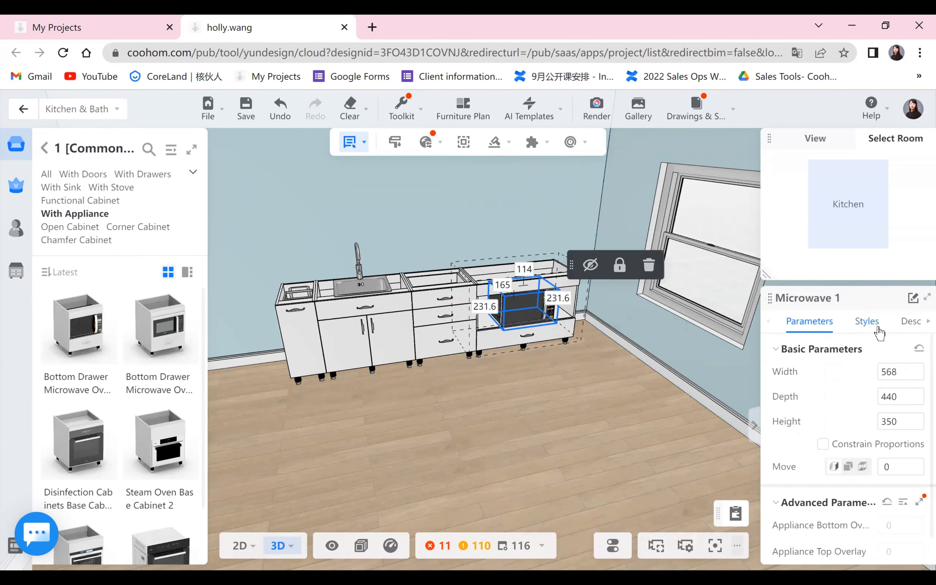
{"action": "left_click", "coordinate": [867, 321]}
{"action": "mouse_move", "coordinate": [791, 391]}
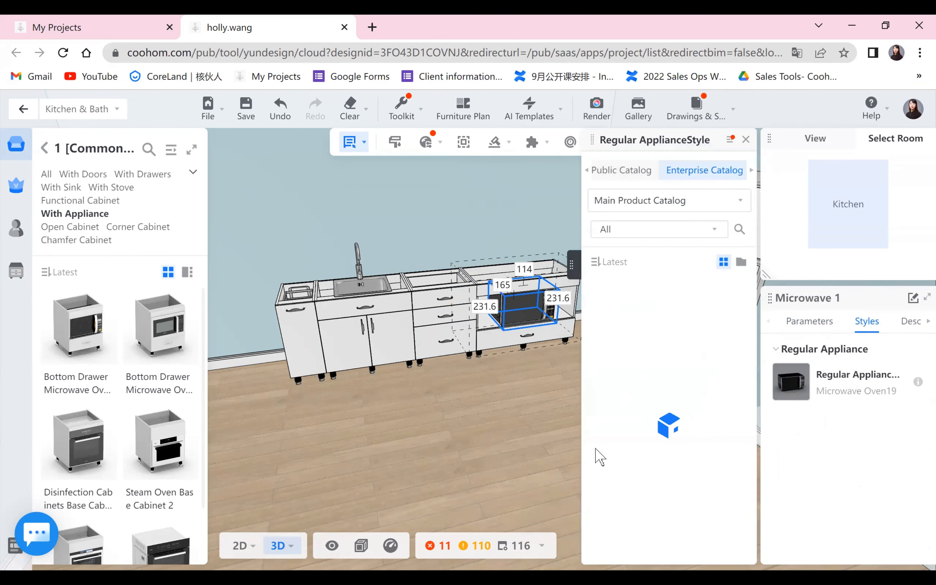
{"action": "scroll", "coordinate": [624, 461], "scroll_direction": "down", "scroll_amount": 5}
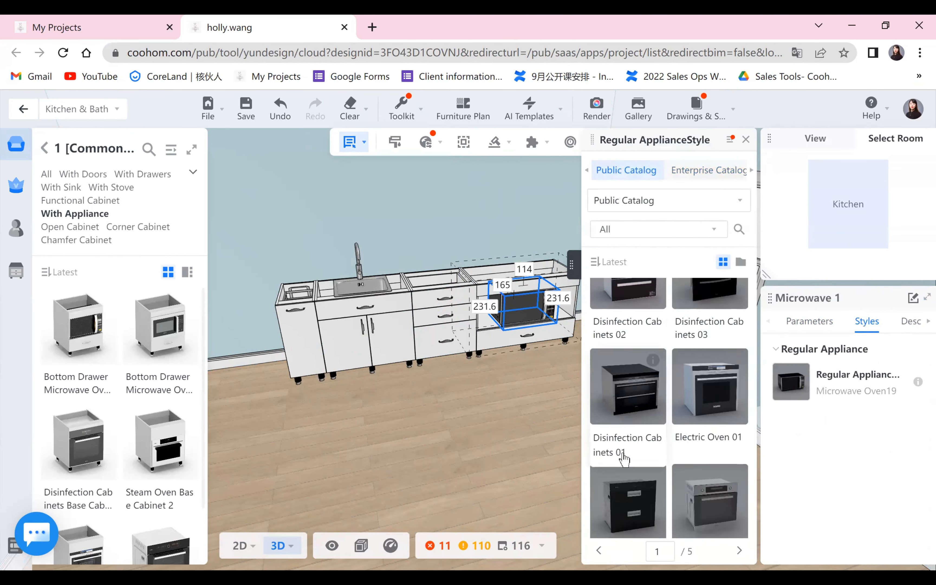
{"action": "left_click", "coordinate": [702, 421]}
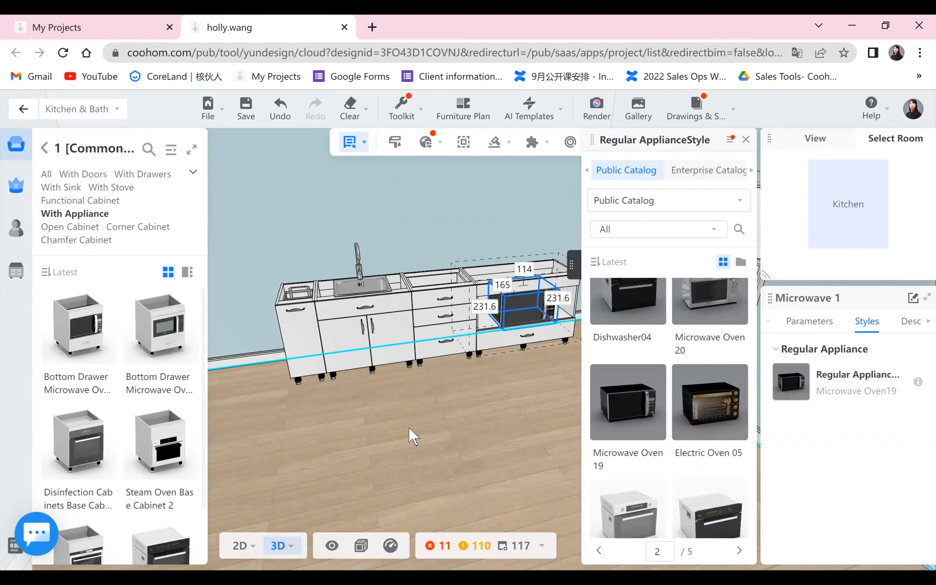
{"action": "left_click", "coordinate": [559, 387]}
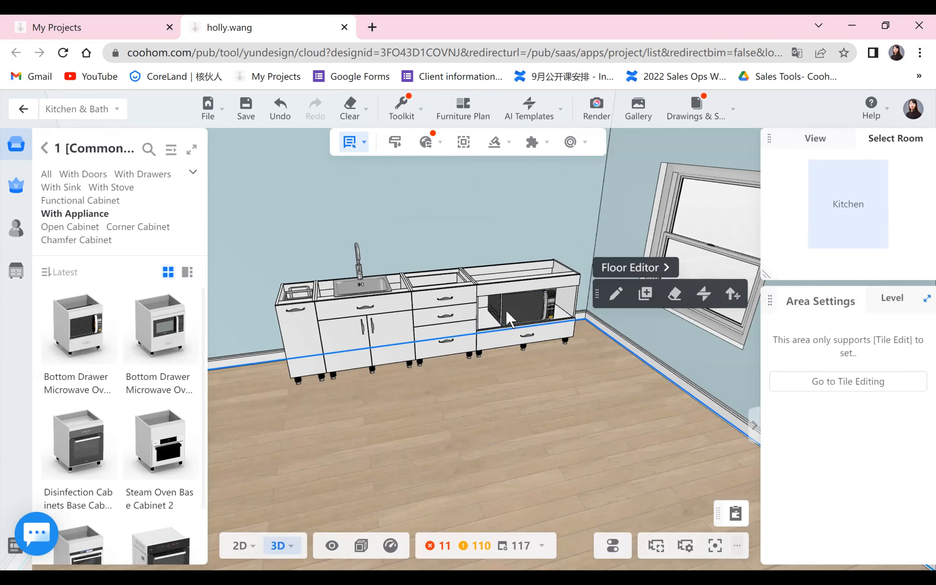
Stretch the microwave base cabinet upward to a height of 1020.1
{"action": "left_click", "coordinate": [525, 312]}
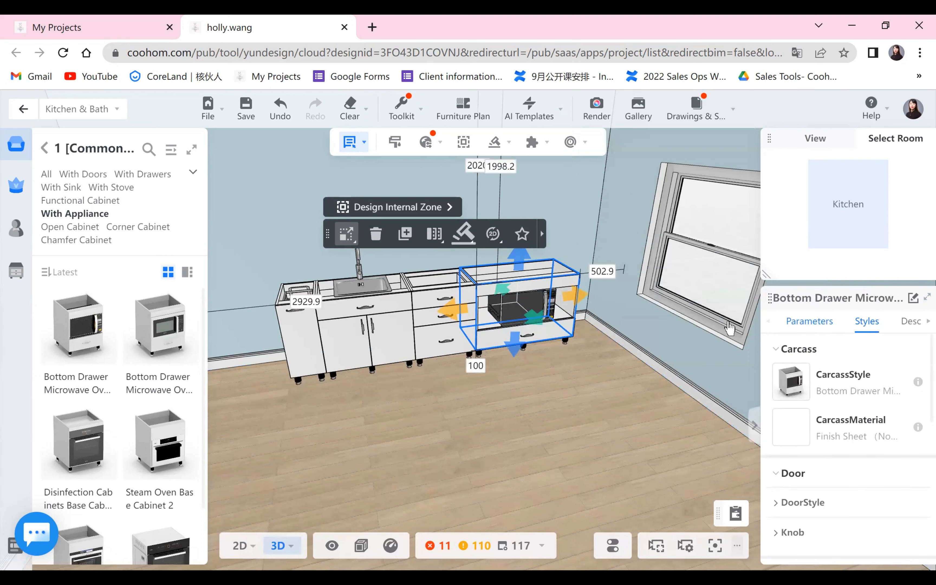
{"action": "left_click_drag", "start_coordinate": [527, 271], "coordinate": [539, 300]}
{"action": "scroll", "coordinate": [557, 286], "scroll_direction": "up", "scroll_amount": 5}
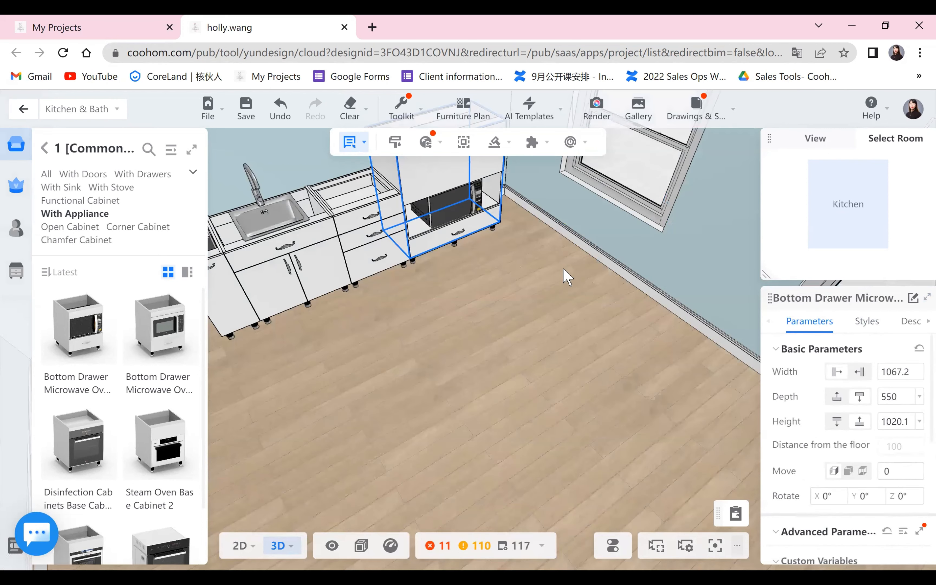
{"action": "left_click_drag", "start_coordinate": [461, 324], "coordinate": [431, 329]}
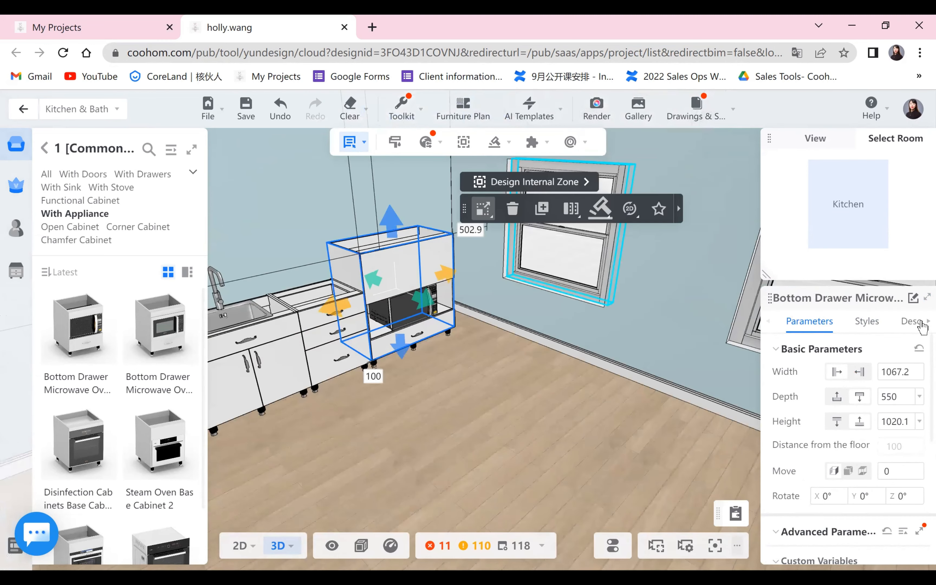
Examine the Regular Appliance replacement styles for the microwave in the taller cabinet, covering ovens, disinfection cabinets and dishwashers
{"action": "double_click", "coordinate": [402, 310]}
{"action": "left_click", "coordinate": [867, 321]}
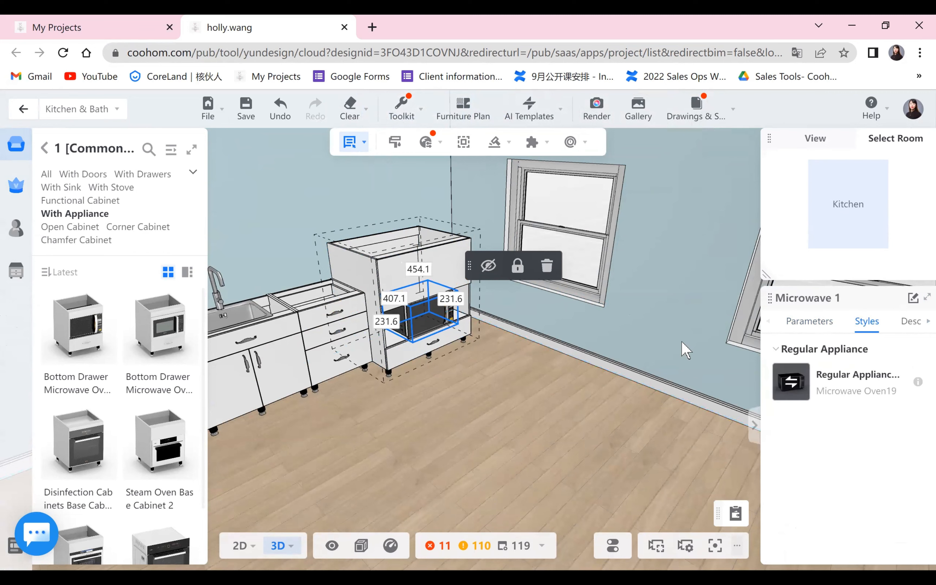
{"action": "scroll", "coordinate": [699, 340], "scroll_direction": "down", "scroll_amount": 2}
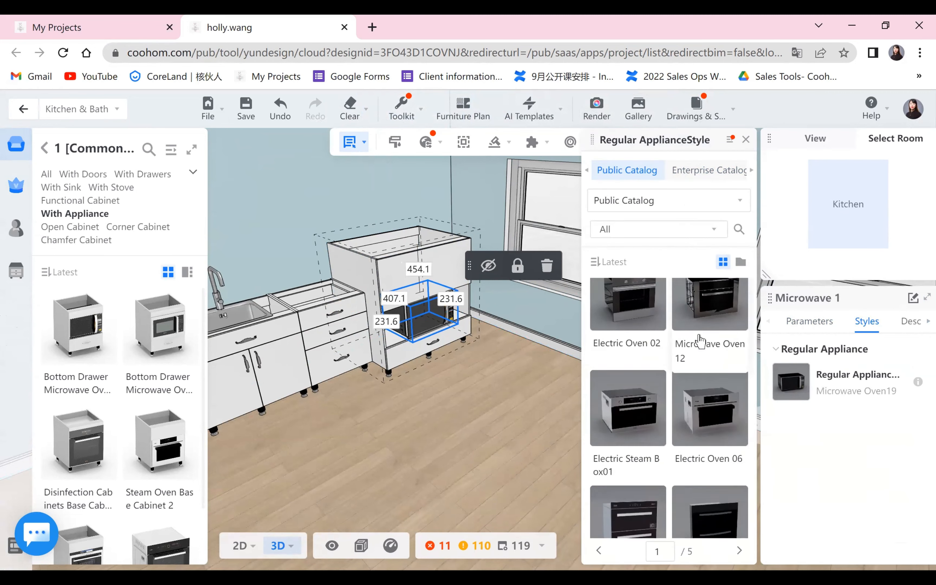
{"action": "scroll", "coordinate": [699, 339], "scroll_direction": "down", "scroll_amount": 5}
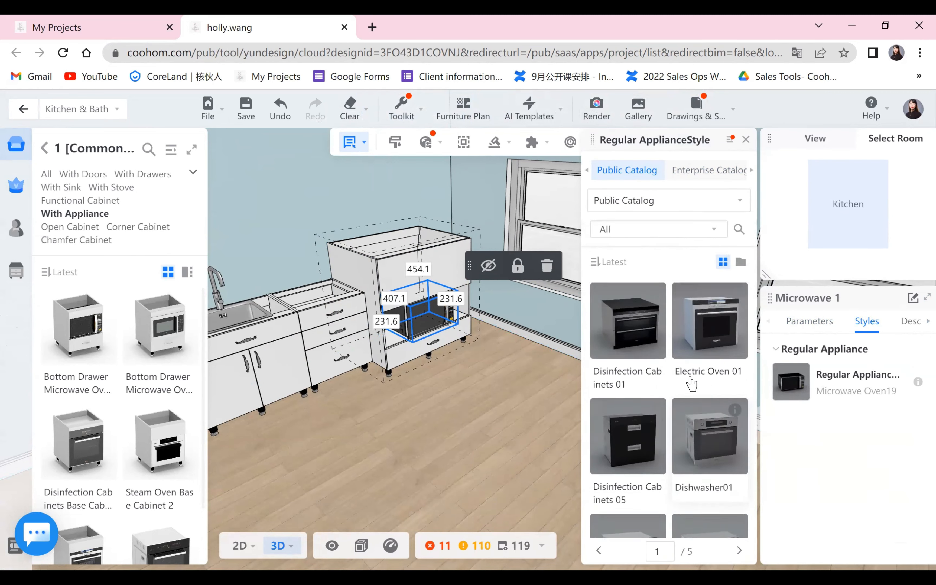
{"action": "scroll", "coordinate": [700, 383], "scroll_direction": "up", "scroll_amount": 5}
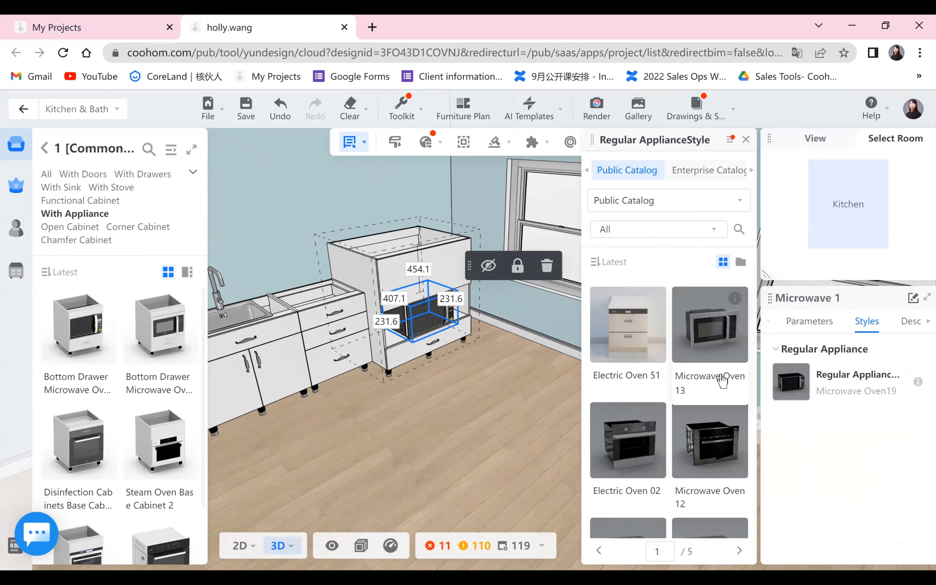
{"action": "scroll", "coordinate": [720, 382], "scroll_direction": "down", "scroll_amount": 5}
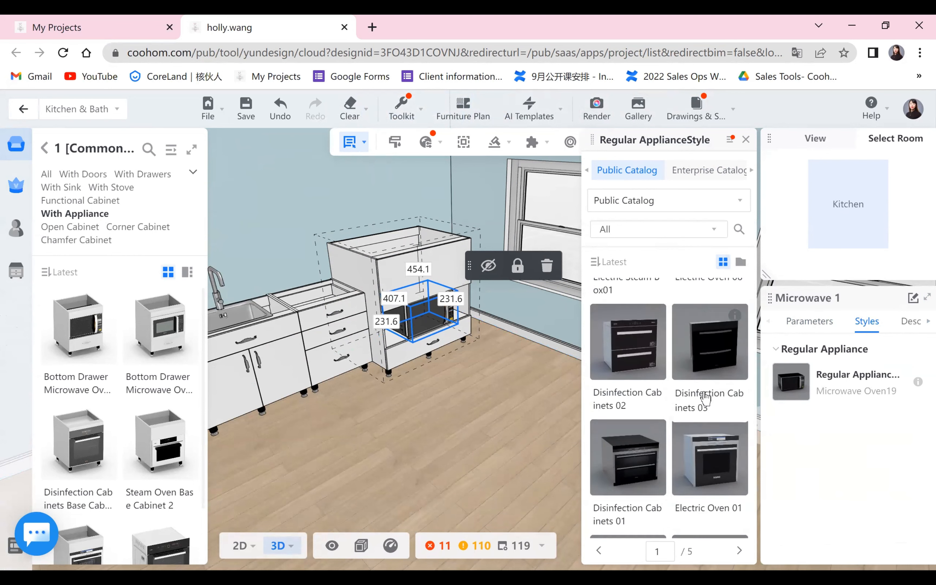
{"action": "scroll", "coordinate": [705, 400], "scroll_direction": "down", "scroll_amount": 3}
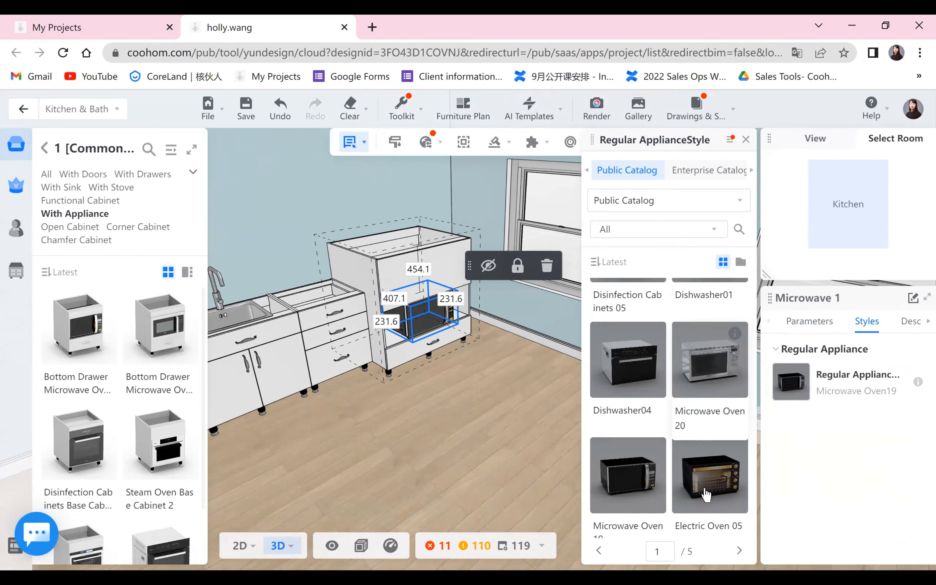
{"action": "left_click", "coordinate": [108, 450]}
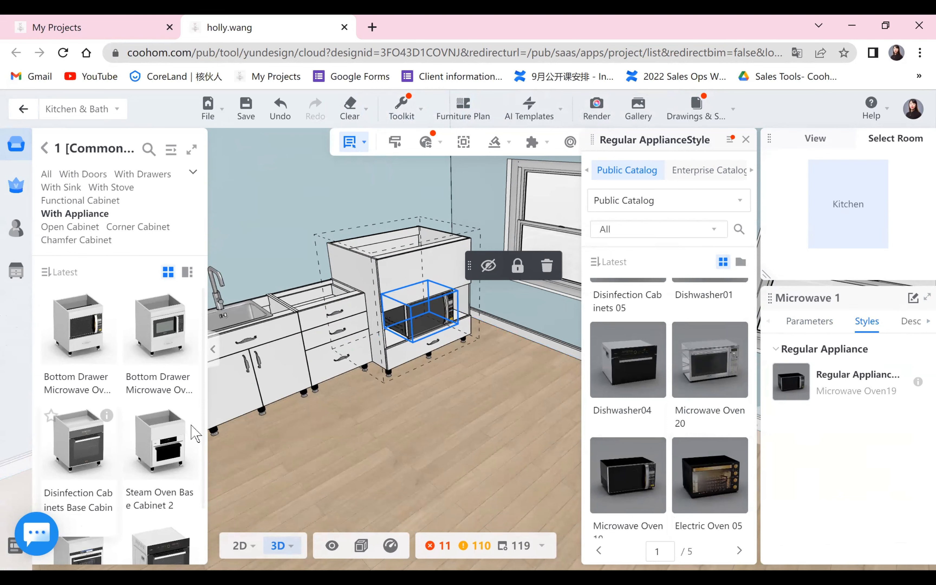
{"action": "left_click", "coordinate": [436, 407]}
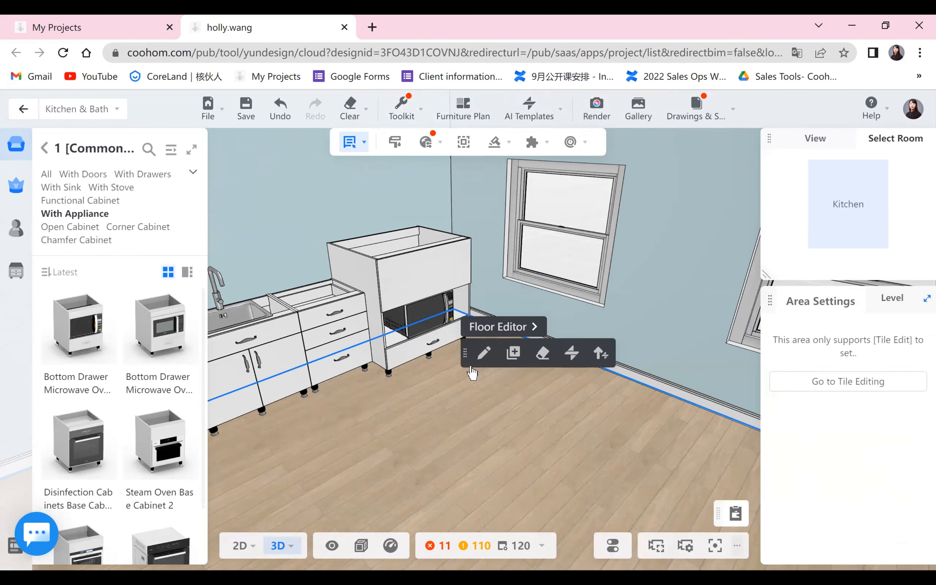
Undo the microwave cabinet's height and width changes
{"action": "left_click", "coordinate": [285, 117]}
{"action": "left_click_drag", "start_coordinate": [482, 416], "coordinate": [568, 394]}
Check both the Public Catalog and the Enterprise Catalog for styles that could replace the built-in microwave
{"action": "left_click", "coordinate": [460, 387]}
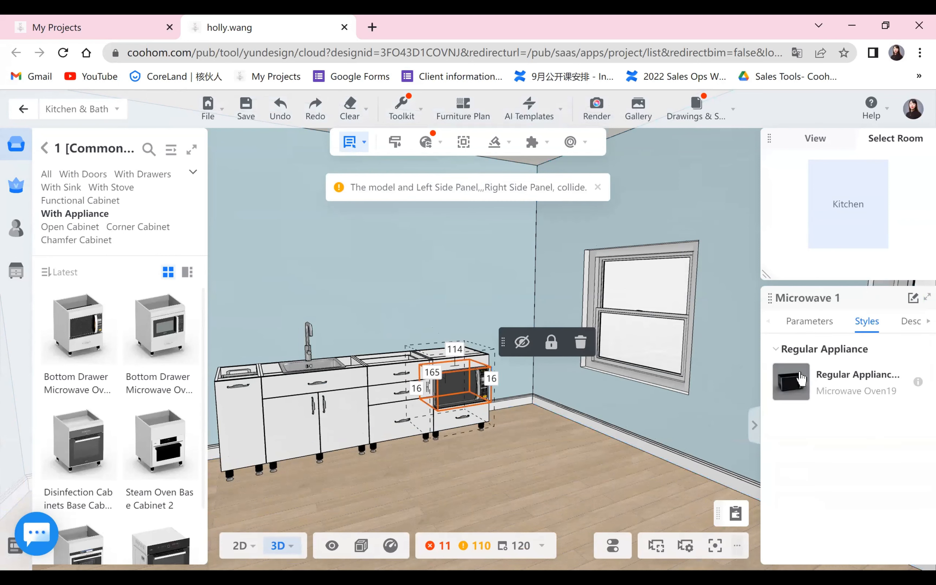
{"action": "left_click", "coordinate": [791, 381]}
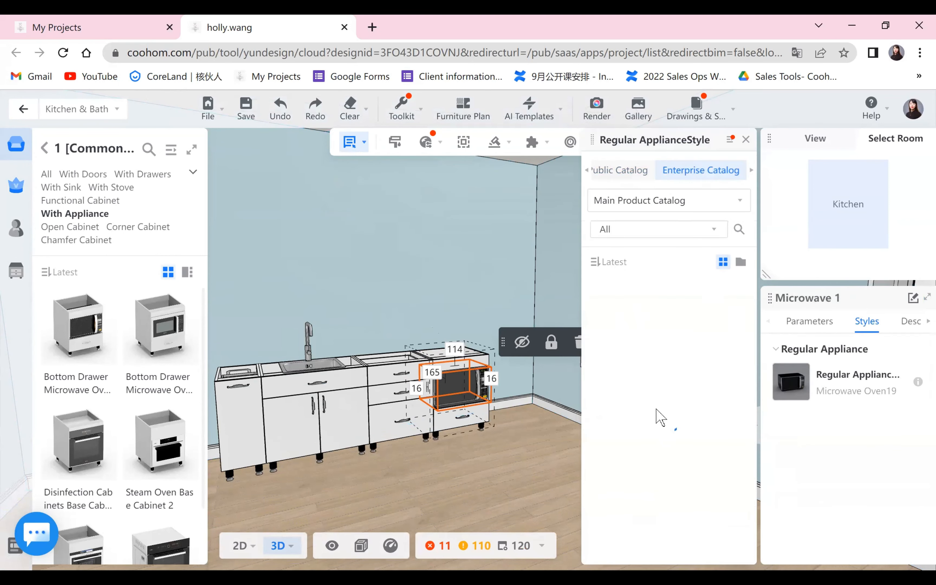
{"action": "left_click", "coordinate": [631, 173]}
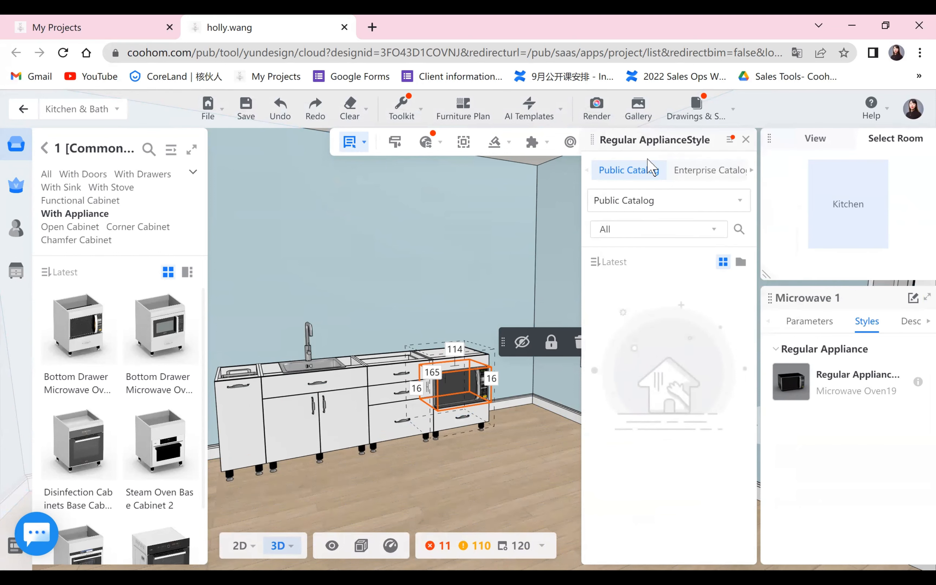
{"action": "left_click", "coordinate": [690, 171]}
{"action": "left_click", "coordinate": [624, 173]}
{"action": "left_click", "coordinate": [697, 173]}
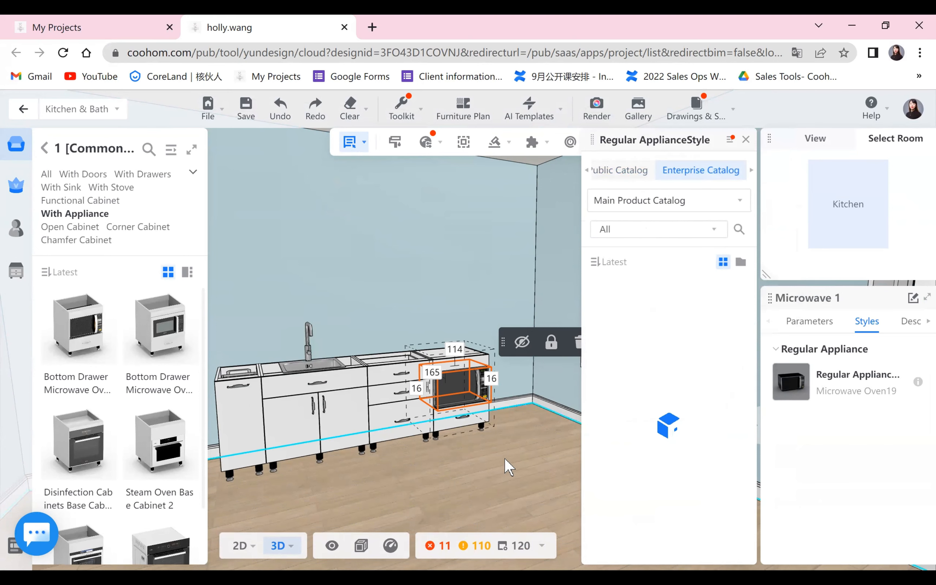
{"action": "left_click", "coordinate": [580, 464]}
{"action": "left_click", "coordinate": [461, 418]}
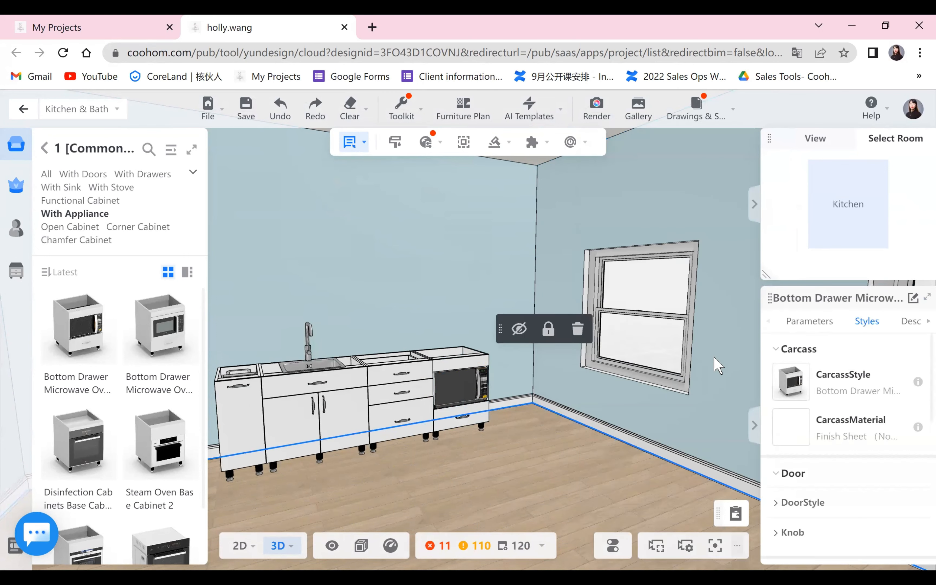
{"action": "left_click", "coordinate": [787, 379]}
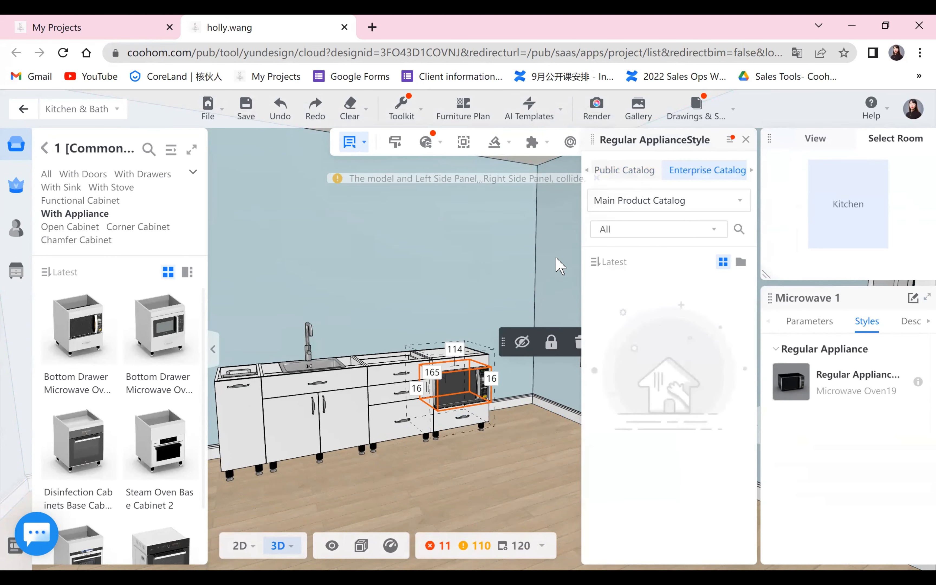
{"action": "left_click", "coordinate": [620, 173]}
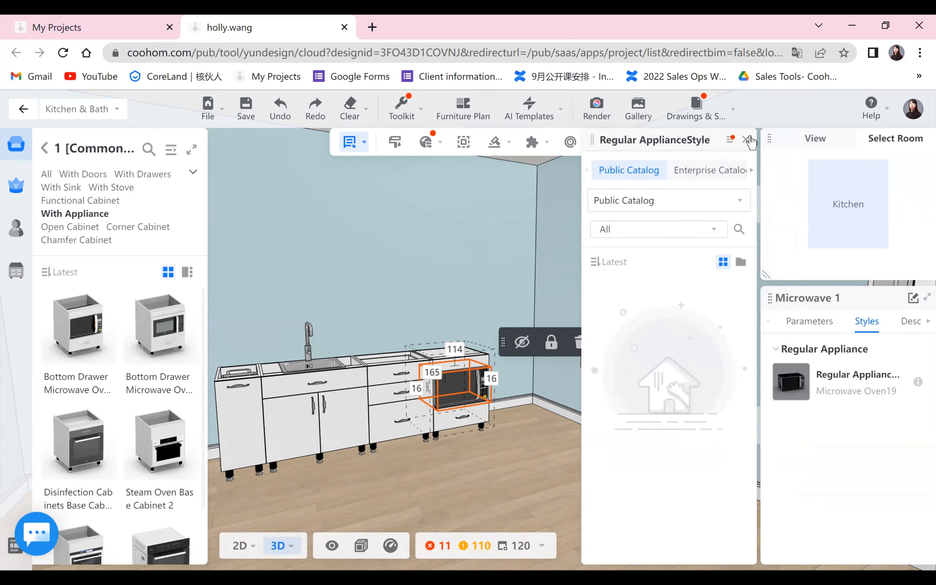
{"action": "left_click", "coordinate": [498, 494]}
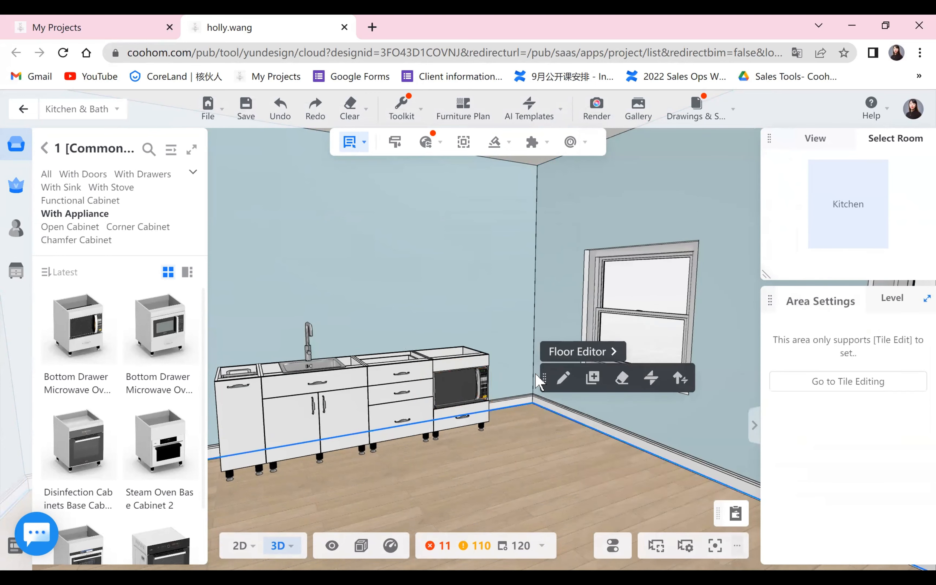
Replace the built-in microwave in the end base cabinet with the Dishwasher04 style from the Public Catalog
{"action": "left_click_drag", "start_coordinate": [558, 335], "coordinate": [543, 351]}
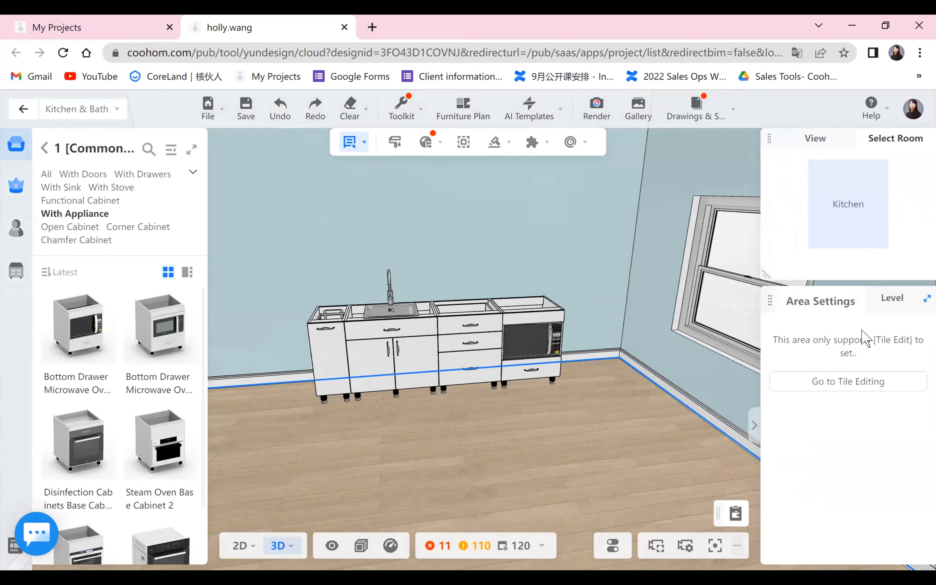
{"action": "left_click", "coordinate": [541, 329]}
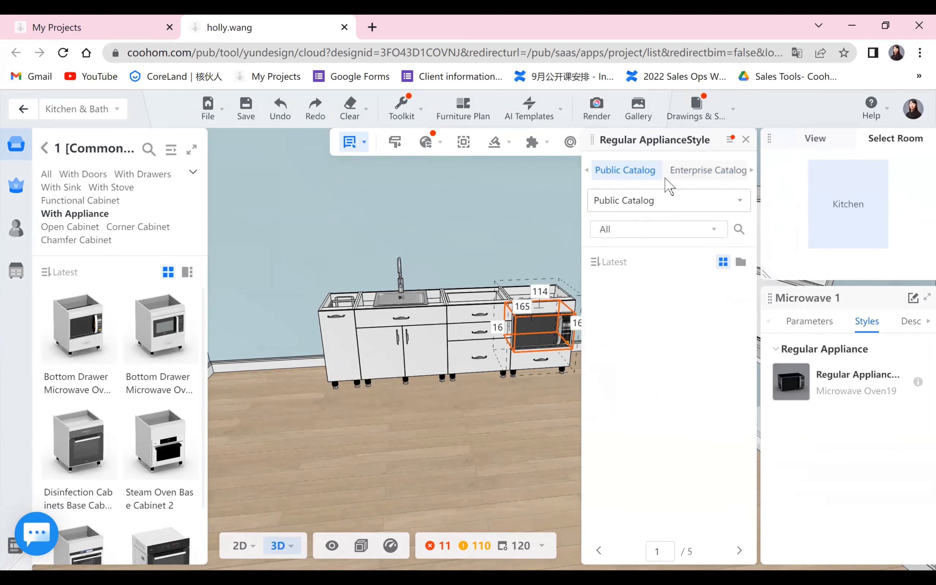
{"action": "scroll", "coordinate": [639, 433], "scroll_direction": "down", "scroll_amount": 2}
{"action": "scroll", "coordinate": [639, 433], "scroll_direction": "down", "scroll_amount": 5}
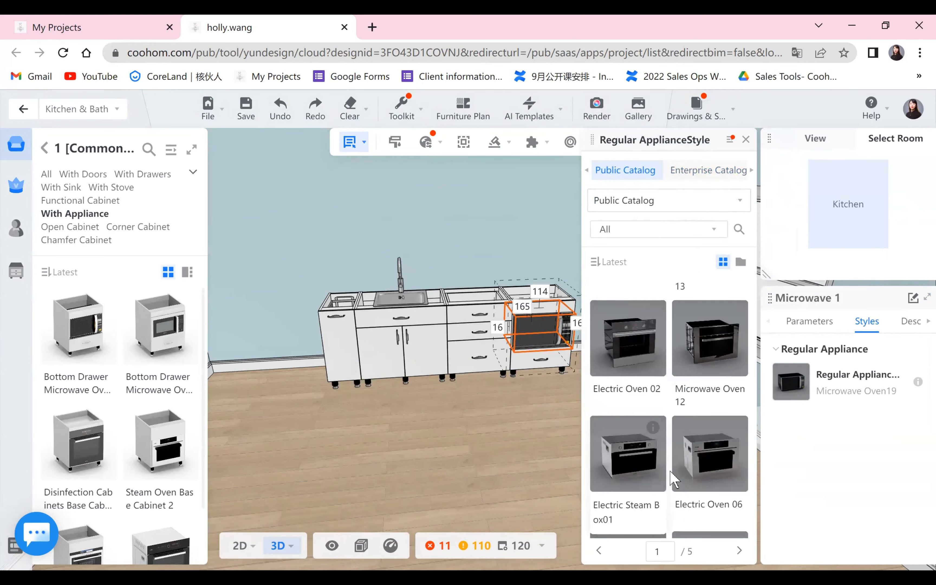
{"action": "left_click", "coordinate": [629, 420]}
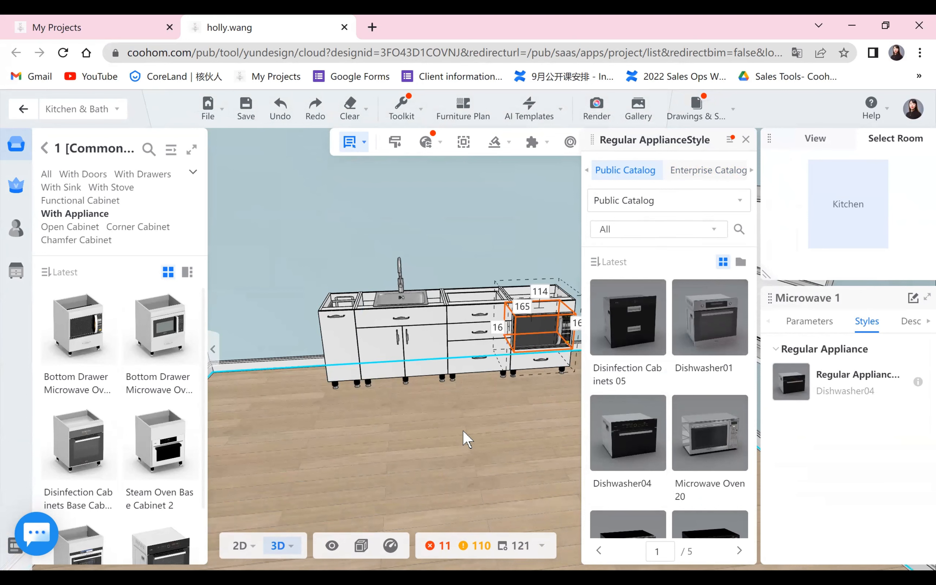
{"action": "left_click", "coordinate": [522, 375]}
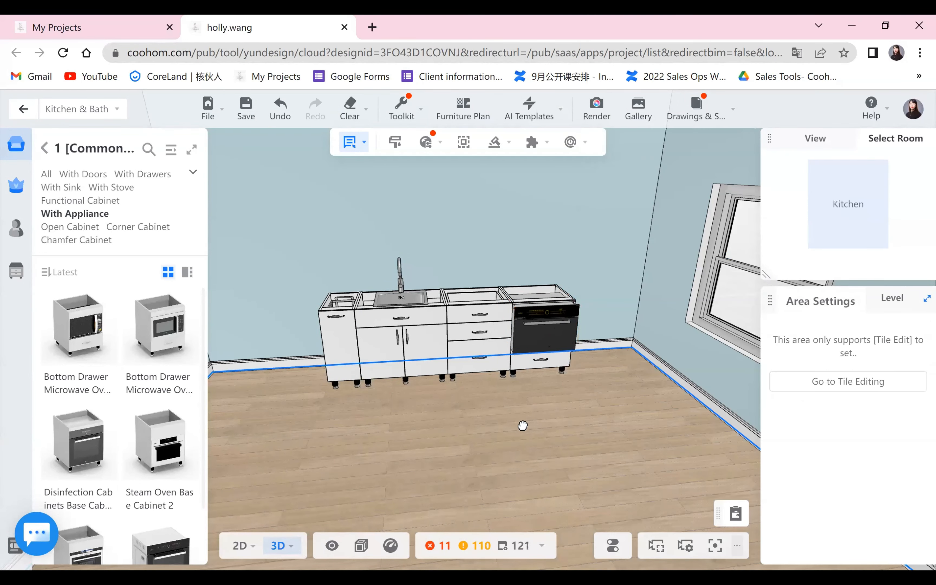
{"action": "left_click_drag", "start_coordinate": [495, 430], "coordinate": [523, 350]}
{"action": "left_click_drag", "start_coordinate": [551, 449], "coordinate": [331, 434]}
{"action": "left_click", "coordinate": [529, 414]}
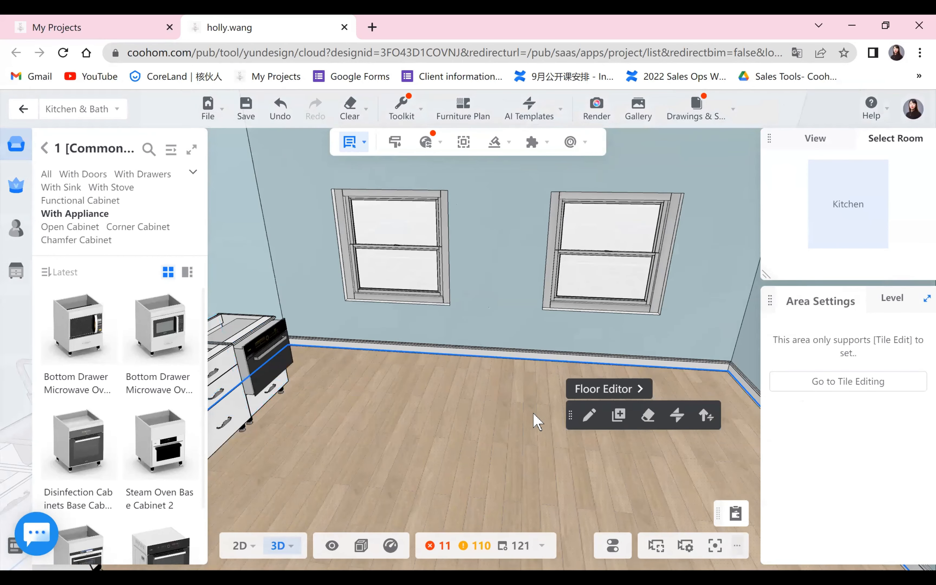
Enlarge the Public Catalog to view the open base cabinets under Common Unit, and save the project
{"action": "left_click", "coordinate": [815, 382]}
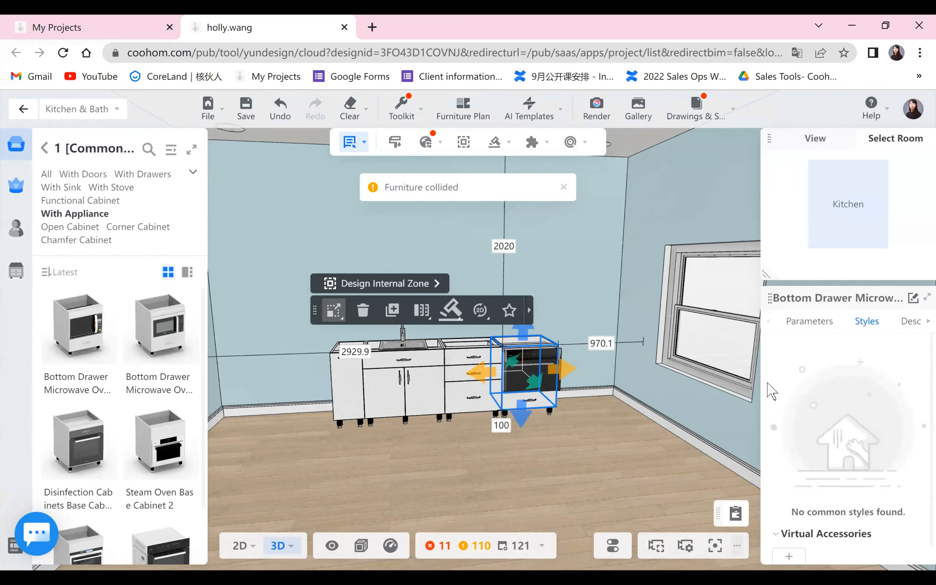
{"action": "left_click", "coordinate": [564, 489]}
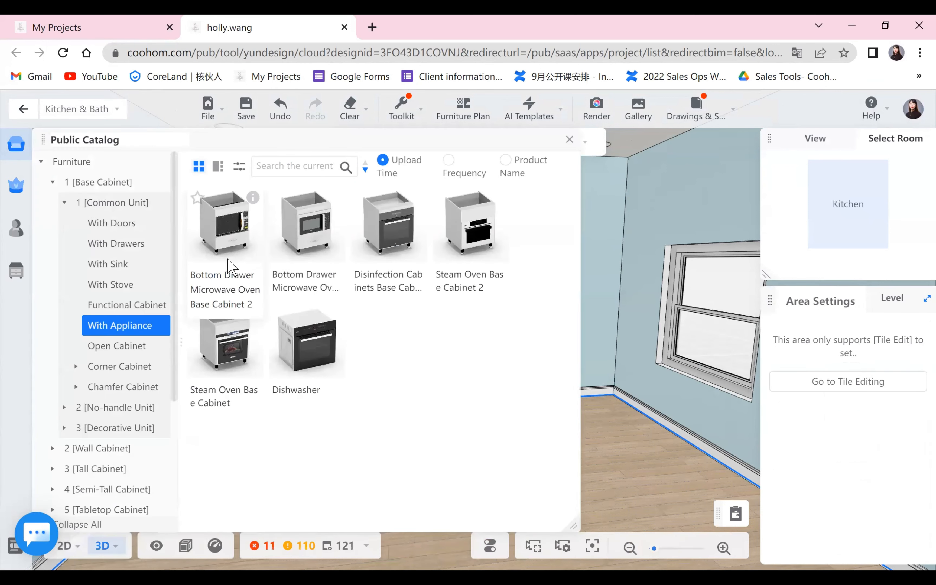
{"action": "left_click", "coordinate": [128, 350]}
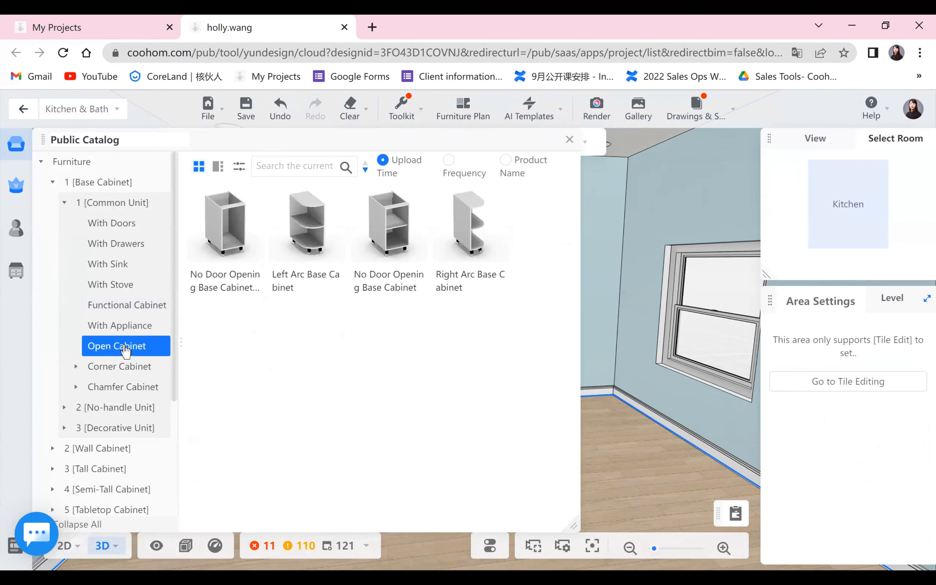
{"action": "key", "text": "ctrl+s"}
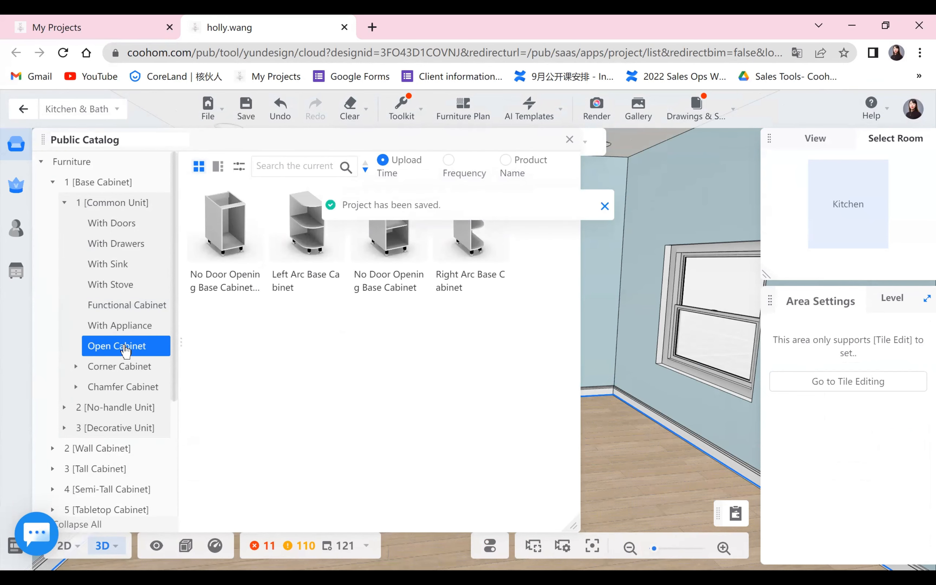
Examine the corner base cabinets, including the details of the Water Splitter Double-door Right, Left-handed Pentagon and Right Linkage Door models
{"action": "left_click", "coordinate": [128, 367]}
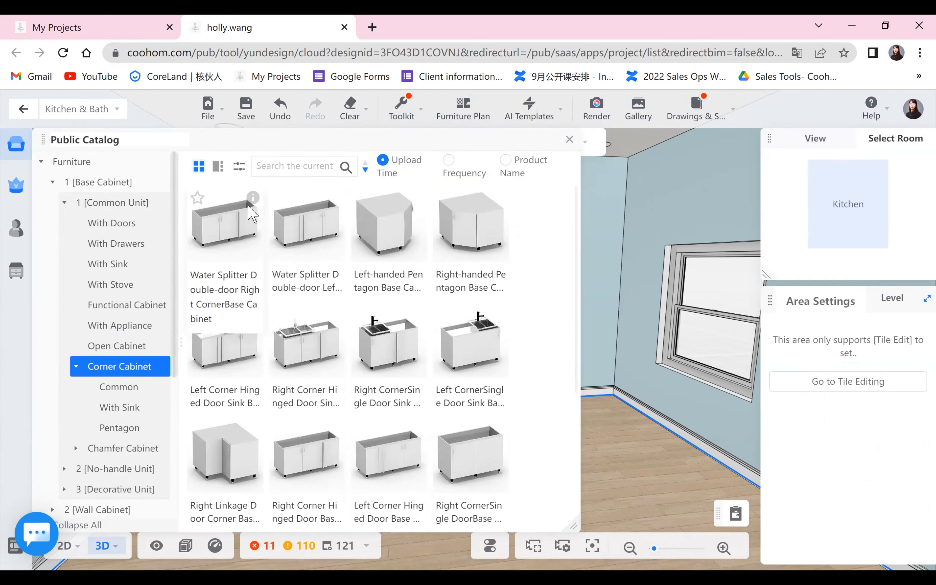
{"action": "mouse_move", "coordinate": [254, 197]}
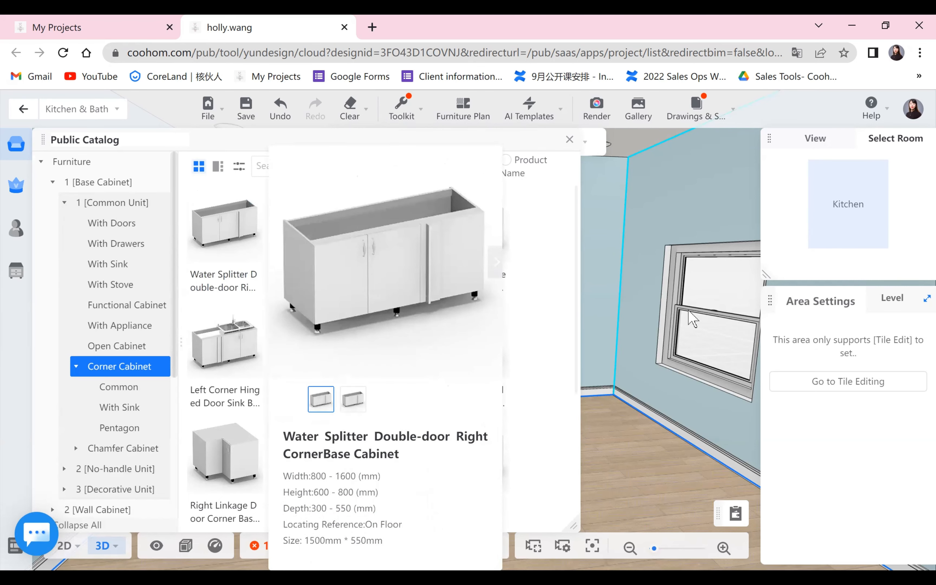
{"action": "mouse_move", "coordinate": [416, 199]}
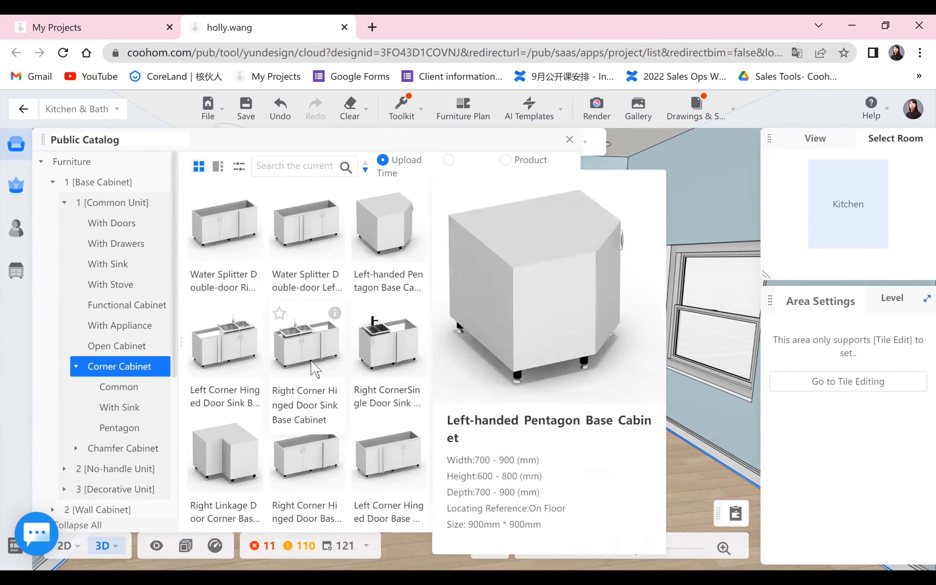
{"action": "mouse_move", "coordinate": [254, 431]}
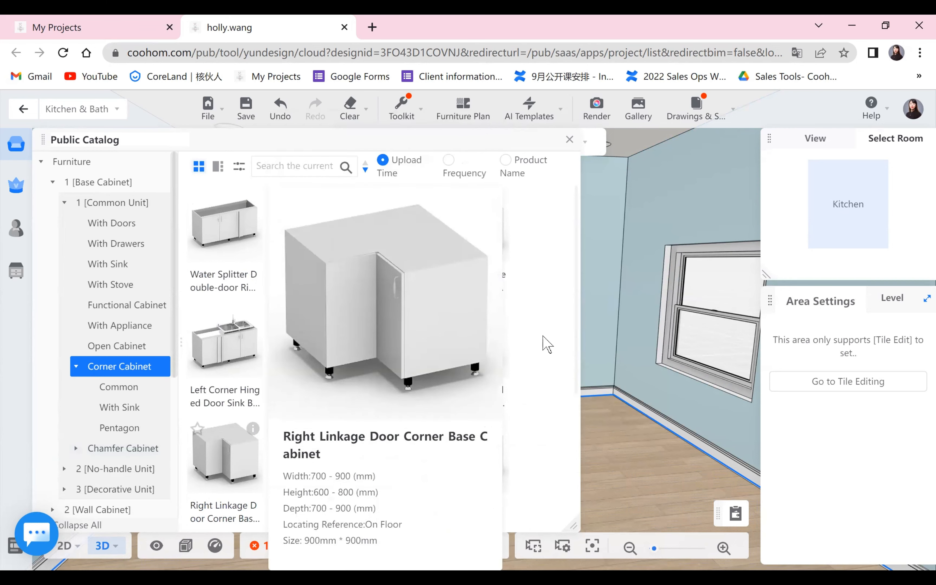
{"action": "scroll", "coordinate": [426, 368], "scroll_direction": "down", "scroll_amount": 4}
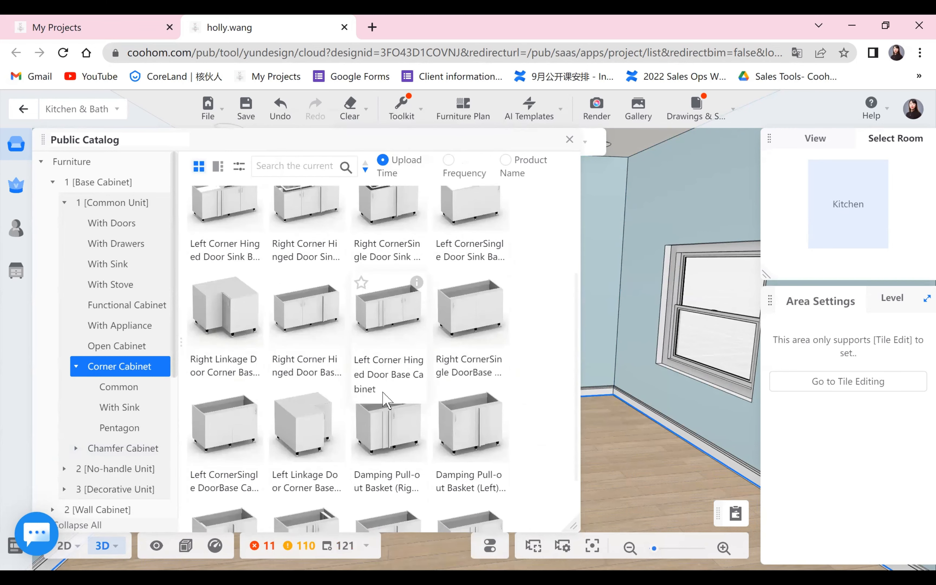
{"action": "scroll", "coordinate": [383, 392], "scroll_direction": "down", "scroll_amount": 2}
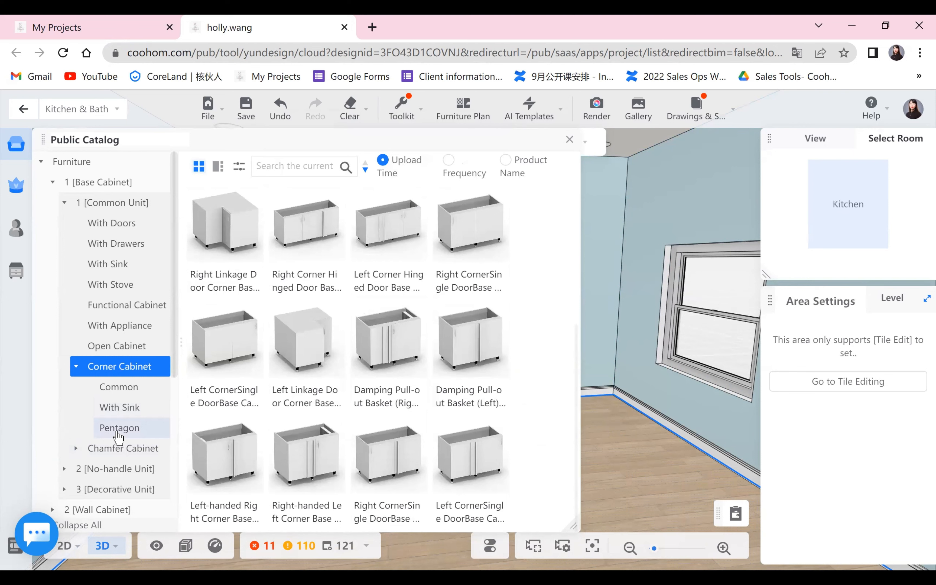
Look through the chamfer base cabinets, including the details of the left-handed pentagon chamfer model
{"action": "left_click", "coordinate": [135, 456]}
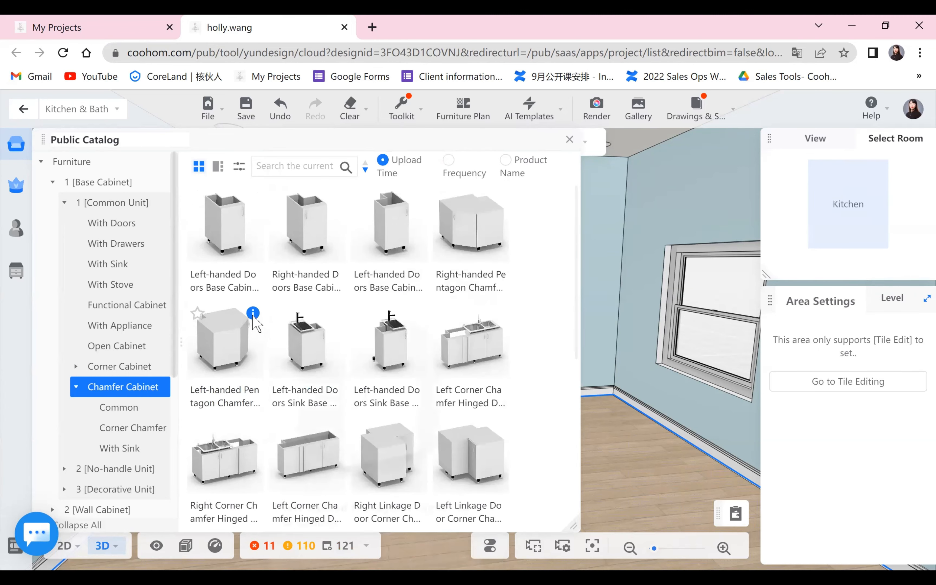
{"action": "mouse_move", "coordinate": [253, 314]}
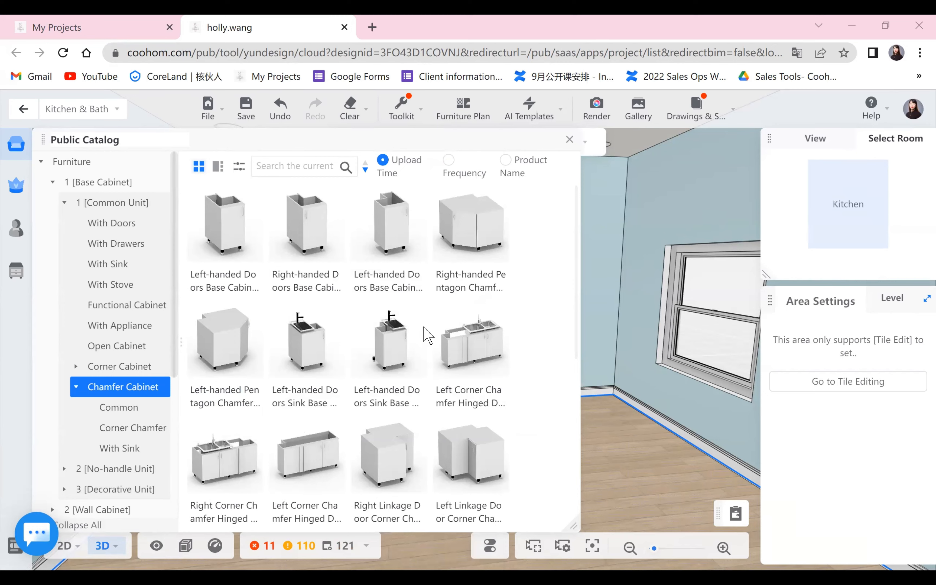
{"action": "scroll", "coordinate": [428, 334], "scroll_direction": "down", "scroll_amount": 10}
{"action": "scroll", "coordinate": [147, 408], "scroll_direction": "down", "scroll_amount": 4}
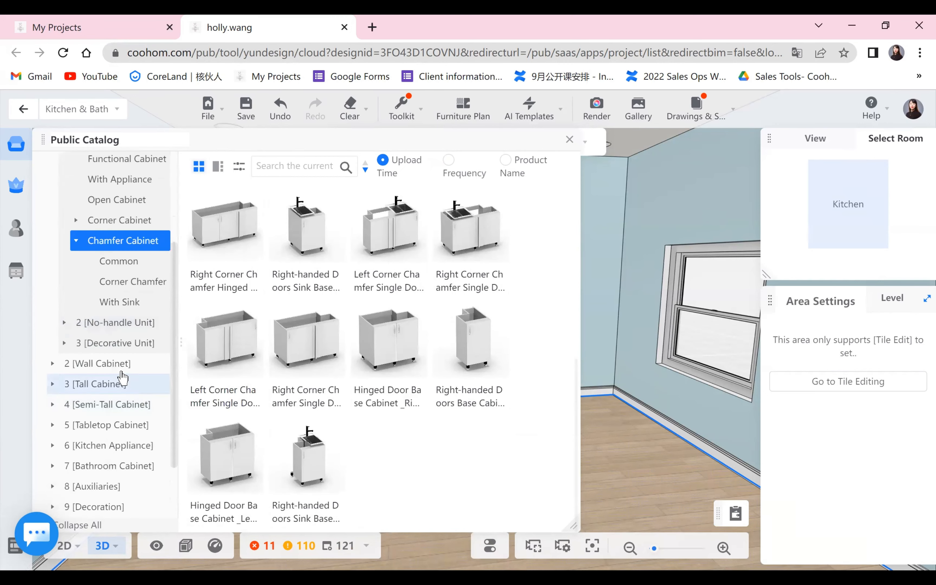
{"action": "scroll", "coordinate": [83, 275], "scroll_direction": "up", "scroll_amount": 4}
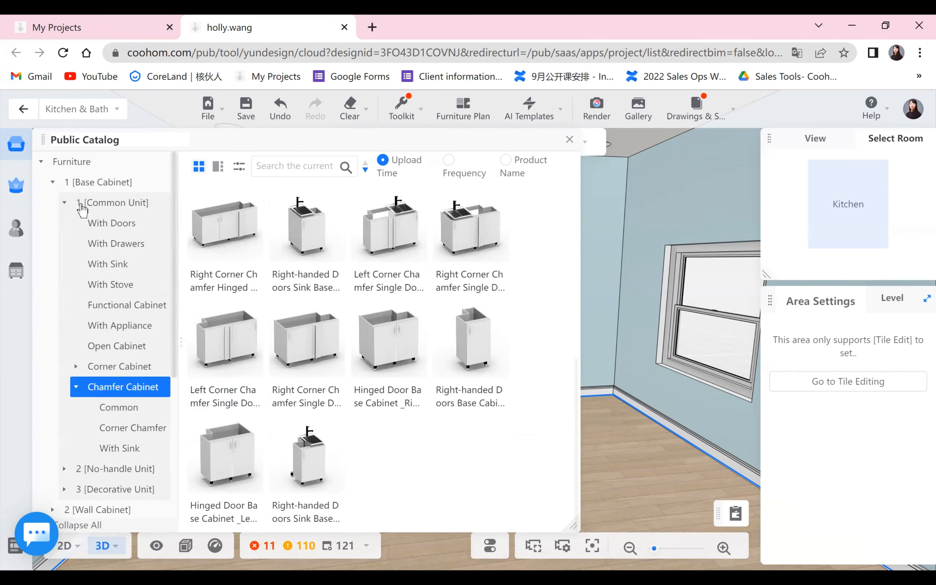
Browse the first two pages of the Wall Cabinet category, covering glass-door, above-fridge, open craft, chamfer, corner and appliance models
{"action": "left_click", "coordinate": [65, 203]}
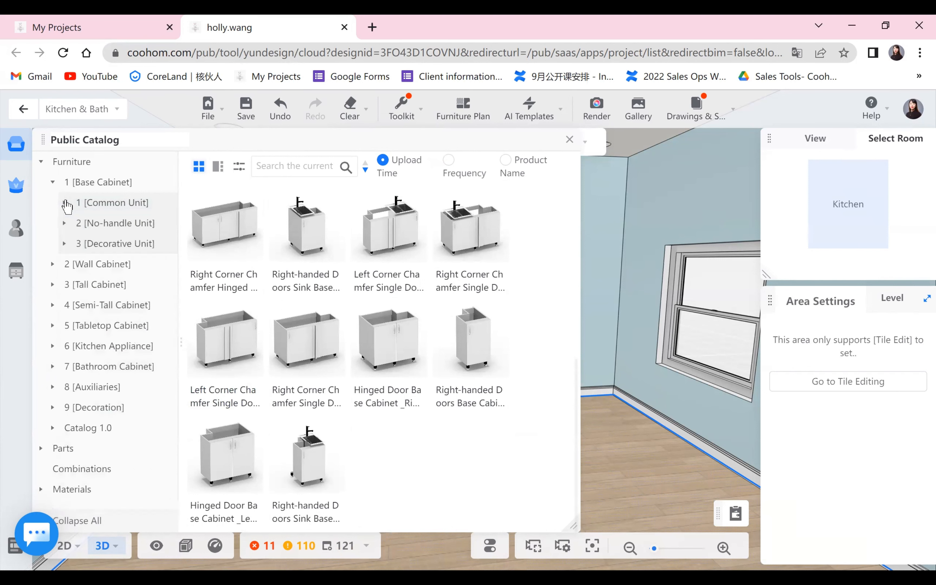
{"action": "left_click", "coordinate": [80, 266]}
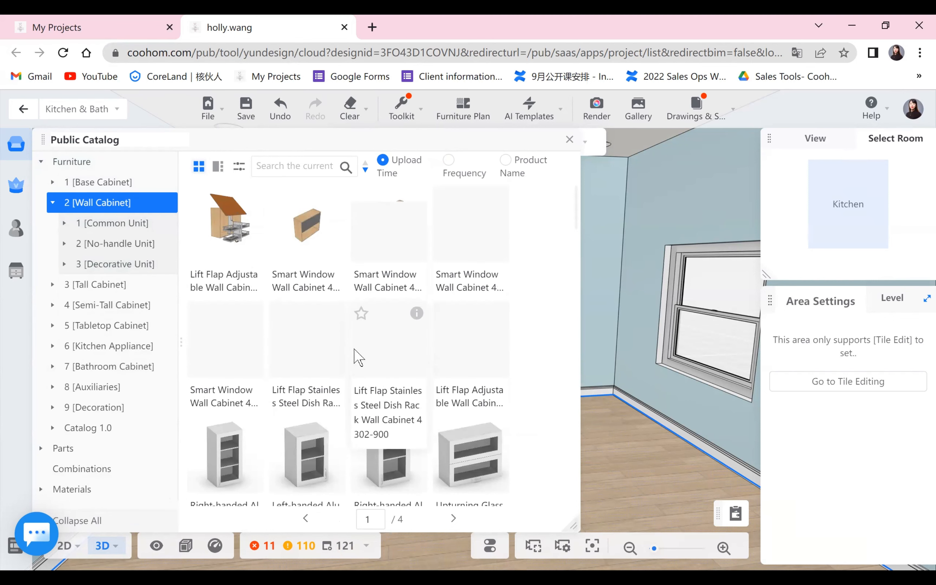
{"action": "scroll", "coordinate": [359, 357], "scroll_direction": "down", "scroll_amount": 6}
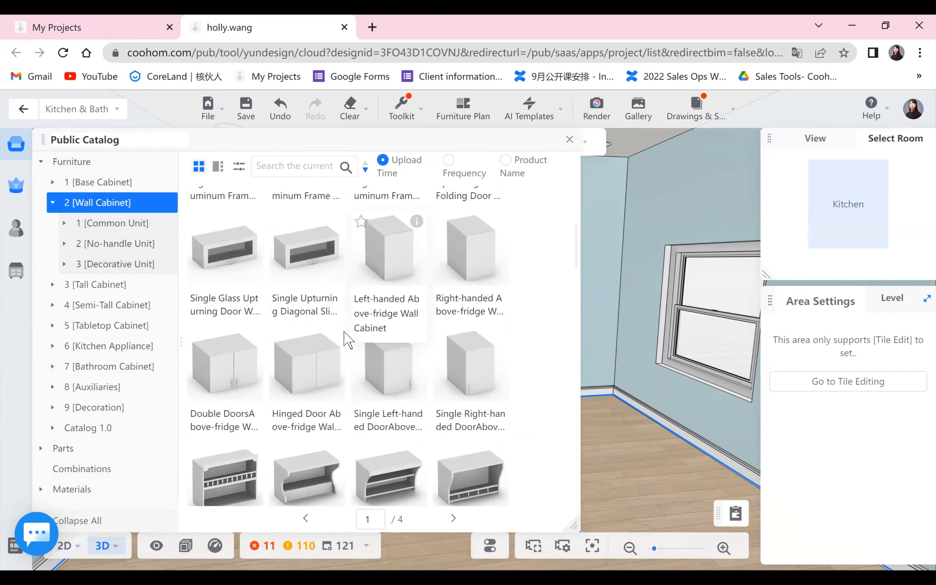
{"action": "scroll", "coordinate": [346, 339], "scroll_direction": "down", "scroll_amount": 3}
{"action": "scroll", "coordinate": [343, 340], "scroll_direction": "down", "scroll_amount": 3}
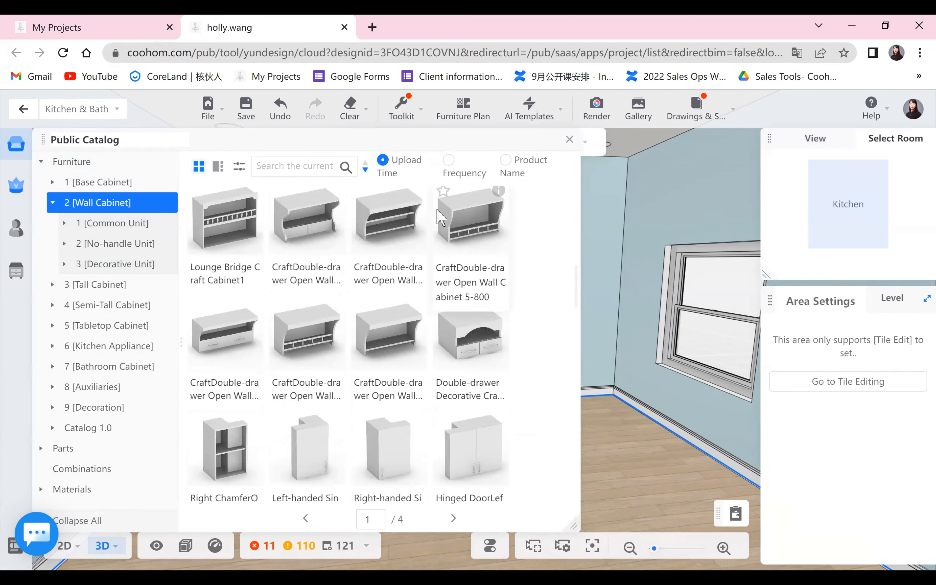
{"action": "scroll", "coordinate": [429, 371], "scroll_direction": "down", "scroll_amount": 6}
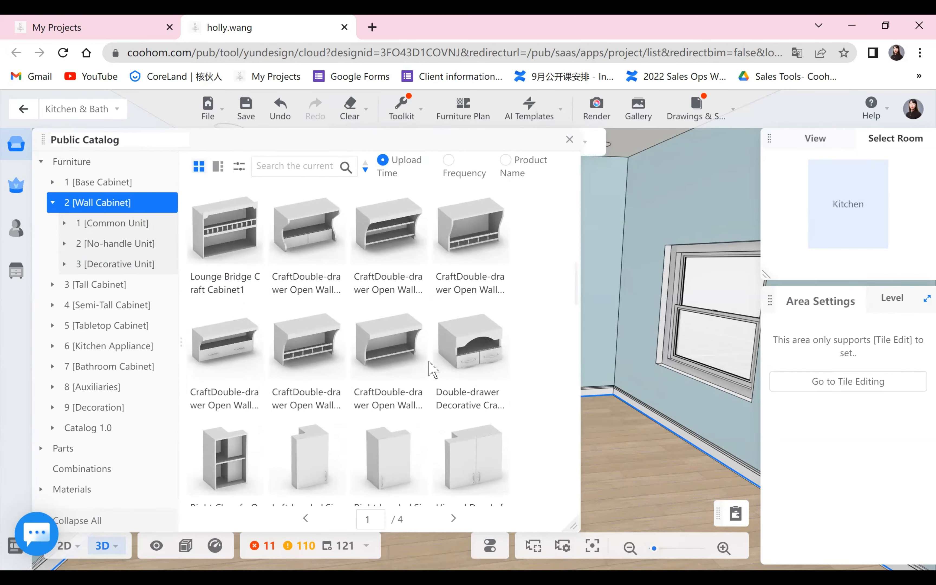
{"action": "scroll", "coordinate": [426, 378], "scroll_direction": "down", "scroll_amount": 6}
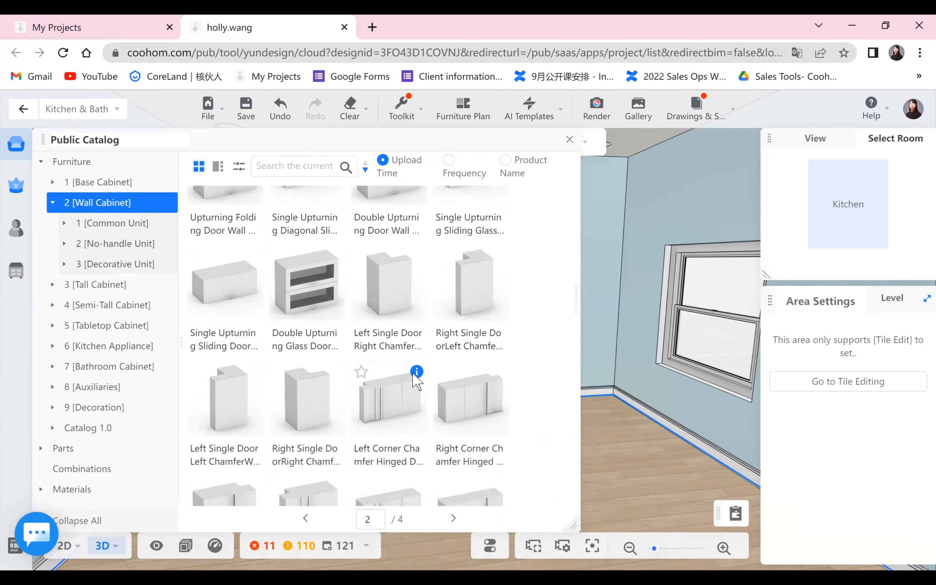
{"action": "mouse_move", "coordinate": [416, 372]}
{"action": "scroll", "coordinate": [415, 375], "scroll_direction": "down", "scroll_amount": 8}
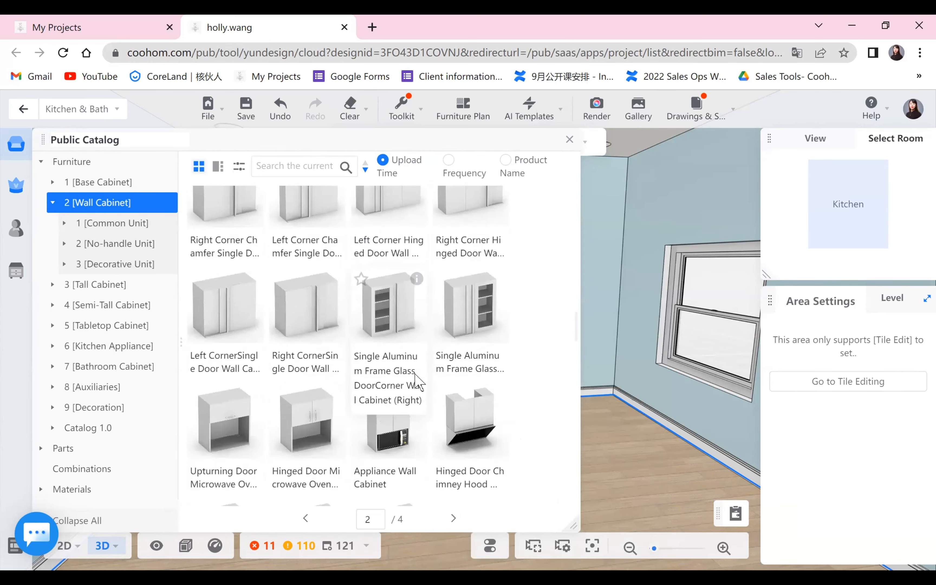
{"action": "scroll", "coordinate": [415, 391], "scroll_direction": "down", "scroll_amount": 8}
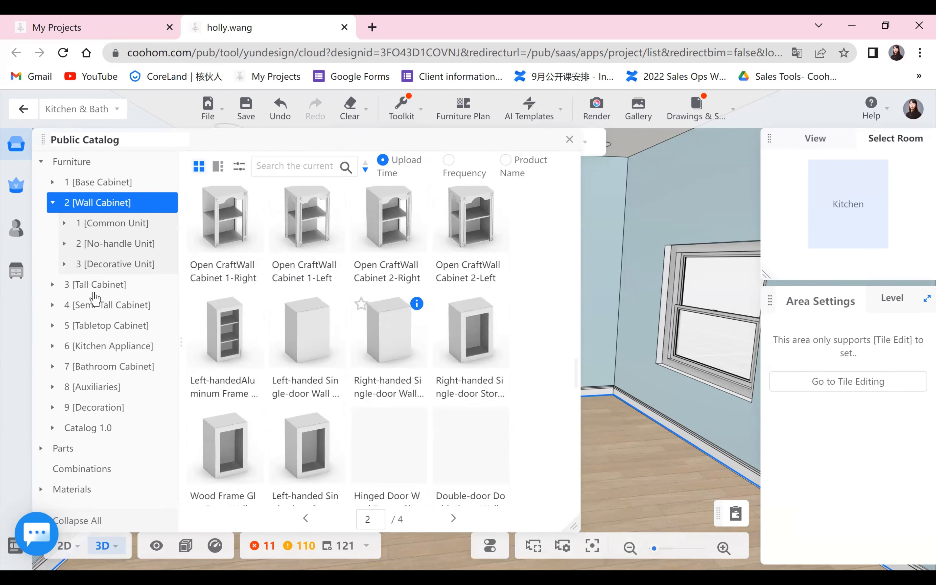
Review the Tall Cabinet and Semi-Tall Cabinet categories, and check the size ranges of the Top Left-handed High Appliance Cabinet
{"action": "left_click", "coordinate": [93, 284]}
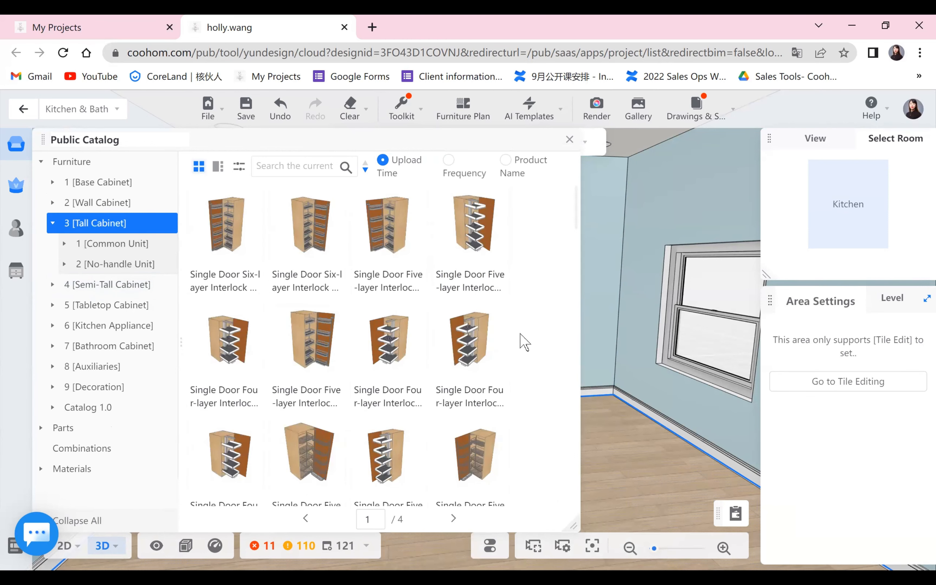
{"action": "scroll", "coordinate": [525, 342], "scroll_direction": "down", "scroll_amount": 10}
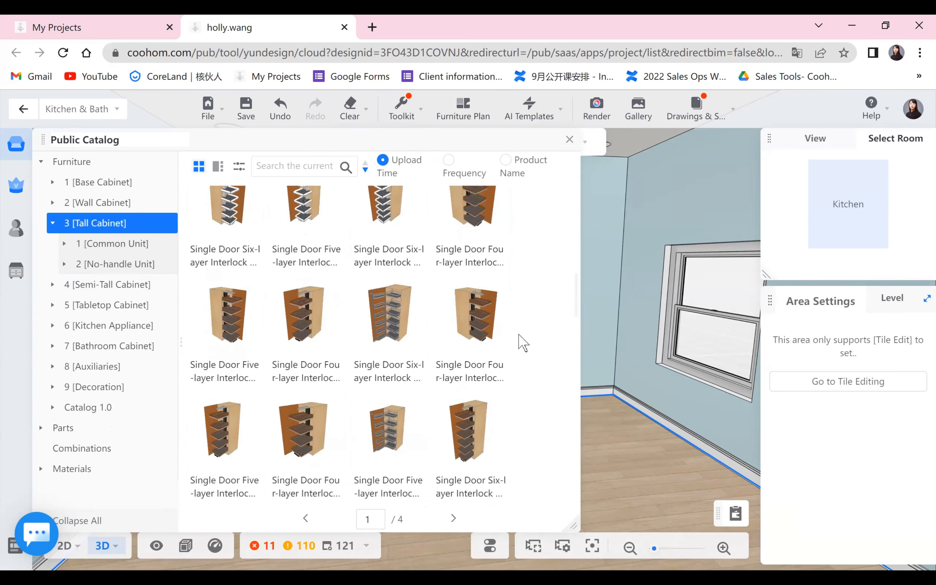
{"action": "scroll", "coordinate": [524, 342], "scroll_direction": "down", "scroll_amount": 10}
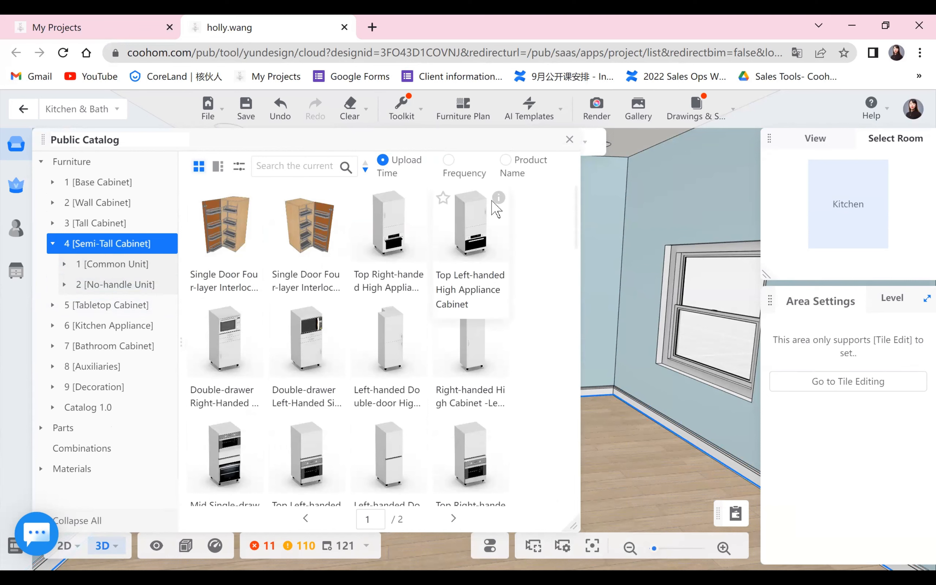
{"action": "mouse_move", "coordinate": [499, 200]}
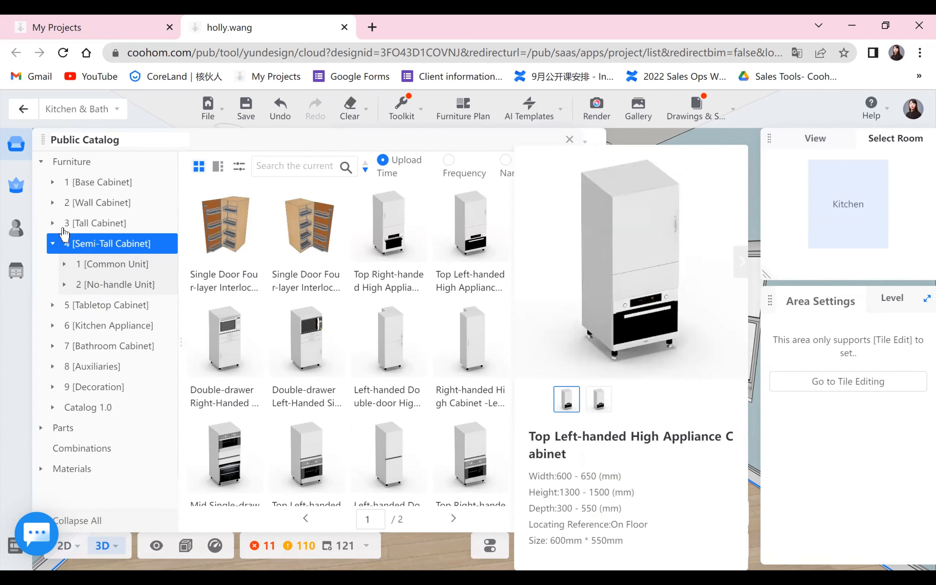
Examine the Common Unit tall cabinets, including the dimensions of the Single Door Four-layer Interlock Module High Cabinet 2201-Right-500
{"action": "left_click", "coordinate": [63, 229]}
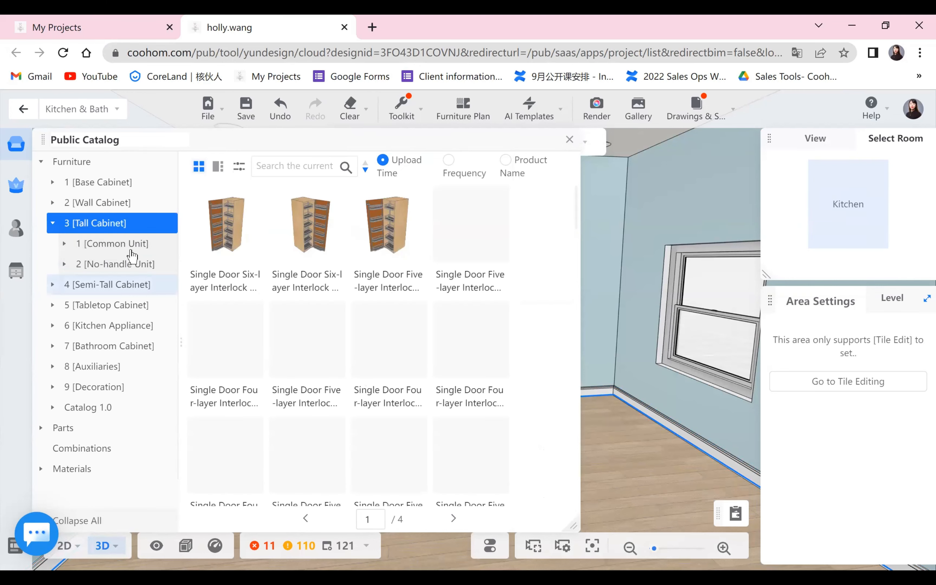
{"action": "left_click", "coordinate": [120, 244]}
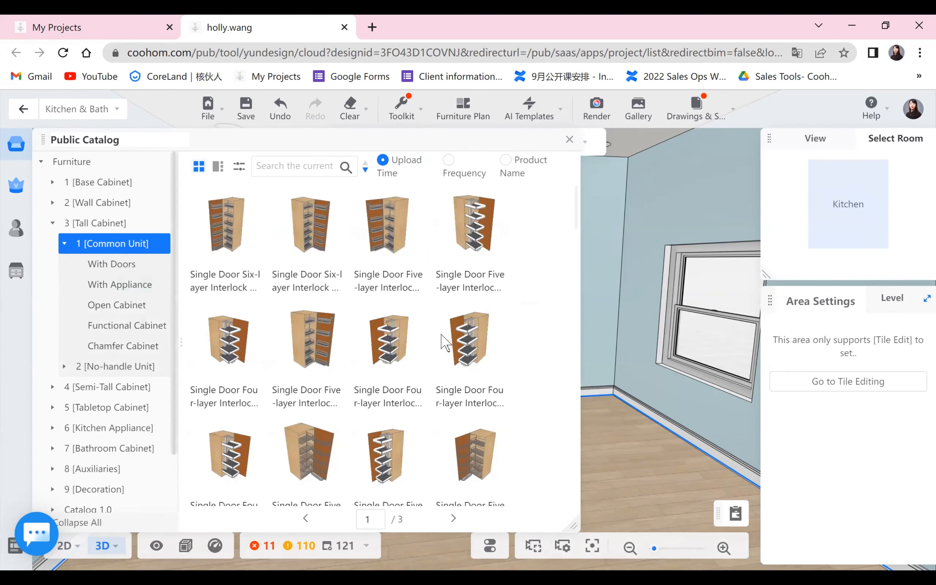
{"action": "scroll", "coordinate": [441, 337], "scroll_direction": "down", "scroll_amount": 3}
{"action": "scroll", "coordinate": [491, 288], "scroll_direction": "down", "scroll_amount": 5}
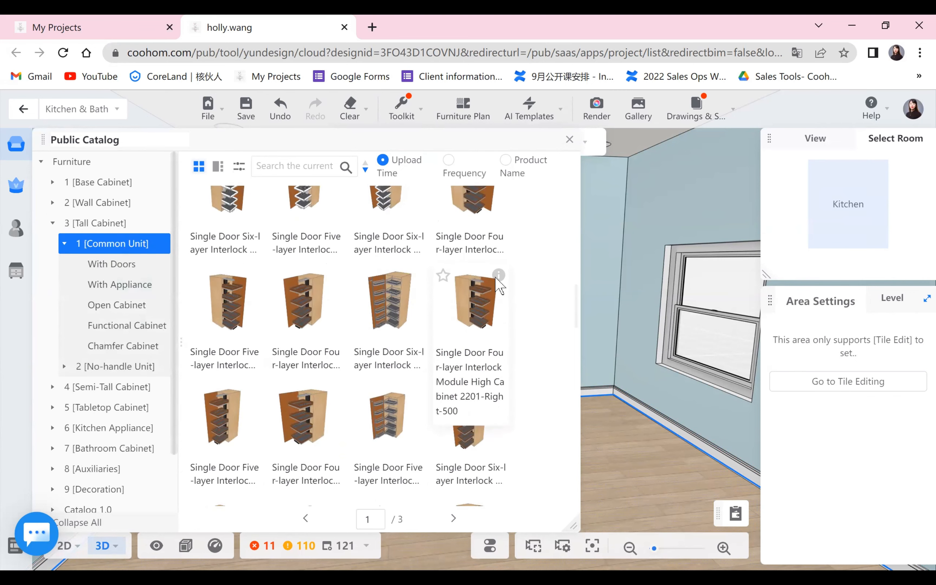
{"action": "mouse_move", "coordinate": [499, 275]}
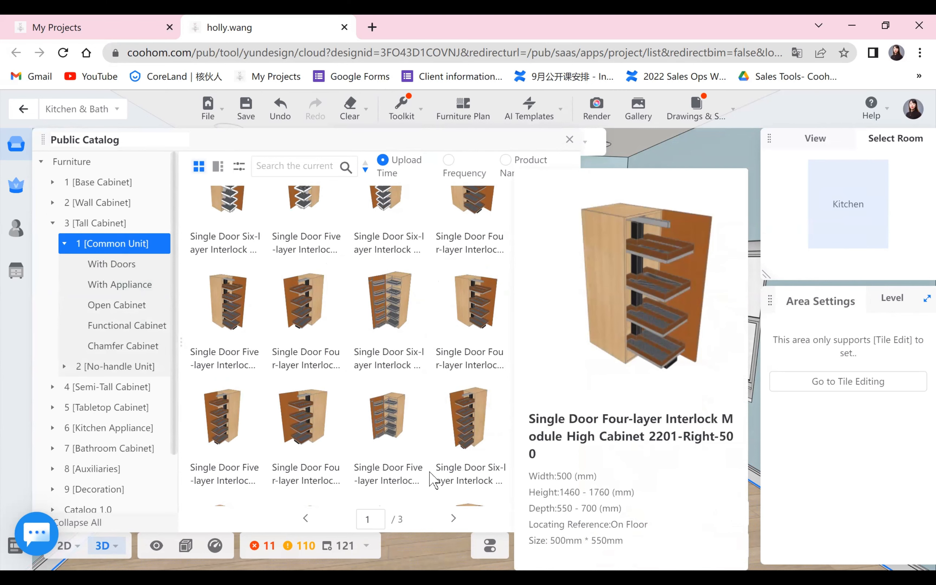
{"action": "scroll", "coordinate": [430, 480], "scroll_direction": "down", "scroll_amount": 6}
{"action": "scroll", "coordinate": [223, 296], "scroll_direction": "down", "scroll_amount": 5}
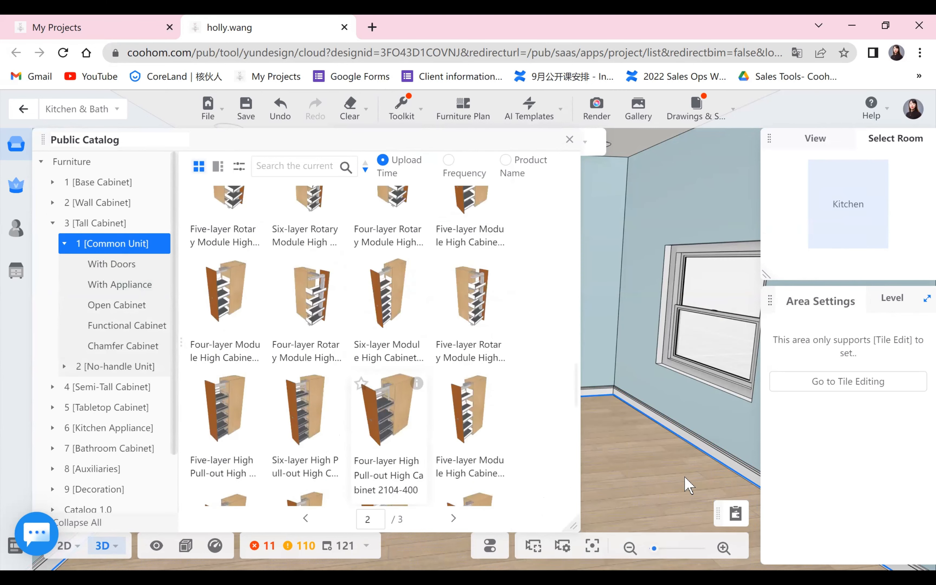
Collapse the Tall Cabinet category and look through the Tabletop Cabinet models
{"action": "left_click", "coordinate": [65, 245]}
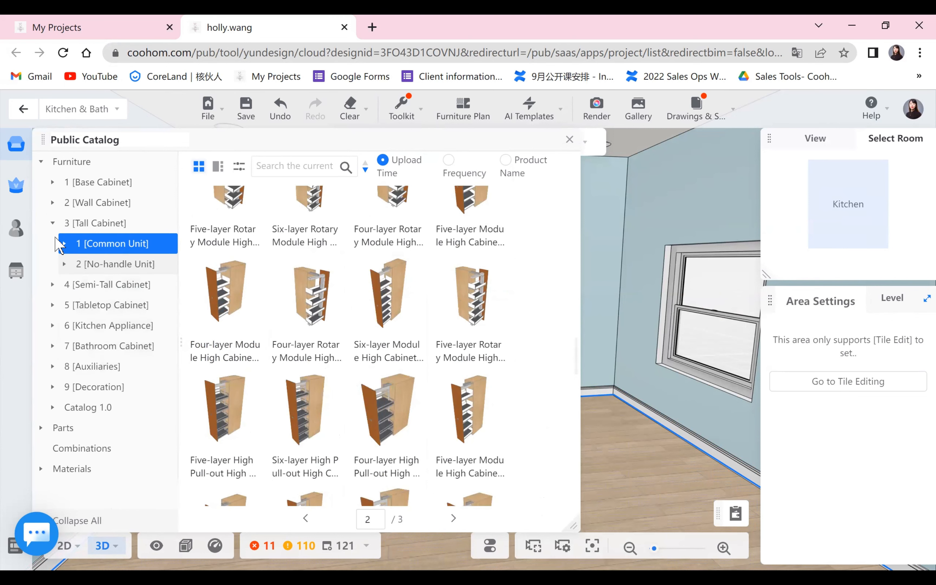
{"action": "left_click", "coordinate": [53, 224]}
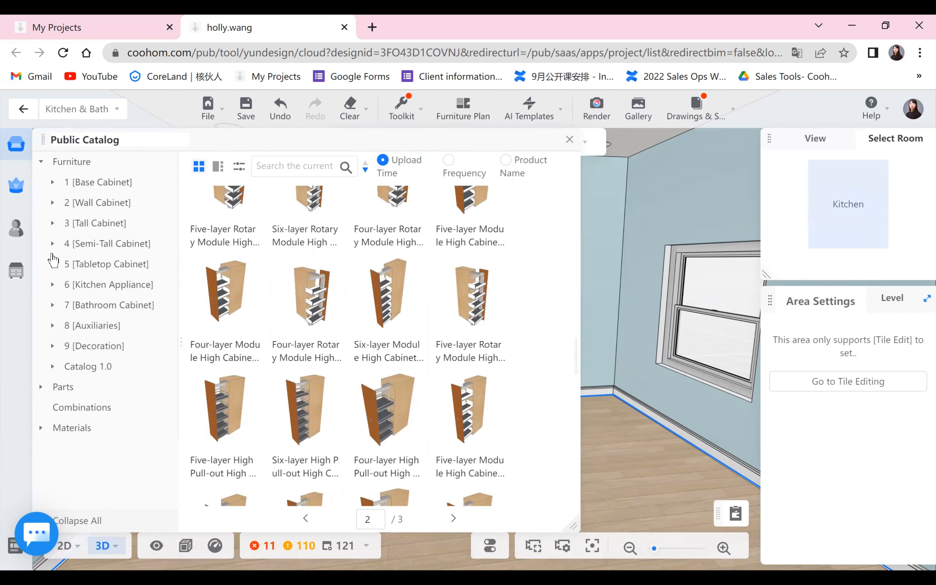
{"action": "left_click", "coordinate": [110, 265]}
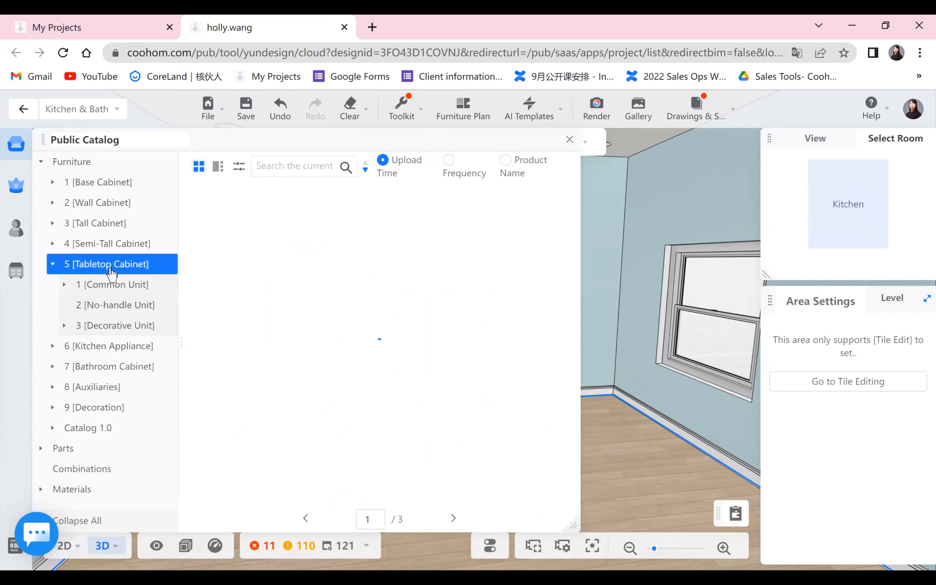
{"action": "scroll", "coordinate": [294, 360], "scroll_direction": "down", "scroll_amount": 5}
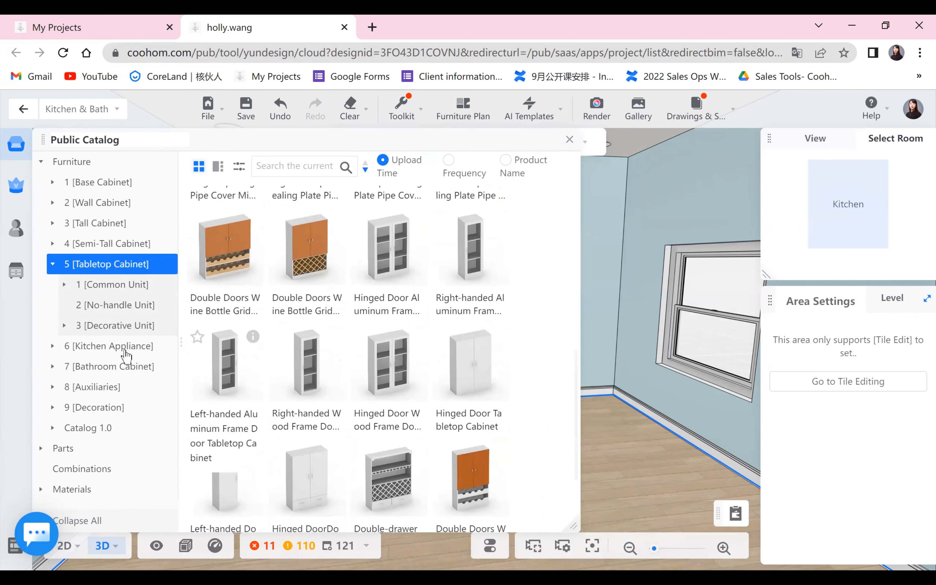
Look through the first page of Kitchen Appliance models, including refrigerators, ventilation hoods, ranges and cooktops, and collapse the category
{"action": "left_click", "coordinate": [125, 351]}
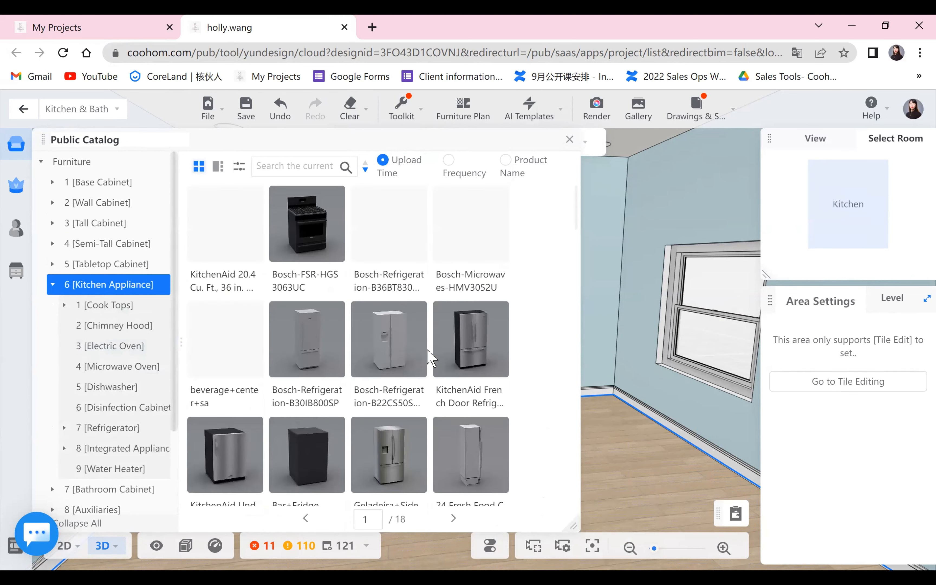
{"action": "scroll", "coordinate": [429, 357], "scroll_direction": "down", "scroll_amount": 3}
{"action": "scroll", "coordinate": [426, 350], "scroll_direction": "down", "scroll_amount": 2}
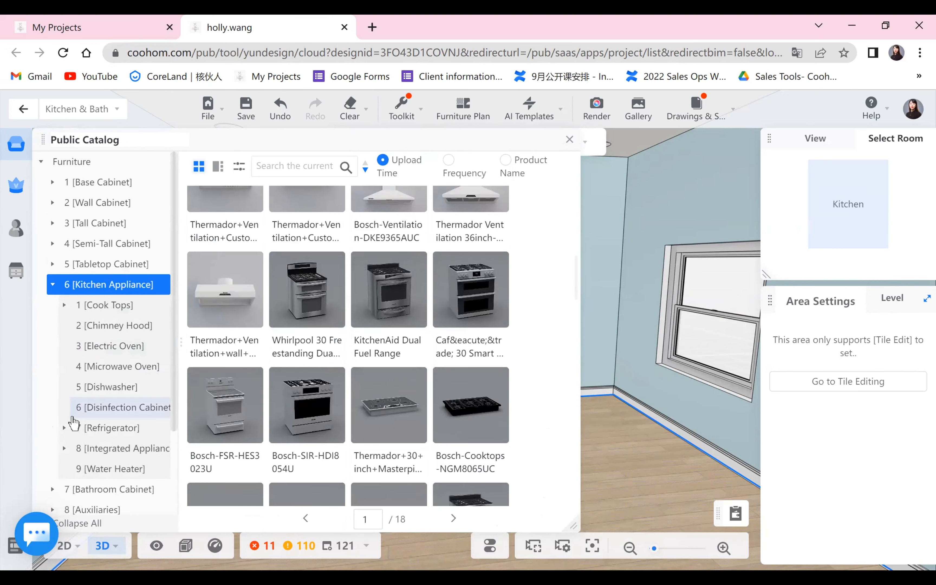
{"action": "scroll", "coordinate": [64, 418], "scroll_direction": "down", "scroll_amount": 3}
{"action": "left_click", "coordinate": [53, 177]}
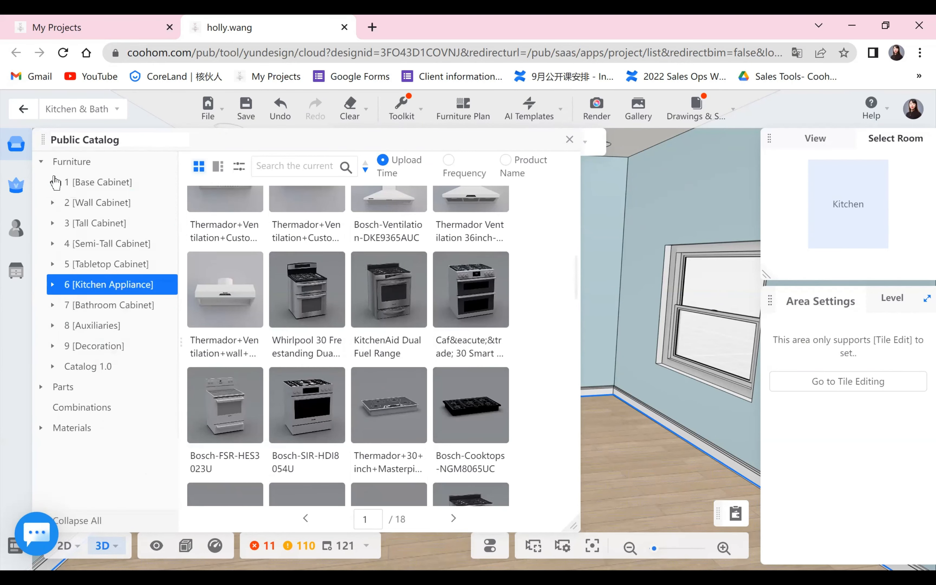
Look through the shower room models in the Bathroom Cabinet category and collapse it
{"action": "left_click", "coordinate": [91, 306]}
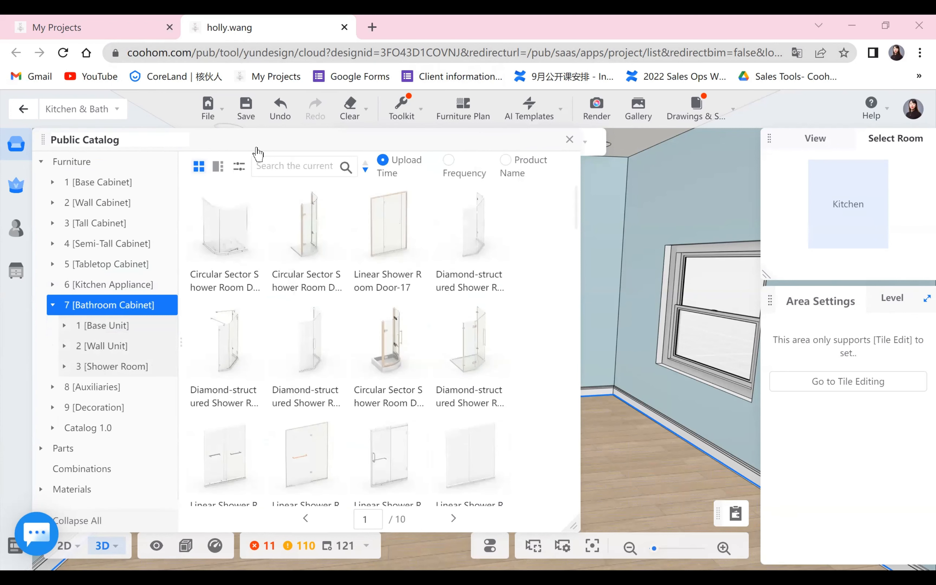
{"action": "scroll", "coordinate": [352, 406], "scroll_direction": "down", "scroll_amount": 8}
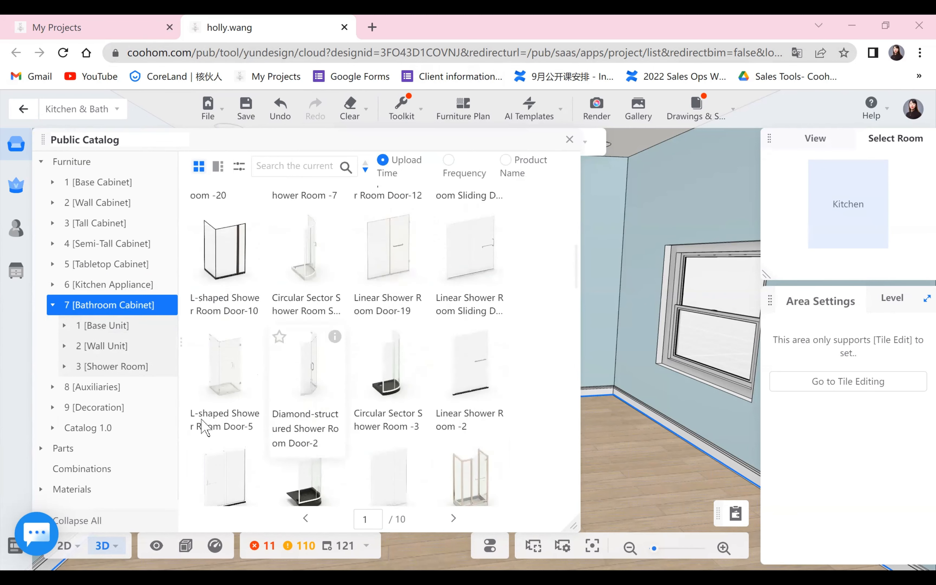
{"action": "left_click", "coordinate": [48, 305]}
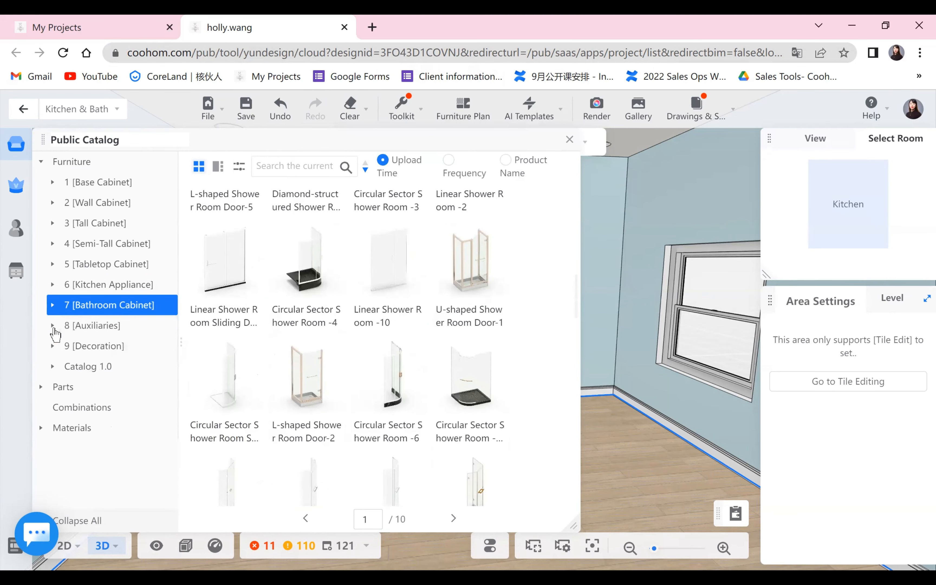
Expand the Auxiliaries category and review the Fillers, the Wall Filler models and the End Panel models
{"action": "left_click", "coordinate": [53, 326]}
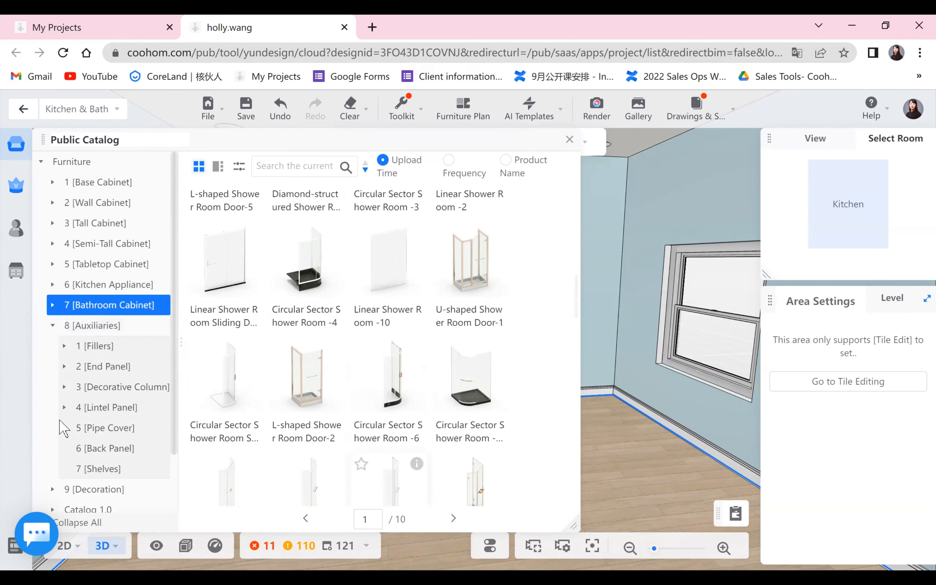
{"action": "left_click", "coordinate": [108, 365]}
{"action": "left_click", "coordinate": [114, 325]}
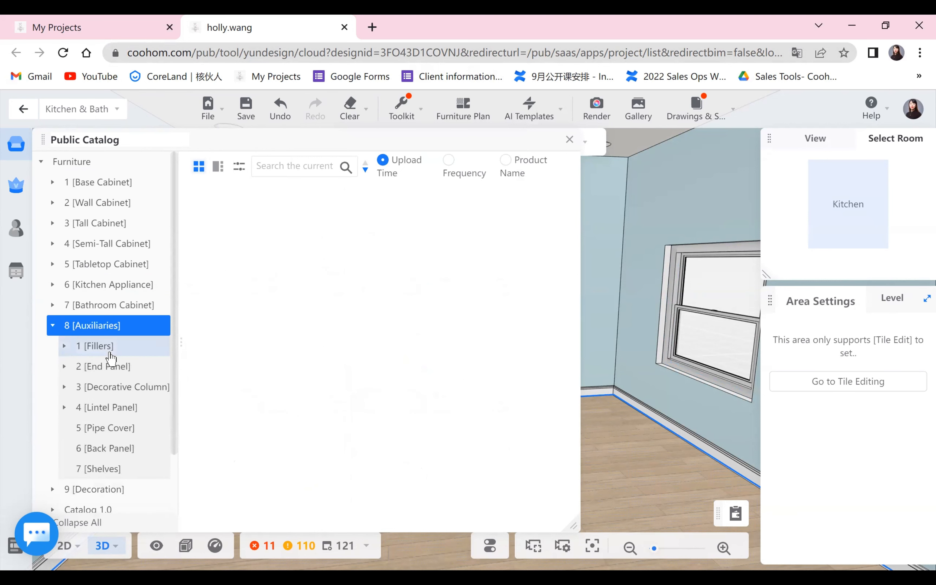
{"action": "left_click", "coordinate": [110, 350]}
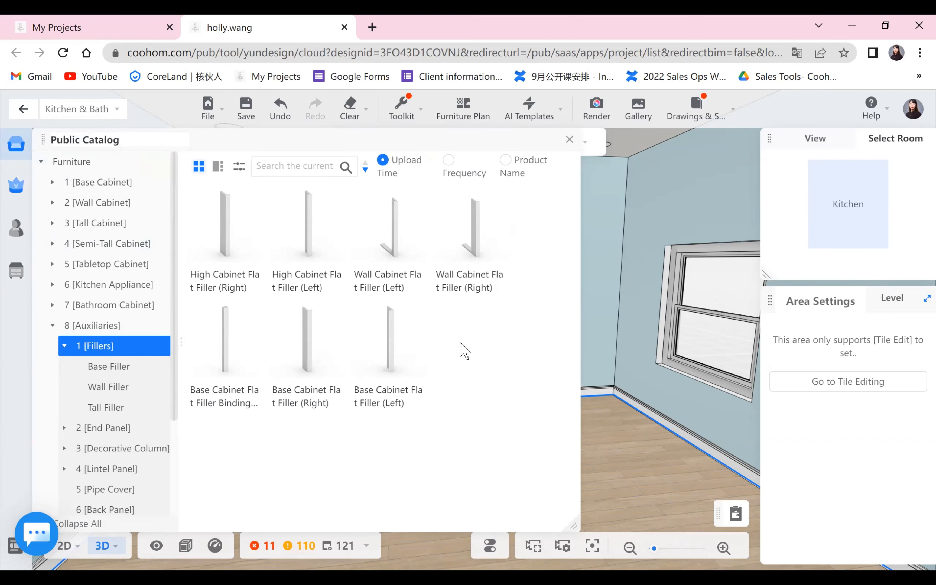
{"action": "left_click", "coordinate": [126, 388]}
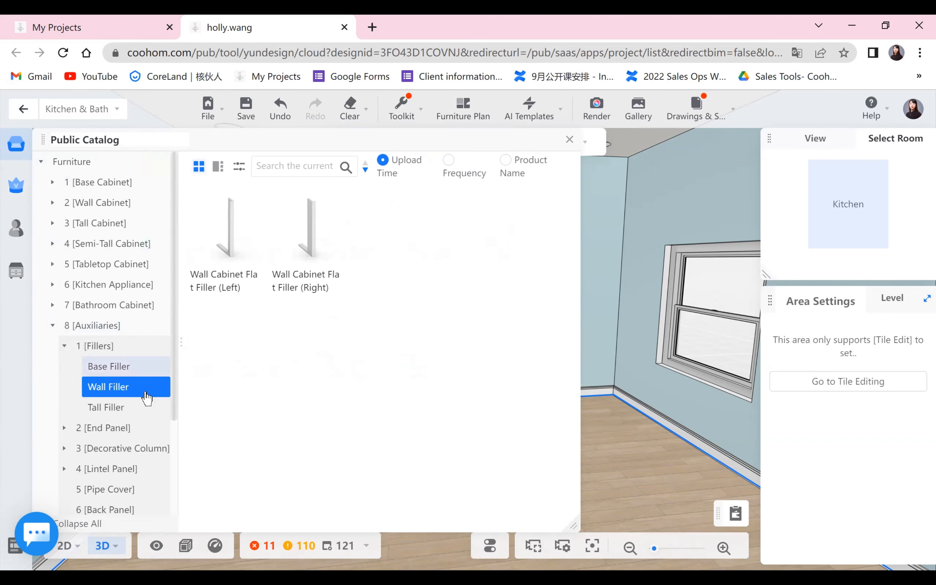
{"action": "left_click", "coordinate": [103, 428]}
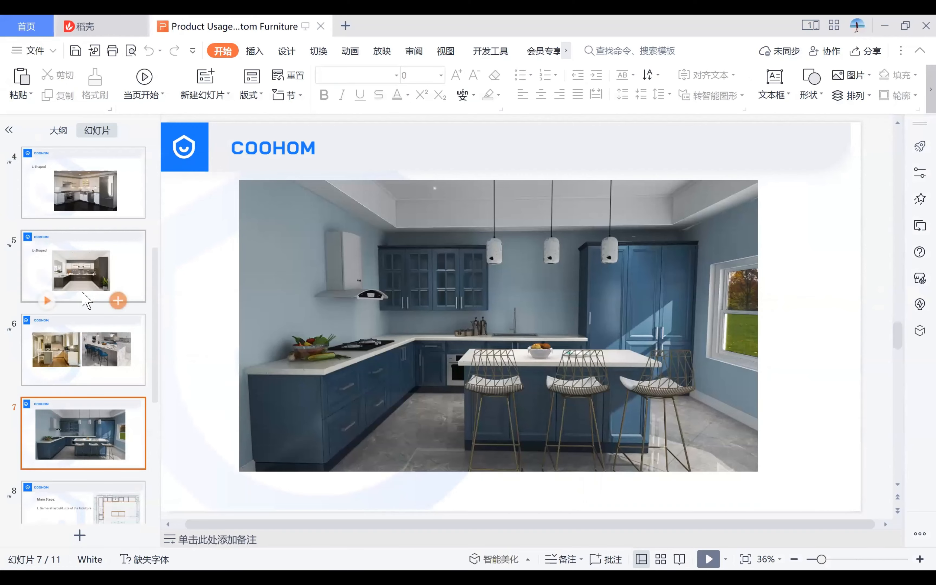
Bring up the second U-Shaped kitchen slide, slide 5, in the WPS presentation
{"action": "left_click", "coordinate": [83, 298]}
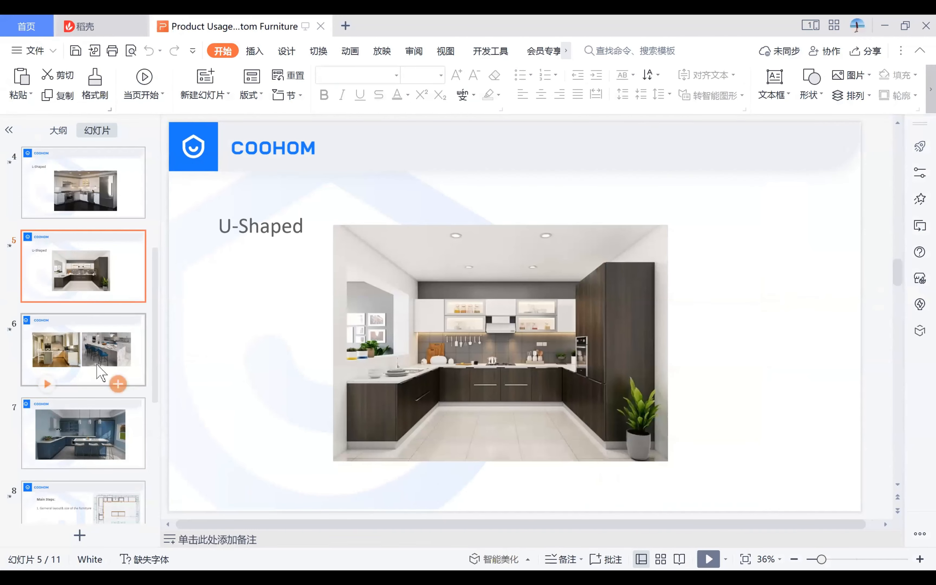
{"action": "left_click", "coordinate": [101, 372]}
{"action": "left_click", "coordinate": [100, 310]}
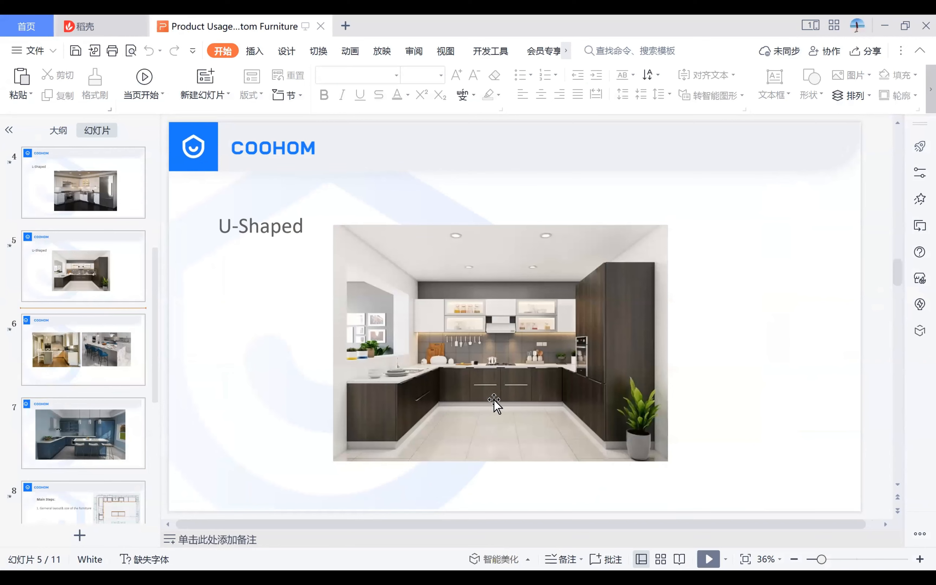
{"action": "scroll", "coordinate": [514, 430], "scroll_direction": "up", "scroll_amount": 2}
{"action": "scroll", "coordinate": [581, 479], "scroll_direction": "down", "scroll_amount": 2}
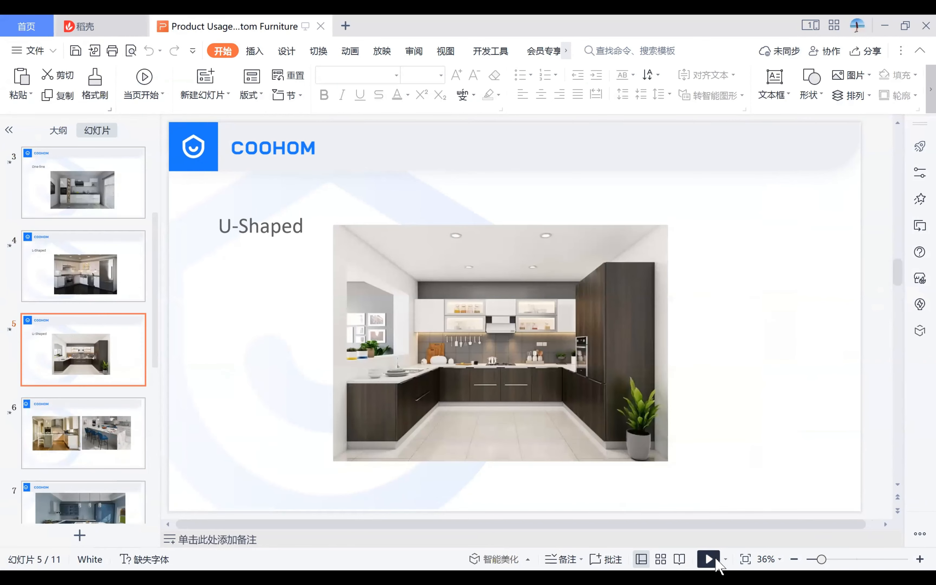
Present the U-Shaped and Island kitchen slides as a slideshow, exit it and return to the Coohom design in the browser
{"action": "left_click", "coordinate": [708, 558]}
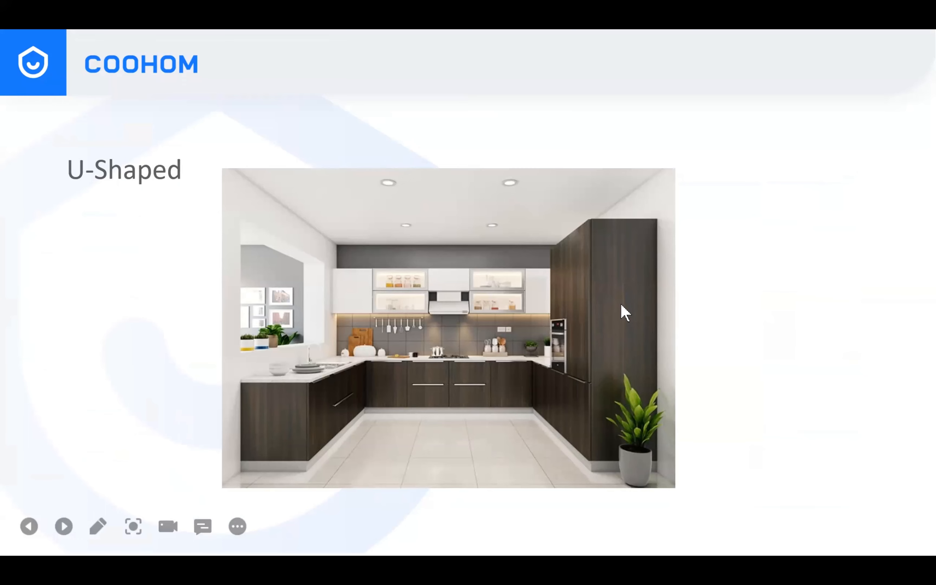
{"action": "left_click", "coordinate": [307, 405]}
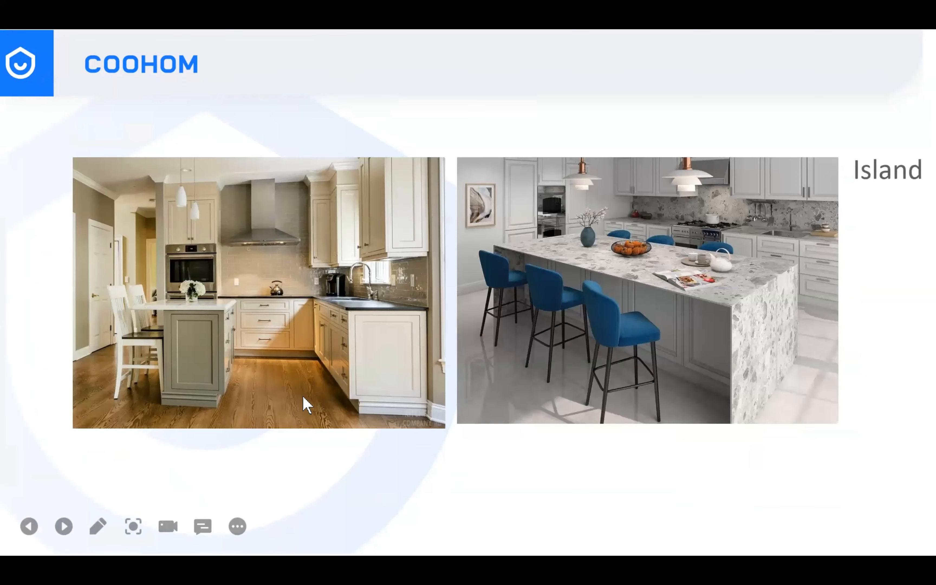
{"action": "left_click", "coordinate": [307, 405]}
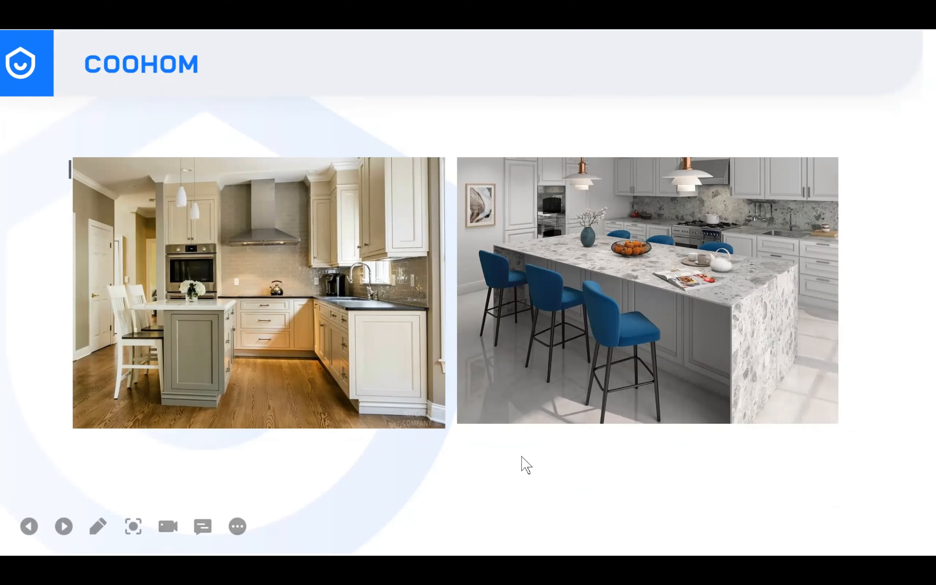
{"action": "key", "text": "Escape"}
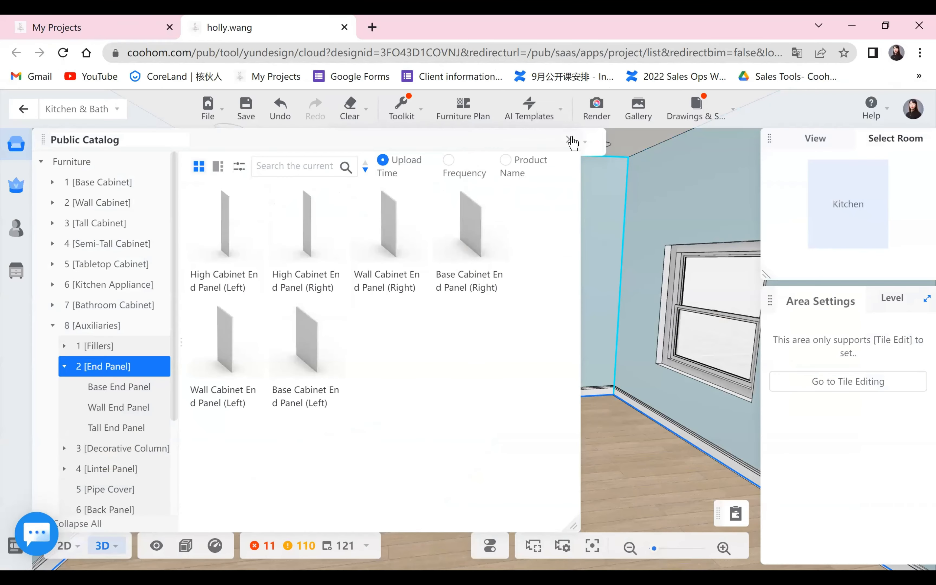
Pull the Three Drawers Base Cabinet out of the row with 3D Move & Rotate, onto open floor about 2210 mm from the left wall
{"action": "scroll", "coordinate": [514, 485], "scroll_direction": "up", "scroll_amount": 3}
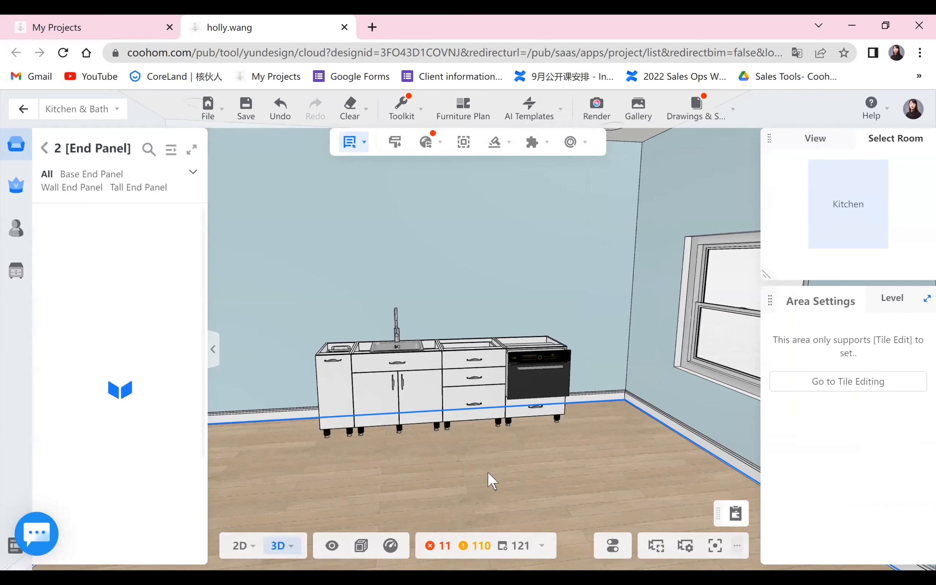
{"action": "left_click_drag", "start_coordinate": [468, 221], "coordinate": [464, 267]}
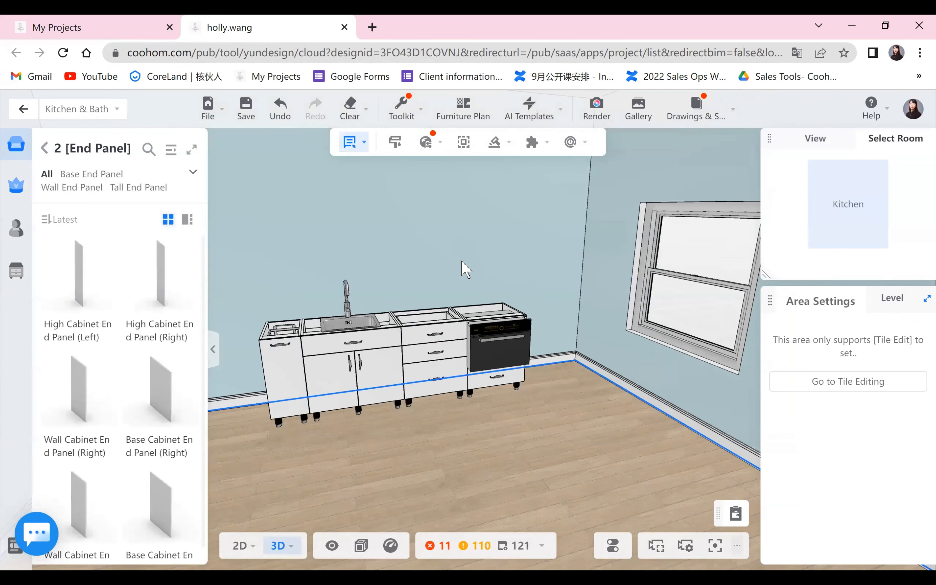
{"action": "left_click_drag", "start_coordinate": [544, 210], "coordinate": [479, 263]}
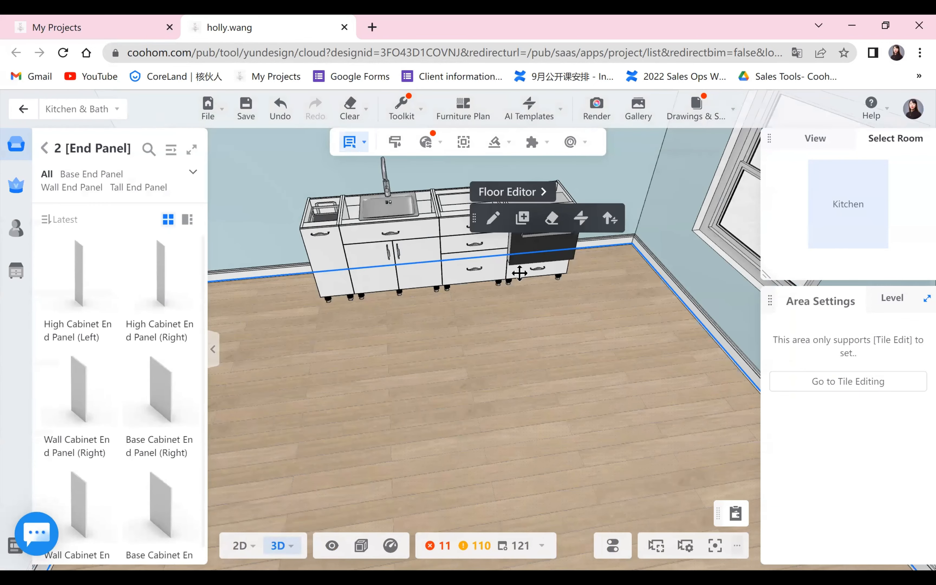
{"action": "left_click", "coordinate": [479, 265]}
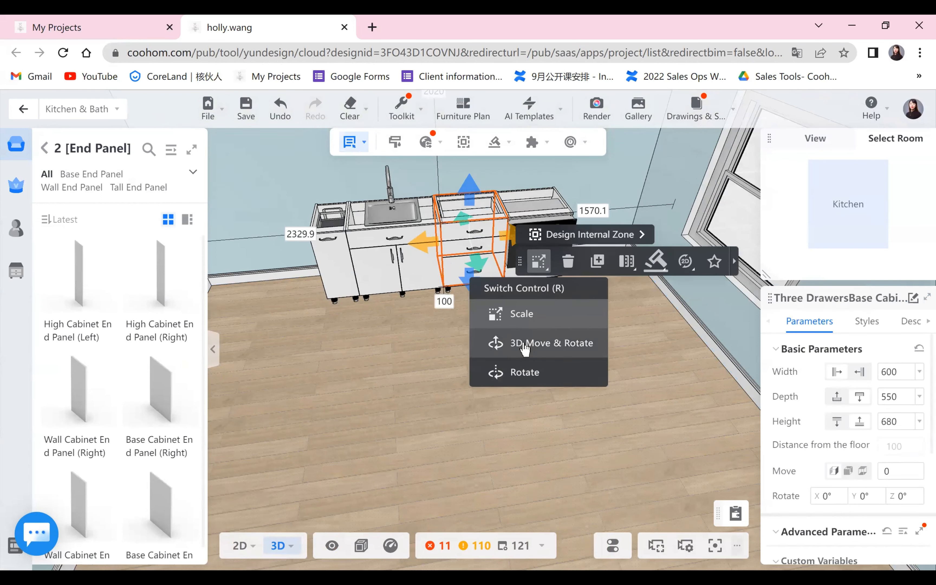
{"action": "left_click", "coordinate": [523, 343]}
{"action": "left_click_drag", "start_coordinate": [467, 228], "coordinate": [861, 317]}
{"action": "left_click", "coordinate": [642, 456]}
Replace the drawer fronts' DoorStyle on the Three Drawers Base Cabinet with FrameDrawer 1 from the Public Catalog and deselect the cabinet
{"action": "left_click", "coordinate": [861, 317]}
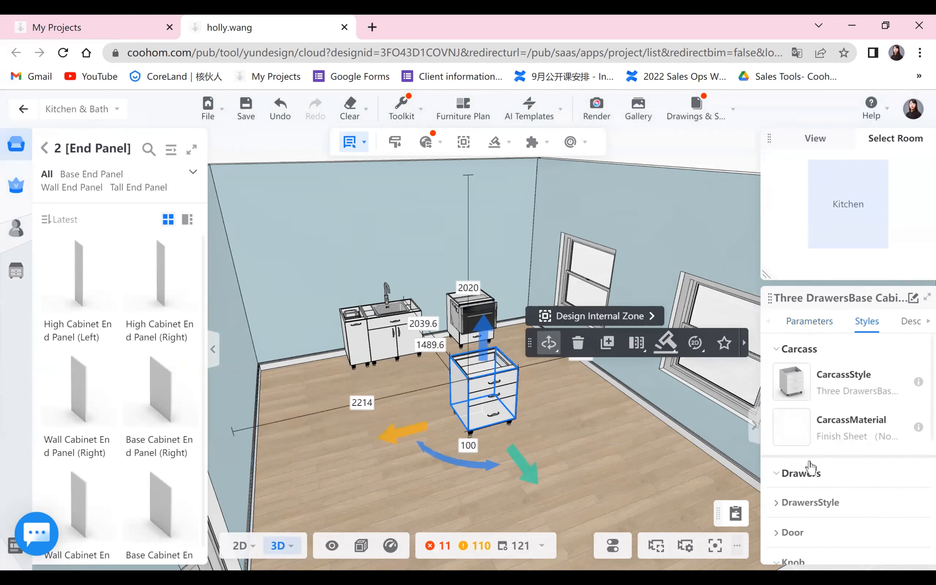
{"action": "scroll", "coordinate": [795, 436], "scroll_direction": "down", "scroll_amount": 2}
{"action": "left_click", "coordinate": [785, 459]}
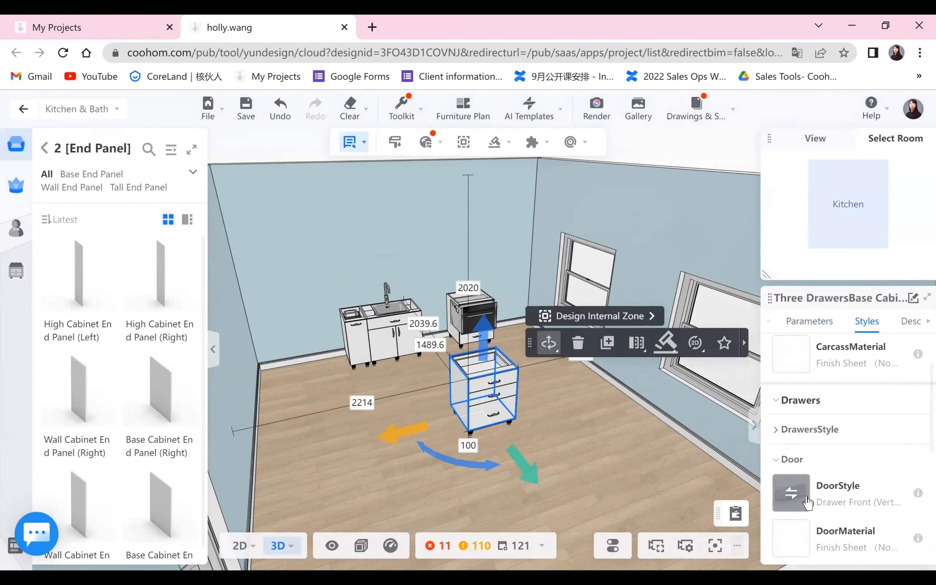
{"action": "left_click", "coordinate": [808, 502]}
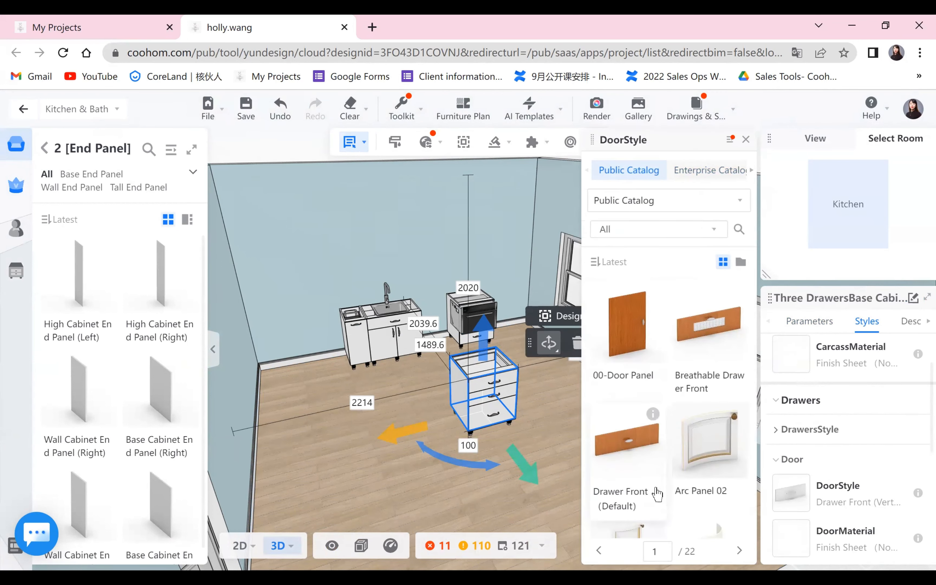
{"action": "scroll", "coordinate": [656, 494], "scroll_direction": "down", "scroll_amount": 10}
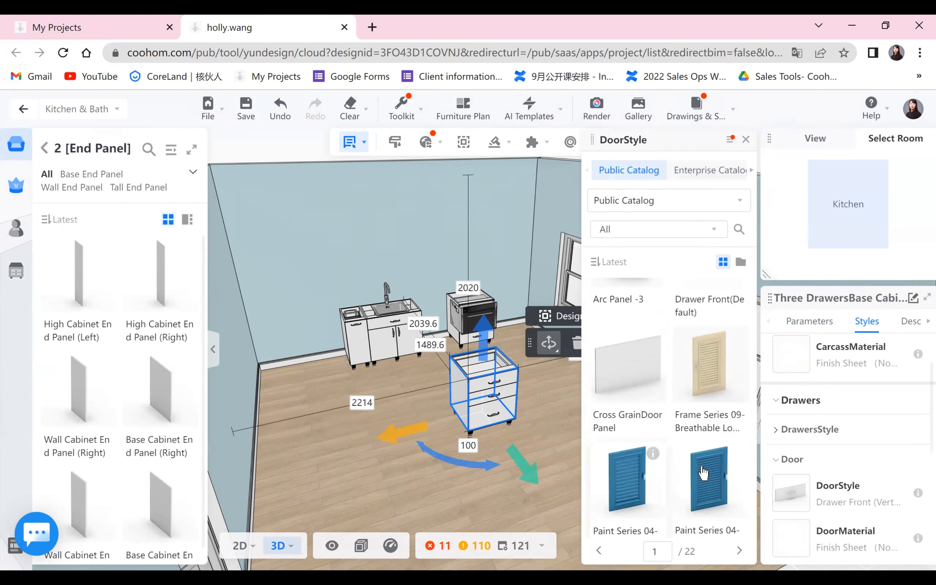
{"action": "scroll", "coordinate": [644, 489], "scroll_direction": "down", "scroll_amount": 5}
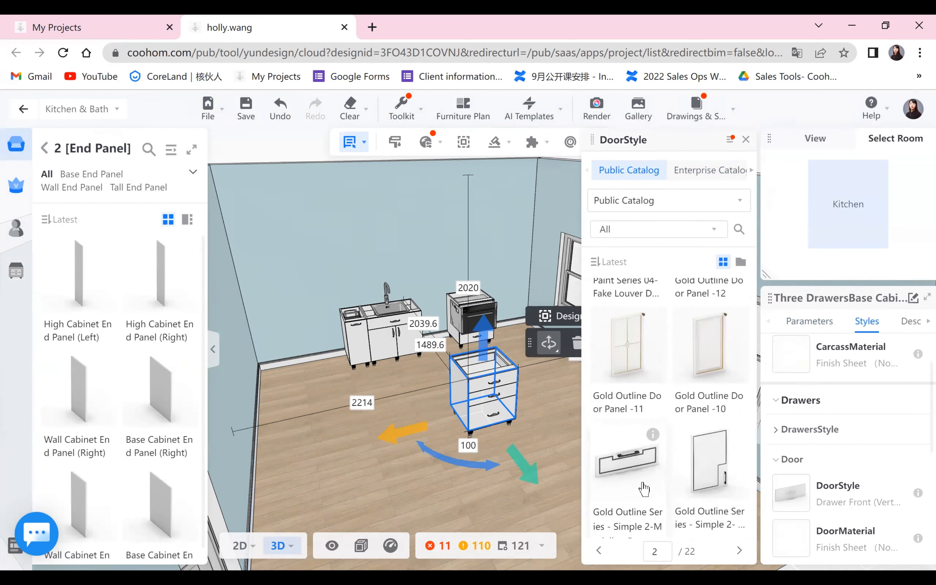
{"action": "scroll", "coordinate": [643, 489], "scroll_direction": "down", "scroll_amount": 5}
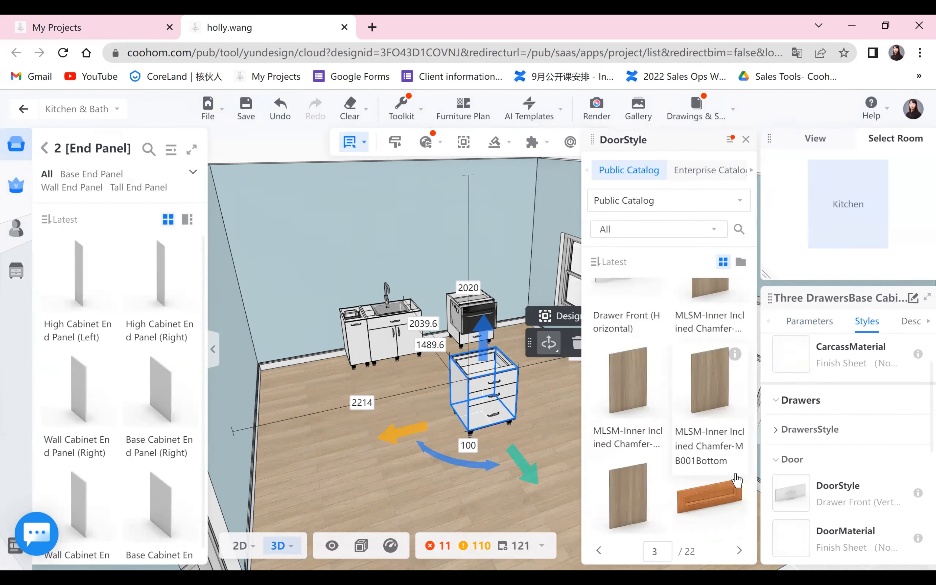
{"action": "mouse_move", "coordinate": [735, 470]}
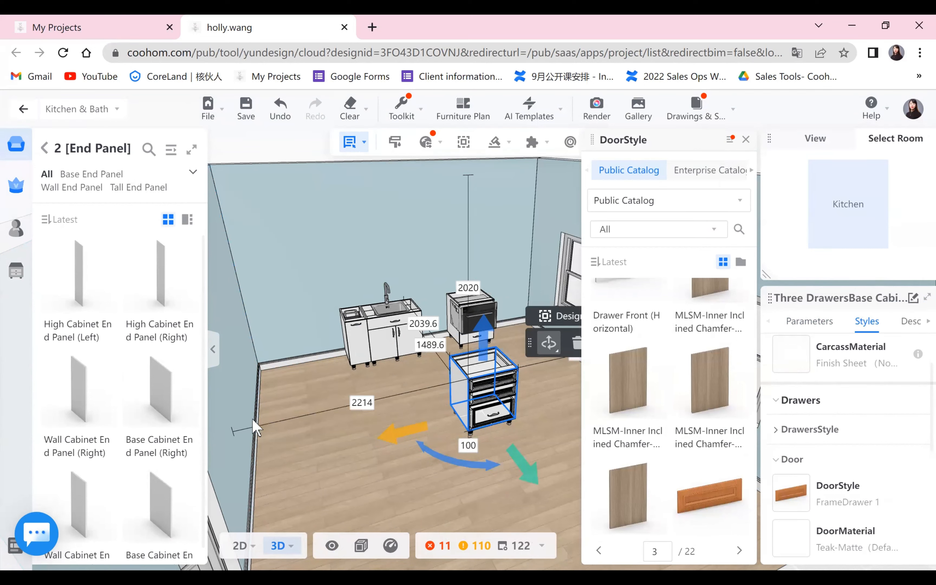
{"action": "left_click", "coordinate": [549, 422]}
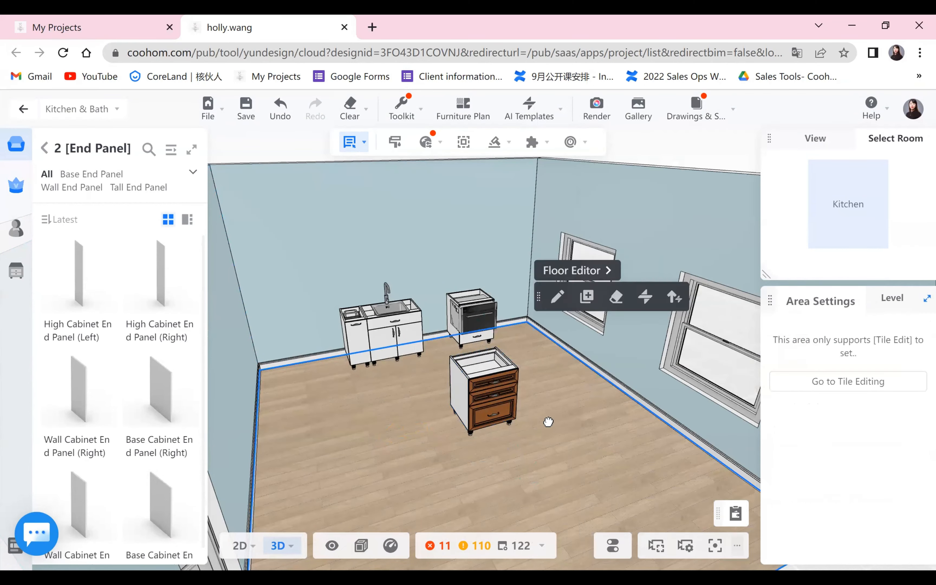
Browse the first two Public Catalog pages of CarcassStyle options for the three-drawer cabinet and close the selection
{"action": "left_click_drag", "start_coordinate": [548, 421], "coordinate": [754, 370]}
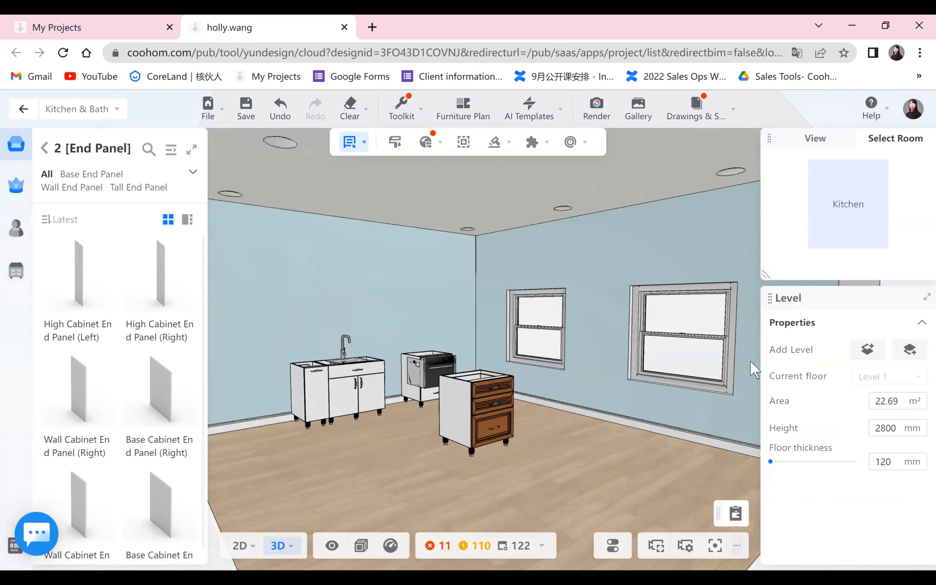
{"action": "left_click", "coordinate": [488, 404]}
{"action": "left_click", "coordinate": [785, 383]}
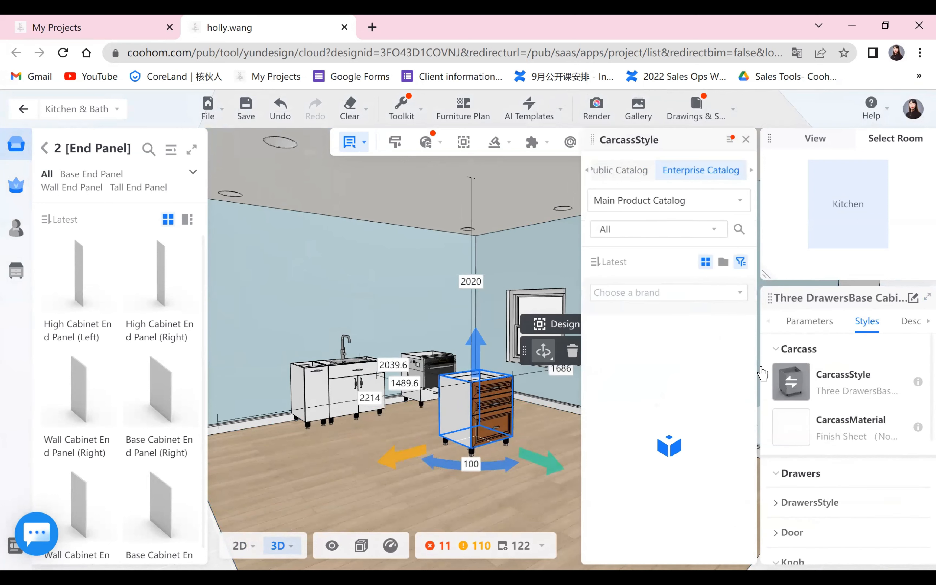
{"action": "left_click", "coordinate": [620, 178]}
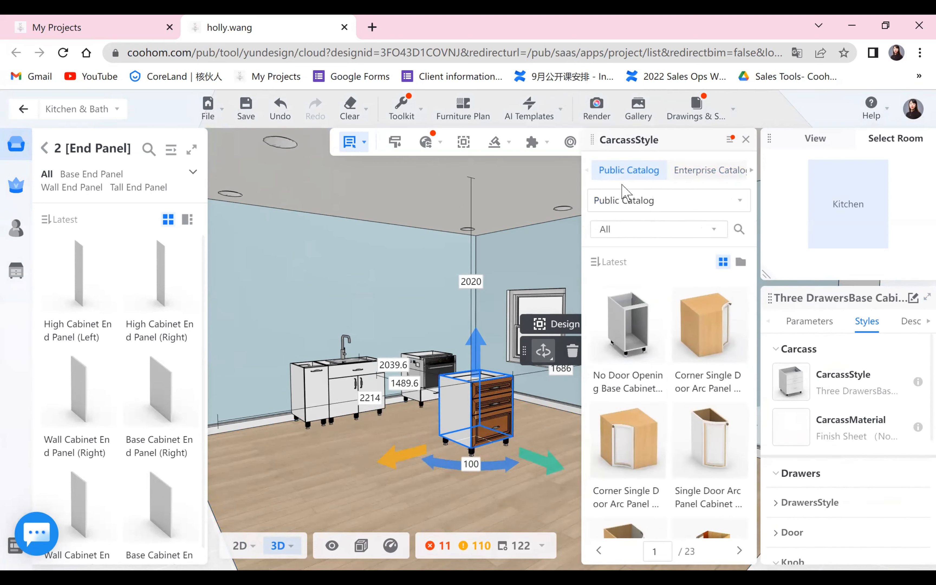
{"action": "scroll", "coordinate": [700, 445], "scroll_direction": "down", "scroll_amount": 6}
{"action": "scroll", "coordinate": [701, 469], "scroll_direction": "down", "scroll_amount": 3}
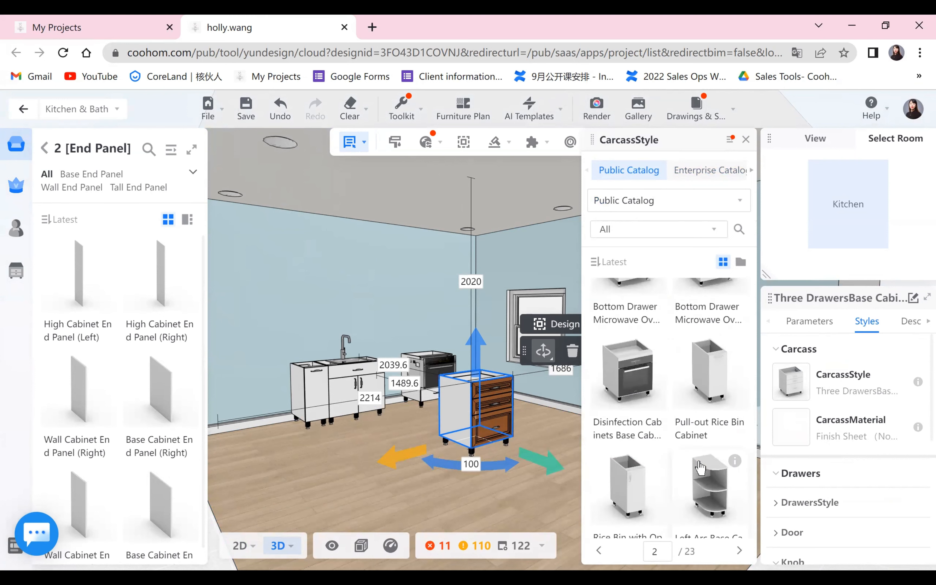
{"action": "left_click", "coordinate": [468, 519]}
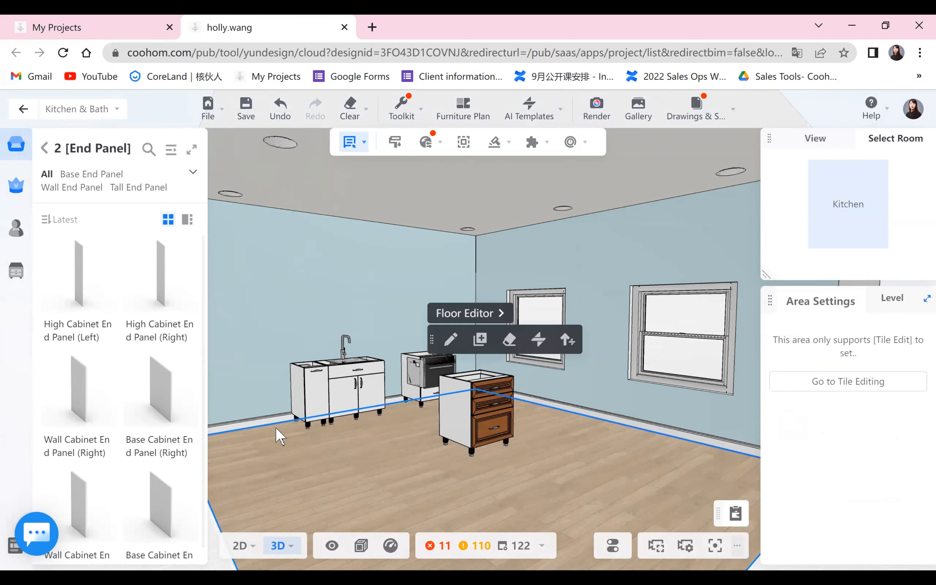
Place a Wall Cabinet End Panel in the floor plan against the left side of the Three Drawers Base Cabinet
{"action": "mouse_move", "coordinate": [239, 545]}
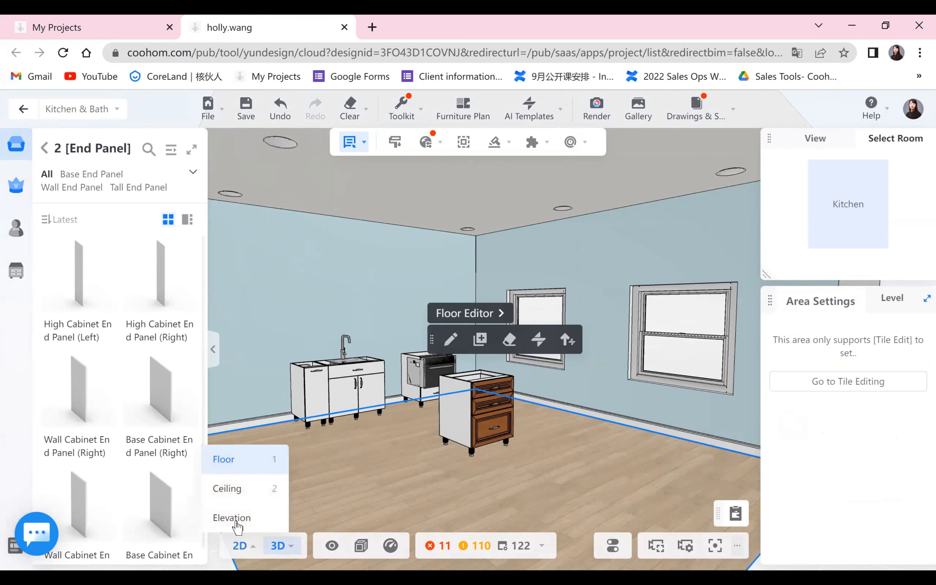
{"action": "left_click", "coordinate": [252, 462]}
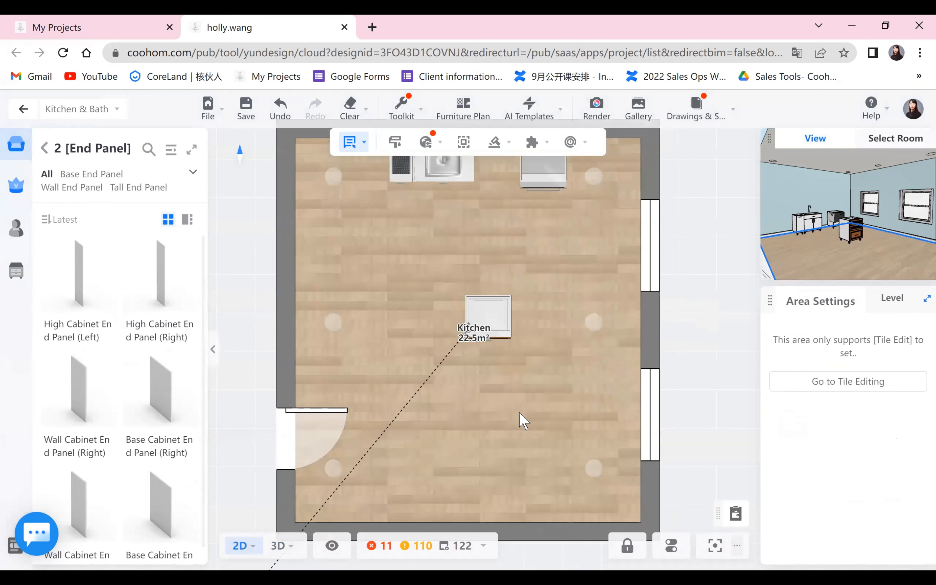
{"action": "scroll", "coordinate": [476, 426], "scroll_direction": "up", "scroll_amount": 2}
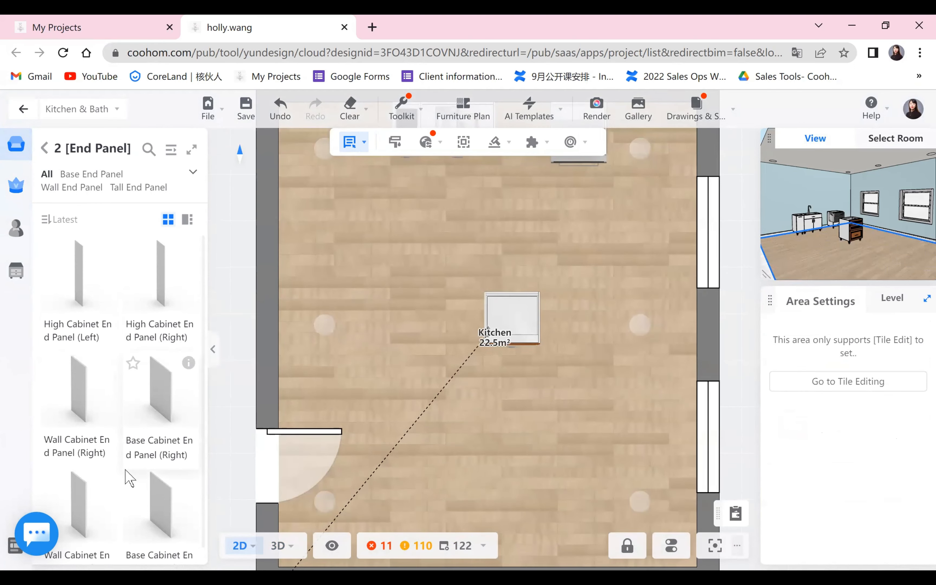
{"action": "scroll", "coordinate": [126, 470], "scroll_direction": "down", "scroll_amount": 1}
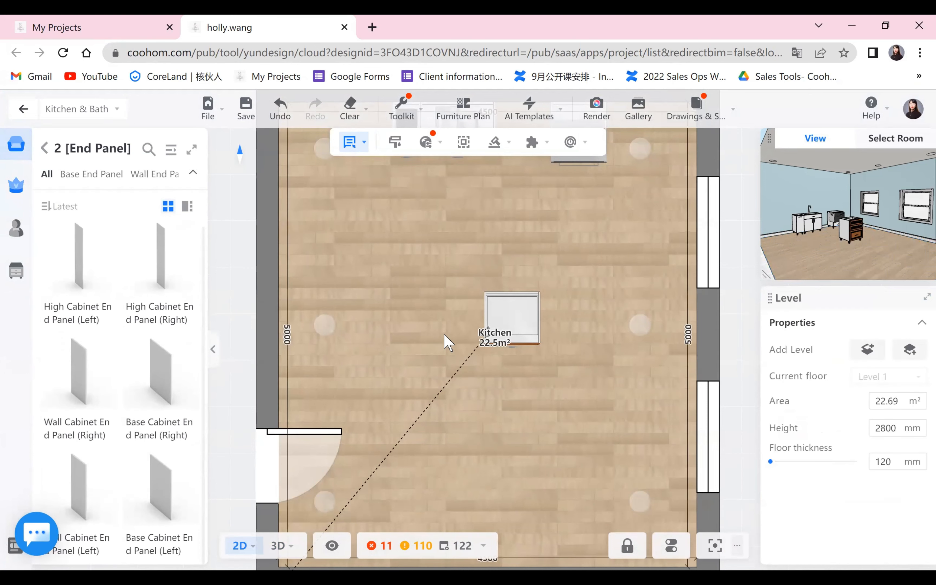
{"action": "left_click", "coordinate": [475, 319]}
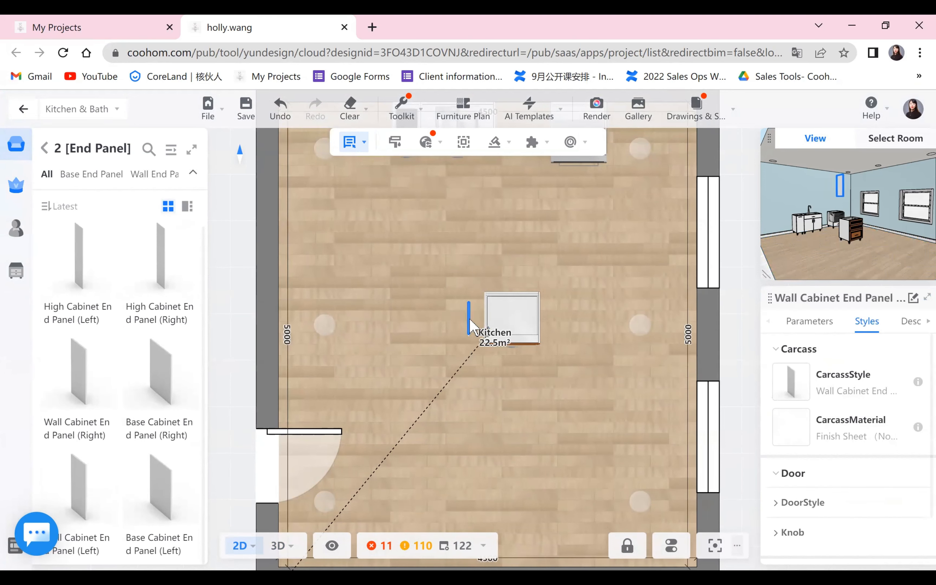
{"action": "left_click_drag", "start_coordinate": [470, 321], "coordinate": [487, 325]}
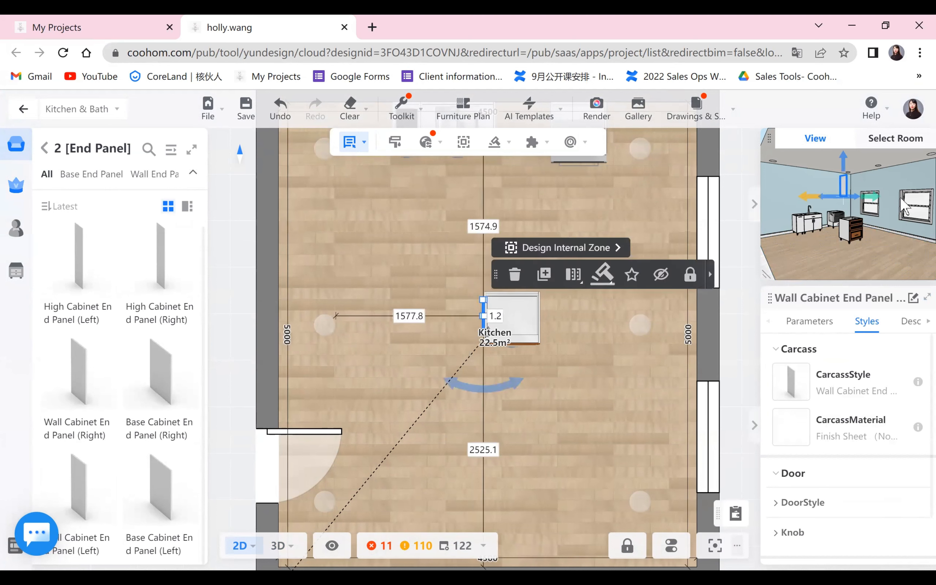
Set the end panel's distance from the floor to 100 and deselect it
{"action": "scroll", "coordinate": [884, 463], "scroll_direction": "down", "scroll_amount": 2}
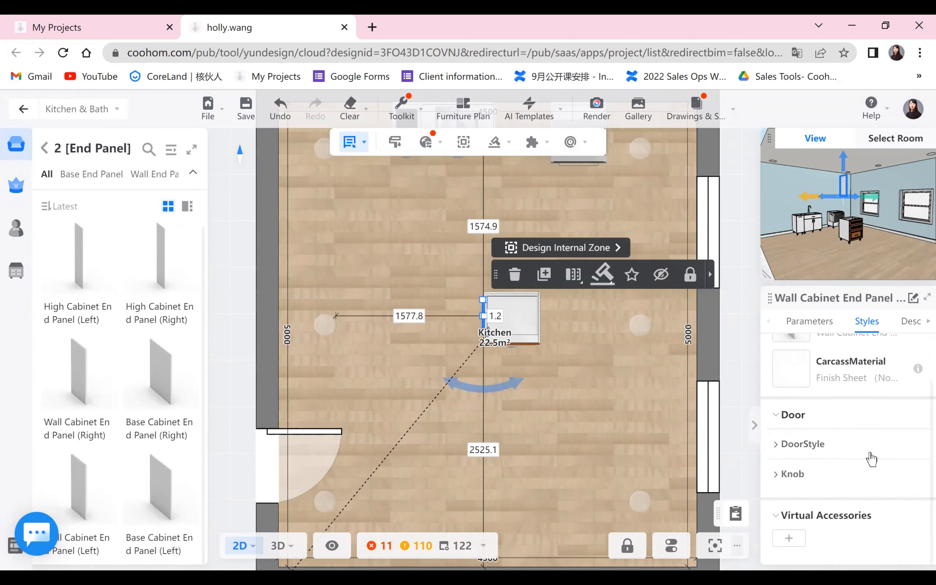
{"action": "scroll", "coordinate": [820, 443], "scroll_direction": "up", "scroll_amount": 2}
{"action": "left_click", "coordinate": [810, 321]}
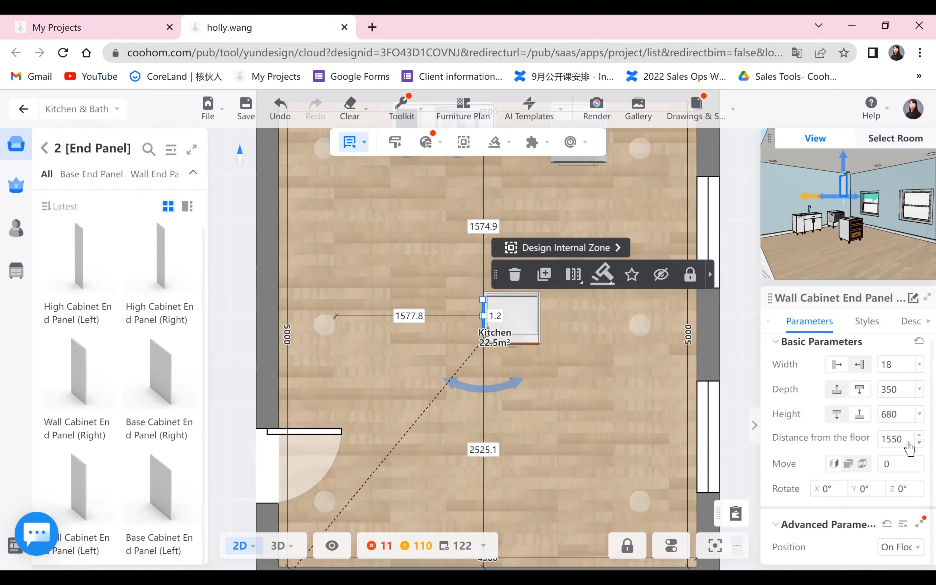
{"action": "left_click_drag", "start_coordinate": [909, 439], "coordinate": [795, 439]}
{"action": "type", "text": "100"}
{"action": "left_click", "coordinate": [451, 501]}
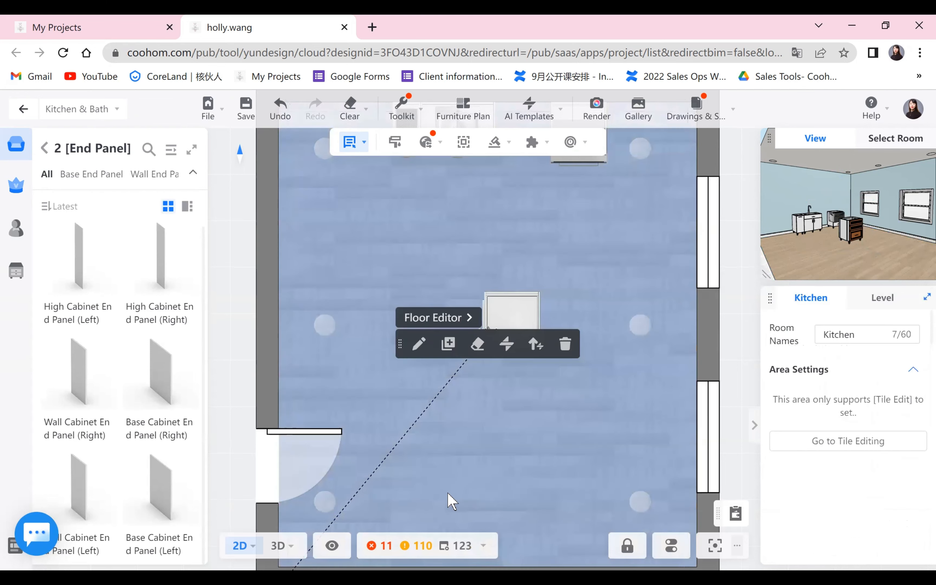
In the 3D view, set the depth of the end panel beside the three-drawer cabinet to 550
{"action": "left_click", "coordinate": [277, 546]}
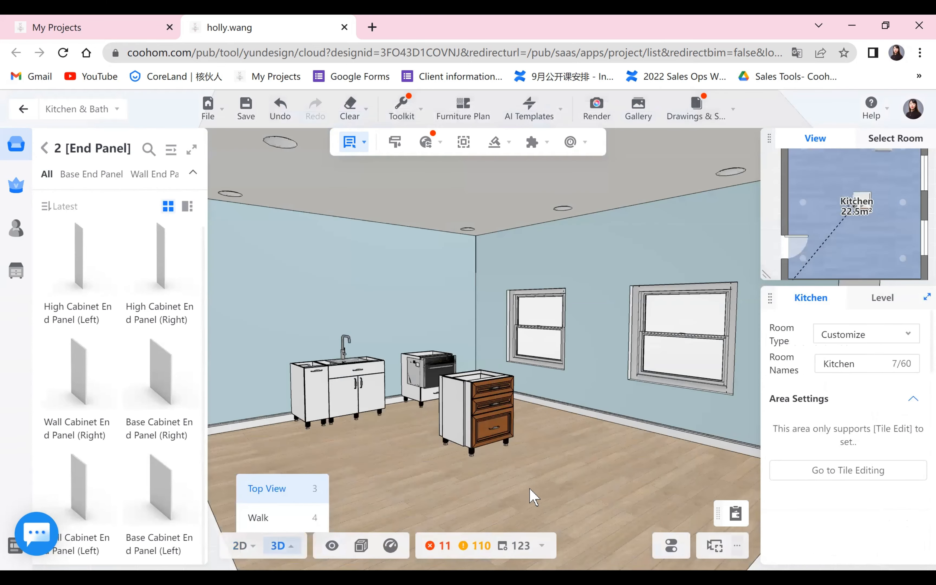
{"action": "left_click", "coordinate": [470, 441]}
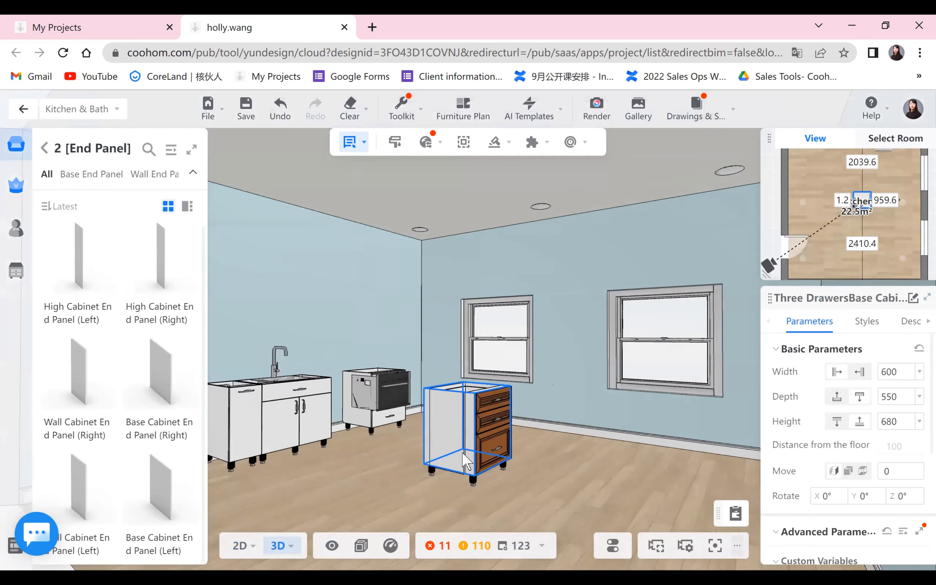
{"action": "left_click_drag", "start_coordinate": [468, 460], "coordinate": [486, 428]}
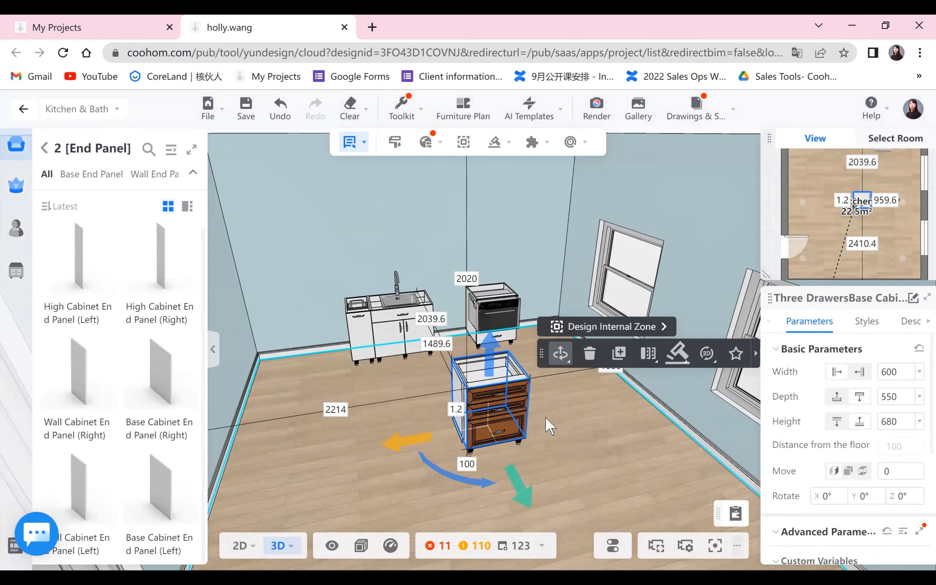
{"action": "left_click", "coordinate": [550, 425]}
{"action": "left_click", "coordinate": [510, 389]}
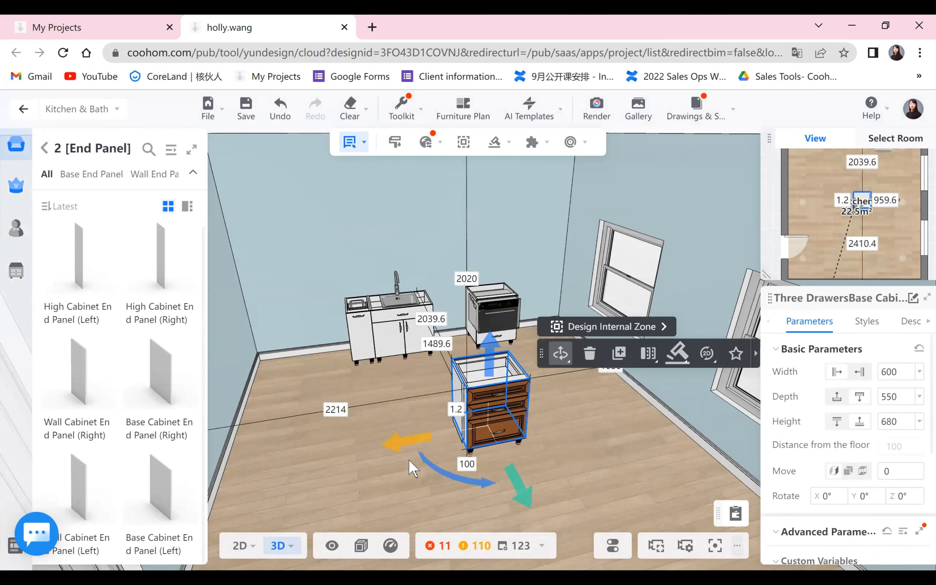
{"action": "left_click_drag", "start_coordinate": [445, 435], "coordinate": [441, 433]}
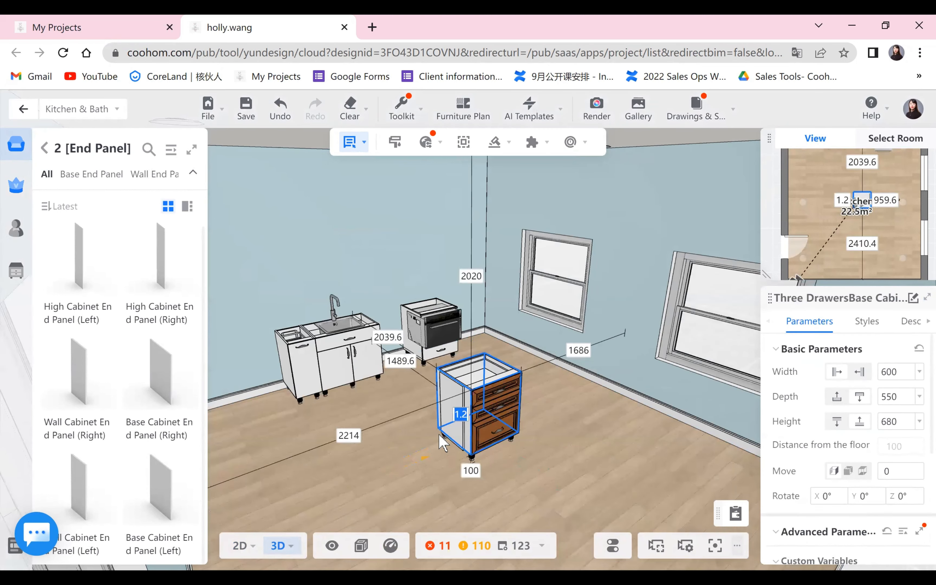
{"action": "left_click", "coordinate": [449, 429]}
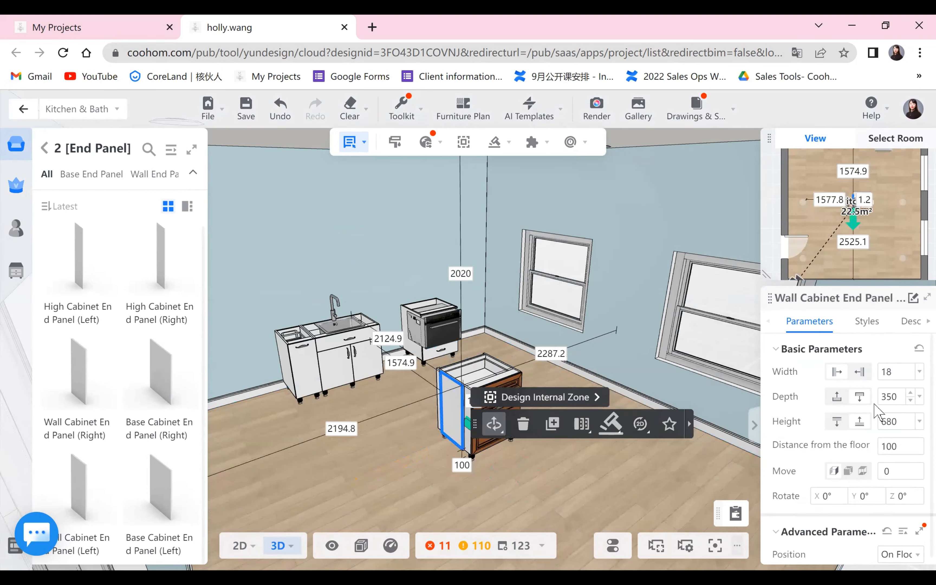
{"action": "key", "text": "ctrl+a"}
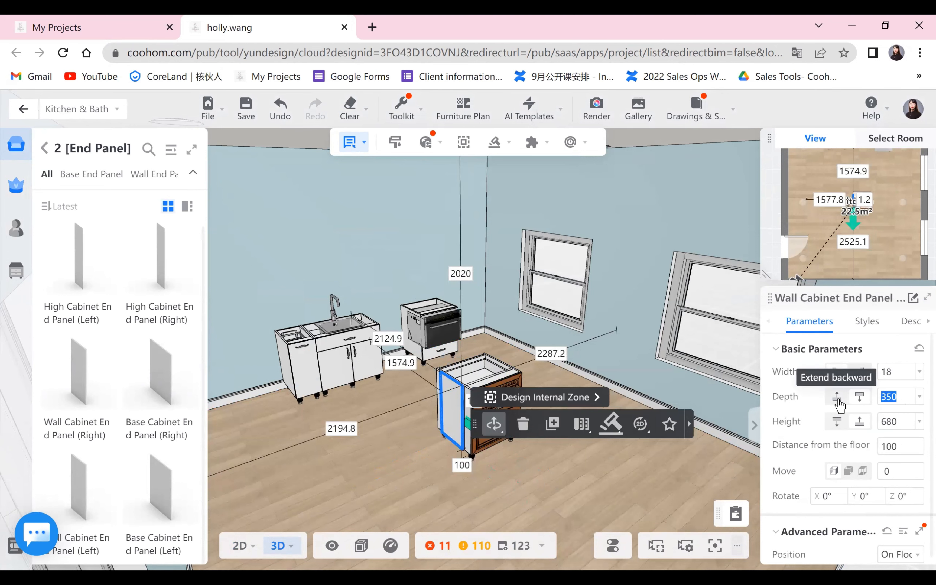
{"action": "type", "text": "550"}
{"action": "key", "text": "Return"}
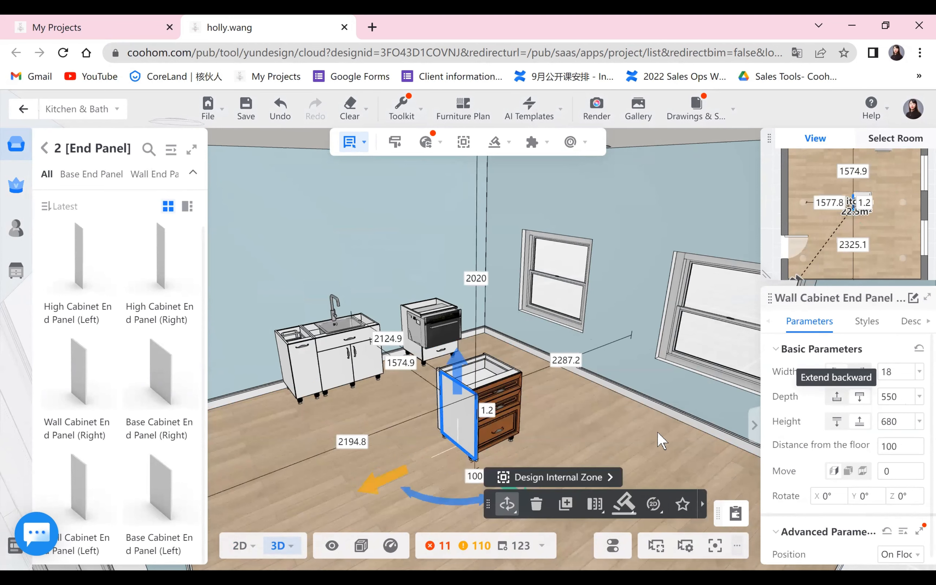
Move the end panel in the floor plan so it aligns flush with the left side of the three-drawer cabinet
{"action": "mouse_move", "coordinate": [237, 549]}
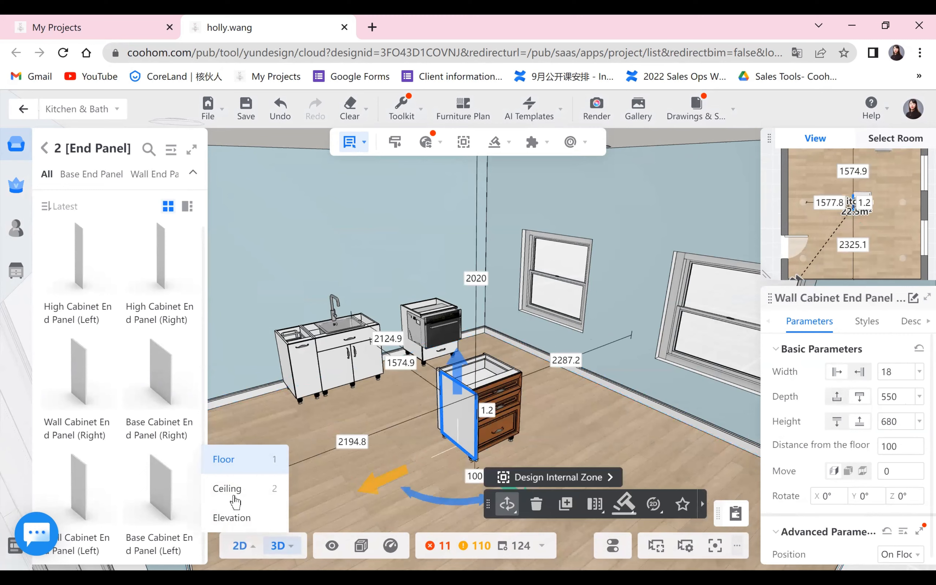
{"action": "left_click", "coordinate": [253, 457]}
{"action": "left_click", "coordinate": [480, 327]}
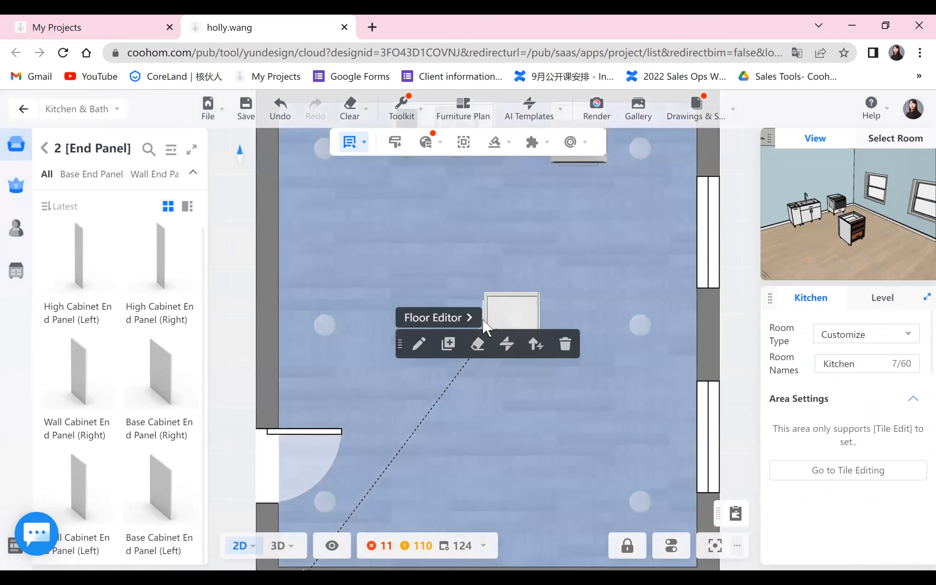
{"action": "left_click", "coordinate": [484, 320]}
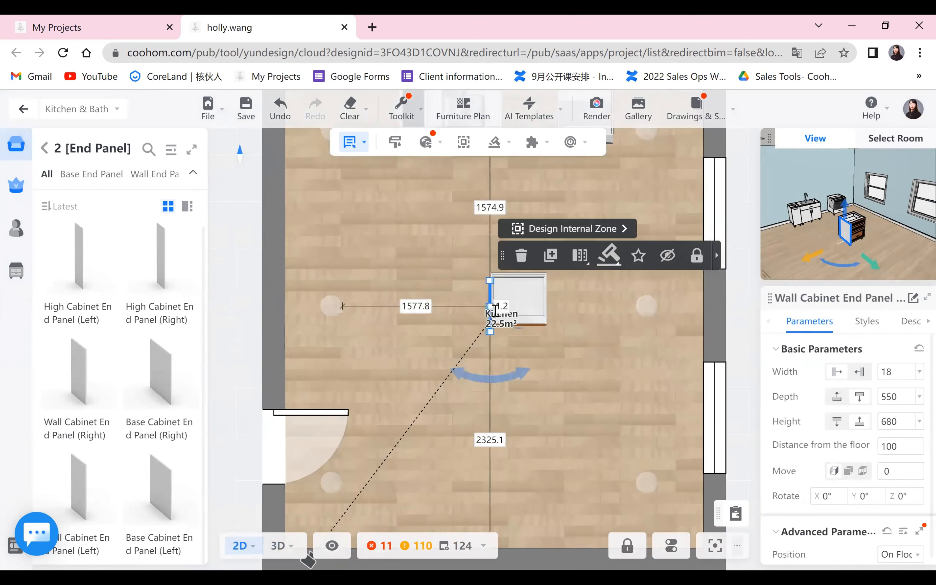
{"action": "mouse_move", "coordinate": [490, 306]}
{"action": "left_mouse_down"}
{"action": "mouse_move", "coordinate": [425, 318]}
{"action": "mouse_move", "coordinate": [464, 298]}
{"action": "mouse_move", "coordinate": [490, 299]}
{"action": "left_mouse_up"}
{"action": "scroll", "coordinate": [482, 448], "scroll_direction": "up", "scroll_amount": 3}
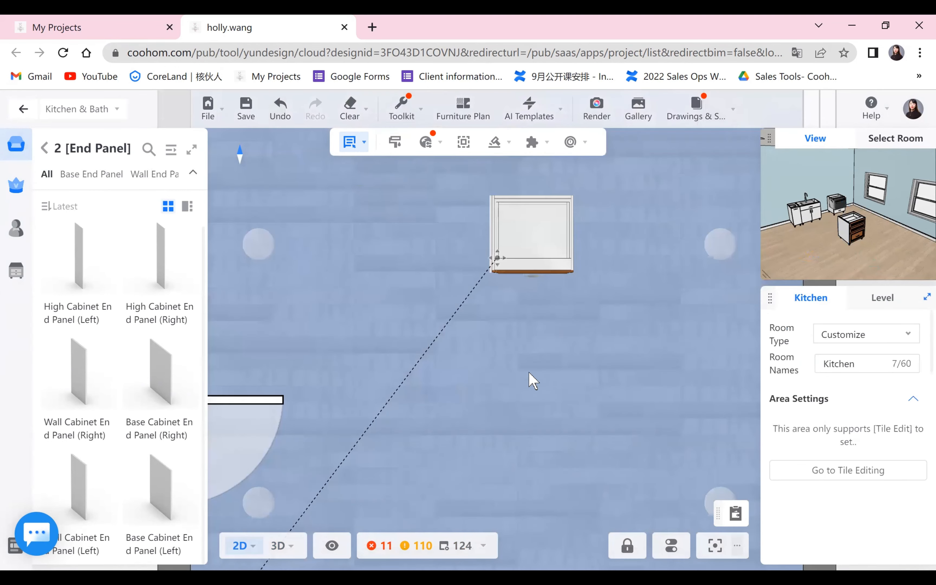
In the 3D view, browse the first three Public Catalog pages of DoorStyle options for the end panel and close the selection
{"action": "mouse_move", "coordinate": [280, 545]}
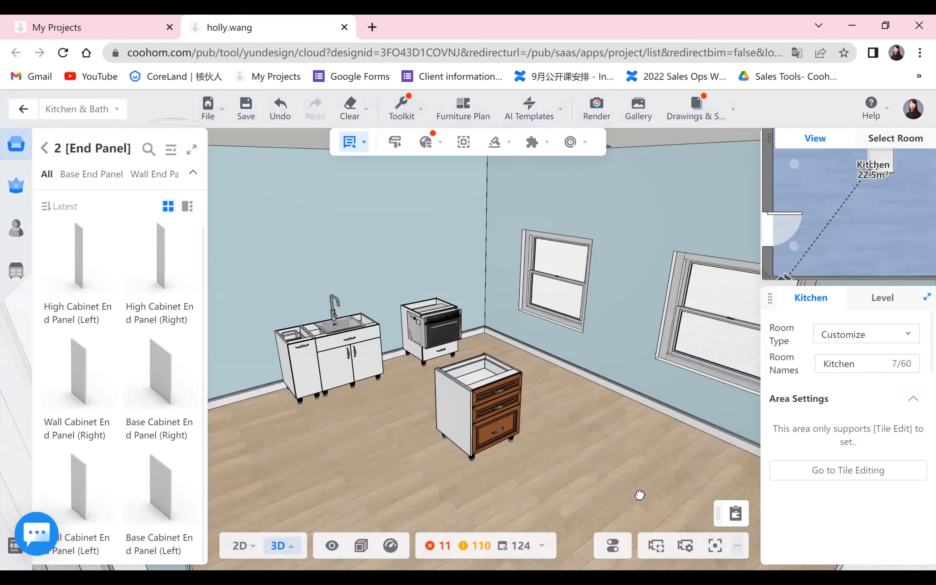
{"action": "left_click_drag", "start_coordinate": [640, 496], "coordinate": [290, 500]}
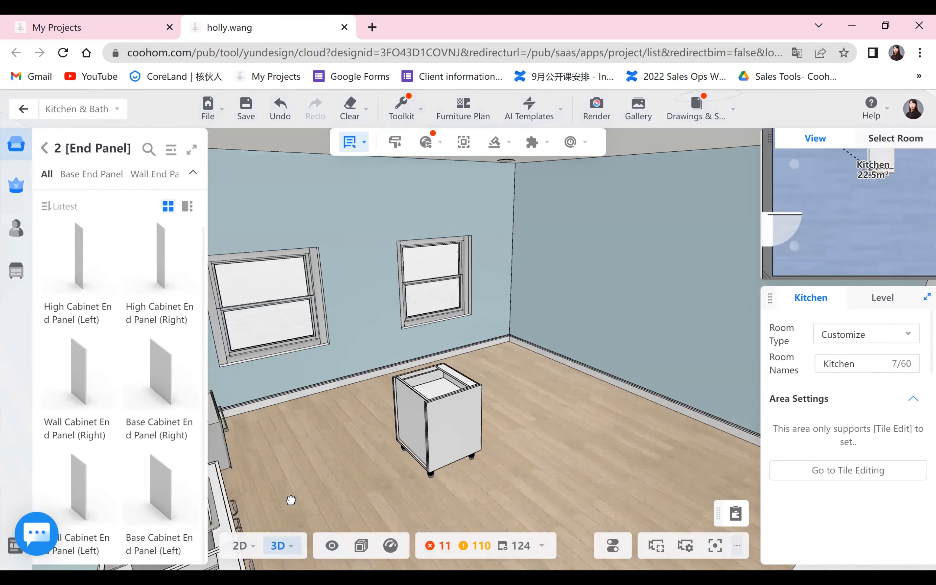
{"action": "left_click_drag", "start_coordinate": [452, 437], "coordinate": [875, 298]}
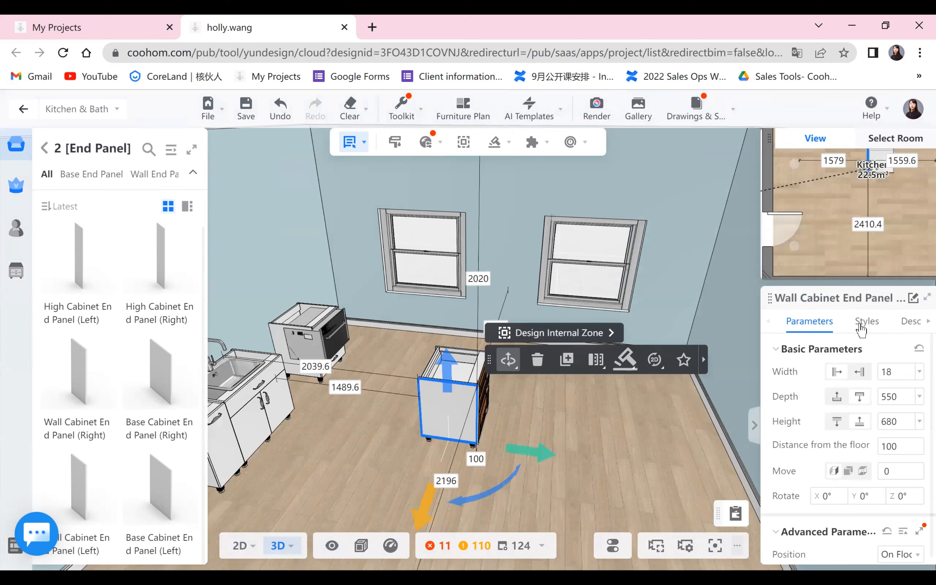
{"action": "left_click", "coordinate": [867, 322]}
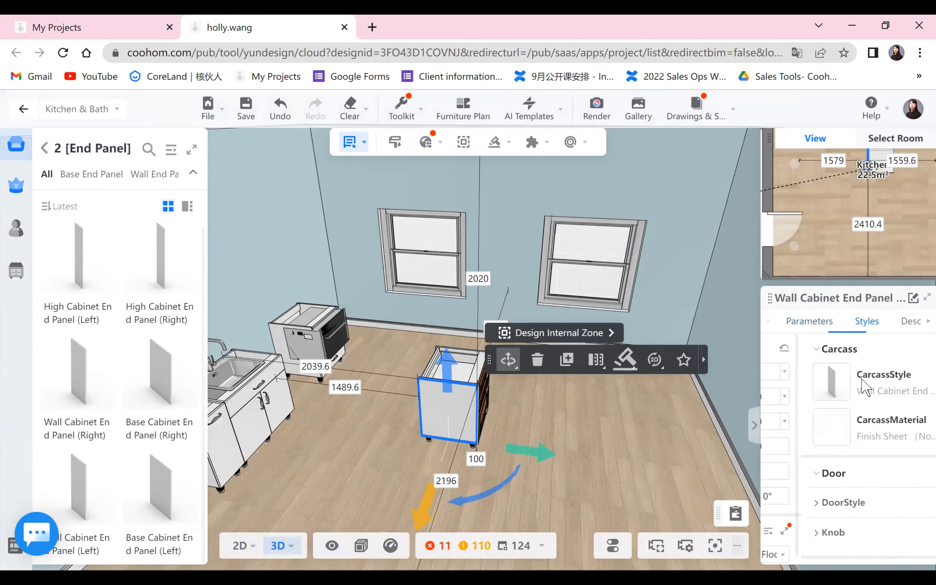
{"action": "left_click", "coordinate": [803, 502]}
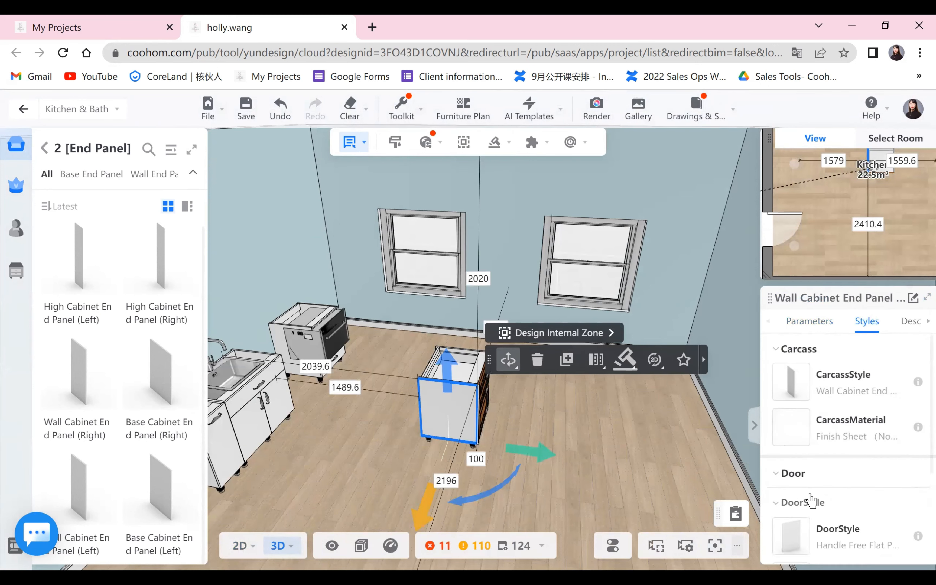
{"action": "scroll", "coordinate": [797, 446], "scroll_direction": "down", "scroll_amount": 4}
{"action": "left_click", "coordinate": [791, 389]}
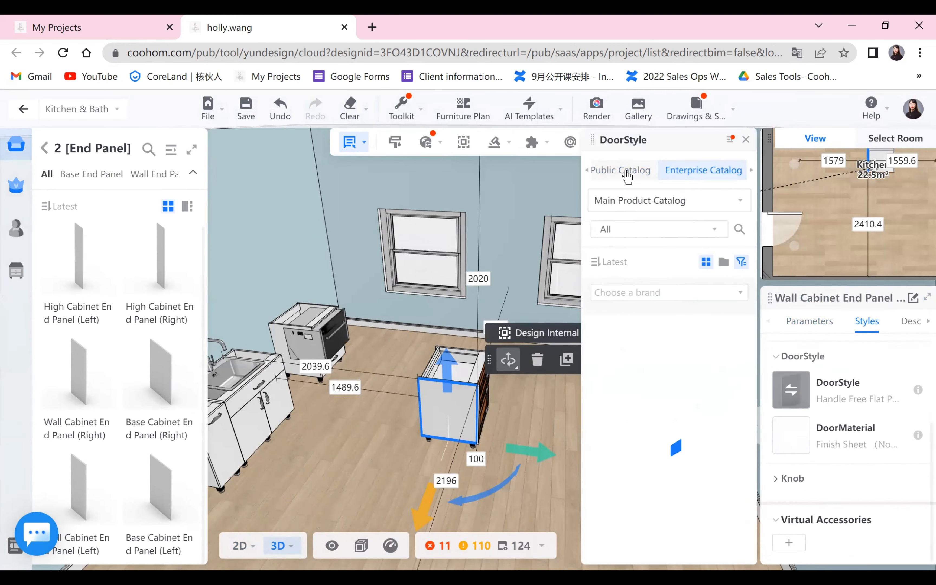
{"action": "scroll", "coordinate": [688, 445], "scroll_direction": "down", "scroll_amount": 3}
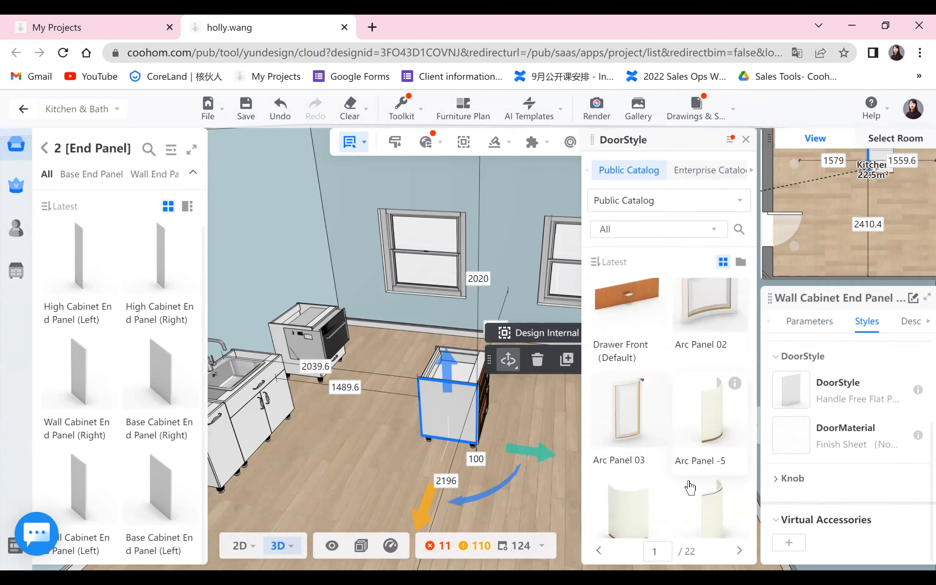
{"action": "scroll", "coordinate": [700, 477], "scroll_direction": "down", "scroll_amount": 10}
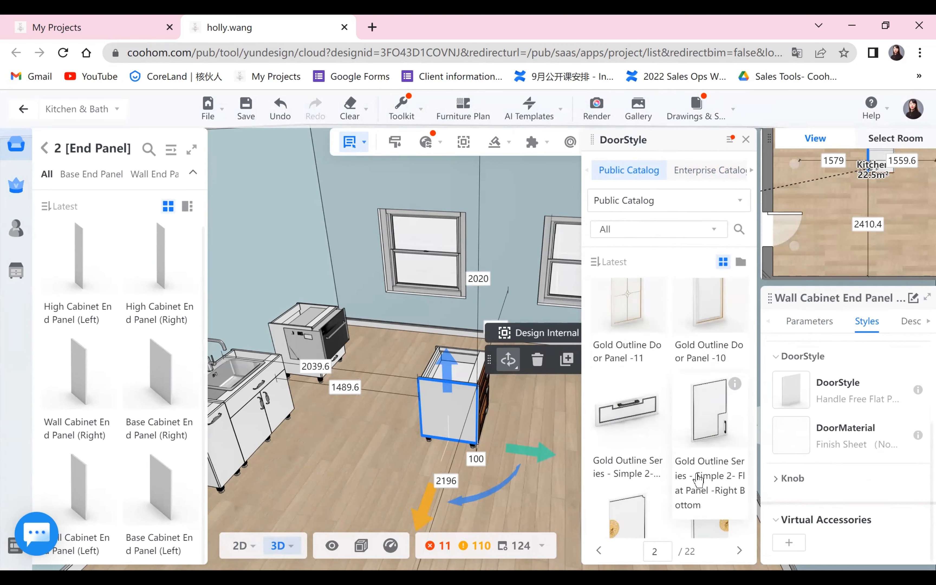
{"action": "scroll", "coordinate": [700, 479], "scroll_direction": "down", "scroll_amount": 10}
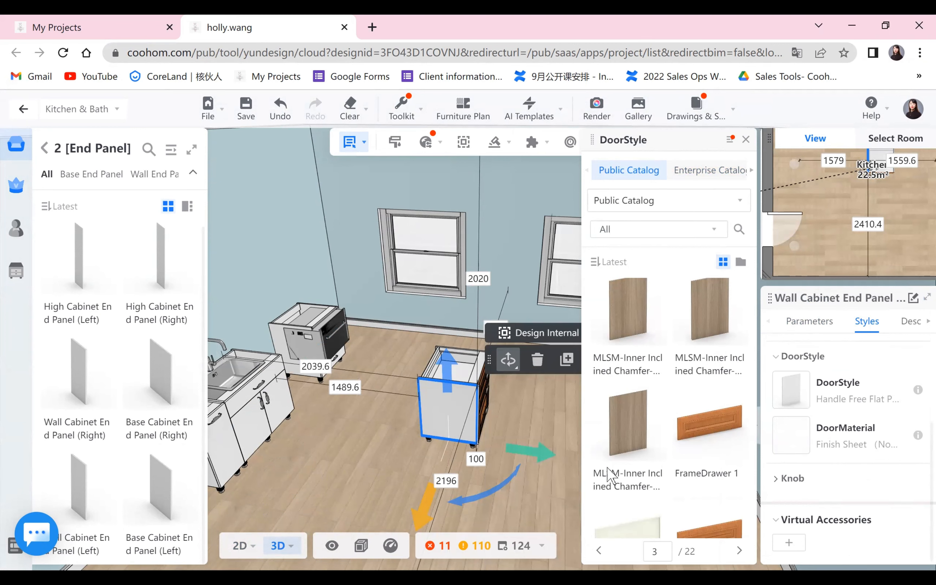
{"action": "left_click", "coordinate": [537, 454]}
Use the Style Brush to copy the cabinet's wooden drawer-front style onto the end panel, and turn to the cabinet's opposite side
{"action": "mouse_move", "coordinate": [559, 414]}
{"action": "left_mouse_down"}
{"action": "mouse_move", "coordinate": [556, 439]}
{"action": "mouse_move", "coordinate": [553, 127]}
{"action": "left_mouse_up"}
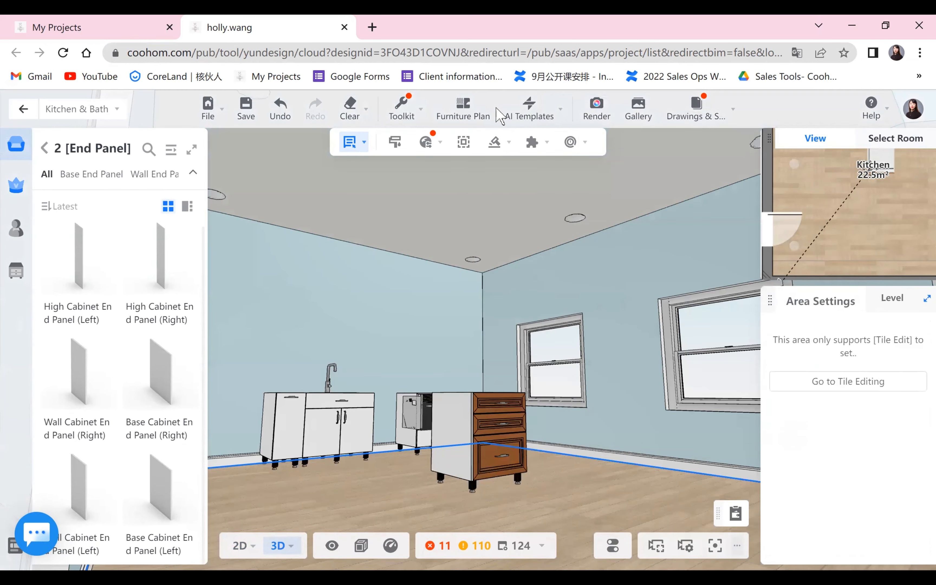
{"action": "mouse_move", "coordinate": [401, 110]}
{"action": "left_click", "coordinate": [352, 173]}
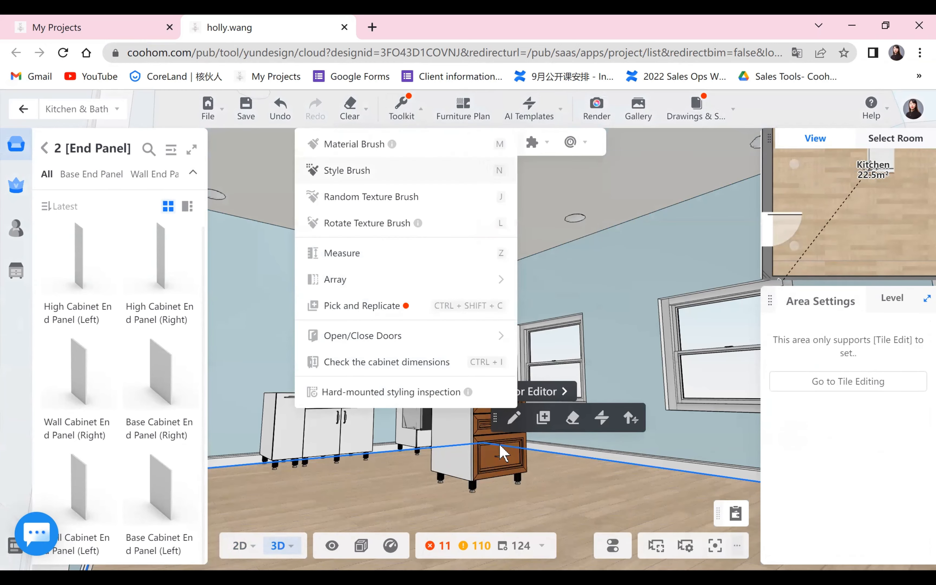
{"action": "left_click", "coordinate": [460, 439]}
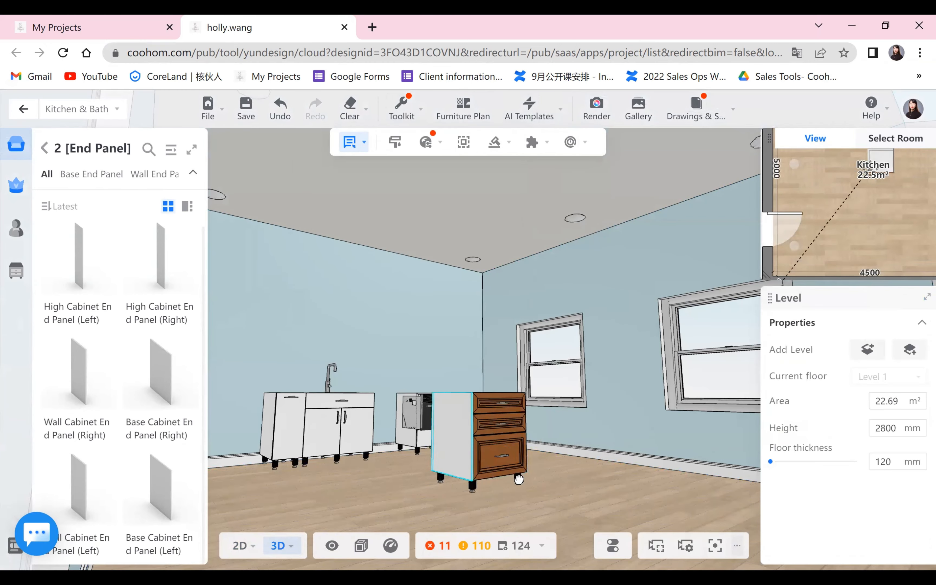
{"action": "left_click_drag", "start_coordinate": [460, 433], "coordinate": [628, 515]}
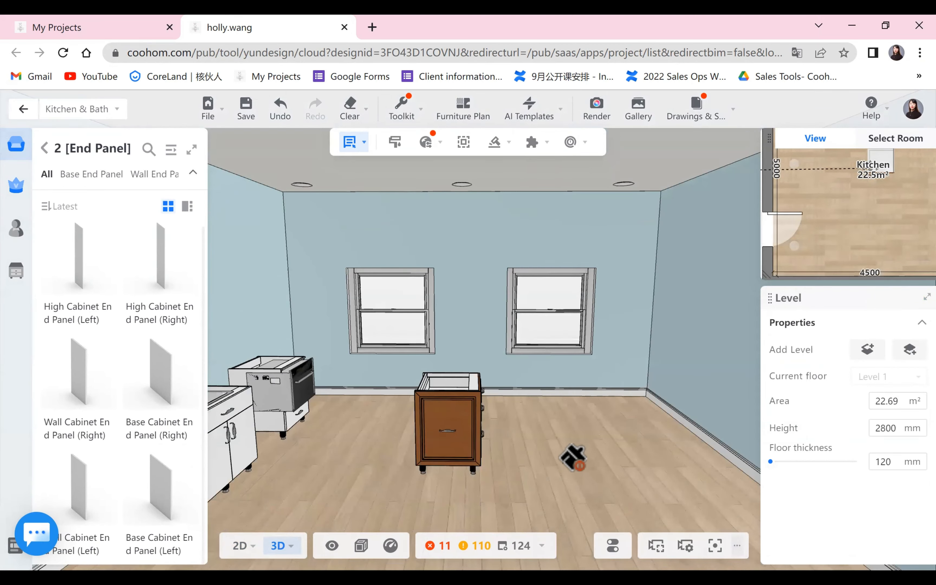
{"action": "left_click_drag", "start_coordinate": [430, 484], "coordinate": [550, 429]}
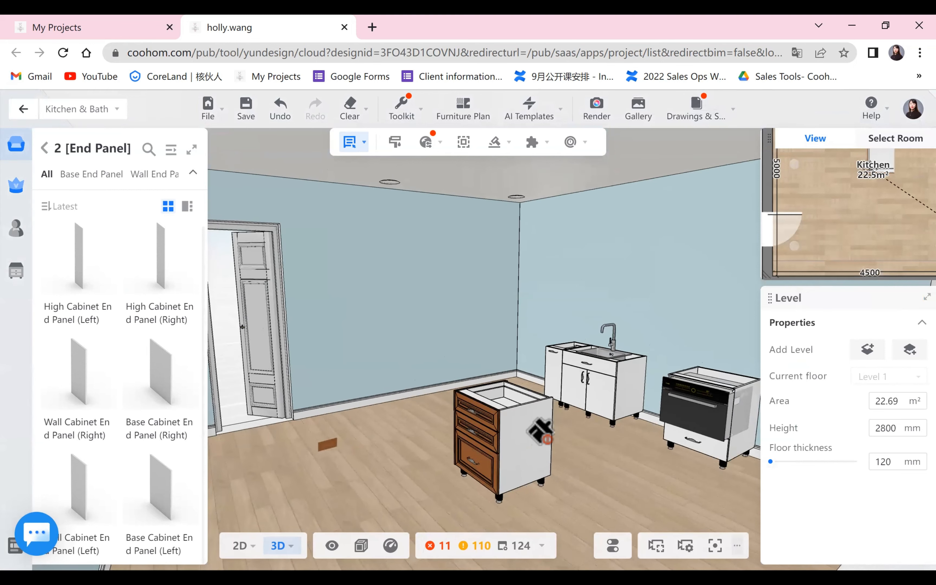
Leave the Style Brush, view the styled cabinet from different sides, and browse the Public Catalog's Auxiliaries and Decoration categories
{"action": "left_click", "coordinate": [557, 460]}
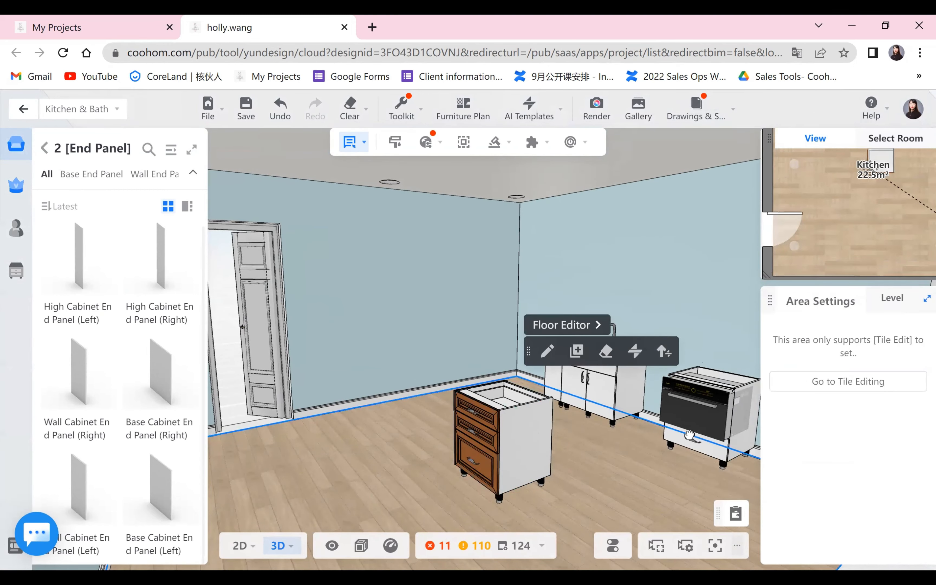
{"action": "left_click_drag", "start_coordinate": [641, 470], "coordinate": [533, 487]}
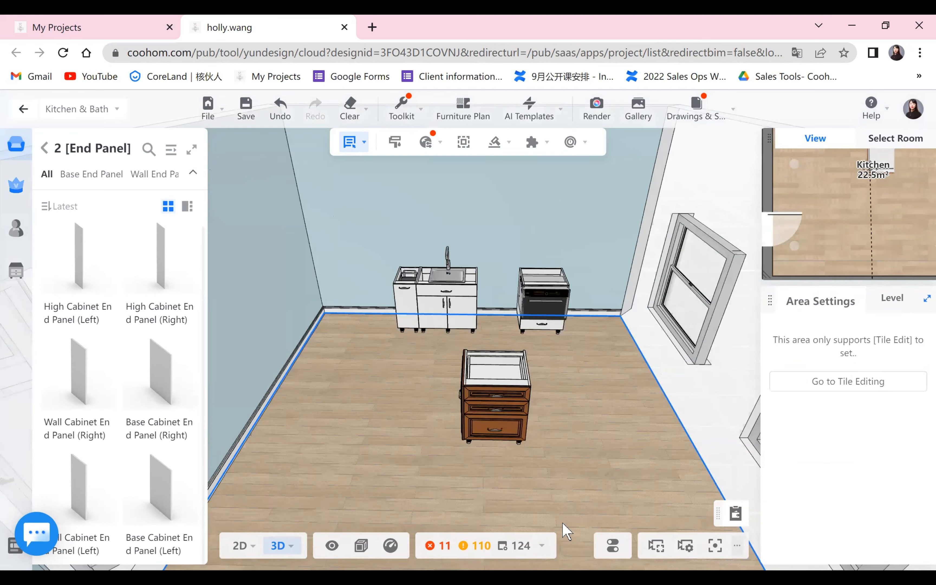
{"action": "left_click_drag", "start_coordinate": [560, 529], "coordinate": [445, 484]}
{"action": "double_click", "coordinate": [445, 485]}
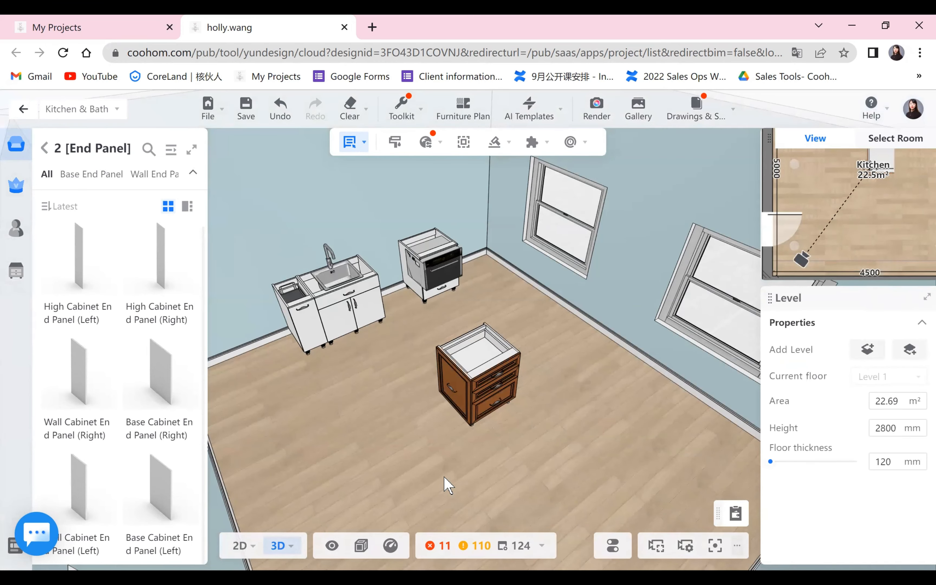
{"action": "left_click", "coordinate": [47, 149]}
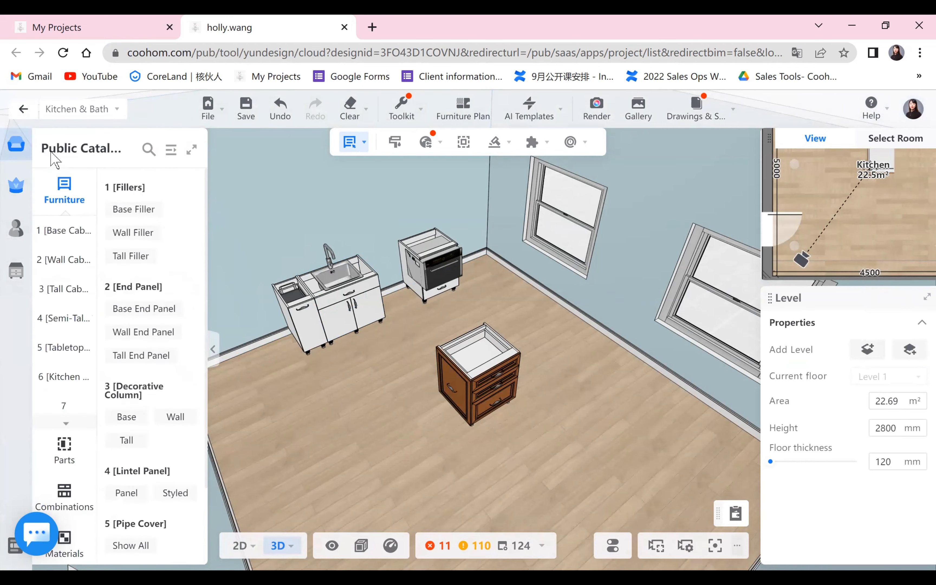
{"action": "left_click", "coordinate": [178, 151]}
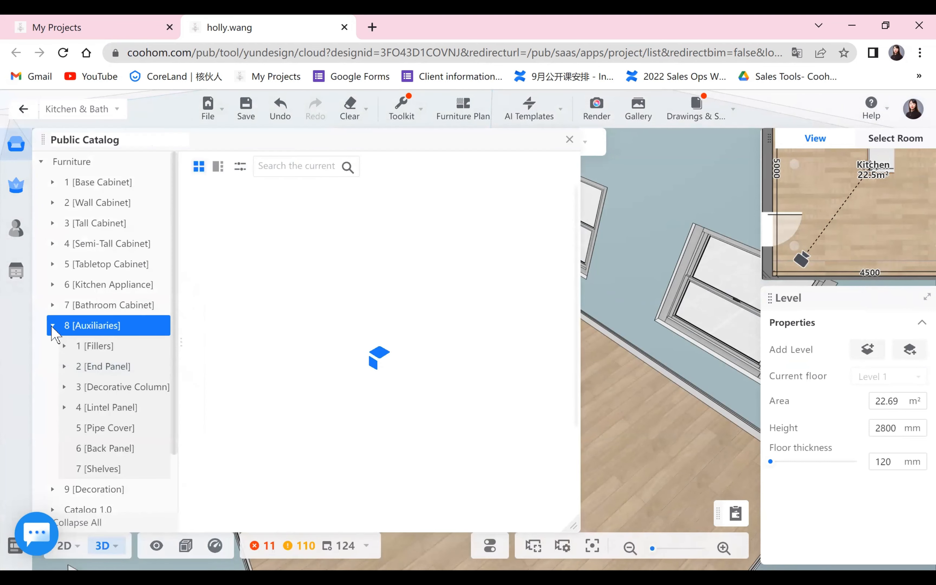
{"action": "left_click", "coordinate": [52, 328]}
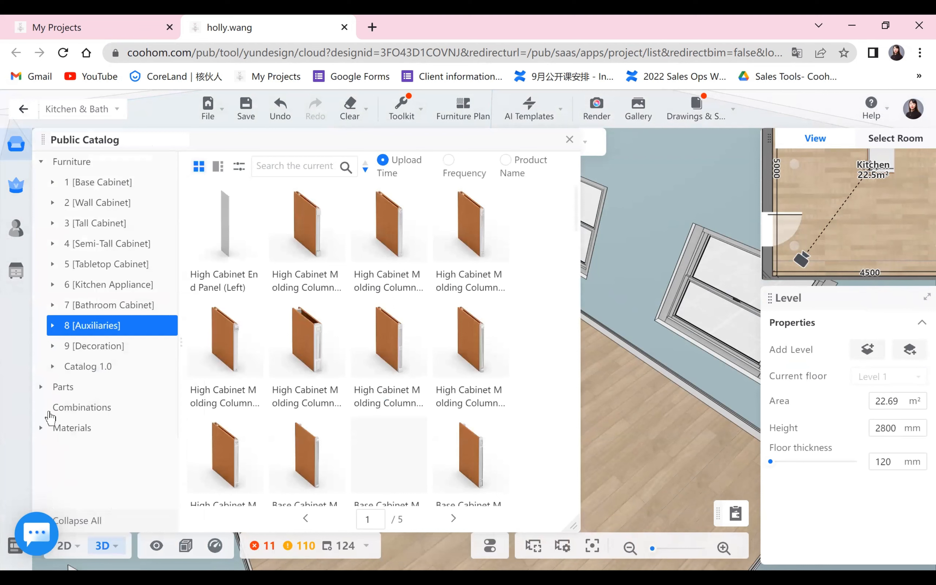
{"action": "left_click", "coordinate": [62, 349]}
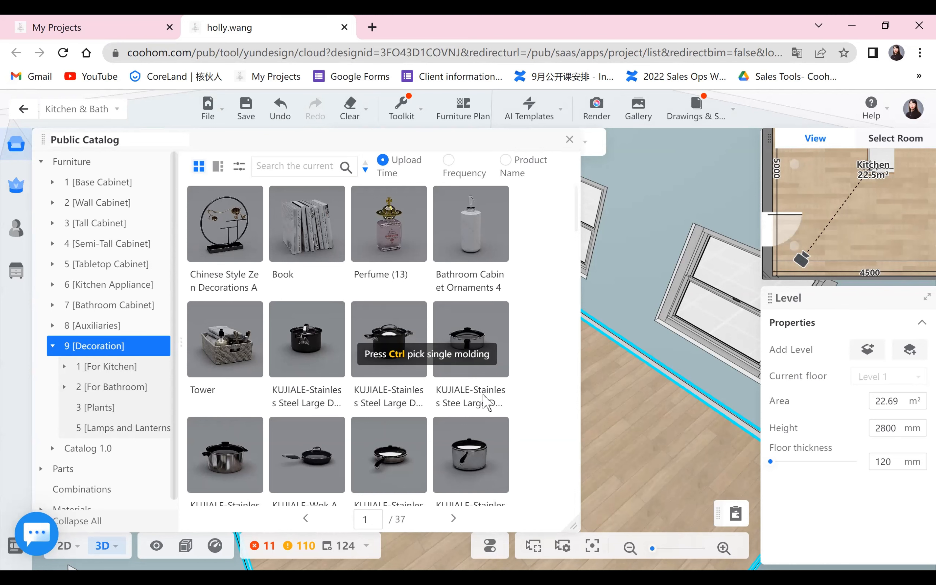
Clear all Kitchen & Bath furniture from the room and accept the removal
{"action": "left_click", "coordinate": [616, 442]}
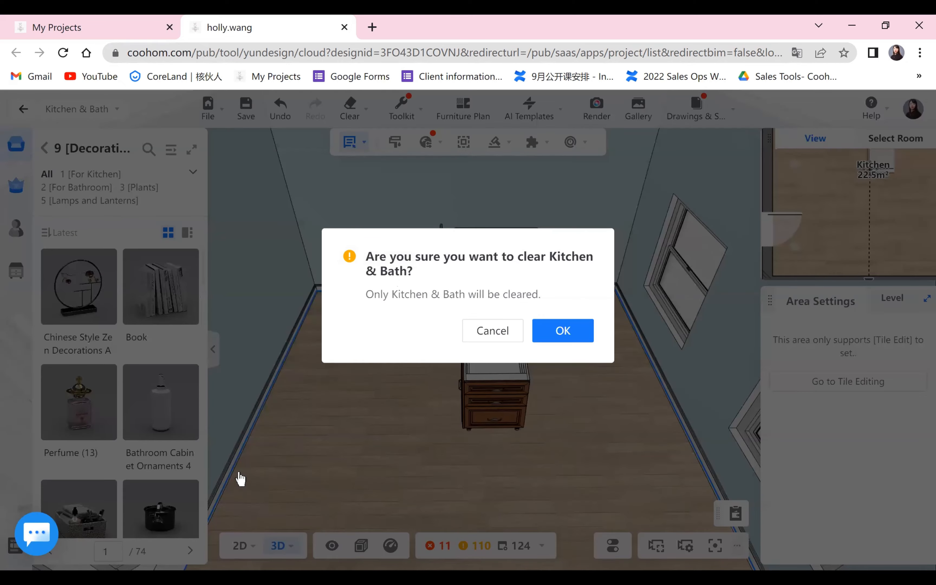
{"action": "key", "text": "Return"}
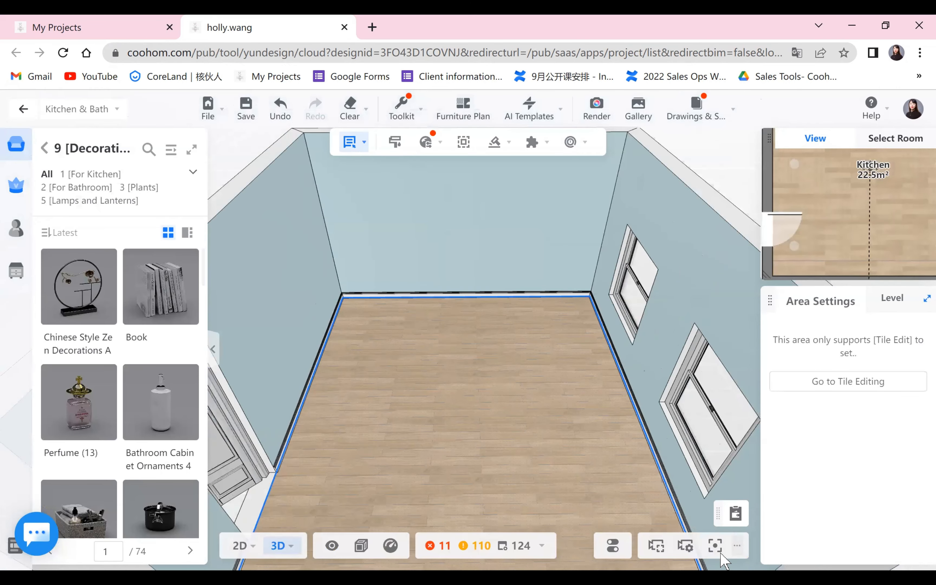
Switch to the WPS presentation and show slide 7, the blue kitchen rendering with an island, as a slideshow
{"action": "key", "text": "alt+Tab"}
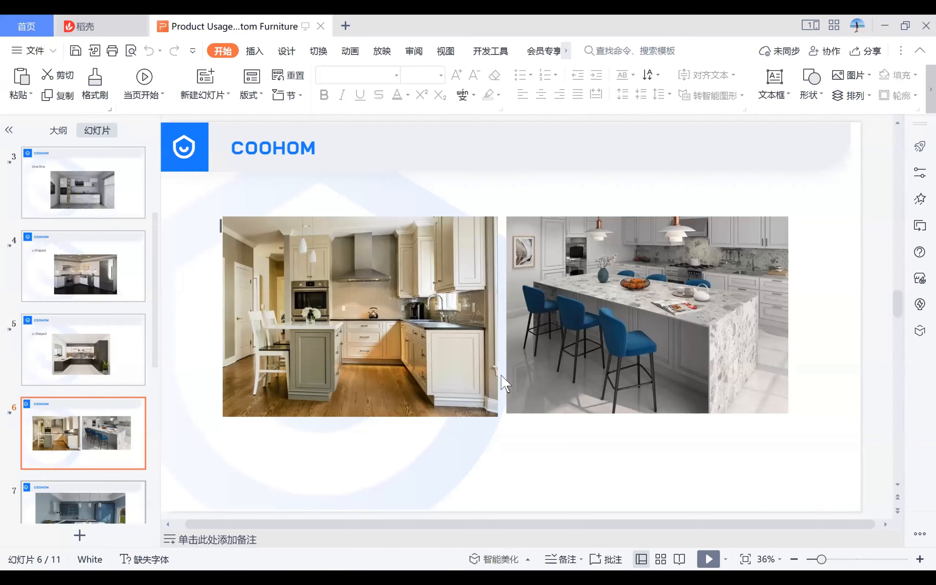
{"action": "key", "text": "Down"}
{"action": "key", "text": "shift+F5"}
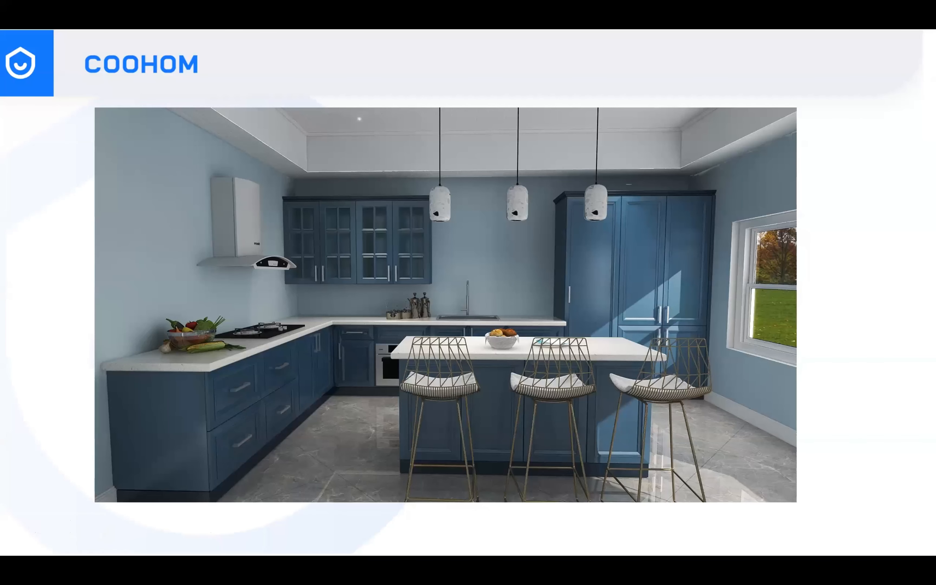
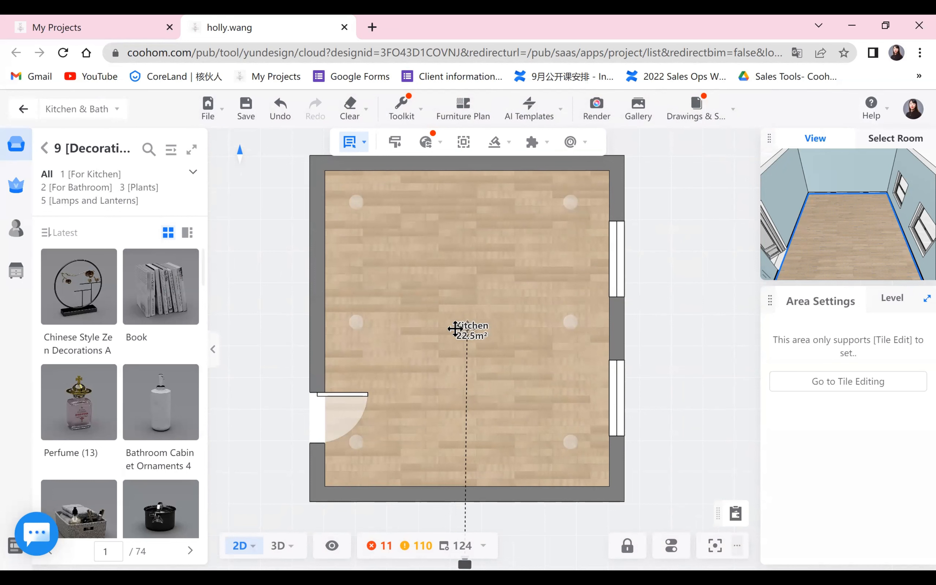
In the floor plan, place a Water Splitter Double-door corner base cabinet along the left wall in the upper-left corner of the kitchen
{"action": "left_click", "coordinate": [44, 147]}
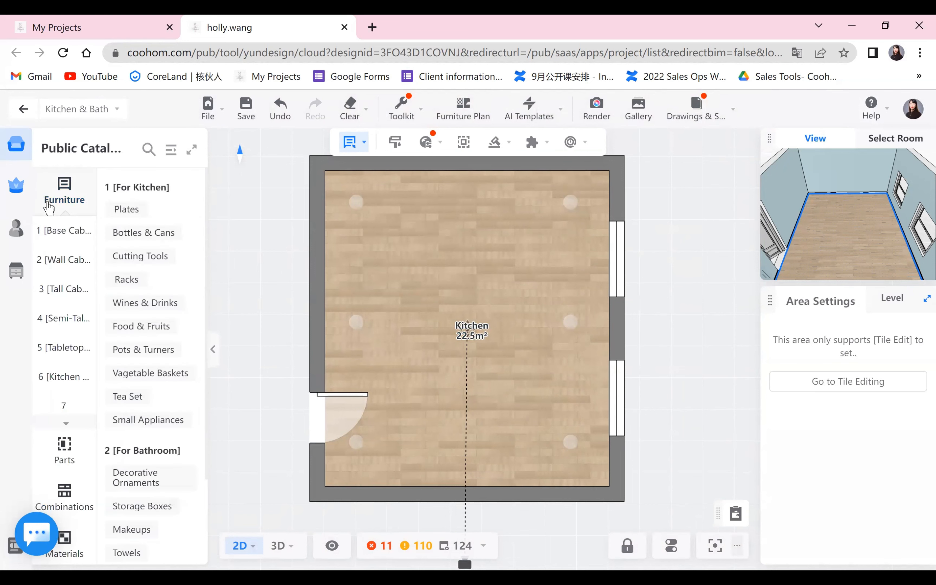
{"action": "left_click", "coordinate": [64, 243]}
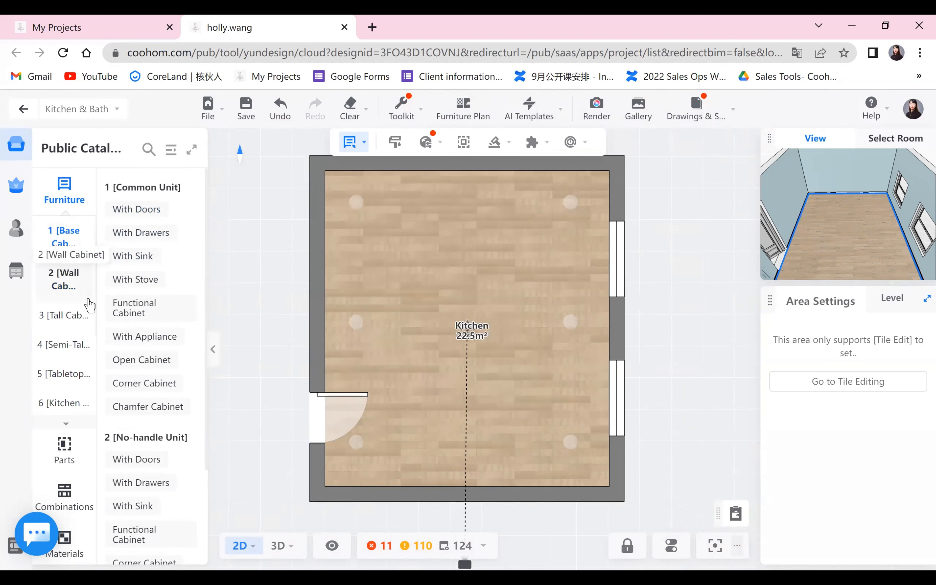
{"action": "left_click", "coordinate": [143, 361]}
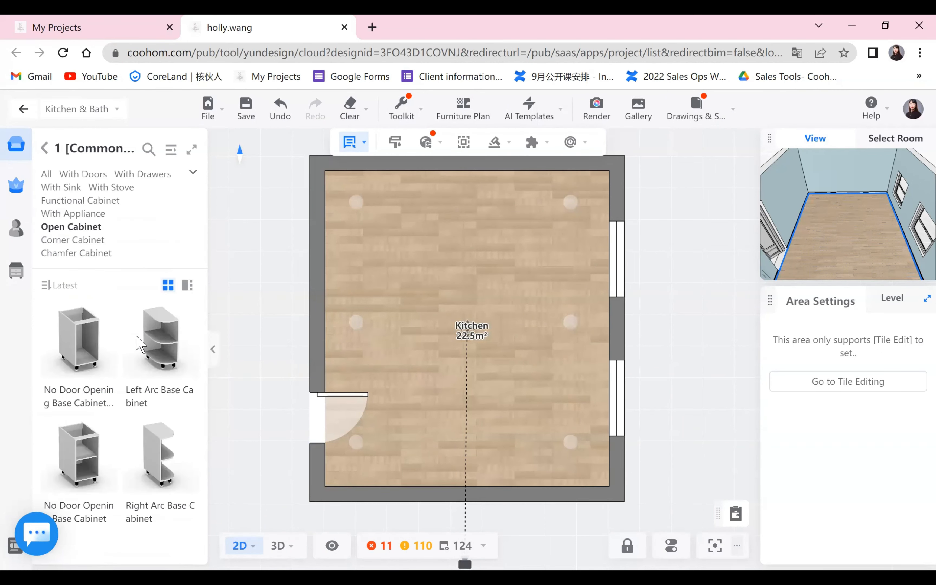
{"action": "left_click", "coordinate": [43, 241]}
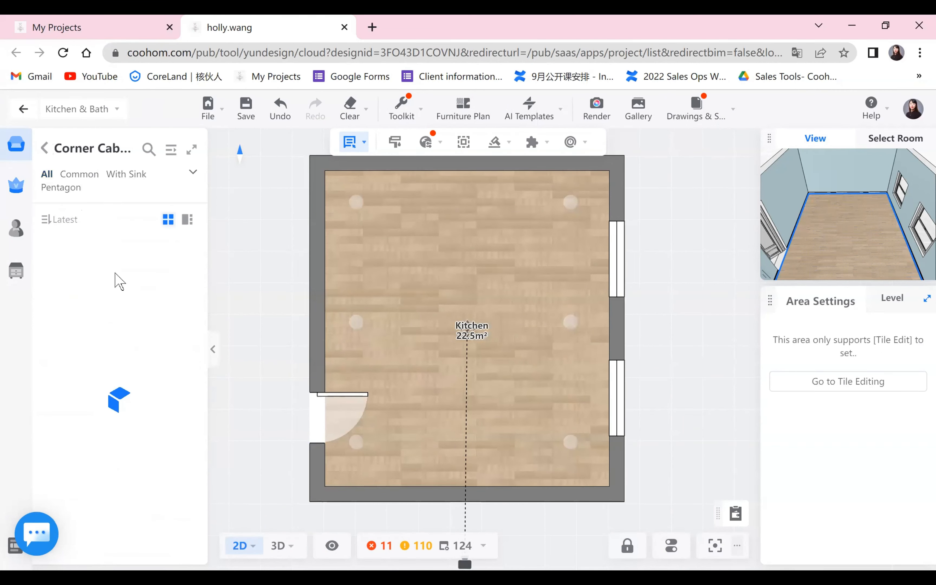
{"action": "mouse_move", "coordinate": [106, 248]}
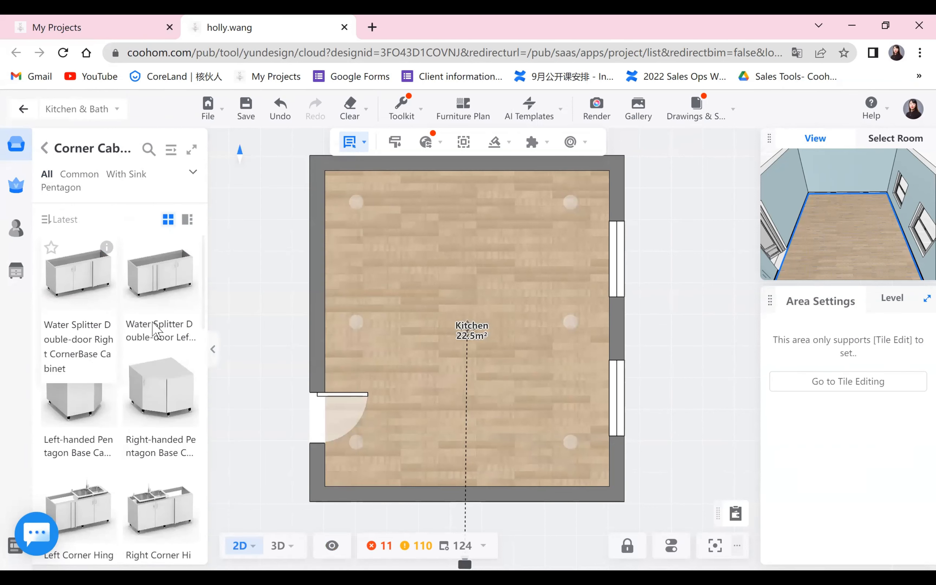
{"action": "left_click", "coordinate": [458, 355]}
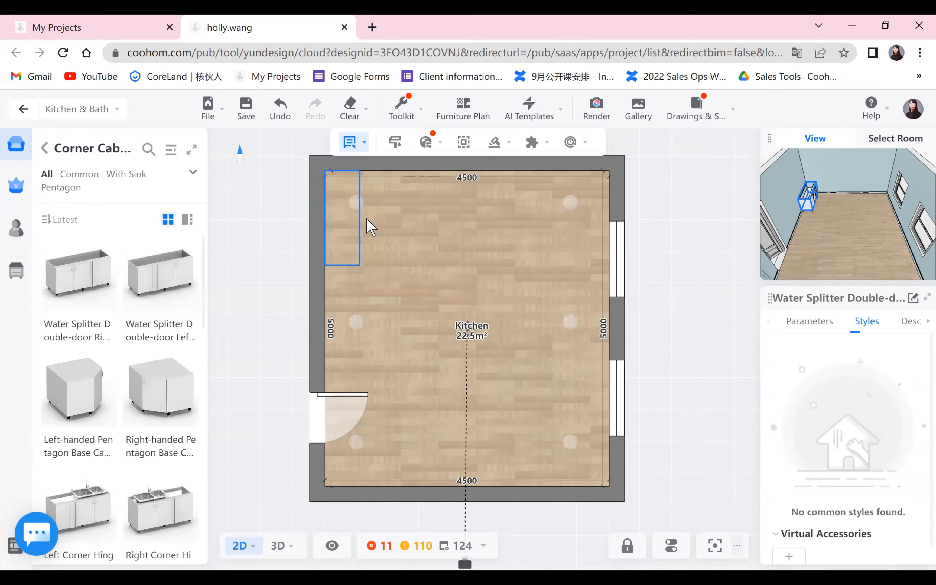
{"action": "left_click", "coordinate": [336, 209]}
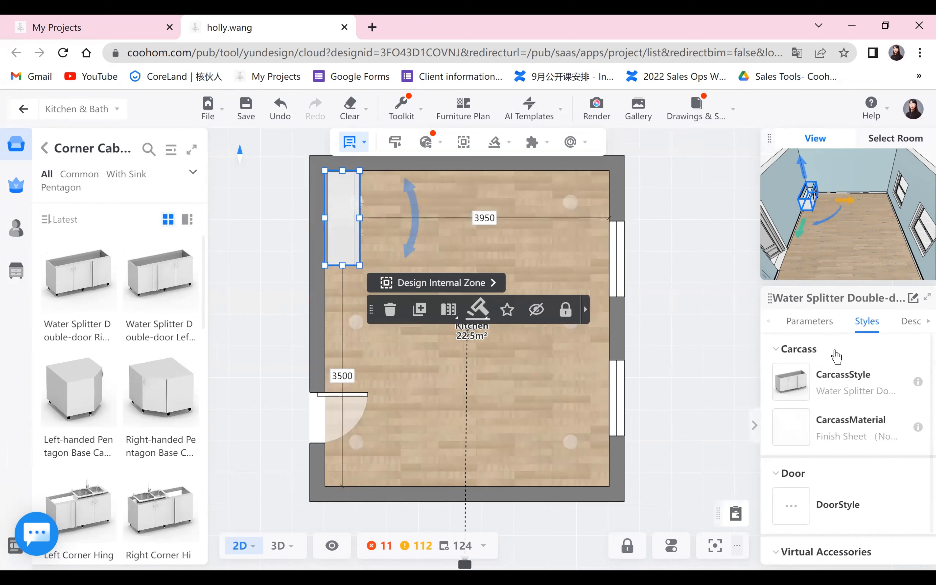
View the corner cabinet's basic parameters and available editing options, and deselect the cabinet
{"action": "left_click", "coordinate": [817, 330]}
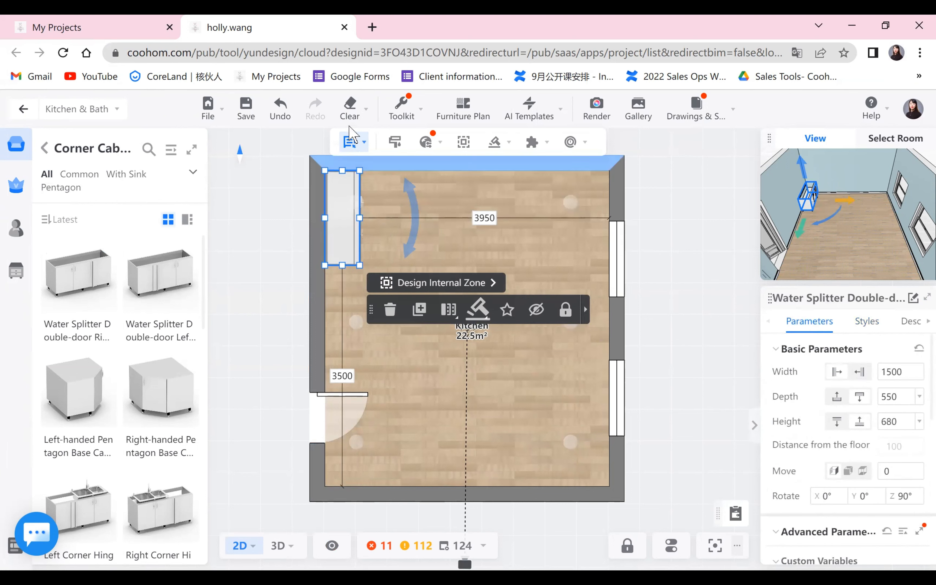
{"action": "left_click", "coordinate": [352, 142]}
{"action": "left_click", "coordinate": [354, 197]}
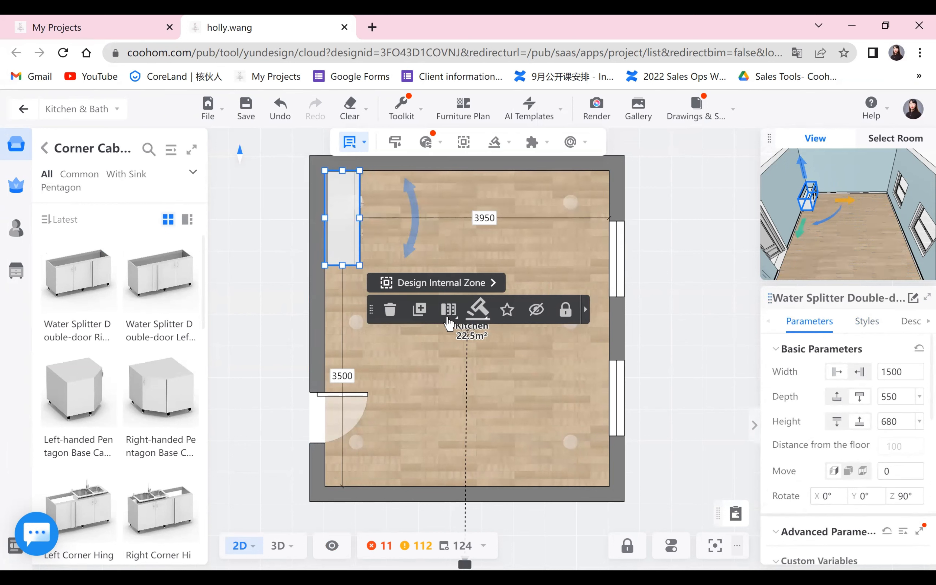
{"action": "mouse_move", "coordinate": [450, 321]}
{"action": "left_click", "coordinate": [731, 308]}
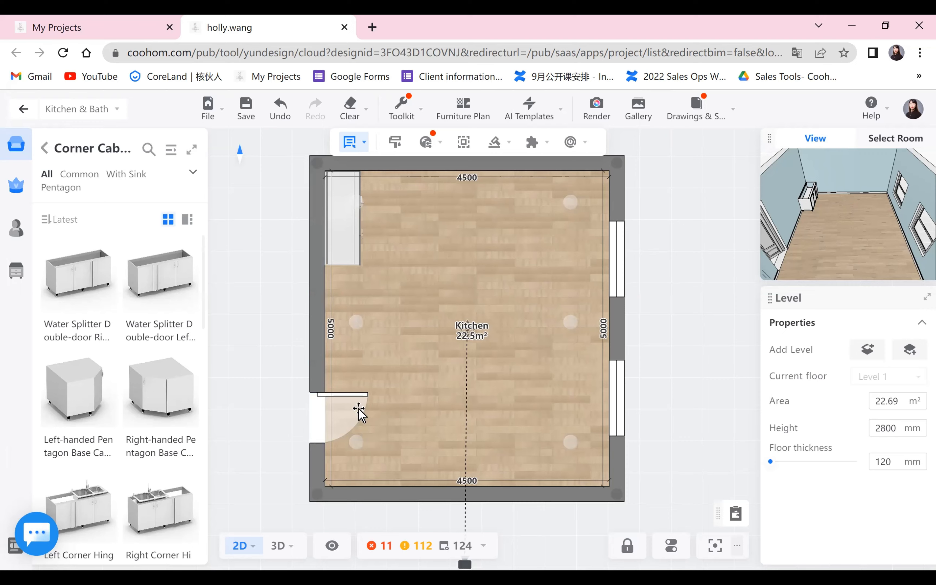
Check the reference kitchen slide in WPS, and place a Double-drawer Base Cabinet directly below the corner cabinet along the left wall
{"action": "key", "text": "alt+Tab"}
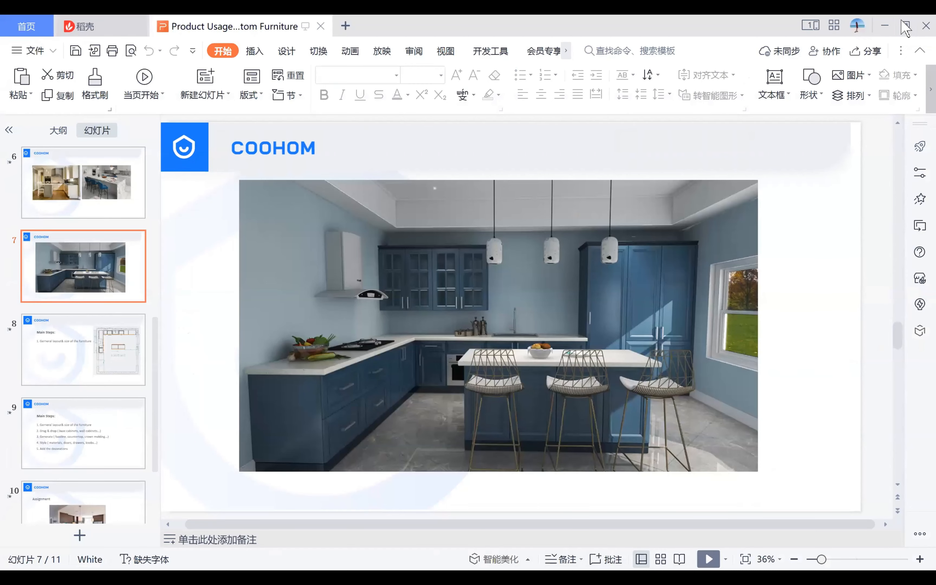
{"action": "key", "text": "alt+Tab"}
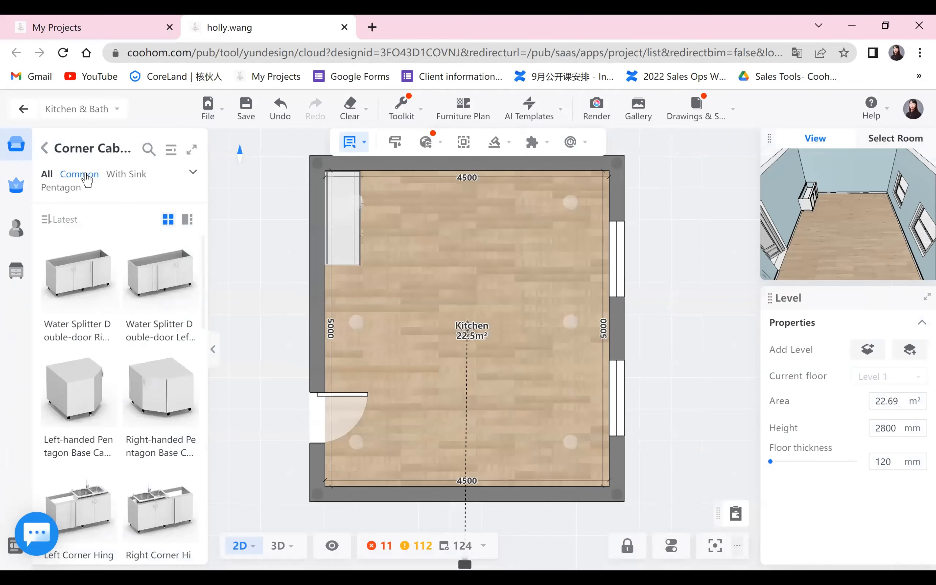
{"action": "left_click", "coordinate": [193, 172]}
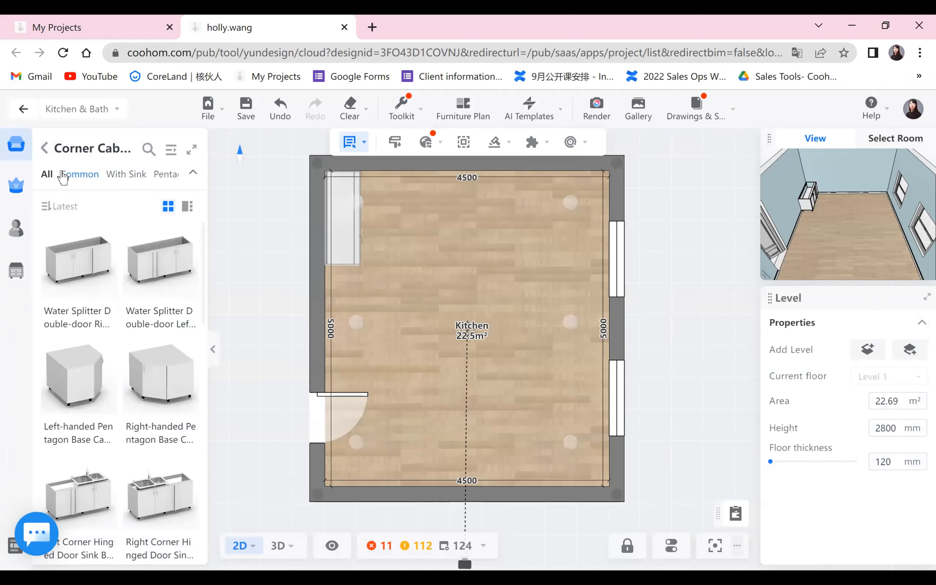
{"action": "left_click", "coordinate": [75, 175]}
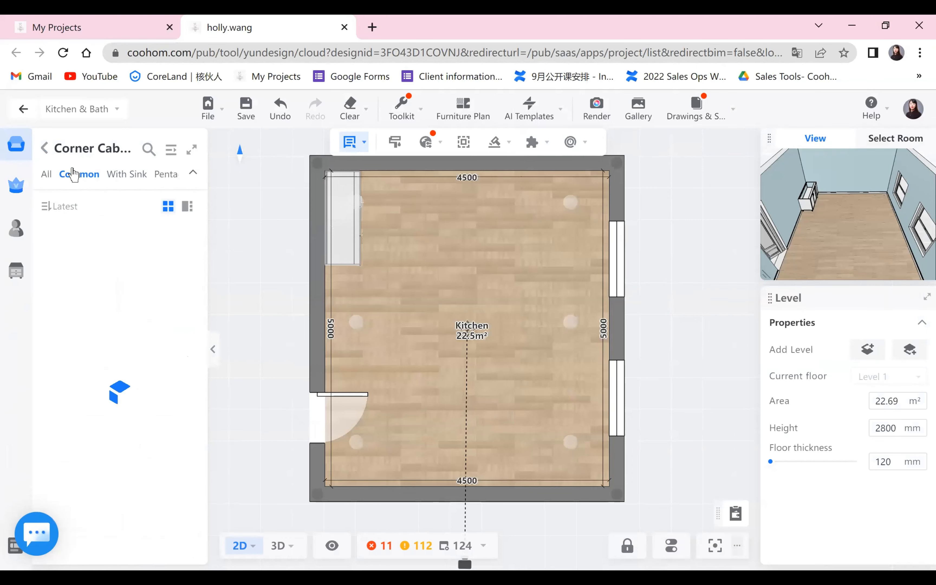
{"action": "left_click", "coordinate": [45, 149]}
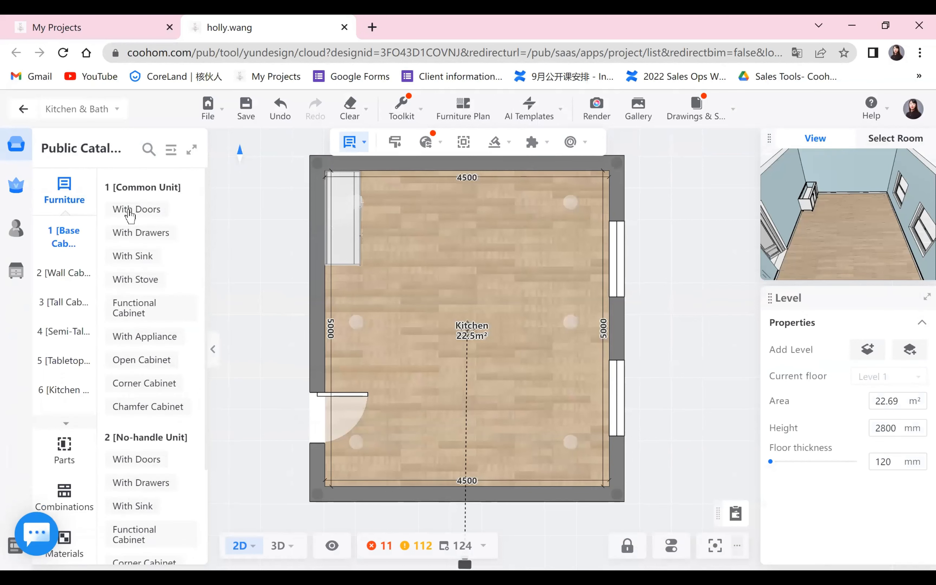
{"action": "left_click", "coordinate": [138, 231]}
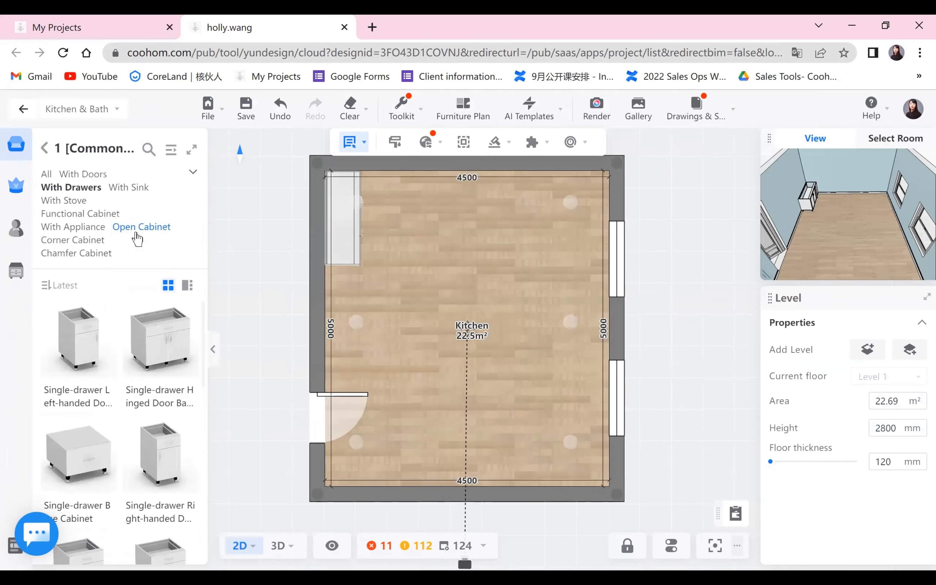
{"action": "scroll", "coordinate": [116, 422], "scroll_direction": "down", "scroll_amount": 5}
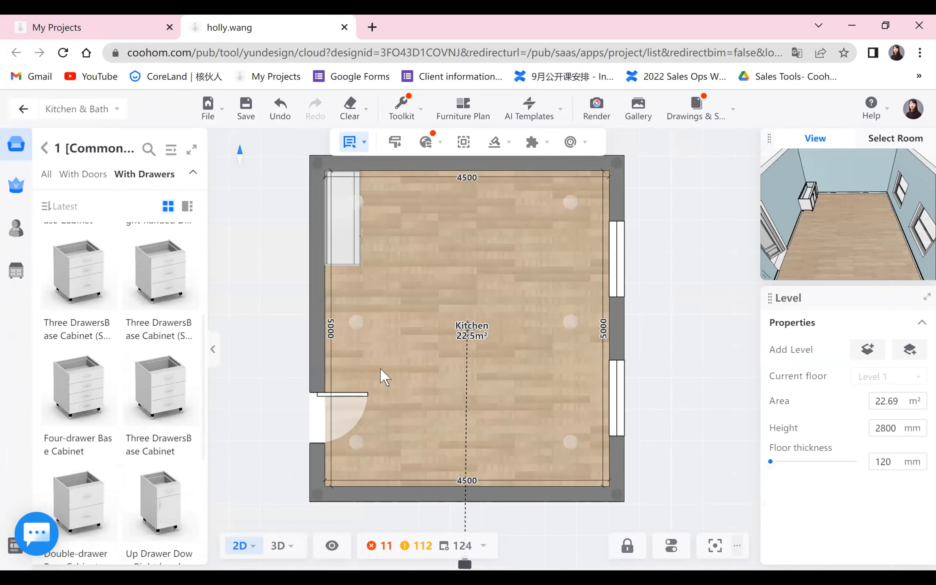
{"action": "left_click", "coordinate": [340, 279]}
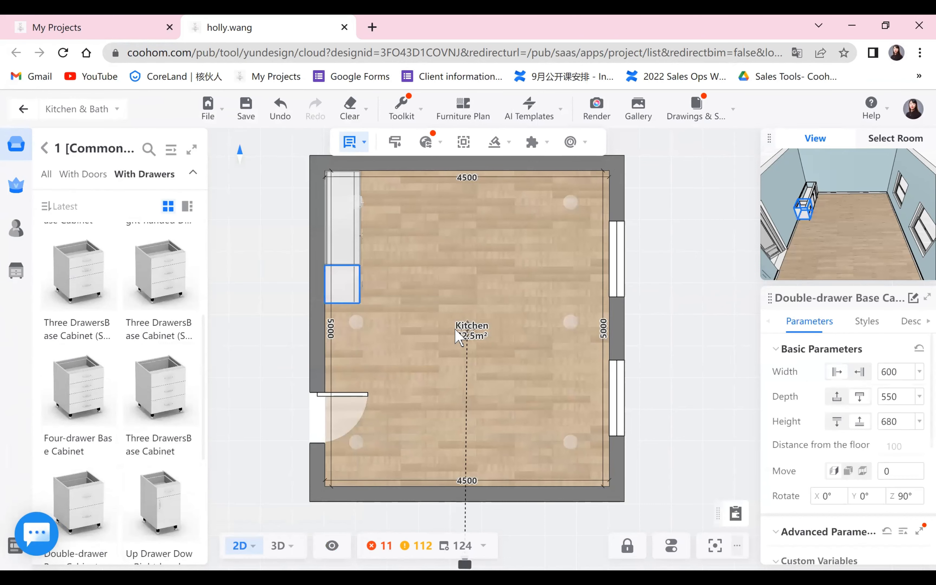
{"action": "left_click", "coordinate": [425, 359]}
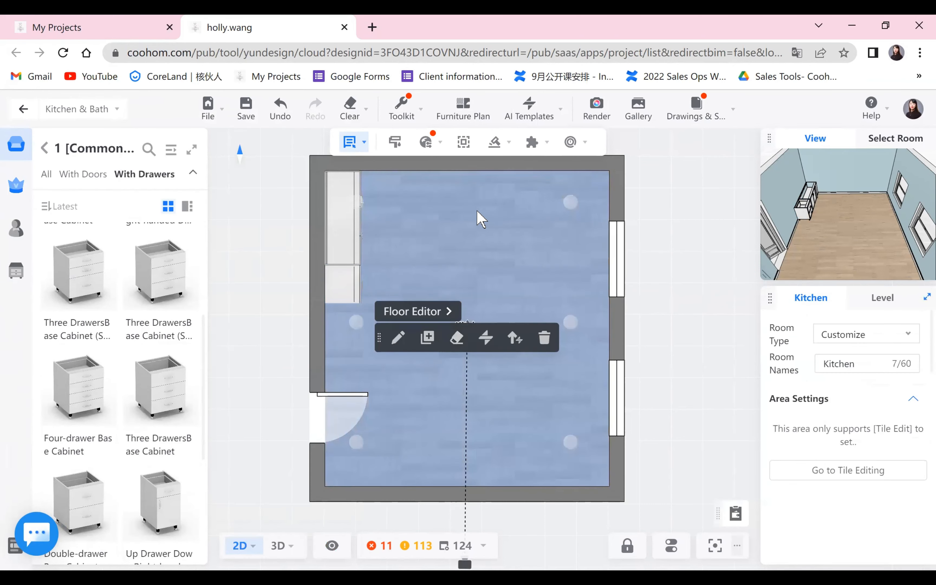
Duplicate the double-drawer base cabinet and place the copy directly below it along the left wall
{"action": "left_click", "coordinate": [342, 284]}
{"action": "left_click", "coordinate": [448, 239]}
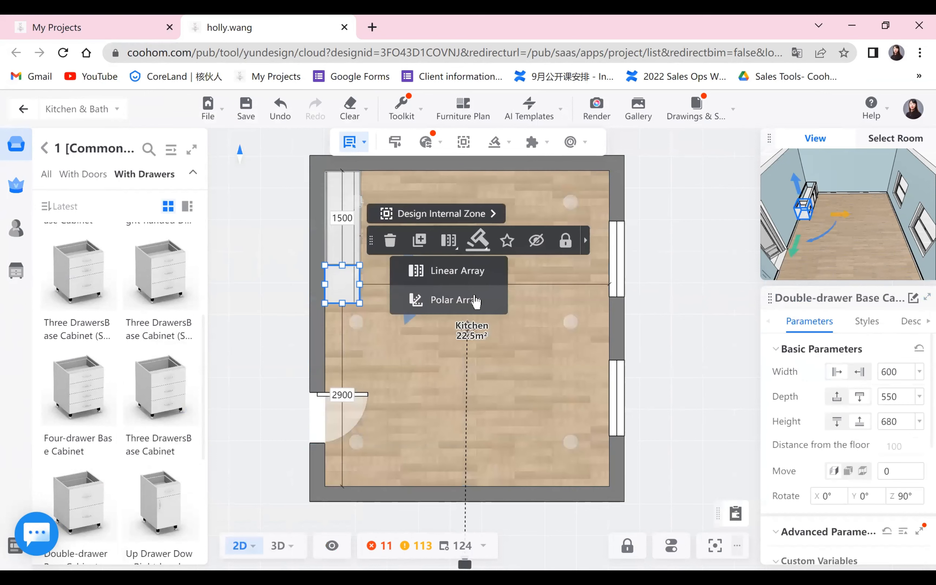
{"action": "left_click", "coordinate": [420, 243]}
{"action": "left_click", "coordinate": [348, 315]}
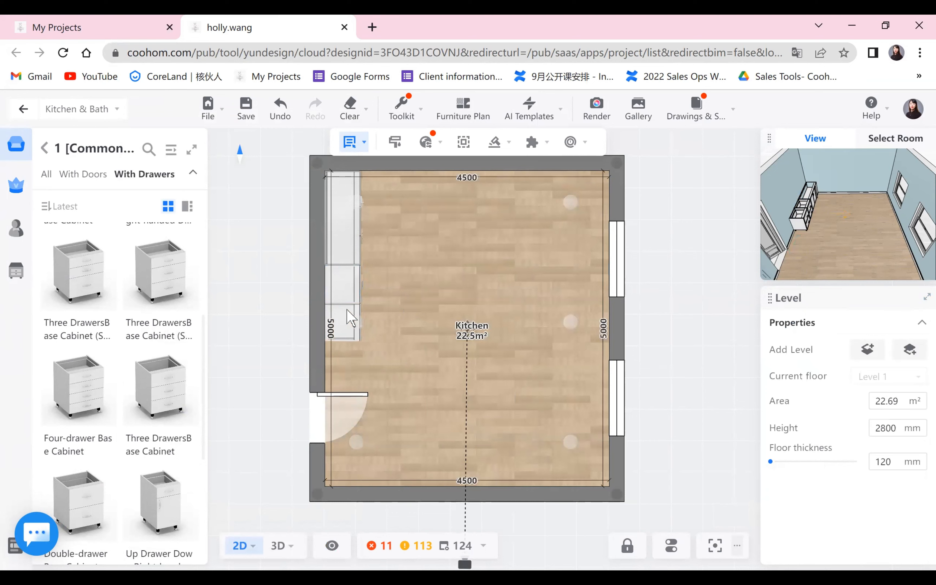
{"action": "left_click", "coordinate": [710, 359]}
Enlarge the 3D preview and turn it to examine the base cabinet run from the front
{"action": "left_click_drag", "start_coordinate": [768, 268], "coordinate": [441, 309]}
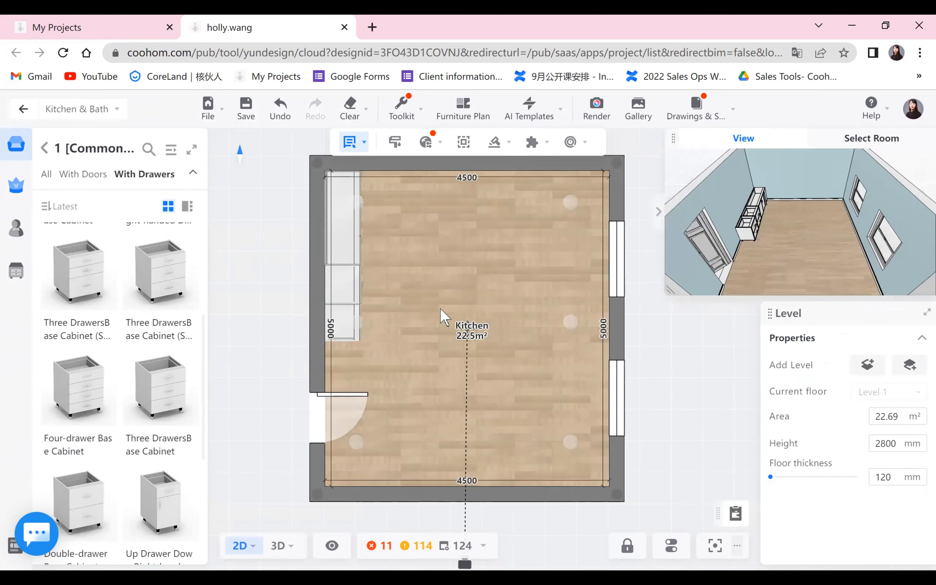
{"action": "mouse_move", "coordinate": [646, 322]}
{"action": "left_mouse_down"}
{"action": "mouse_move", "coordinate": [758, 310]}
{"action": "mouse_move", "coordinate": [655, 301]}
{"action": "mouse_move", "coordinate": [683, 319]}
{"action": "mouse_move", "coordinate": [721, 313]}
{"action": "mouse_move", "coordinate": [785, 248]}
{"action": "mouse_move", "coordinate": [779, 262]}
{"action": "left_mouse_up"}
{"action": "scroll", "coordinate": [645, 287], "scroll_direction": "up", "scroll_amount": 5}
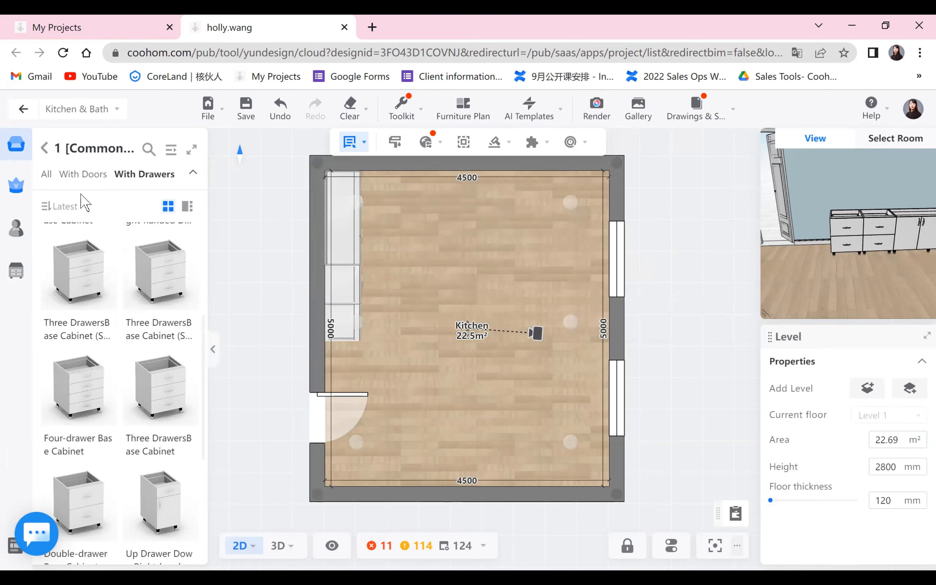
Place a 400 mm wide Fake Drawer Right-handed Door Base Cabinet against the plan's upper wall, just beside the corner cabinet
{"action": "left_click", "coordinate": [81, 181]}
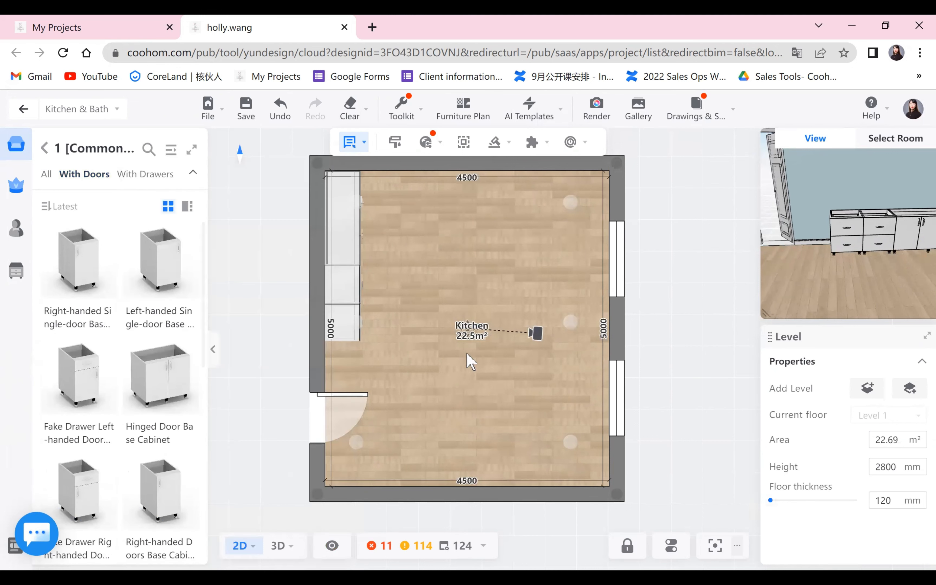
{"action": "left_click", "coordinate": [376, 188]}
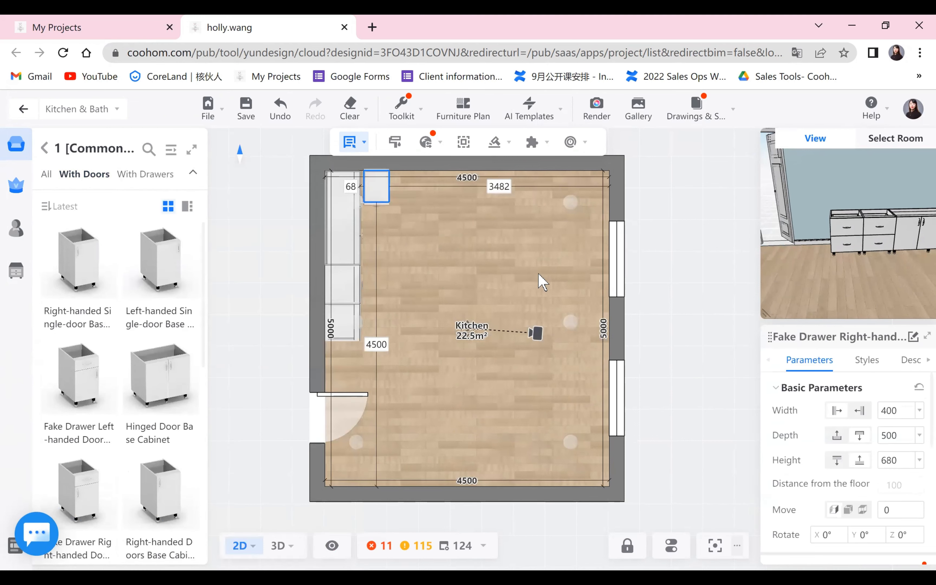
{"action": "left_click", "coordinate": [522, 318]}
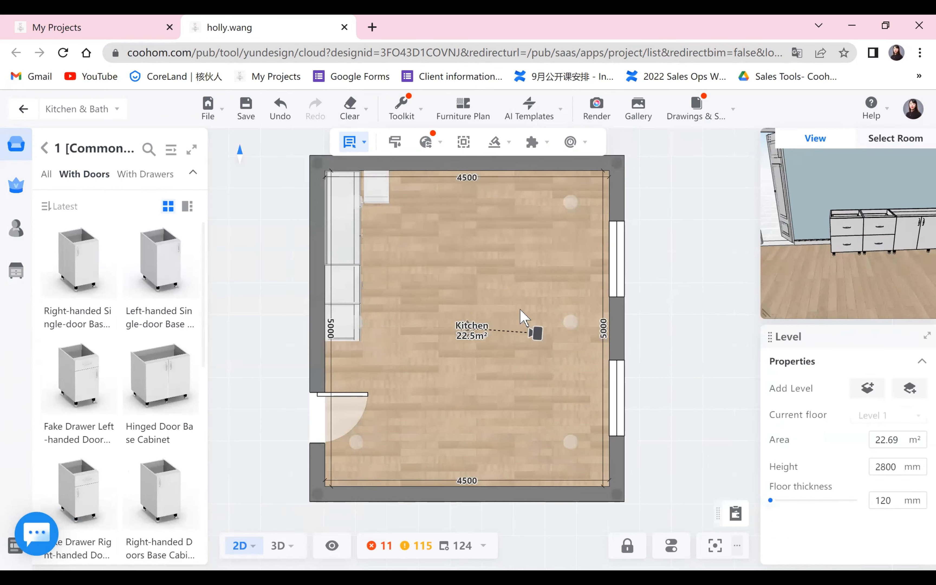
Examine the junction between the corner cabinet and the adjacent fake-drawer cabinet in the floor plan and the 3D preview
{"action": "scroll", "coordinate": [406, 239], "scroll_direction": "up", "scroll_amount": 4}
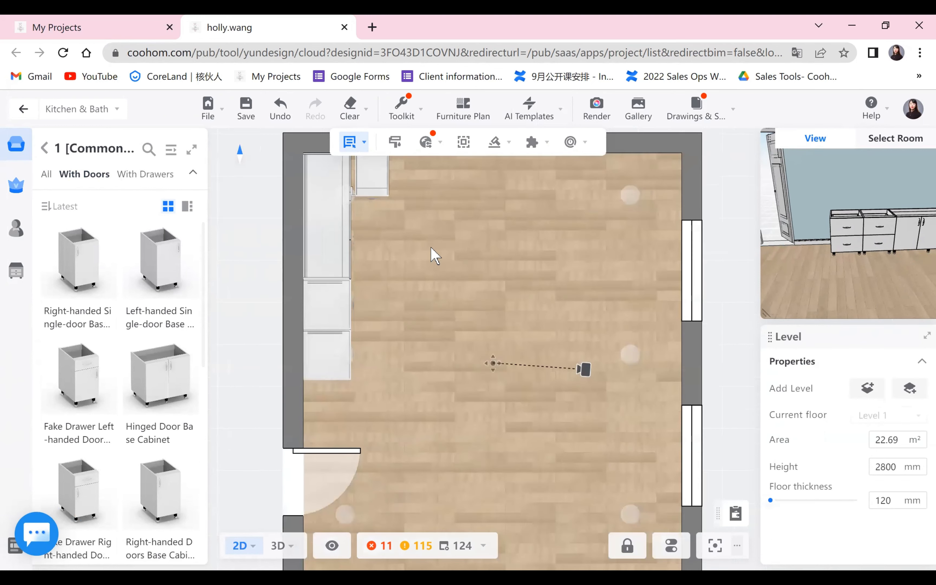
{"action": "scroll", "coordinate": [441, 381], "scroll_direction": "up", "scroll_amount": 6}
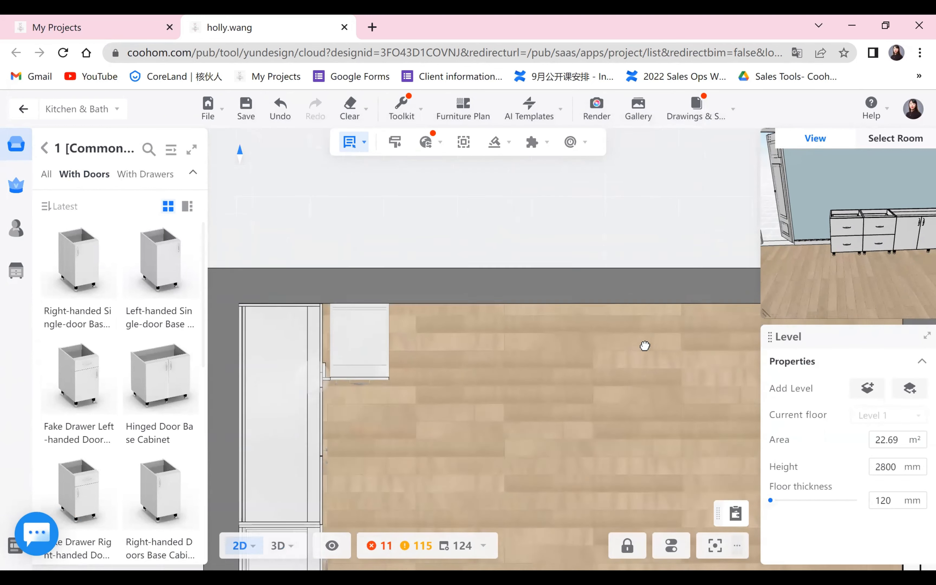
{"action": "left_click", "coordinate": [415, 298]}
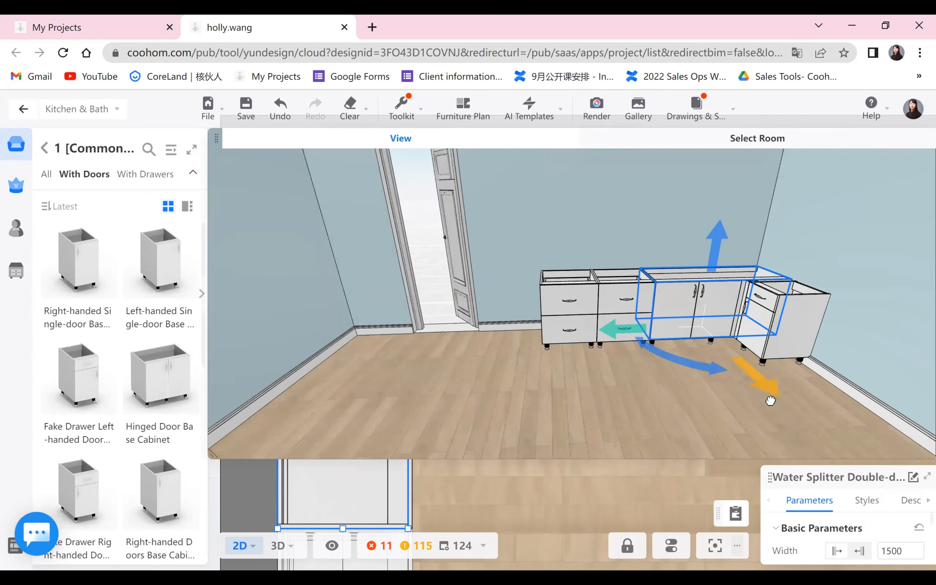
{"action": "left_click_drag", "start_coordinate": [565, 202], "coordinate": [920, 237]}
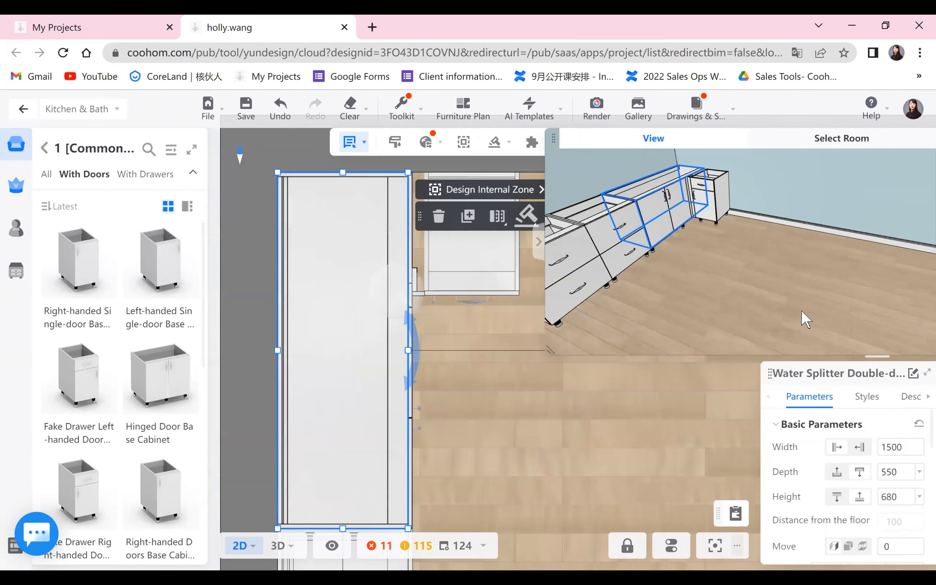
{"action": "left_click", "coordinate": [489, 393]}
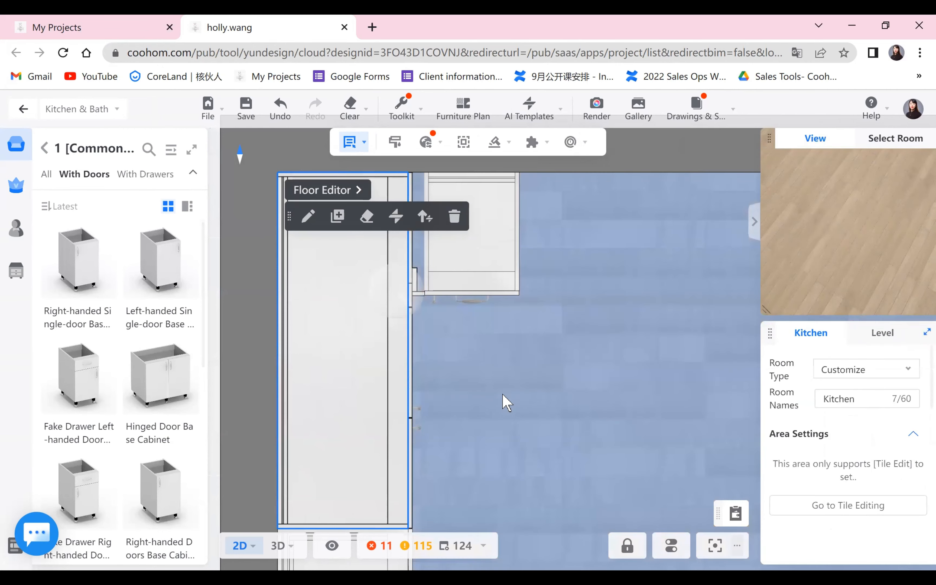
{"action": "scroll", "coordinate": [492, 309], "scroll_direction": "down", "scroll_amount": 3}
{"action": "scroll", "coordinate": [413, 339], "scroll_direction": "down", "scroll_amount": 3}
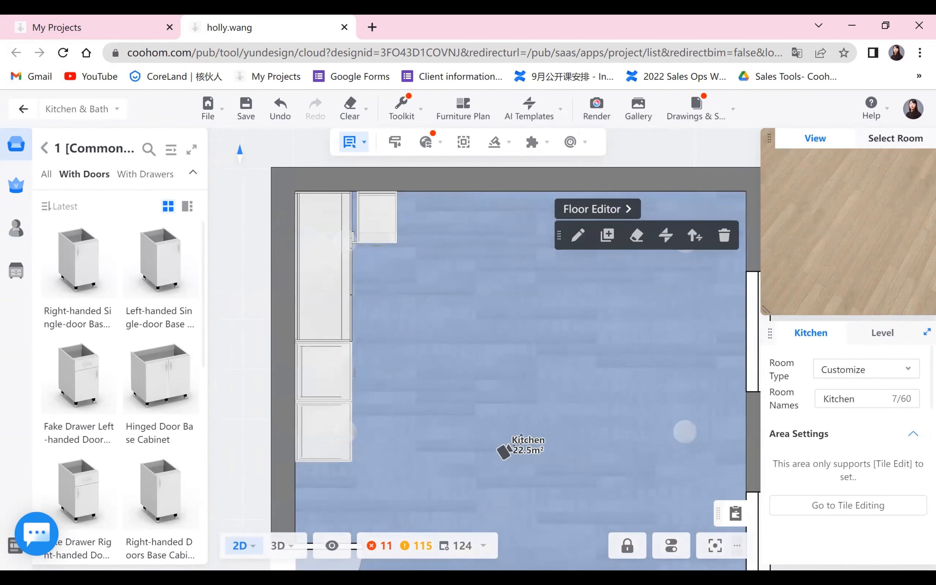
Check the reference kitchen slide in WPS, and place a Bottom Drawer Microwave Oven cabinet from Coohom's With Appliance category beside the fake-drawer cabinet
{"action": "key", "text": "alt+Tab"}
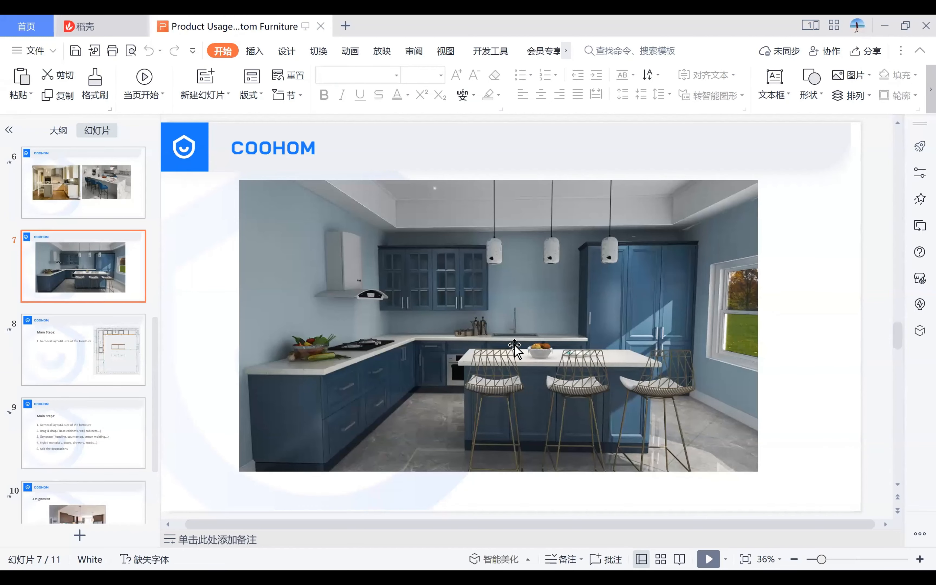
{"action": "left_click", "coordinate": [883, 27]}
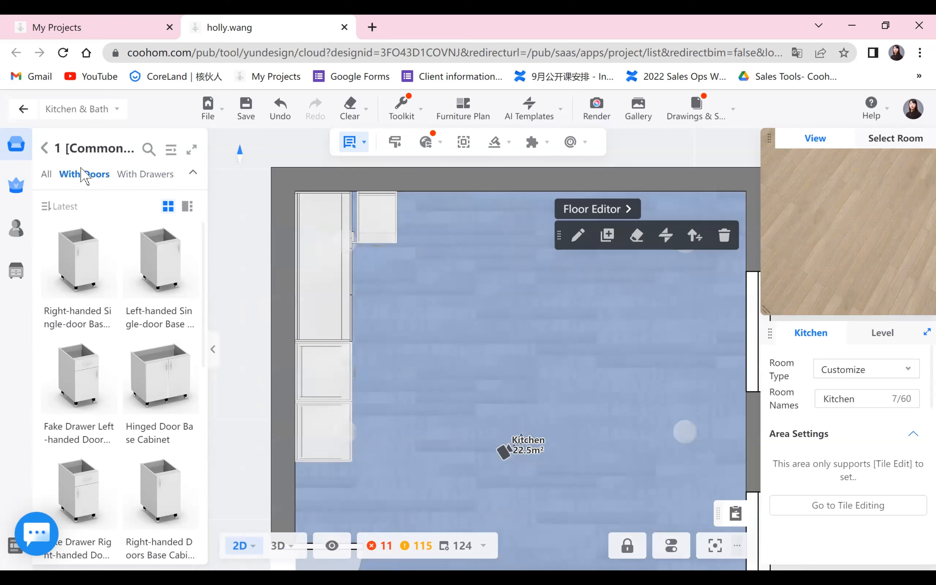
{"action": "left_click", "coordinate": [193, 173]}
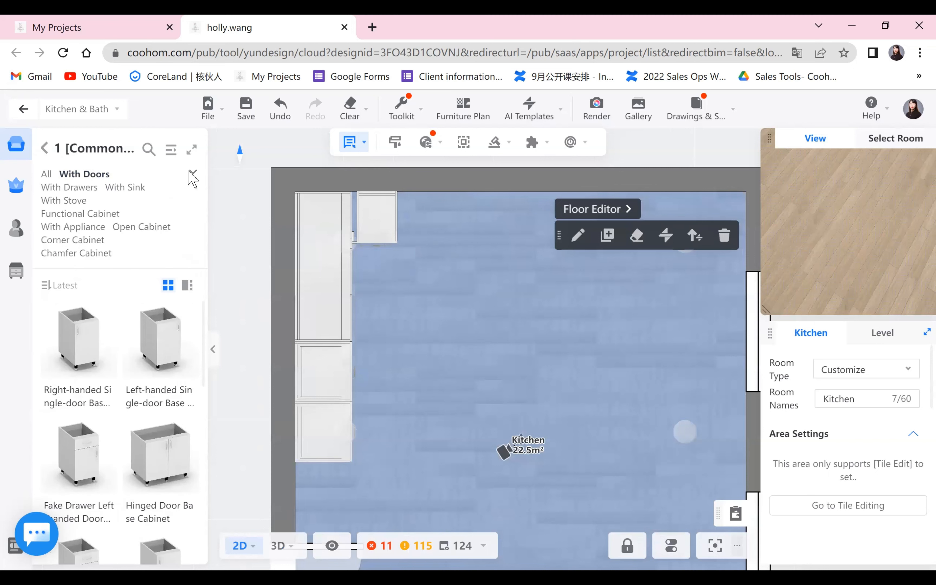
{"action": "left_click", "coordinate": [71, 227]}
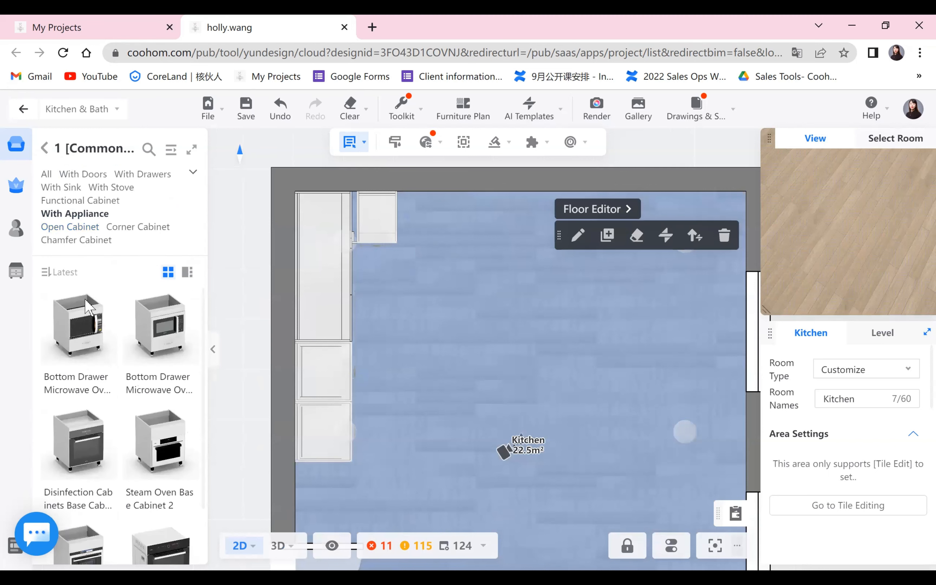
{"action": "left_click", "coordinate": [96, 344]}
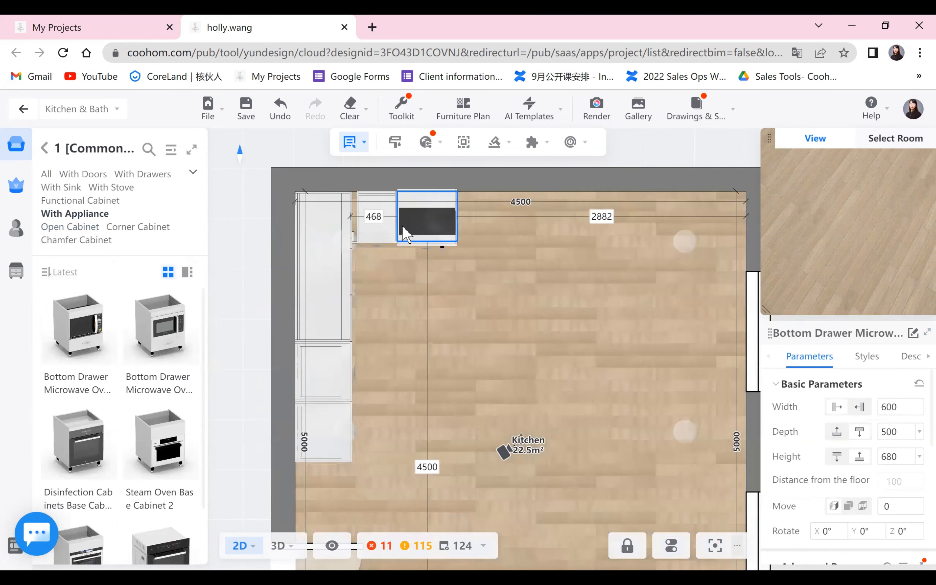
{"action": "left_click", "coordinate": [428, 231]}
{"action": "left_click", "coordinate": [505, 391]}
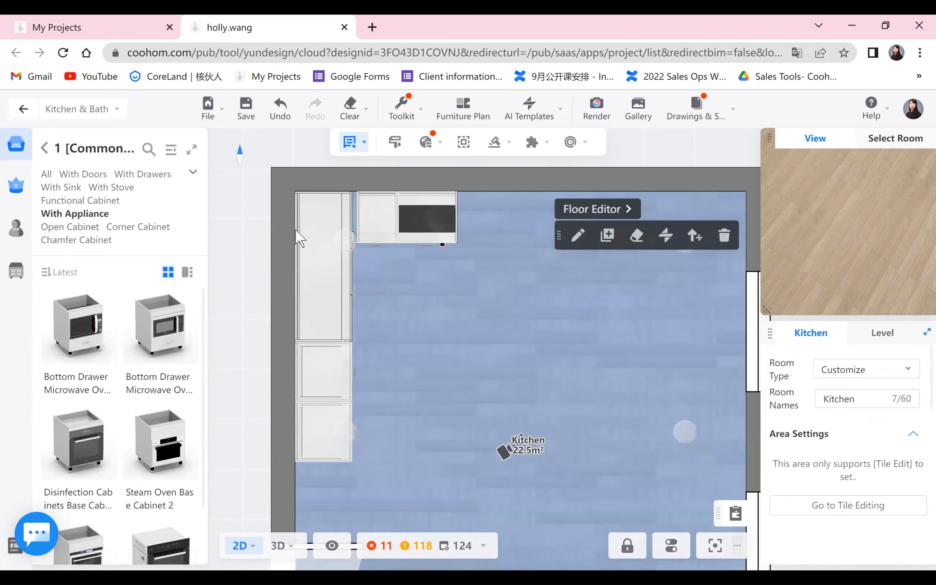
Place an 800 mm wide Hinged Door Base Cabinet against the upper wall, directly beside the microwave oven cabinet
{"action": "left_click", "coordinate": [83, 174]}
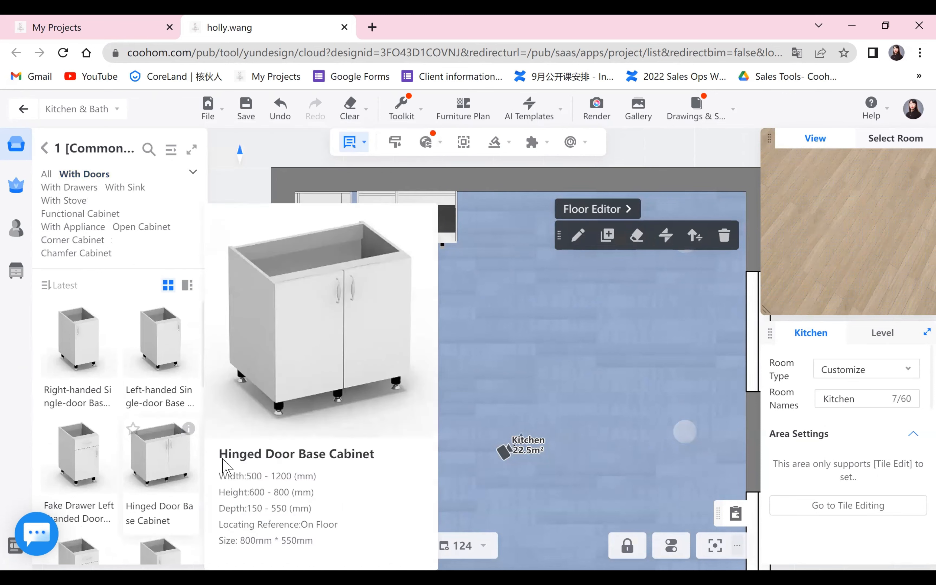
{"action": "left_click", "coordinate": [182, 429]}
{"action": "left_click", "coordinate": [488, 231]}
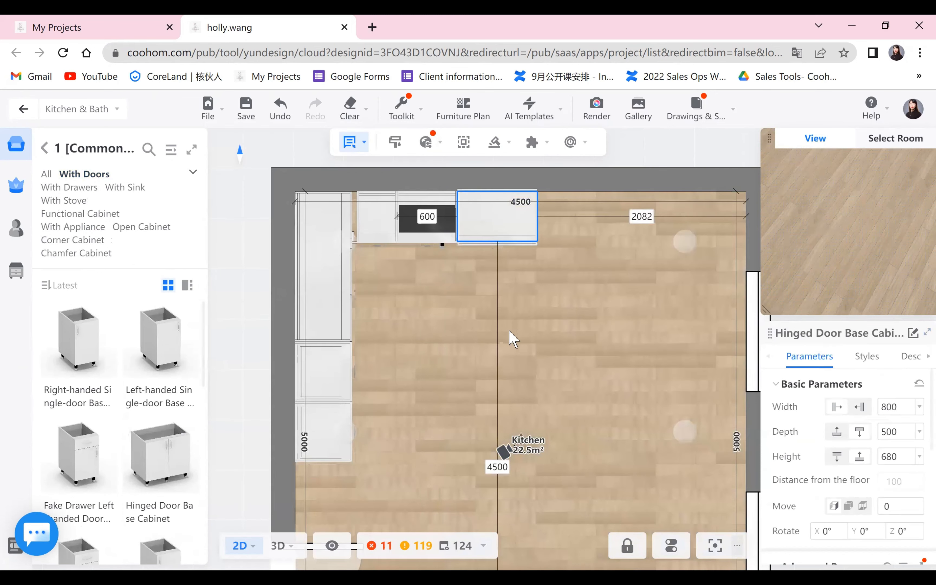
{"action": "left_click", "coordinate": [626, 393]}
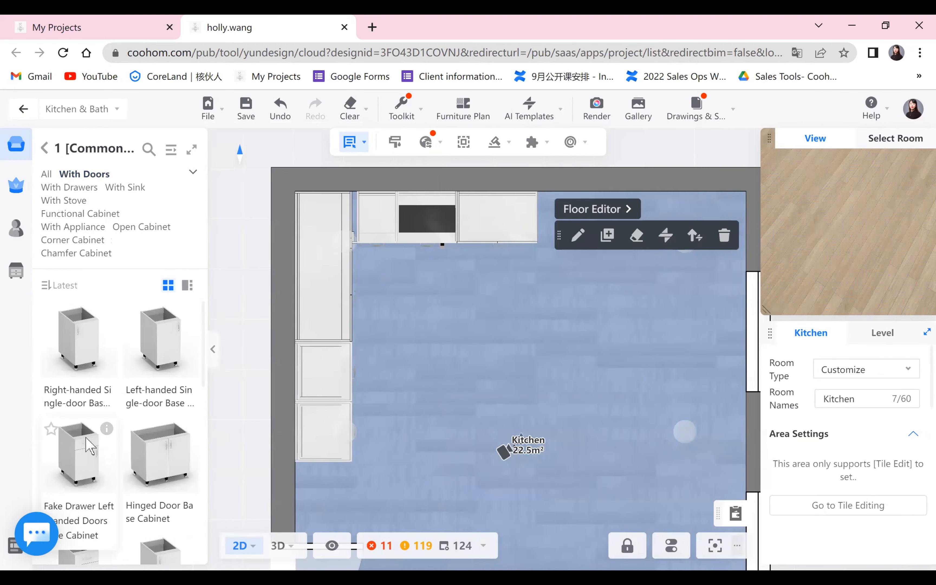
Place a Fake Drawer Right-handed Doors Base Cabinet at the open end of the base cabinet run along the upper wall
{"action": "scroll", "coordinate": [94, 479], "scroll_direction": "down", "scroll_amount": 3}
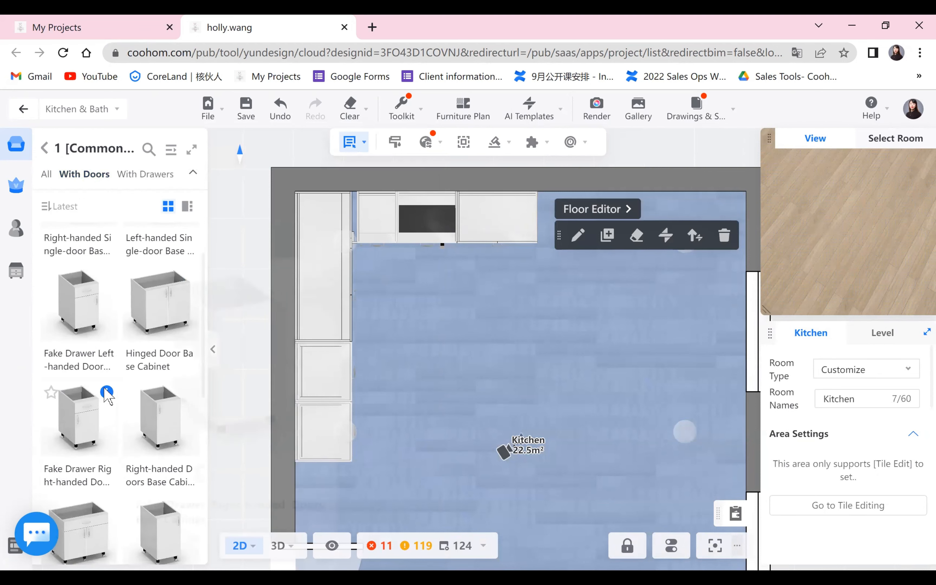
{"action": "mouse_move", "coordinate": [102, 426]}
{"action": "left_click_drag", "start_coordinate": [102, 425], "coordinate": [565, 236]}
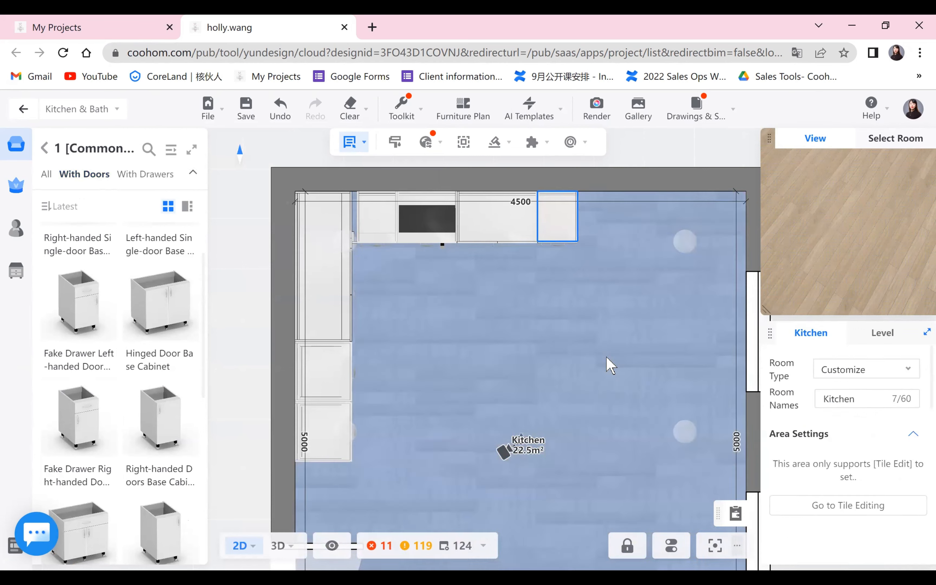
{"action": "left_click", "coordinate": [590, 319]}
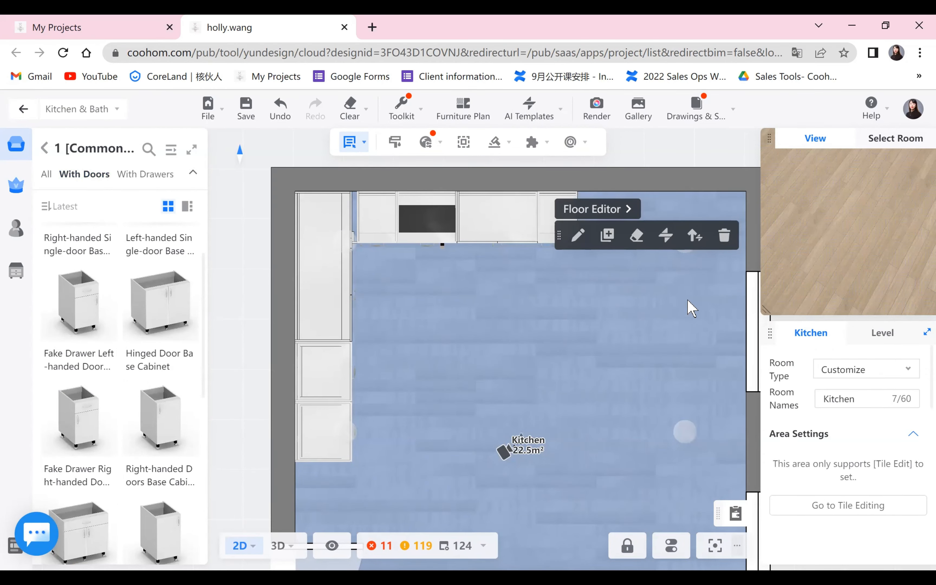
Add a Right-handed Doors High Cabinet from the common tall cabinets with doors, directly beside the last base cabinet
{"action": "scroll", "coordinate": [671, 342], "scroll_direction": "down", "scroll_amount": 1}
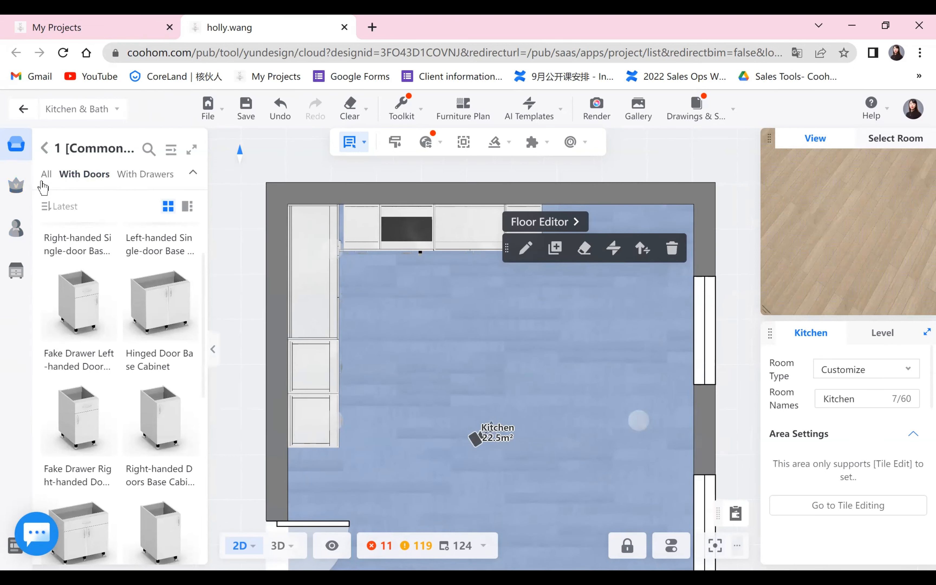
{"action": "left_click", "coordinate": [46, 148]}
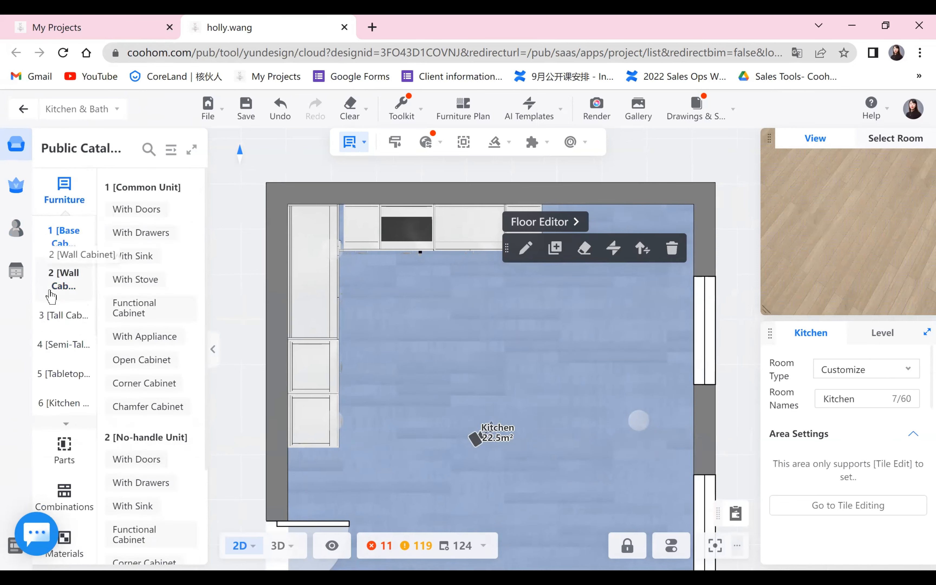
{"action": "left_click", "coordinate": [69, 304]}
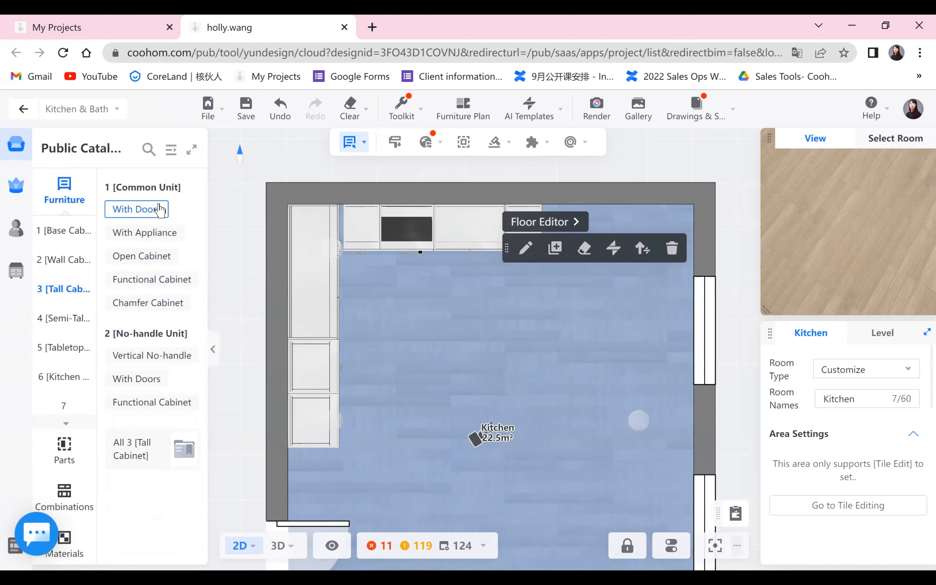
{"action": "left_click", "coordinate": [136, 209]}
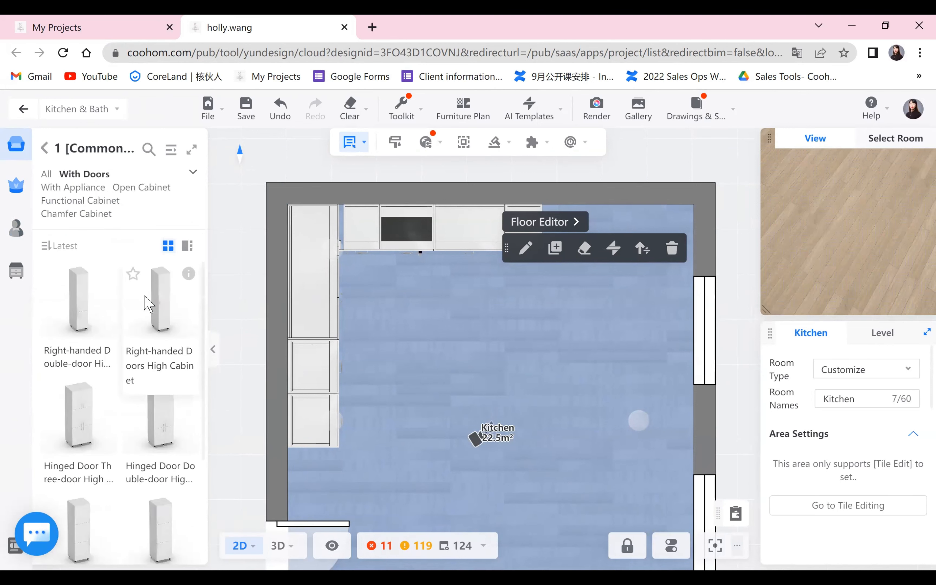
{"action": "mouse_move", "coordinate": [190, 271]}
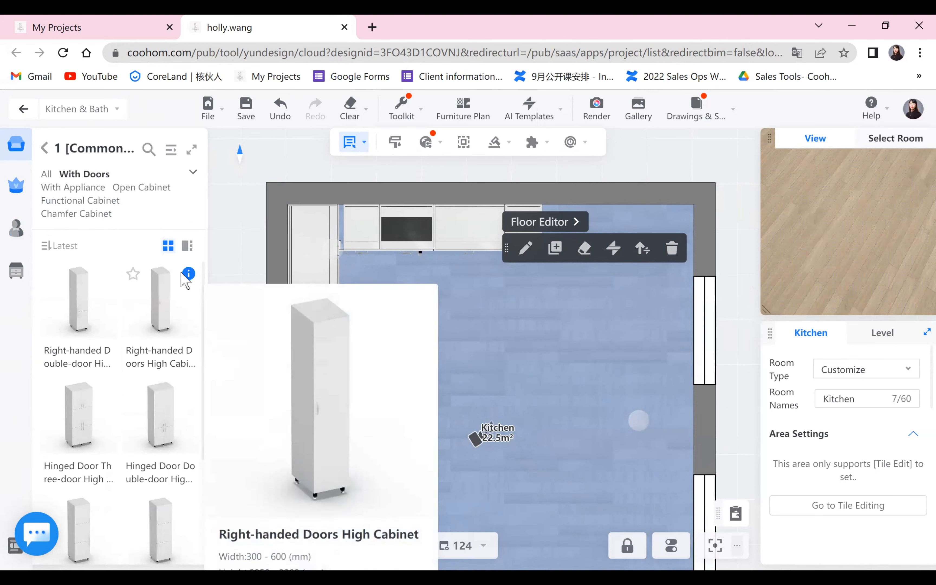
{"action": "left_click", "coordinate": [163, 292]}
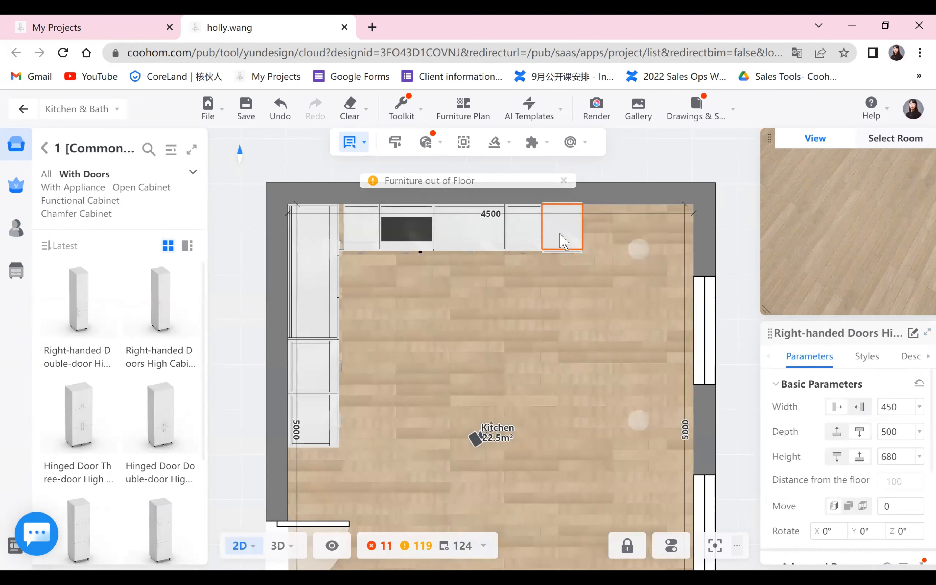
{"action": "left_click", "coordinate": [561, 240]}
{"action": "left_click", "coordinate": [623, 354]}
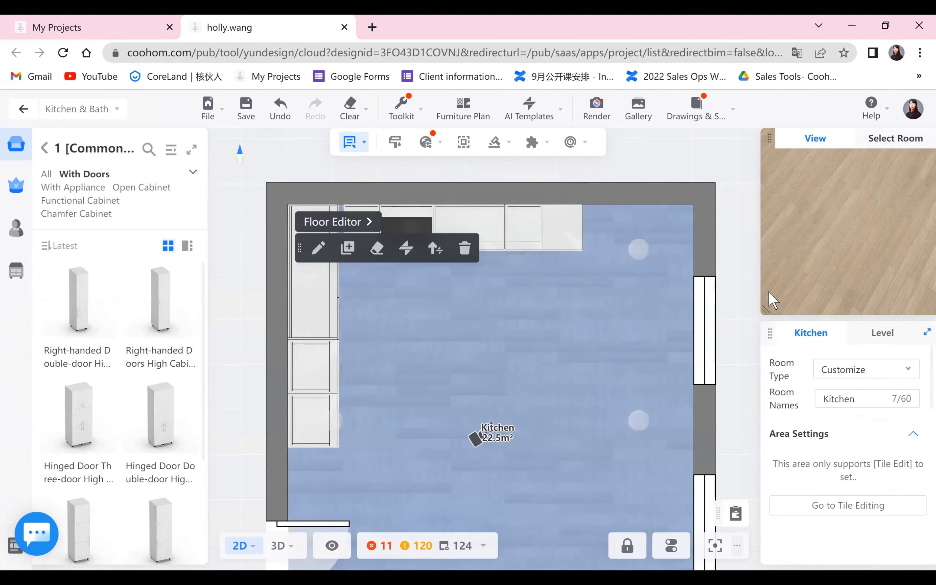
Set the right-handed high cabinet's height to 2000 mm and view the cabinet run in the 3D preview
{"action": "left_click", "coordinate": [561, 231]}
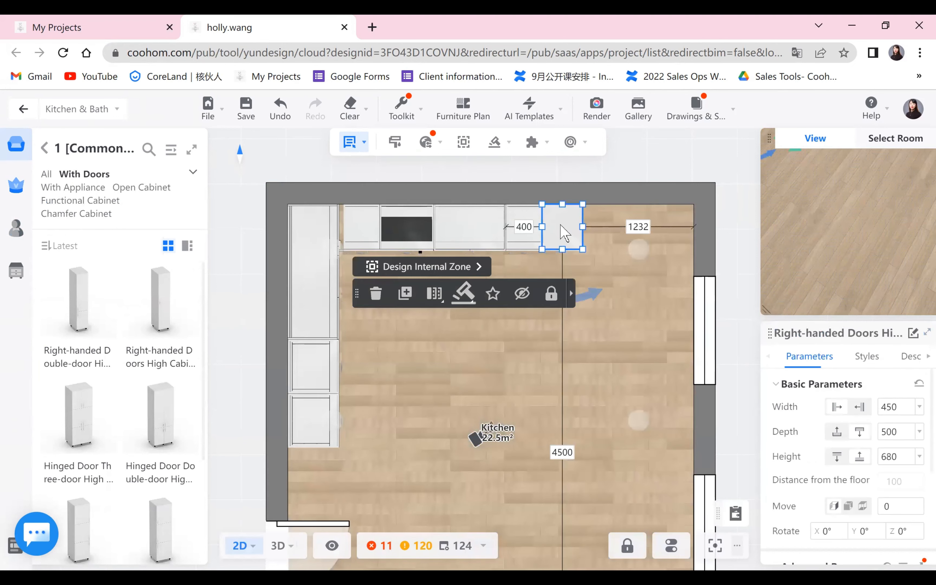
{"action": "left_click", "coordinate": [898, 457]}
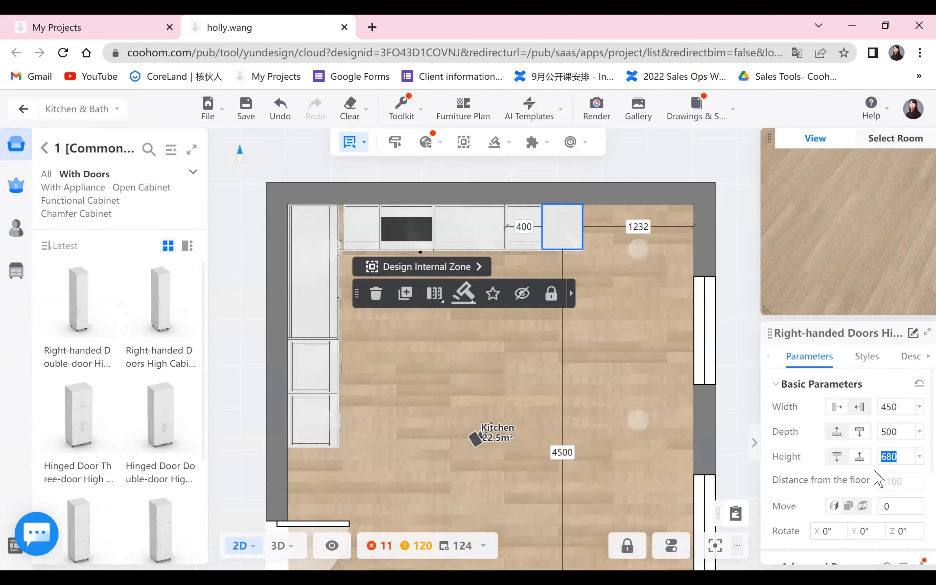
{"action": "type", "text": "2000"}
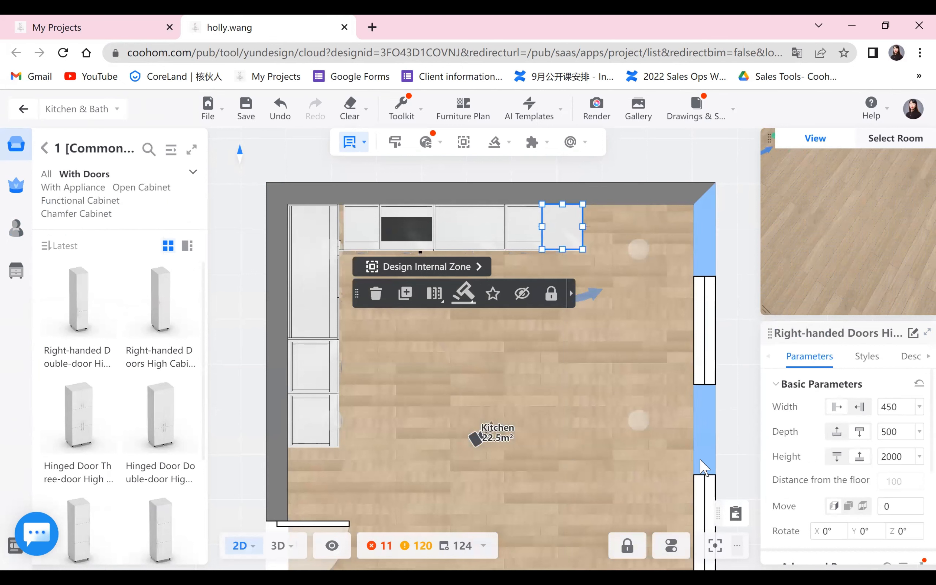
{"action": "key", "text": "Return"}
{"action": "scroll", "coordinate": [838, 467], "scroll_direction": "down", "scroll_amount": 2}
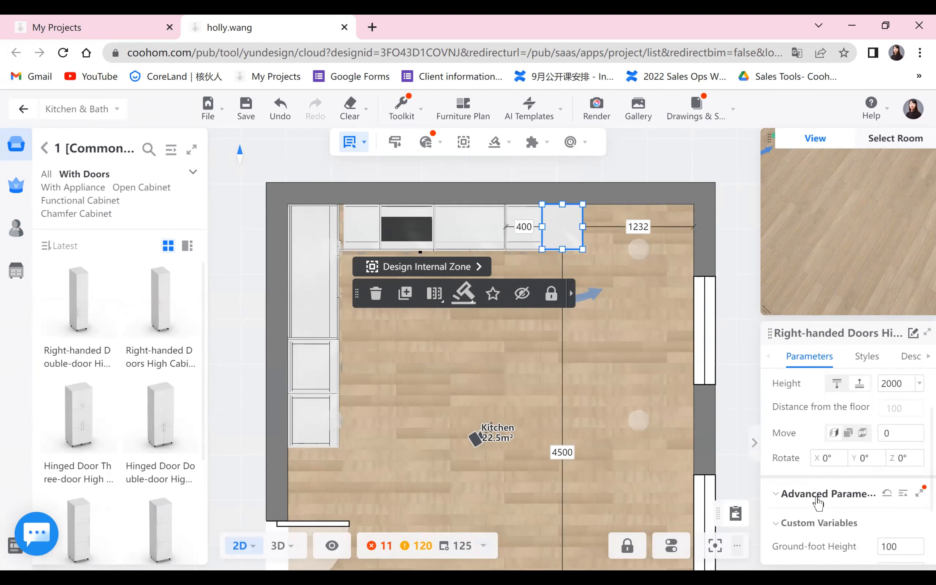
{"action": "left_click_drag", "start_coordinate": [764, 310], "coordinate": [479, 410]}
{"action": "left_click_drag", "start_coordinate": [716, 203], "coordinate": [618, 258]}
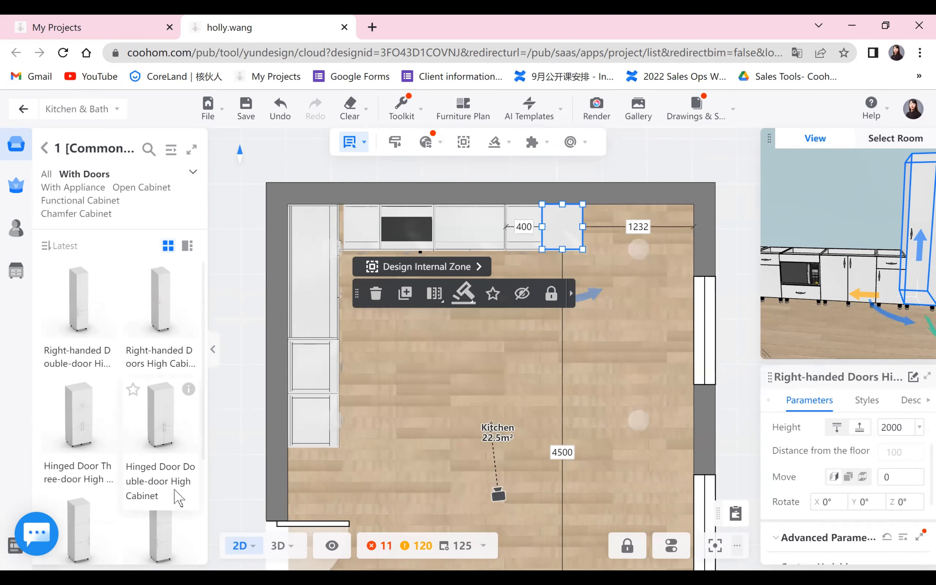
Place a Hinged Door Three-door High Cabinet in the space between the single-door high cabinet and the side wall
{"action": "scroll", "coordinate": [176, 497], "scroll_direction": "down", "scroll_amount": 4}
{"action": "scroll", "coordinate": [139, 507], "scroll_direction": "up", "scroll_amount": 3}
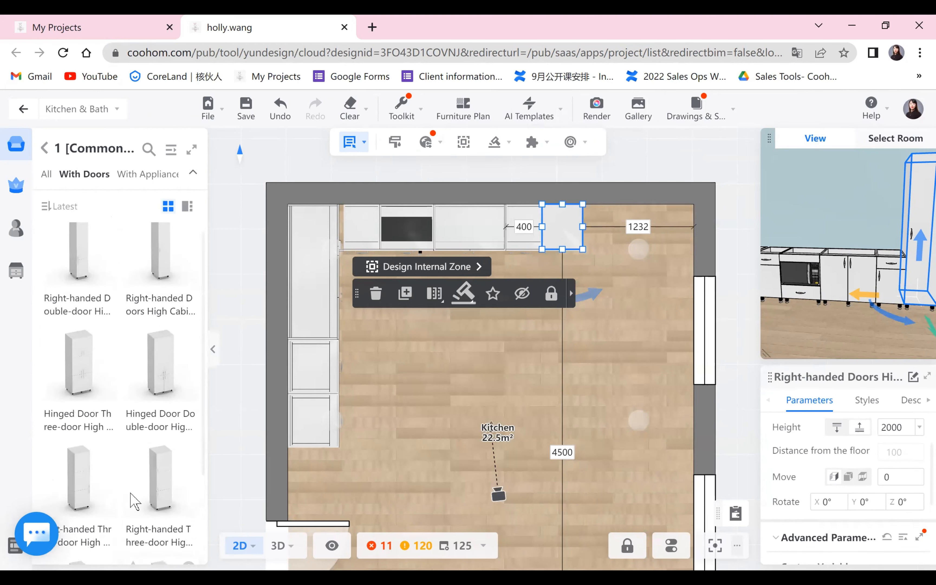
{"action": "mouse_move", "coordinate": [106, 351]}
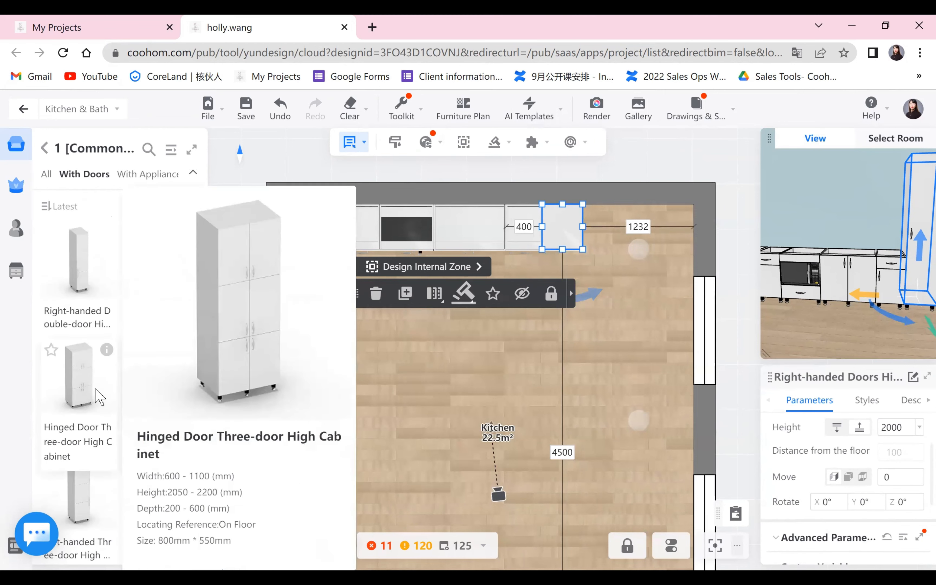
{"action": "left_click", "coordinate": [627, 243]}
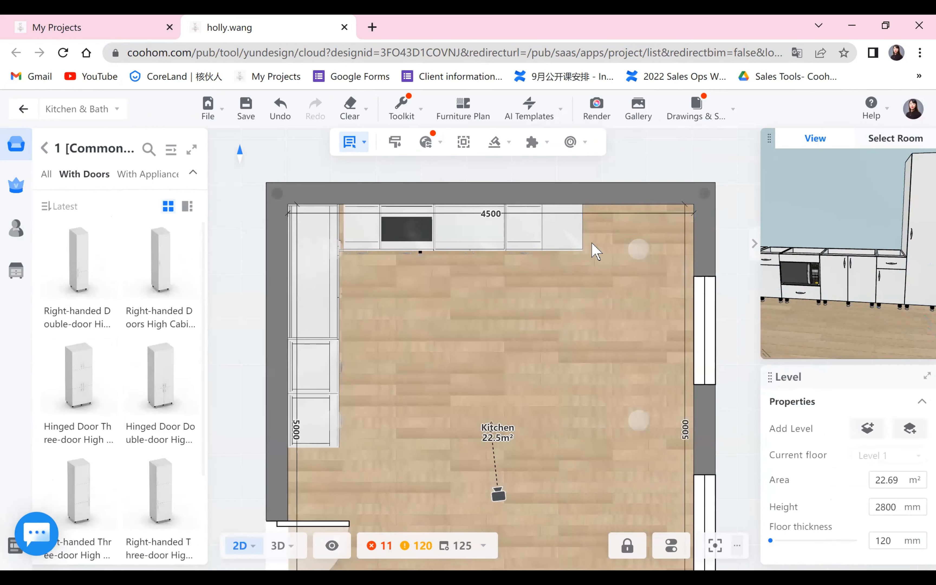
{"action": "left_click", "coordinate": [595, 252]}
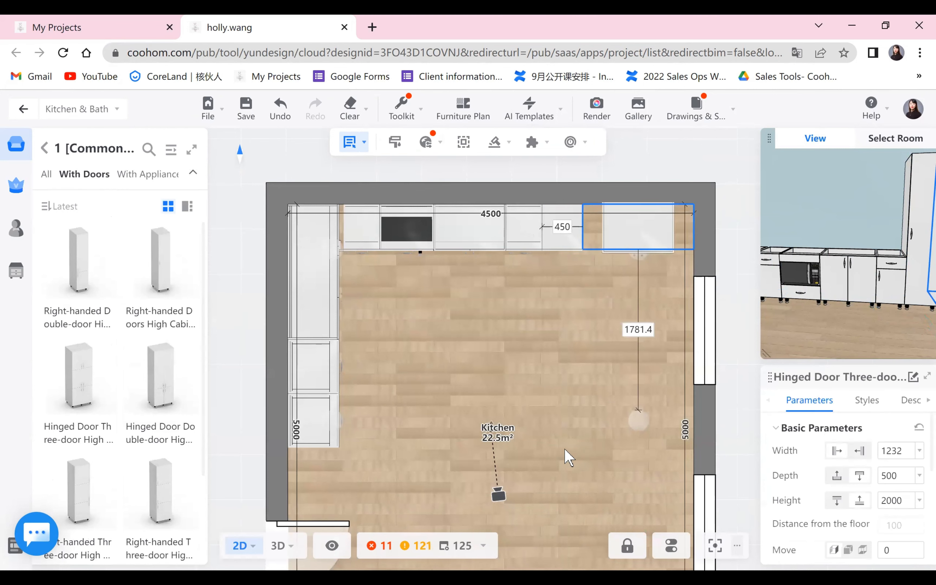
{"action": "left_click", "coordinate": [568, 458]}
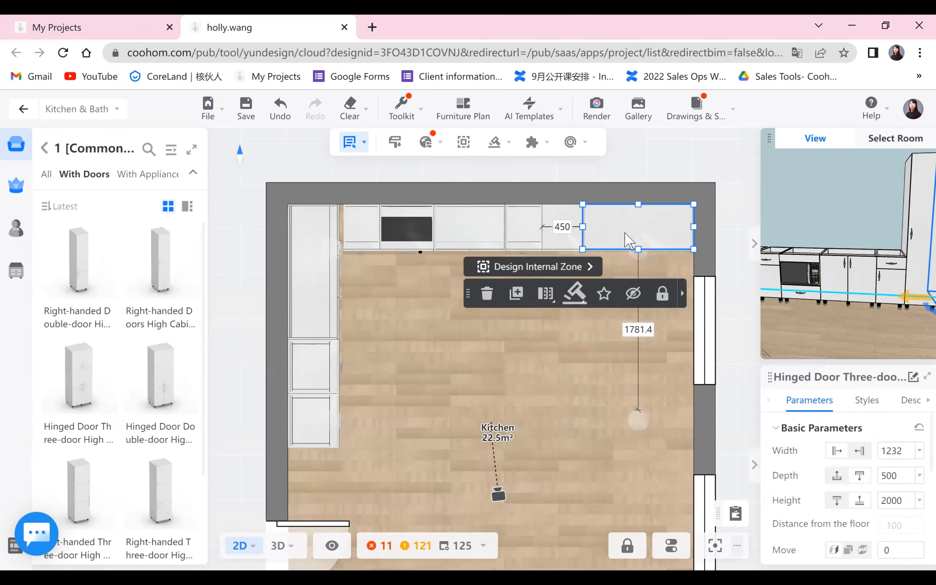
Set the three-door high cabinet's width to 1200 mm, adjusting only the side facing the wall
{"action": "left_click", "coordinate": [639, 240]}
{"action": "left_click", "coordinate": [639, 238]}
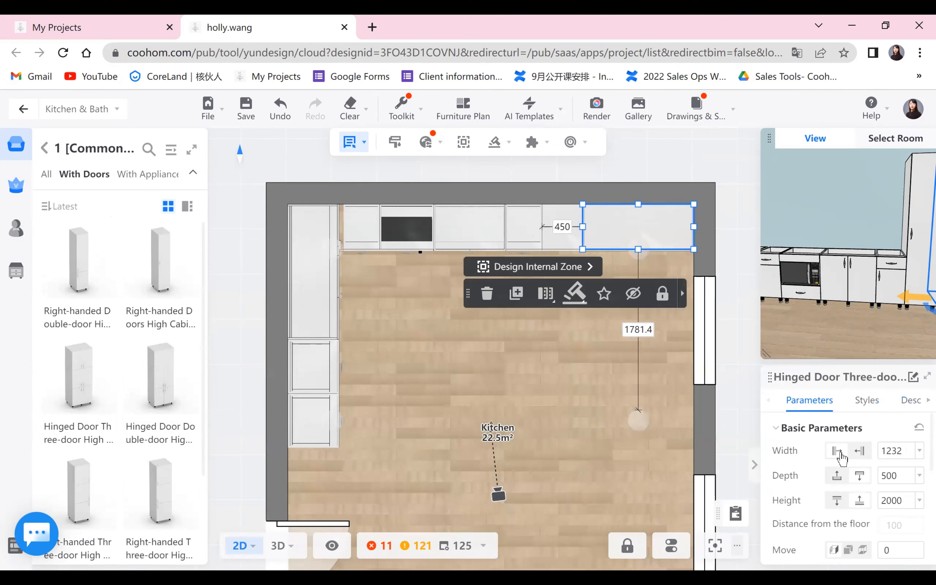
{"action": "left_click", "coordinate": [837, 450]}
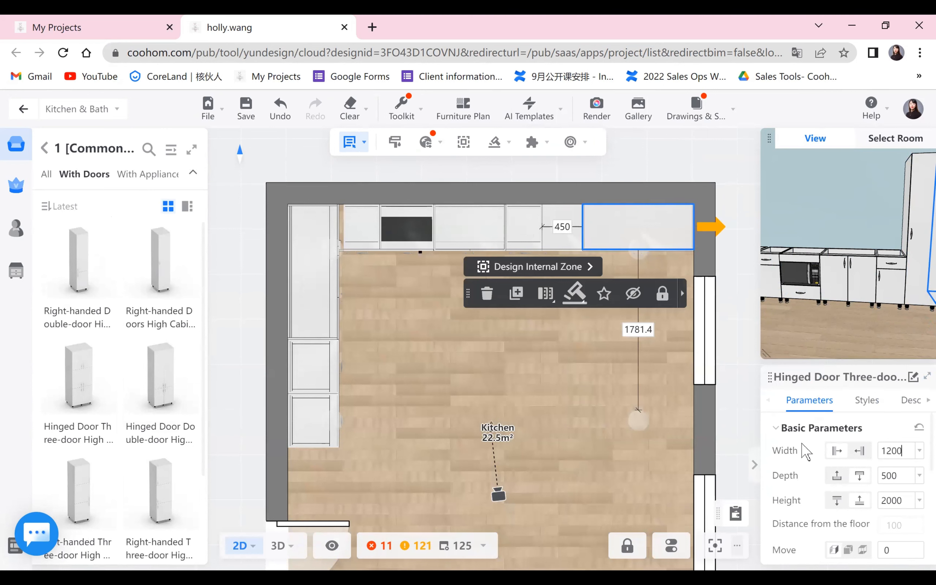
{"action": "type", "text": "1200"}
{"action": "key", "text": "Return"}
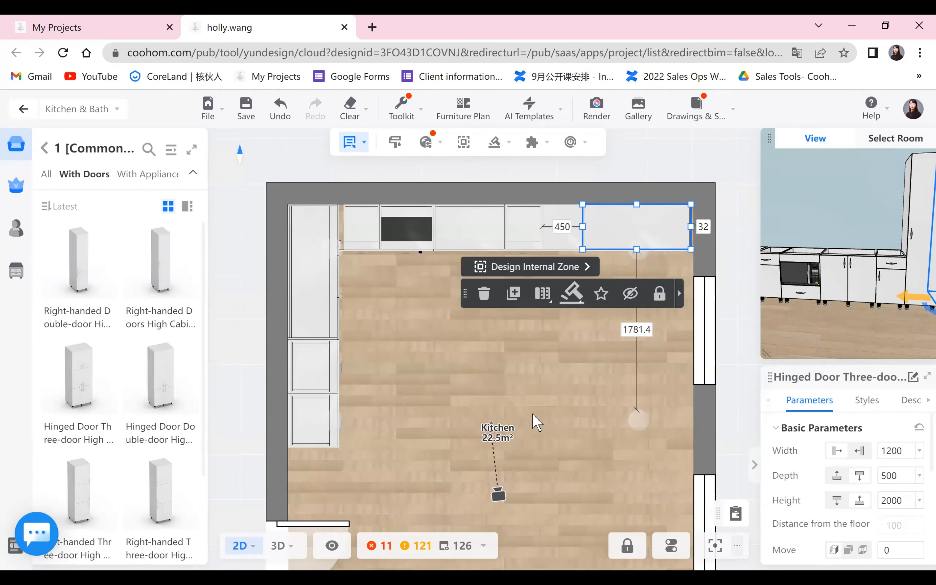
Add a High Cabinet Flat Filler (Right) from the auxiliary tall fillers in the gap between the three-door high cabinet and the wall
{"action": "left_click", "coordinate": [610, 326]}
{"action": "scroll", "coordinate": [503, 307], "scroll_direction": "up", "scroll_amount": 3}
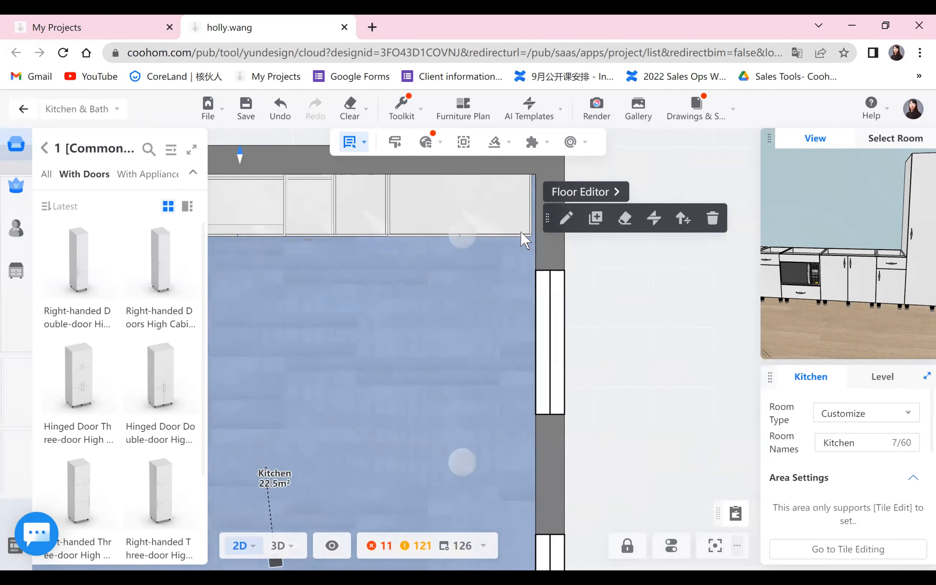
{"action": "left_click", "coordinate": [677, 434]}
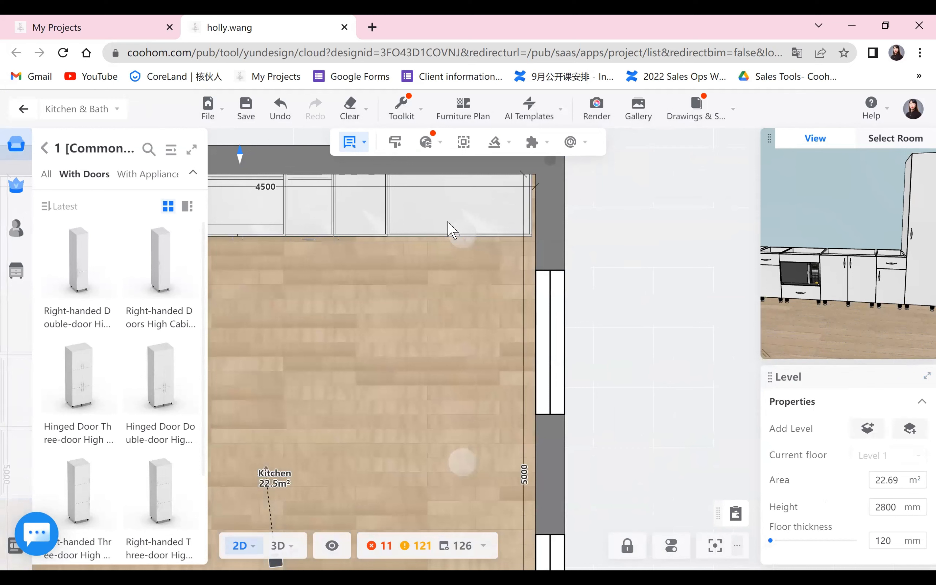
{"action": "left_click", "coordinate": [529, 230]}
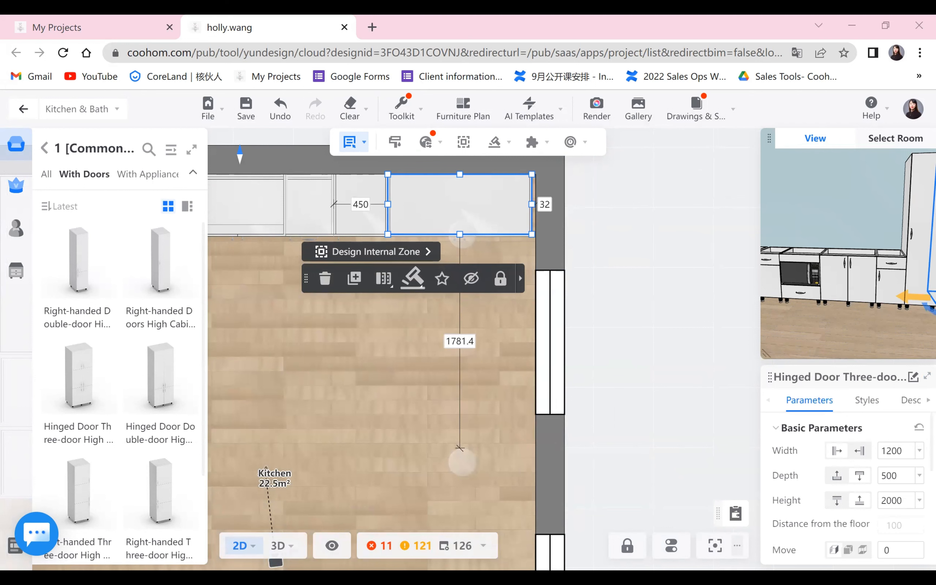
{"action": "left_click", "coordinate": [44, 147]}
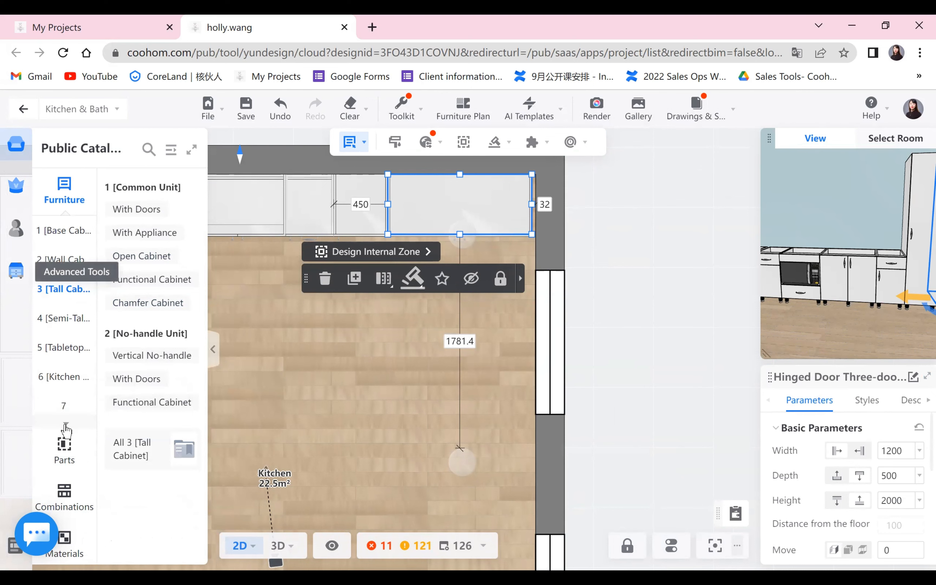
{"action": "scroll", "coordinate": [54, 387], "scroll_direction": "down", "scroll_amount": 3}
{"action": "left_click", "coordinate": [56, 372]}
{"action": "left_click", "coordinate": [58, 355]}
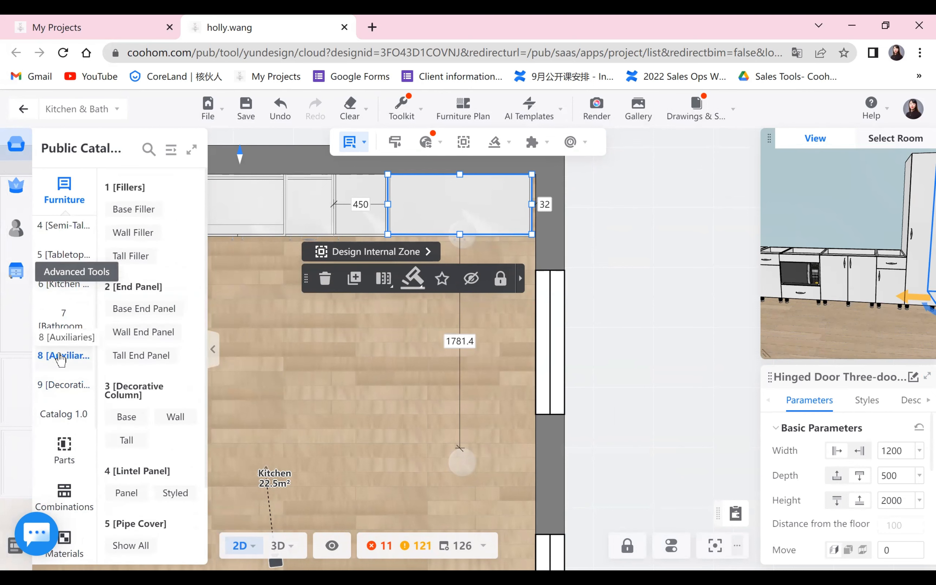
{"action": "left_click", "coordinate": [134, 256]}
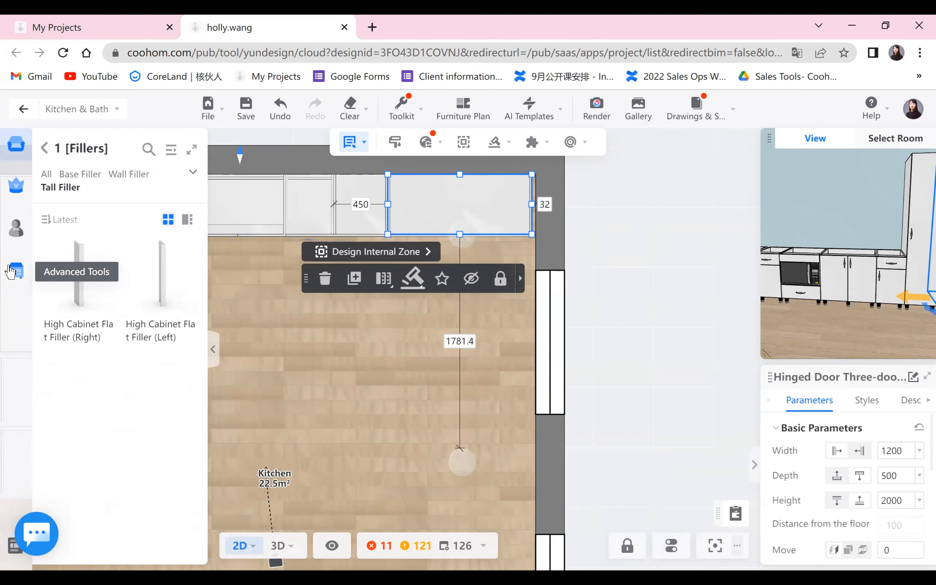
{"action": "mouse_move", "coordinate": [77, 278]}
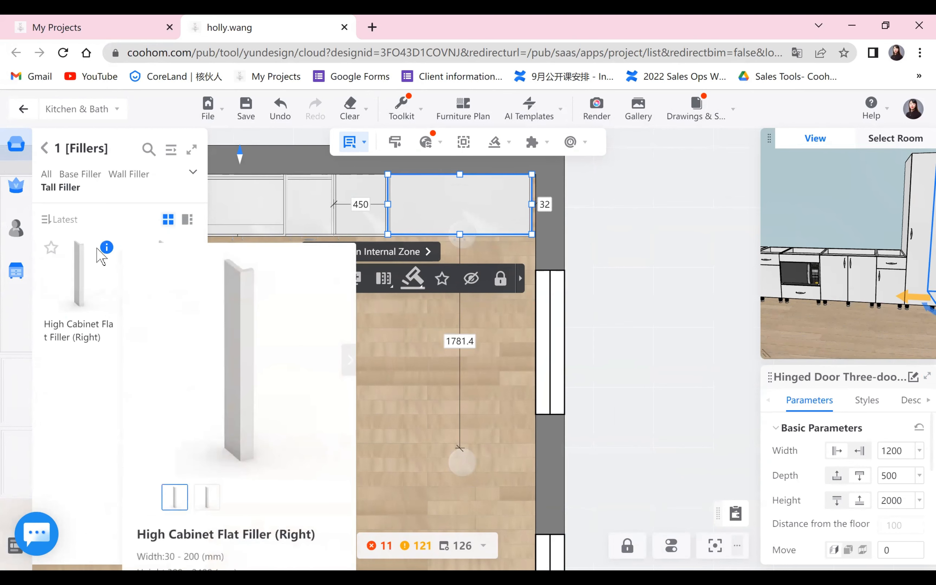
{"action": "left_click_drag", "start_coordinate": [100, 285], "coordinate": [535, 242]}
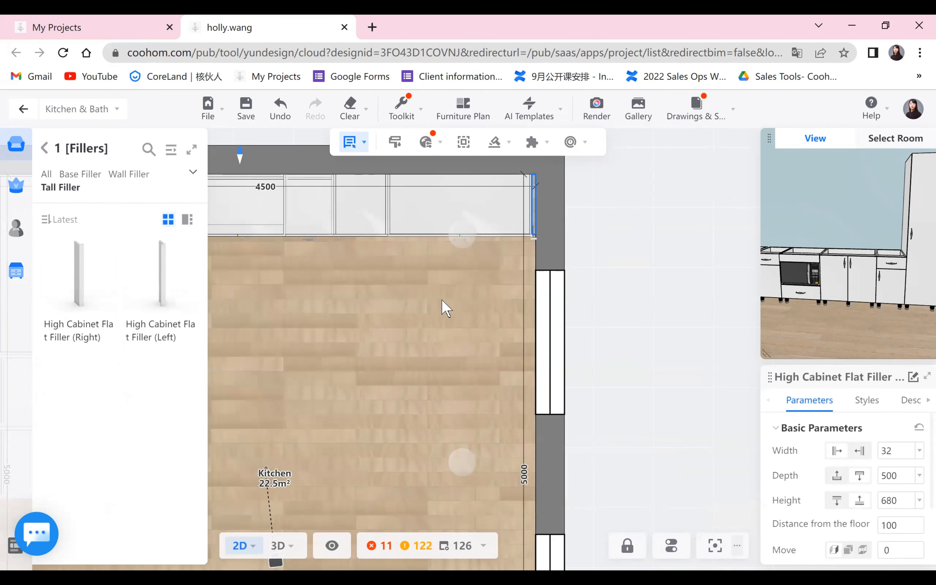
{"action": "left_click", "coordinate": [431, 305]}
{"action": "left_click", "coordinate": [534, 230]}
{"action": "scroll", "coordinate": [541, 244], "scroll_direction": "up", "scroll_amount": 2}
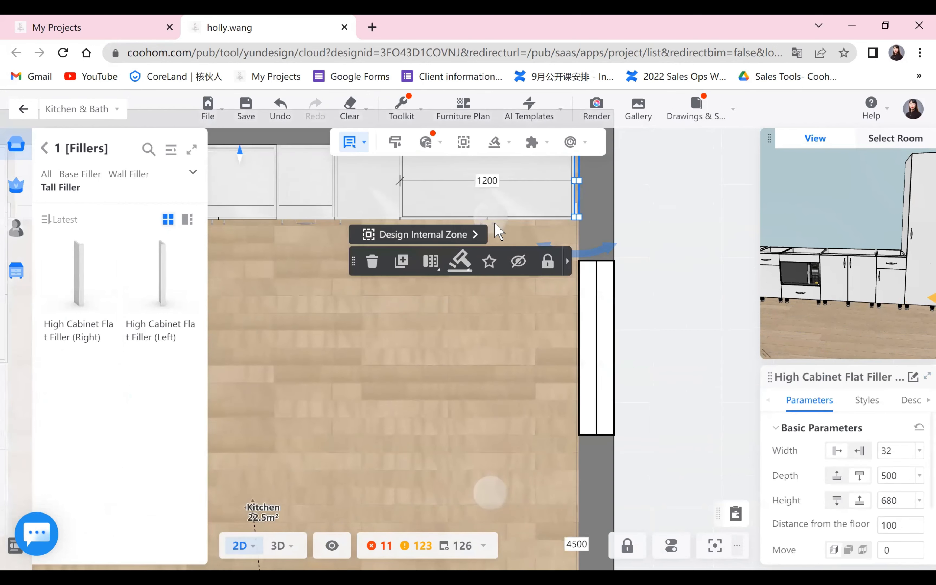
{"action": "mouse_move", "coordinate": [460, 262]}
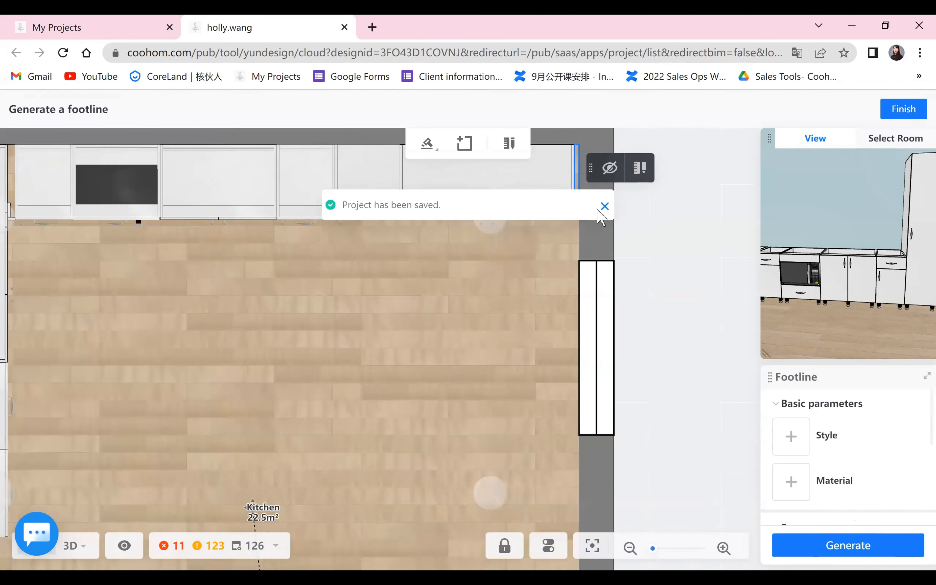
{"action": "left_click", "coordinate": [605, 206]}
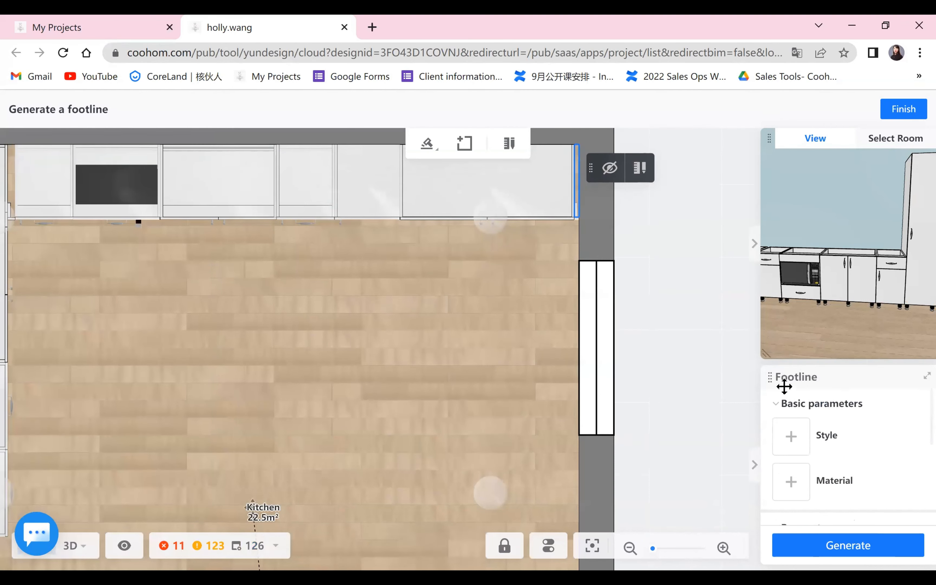
{"action": "scroll", "coordinate": [807, 419], "scroll_direction": "down", "scroll_amount": 3}
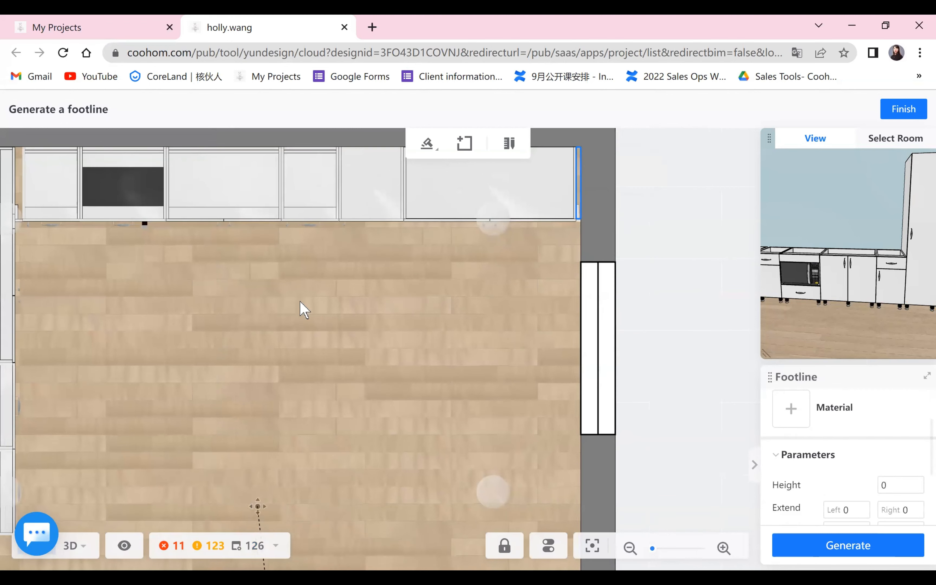
{"action": "left_click_drag", "start_coordinate": [456, 289], "coordinate": [307, 334]}
{"action": "left_click", "coordinate": [410, 279]}
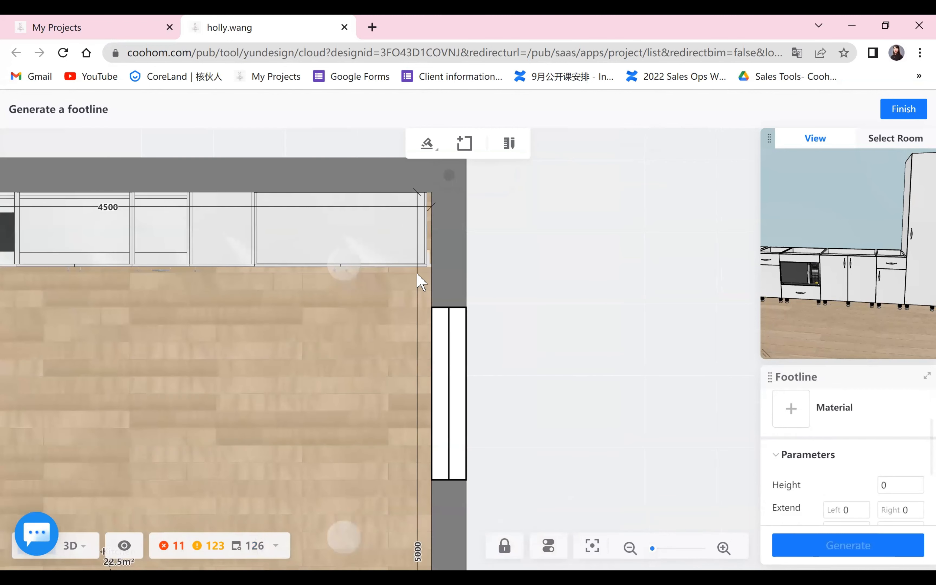
{"action": "left_click", "coordinate": [430, 266]}
{"action": "scroll", "coordinate": [849, 455], "scroll_direction": "down", "scroll_amount": 3}
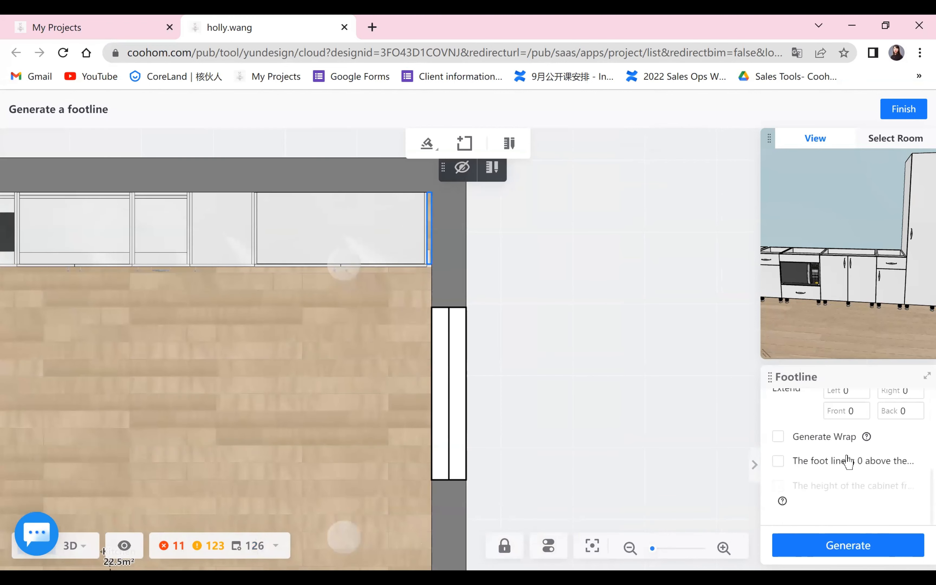
{"action": "scroll", "coordinate": [848, 460], "scroll_direction": "up", "scroll_amount": 6}
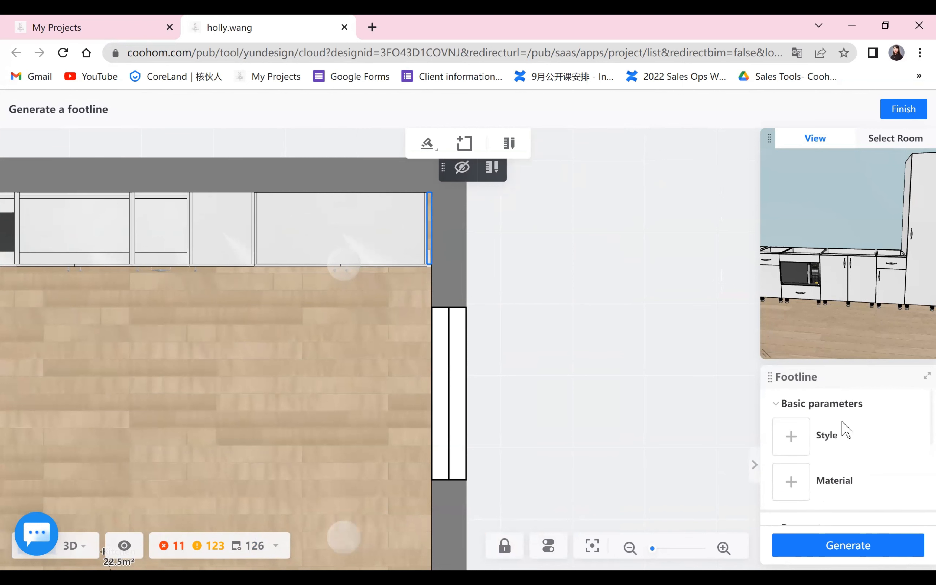
{"action": "left_click_drag", "start_coordinate": [921, 379], "coordinate": [897, 380]}
{"action": "left_click", "coordinate": [541, 369]}
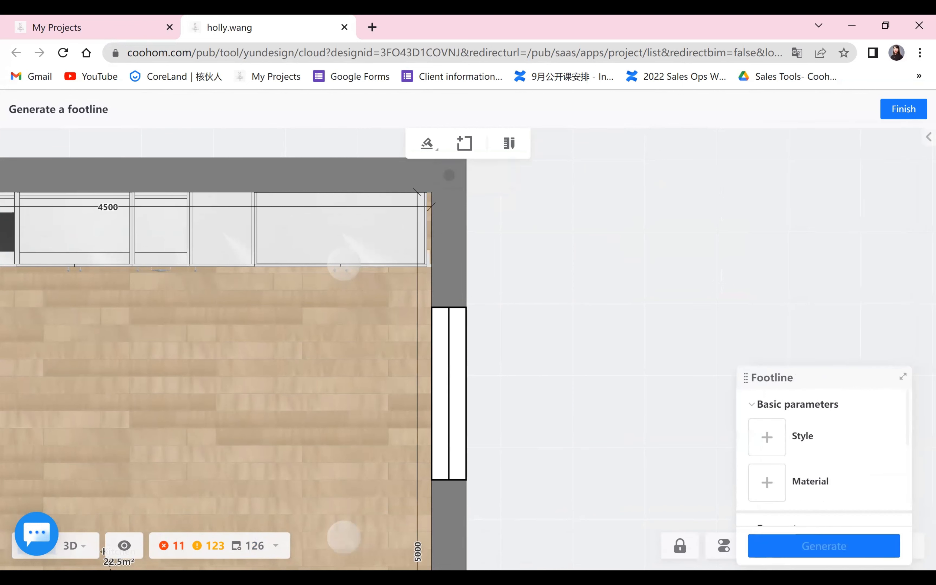
{"action": "scroll", "coordinate": [369, 335], "scroll_direction": "up", "scroll_amount": 5}
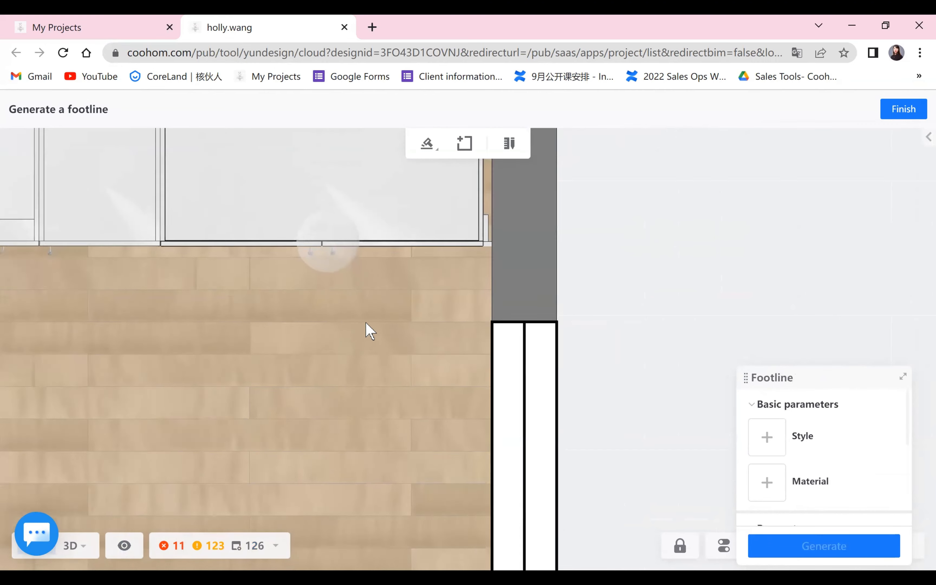
{"action": "left_click", "coordinate": [527, 219]}
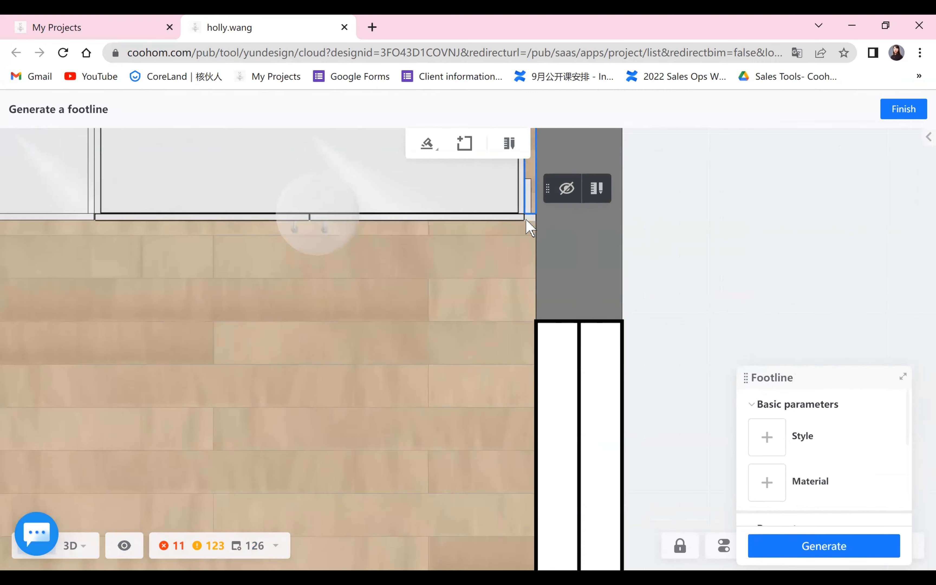
{"action": "scroll", "coordinate": [841, 446], "scroll_direction": "down", "scroll_amount": 5}
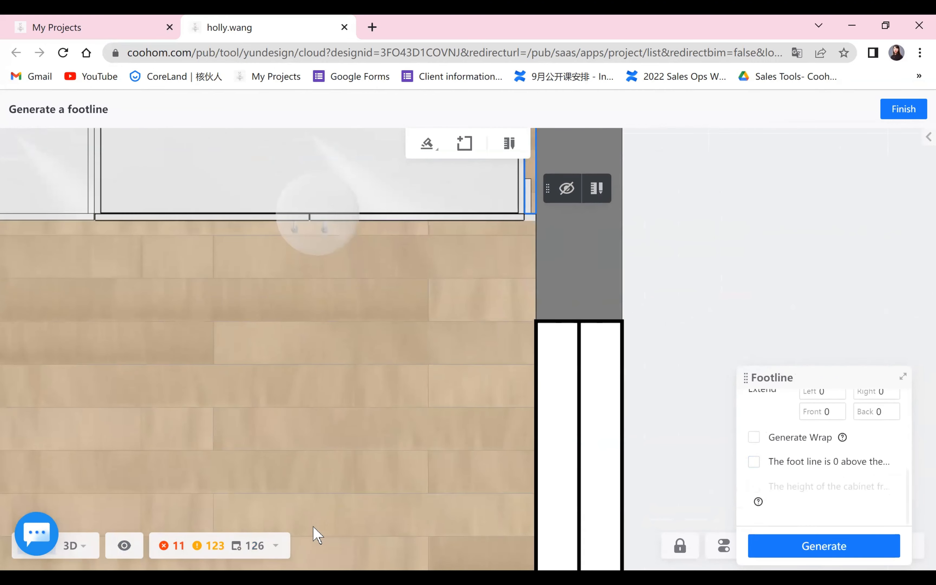
{"action": "scroll", "coordinate": [394, 451], "scroll_direction": "down", "scroll_amount": 5}
{"action": "left_click", "coordinate": [524, 412]}
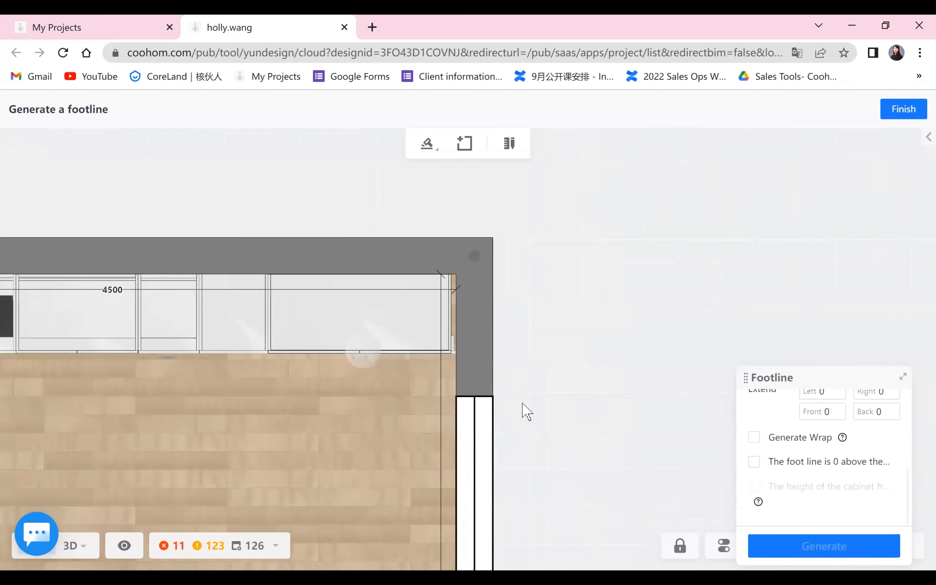
{"action": "scroll", "coordinate": [519, 297], "scroll_direction": "down", "scroll_amount": 3}
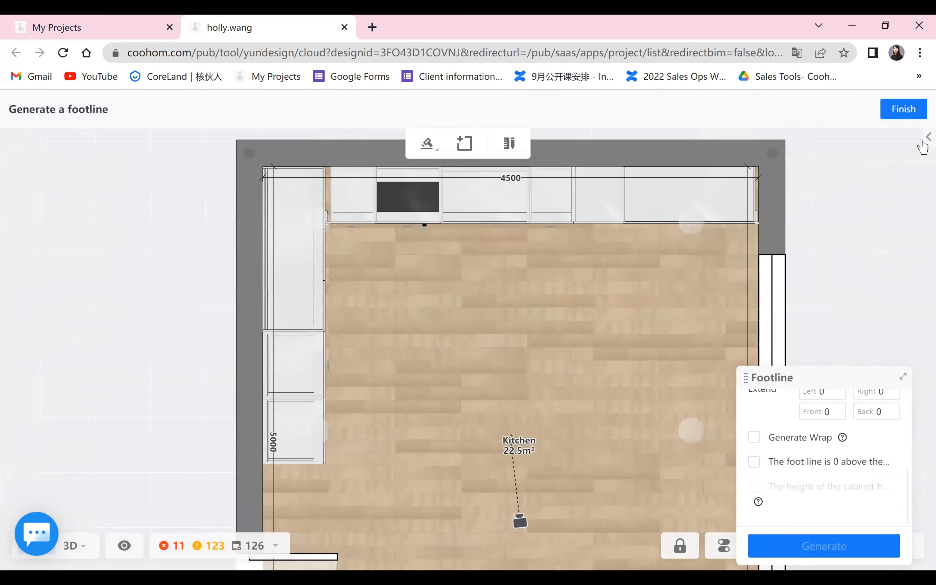
{"action": "left_click", "coordinate": [910, 109]}
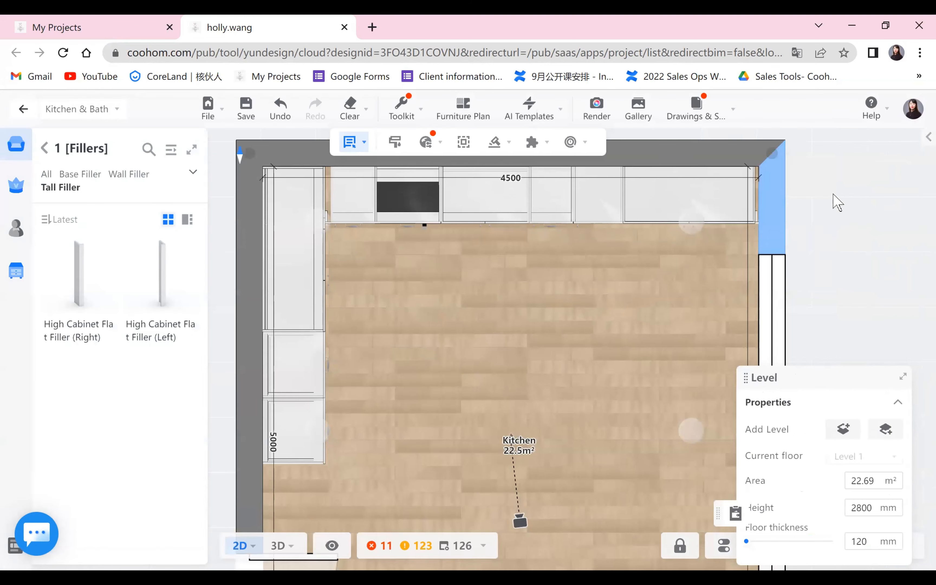
Set the height of the High Cabinet Flat Filler beside the three-door high cabinet to 2000 mm
{"action": "scroll", "coordinate": [656, 220], "scroll_direction": "up", "scroll_amount": 5}
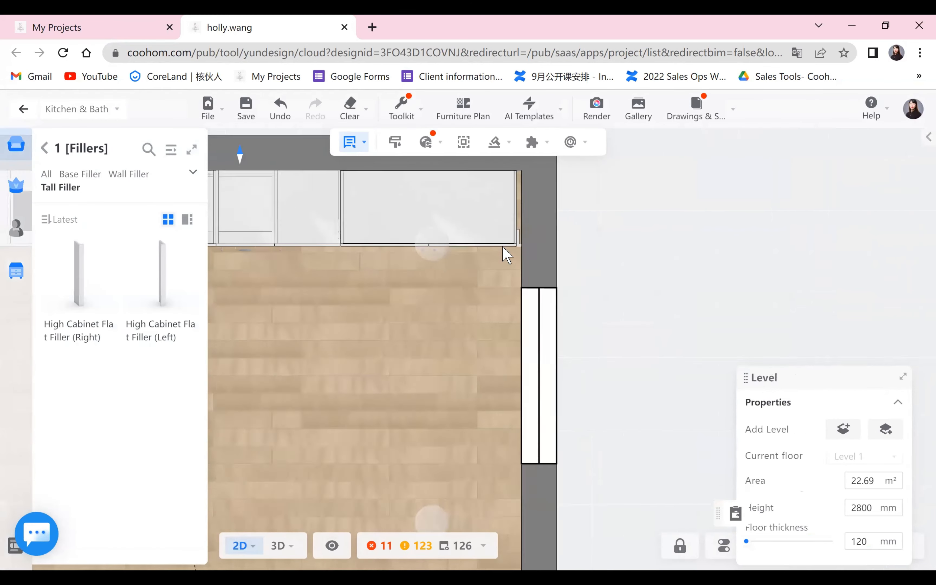
{"action": "left_click", "coordinate": [505, 247]}
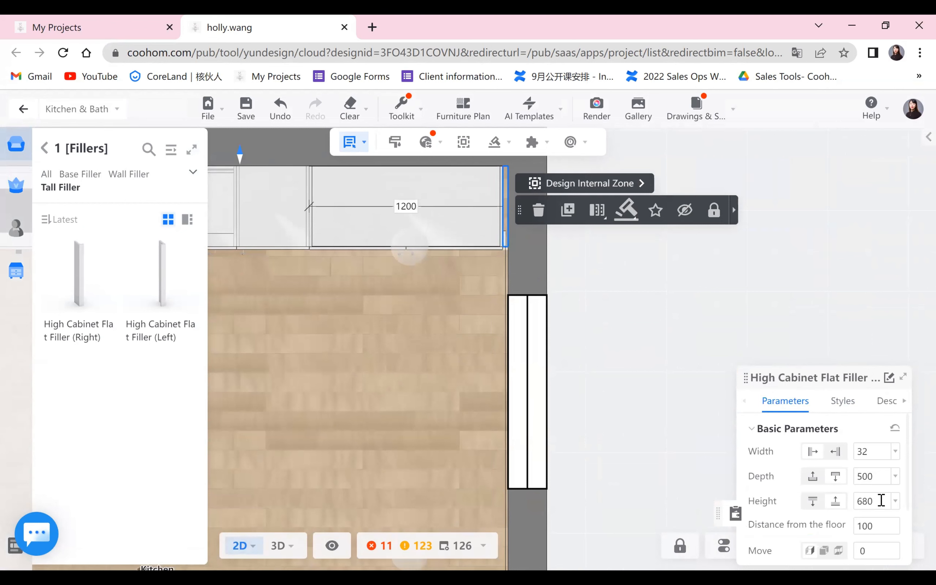
{"action": "key", "text": "ctrl+a"}
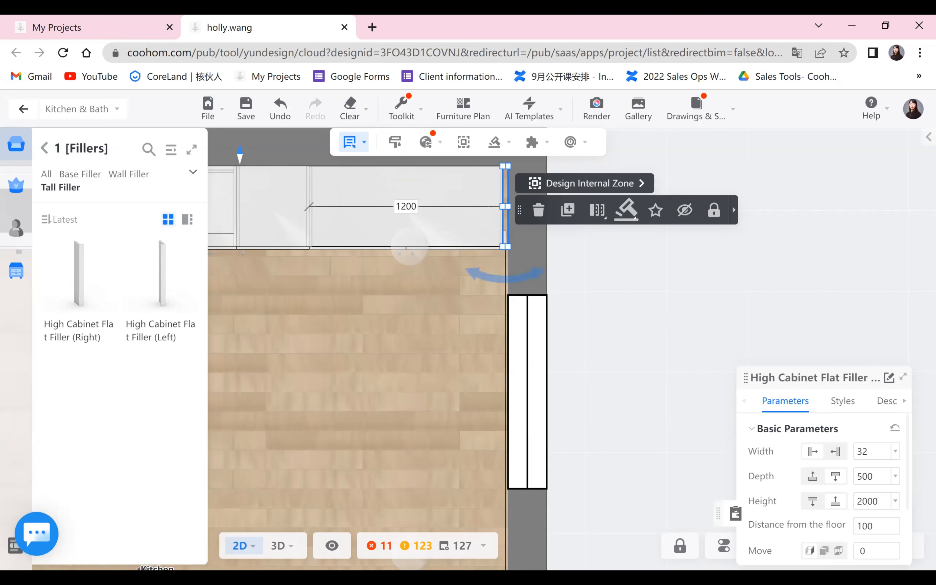
{"action": "left_click", "coordinate": [654, 469]}
Inspect the cabinets, tall units and filler in the 3D view from inside, above and around the kitchen
{"action": "mouse_move", "coordinate": [262, 550]}
{"action": "left_click", "coordinate": [278, 492]}
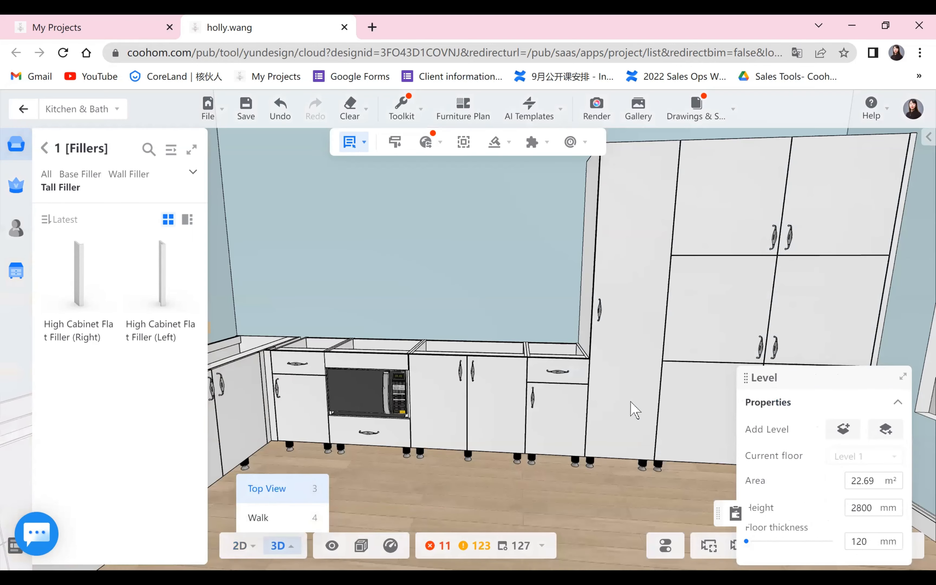
{"action": "left_click_drag", "start_coordinate": [664, 439], "coordinate": [614, 534]}
{"action": "scroll", "coordinate": [520, 497], "scroll_direction": "down", "scroll_amount": 5}
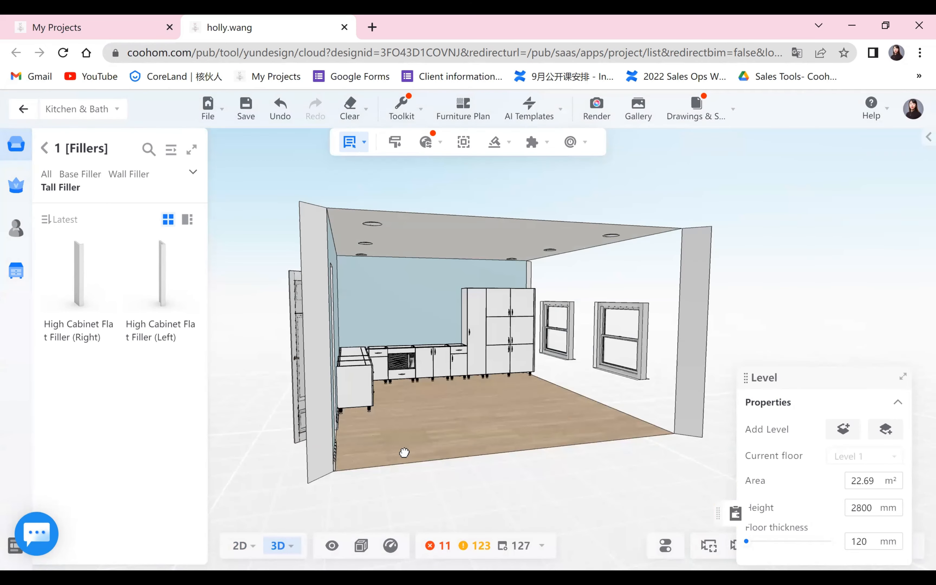
{"action": "double_click", "coordinate": [479, 466]}
{"action": "left_click_drag", "start_coordinate": [479, 466], "coordinate": [388, 449]}
{"action": "left_click_drag", "start_coordinate": [270, 382], "coordinate": [458, 379]}
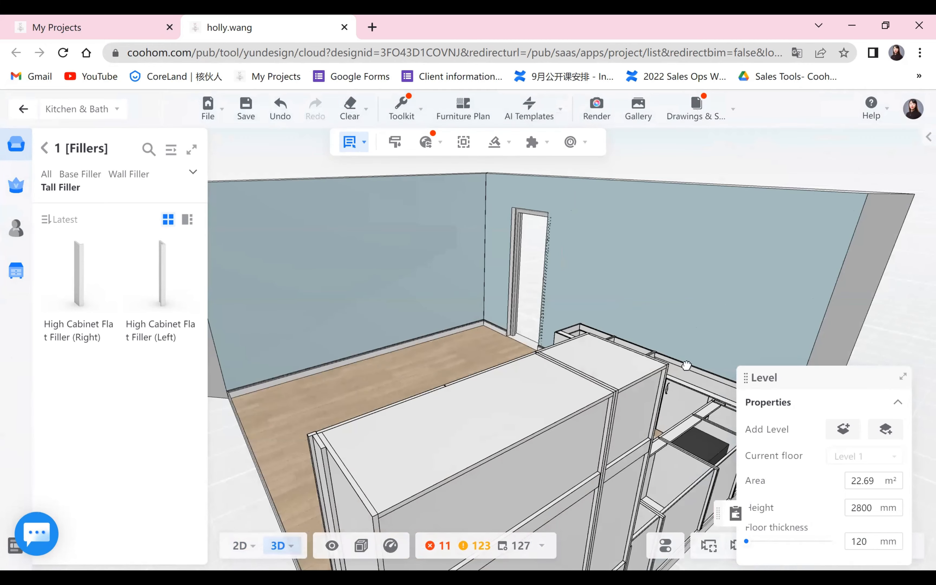
{"action": "left_click_drag", "start_coordinate": [596, 338], "coordinate": [404, 340]}
{"action": "scroll", "coordinate": [338, 347], "scroll_direction": "down", "scroll_amount": 3}
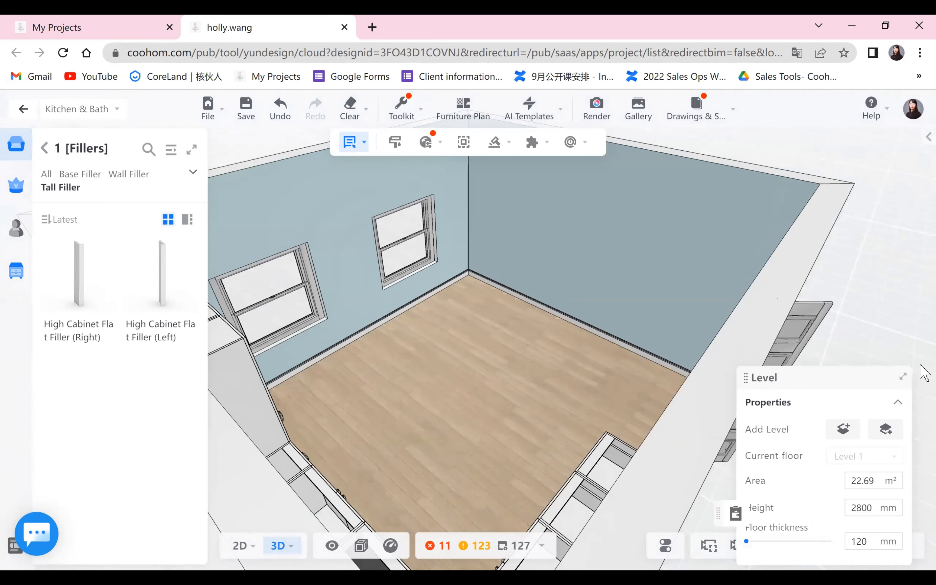
{"action": "left_click_drag", "start_coordinate": [919, 372], "coordinate": [905, 380]}
{"action": "left_click", "coordinate": [904, 376]}
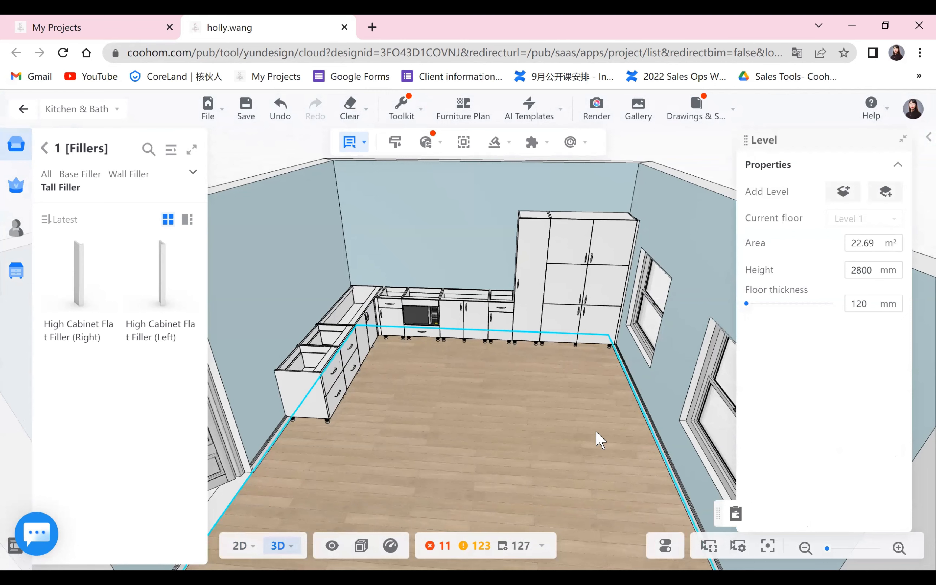
{"action": "left_click", "coordinate": [578, 455]}
{"action": "left_click_drag", "start_coordinate": [521, 371], "coordinate": [461, 392]}
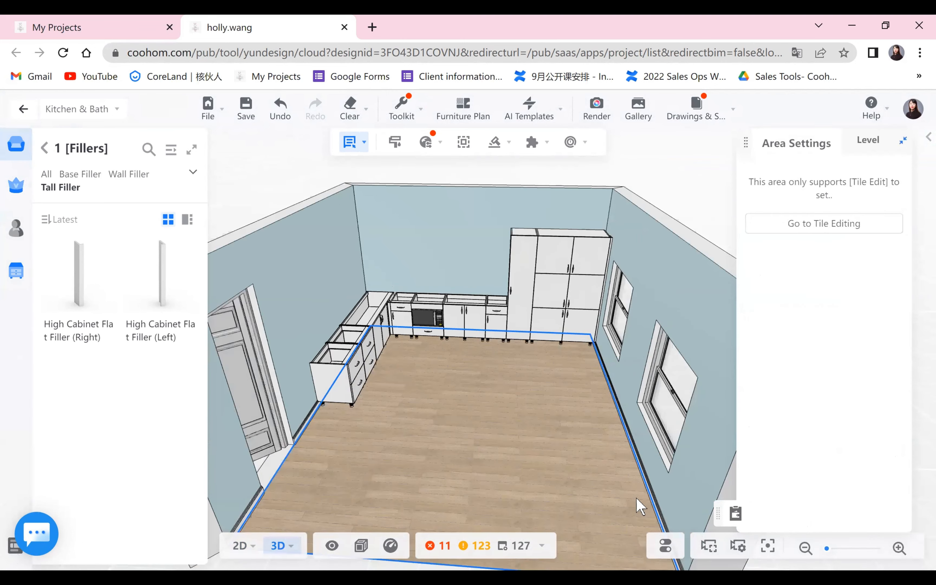
{"action": "scroll", "coordinate": [529, 558], "scroll_direction": "down", "scroll_amount": 3}
{"action": "scroll", "coordinate": [603, 560], "scroll_direction": "up", "scroll_amount": 10}
{"action": "left_click_drag", "start_coordinate": [604, 560], "coordinate": [519, 397]}
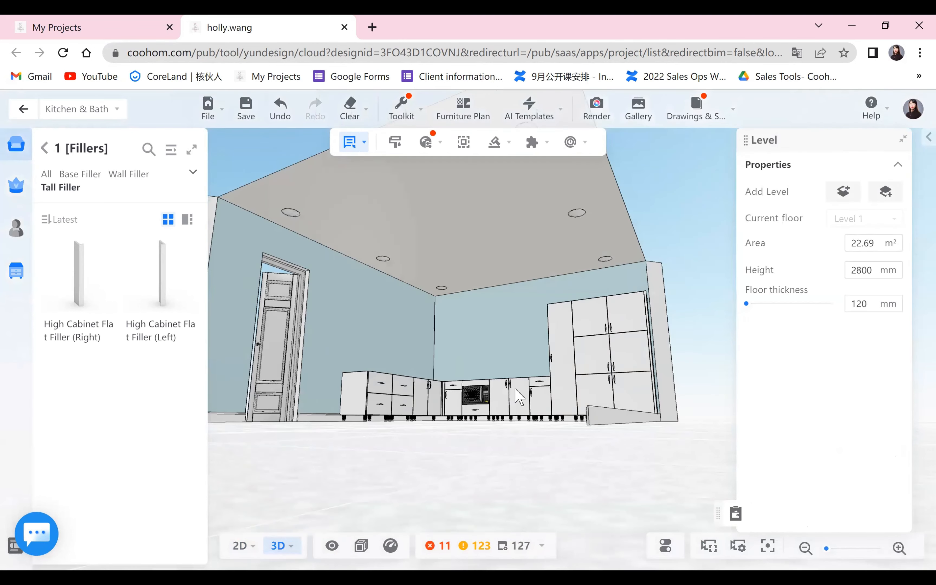
{"action": "scroll", "coordinate": [518, 397], "scroll_direction": "down", "scroll_amount": 5}
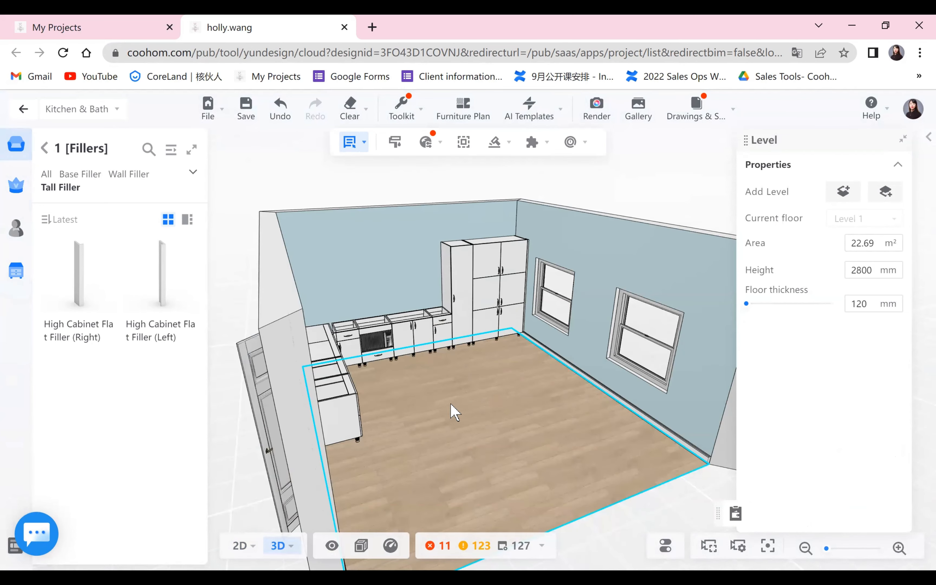
Return to the 2D plan and place a Hinged Door Base Cabinet from the common door units on the open kitchen floor
{"action": "mouse_move", "coordinate": [251, 523]}
{"action": "left_click", "coordinate": [266, 460]}
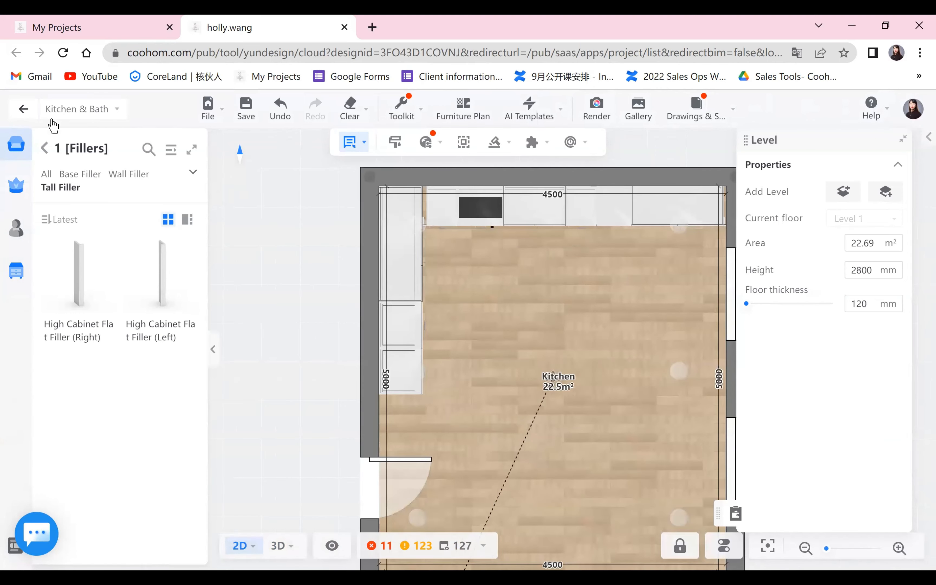
{"action": "left_click", "coordinate": [51, 111]}
{"action": "left_click", "coordinate": [22, 142]}
{"action": "left_click", "coordinate": [48, 148]}
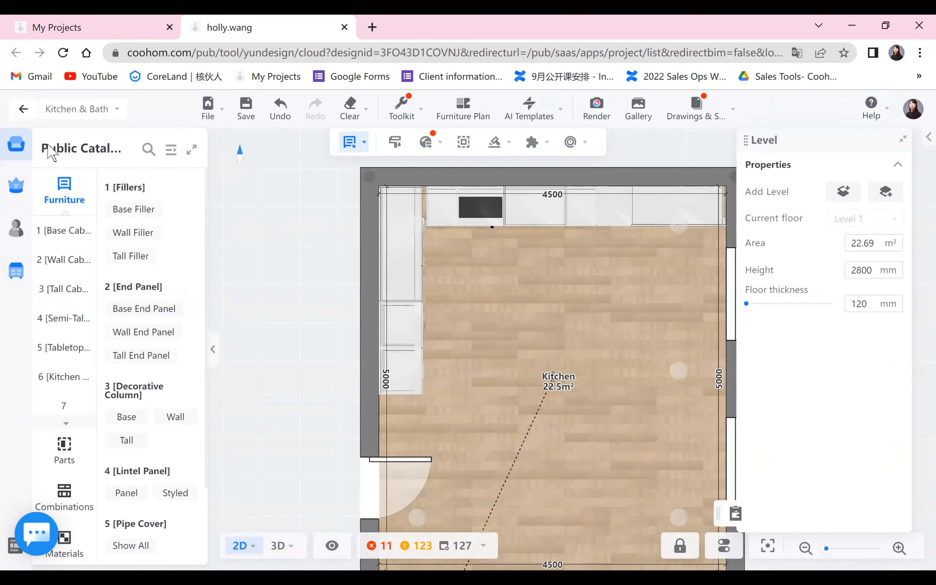
{"action": "left_click", "coordinate": [80, 219]}
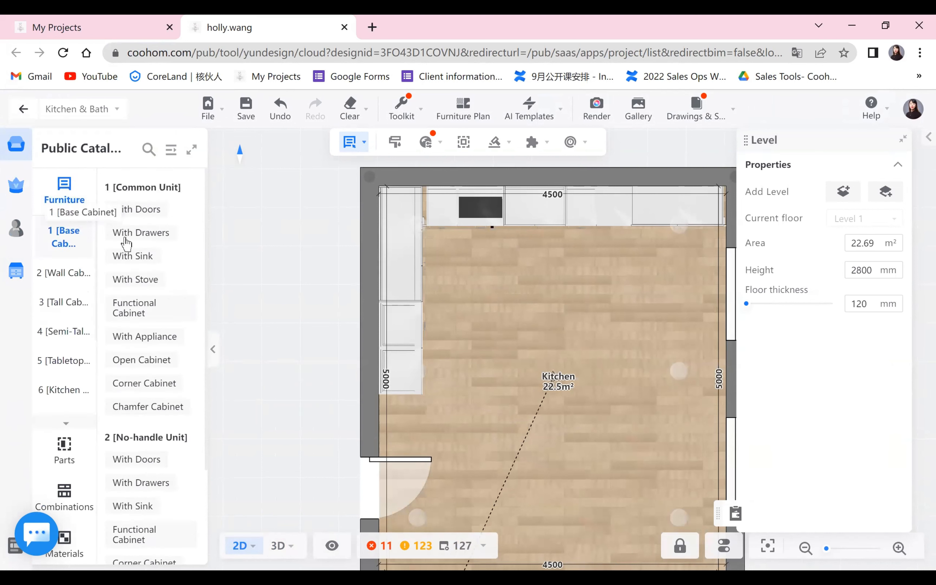
{"action": "left_click", "coordinate": [137, 209]}
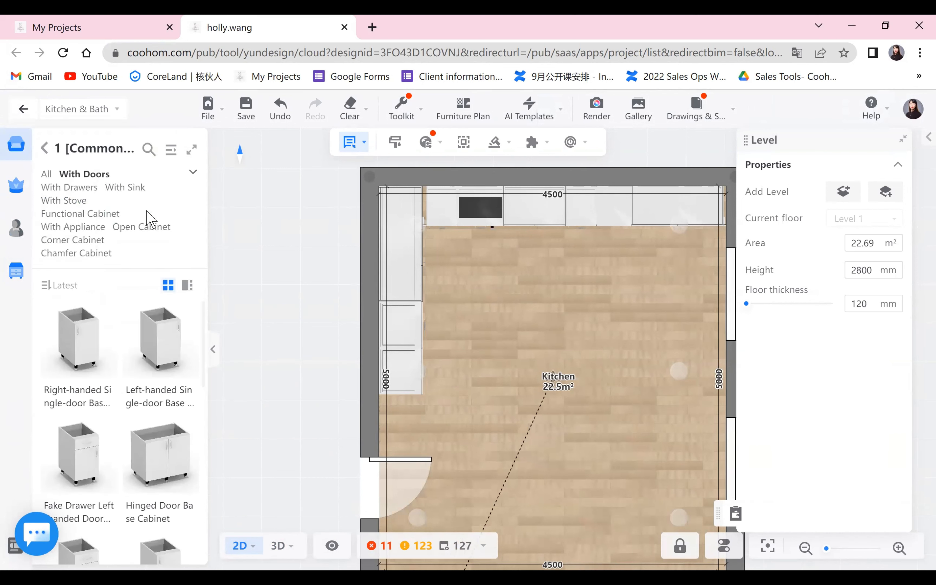
{"action": "scroll", "coordinate": [160, 393], "scroll_direction": "down", "scroll_amount": 3}
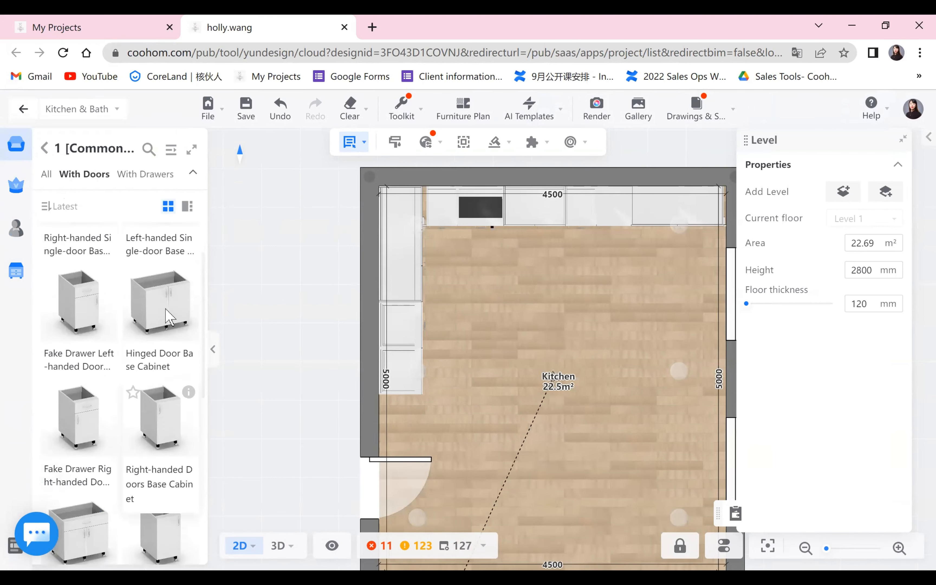
{"action": "left_click", "coordinate": [537, 302]}
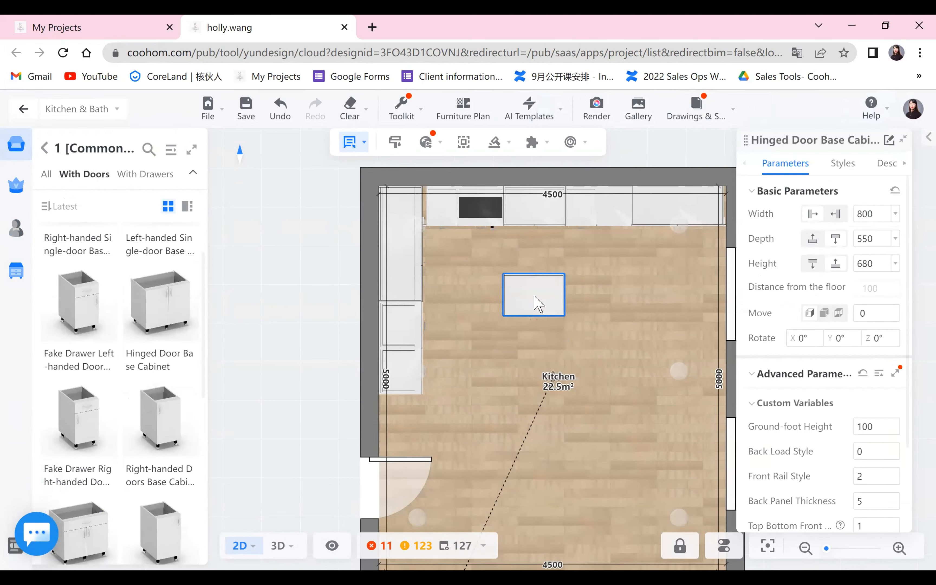
{"action": "left_click", "coordinate": [649, 356]}
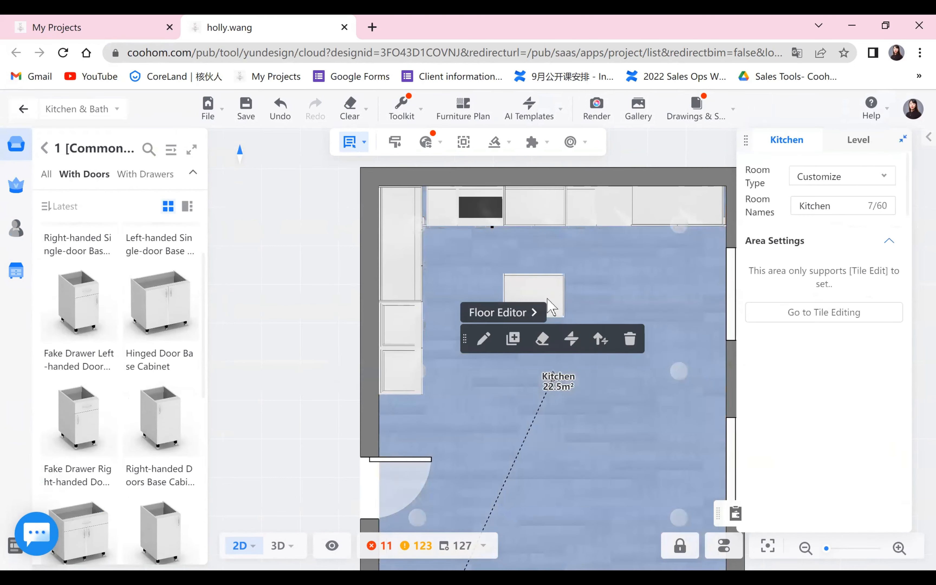
Position the freestanding Hinged Door Base Cabinet 1200 mm from the back-wall cabinets and 1000 mm from the side-wall cabinets
{"action": "left_click", "coordinate": [547, 286]}
{"action": "key", "text": "Tab"}
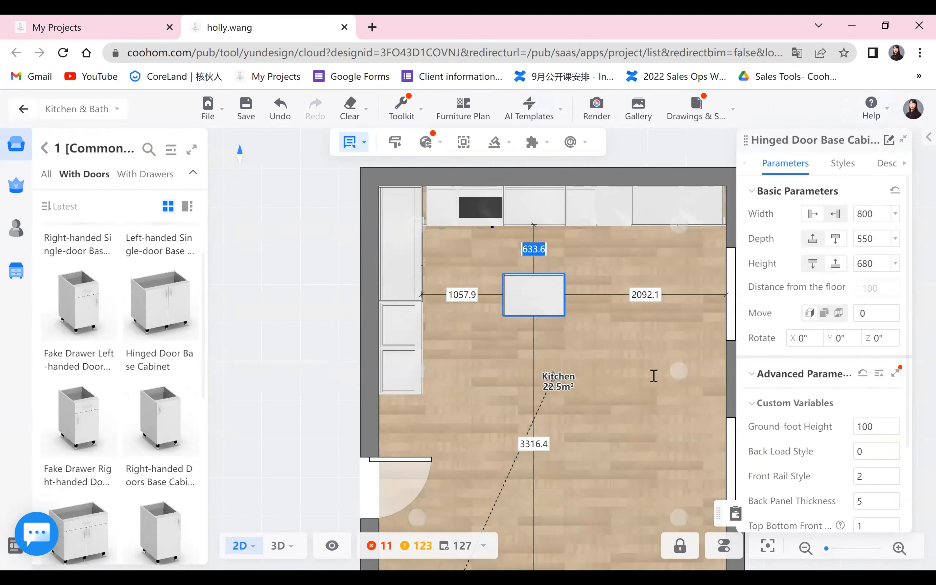
{"action": "type", "text": "1200"}
{"action": "key", "text": "Return"}
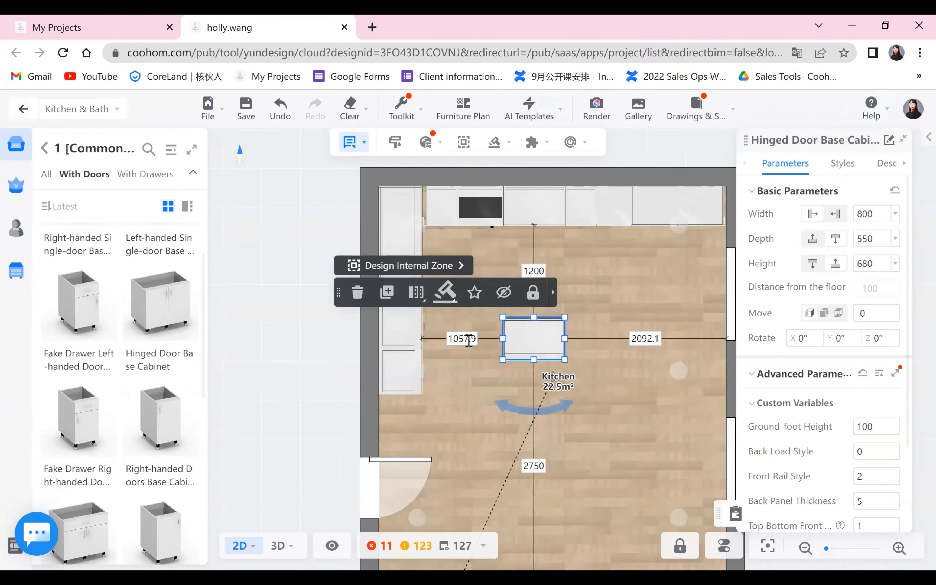
{"action": "key", "text": "Tab"}
{"action": "type", "text": "1"}
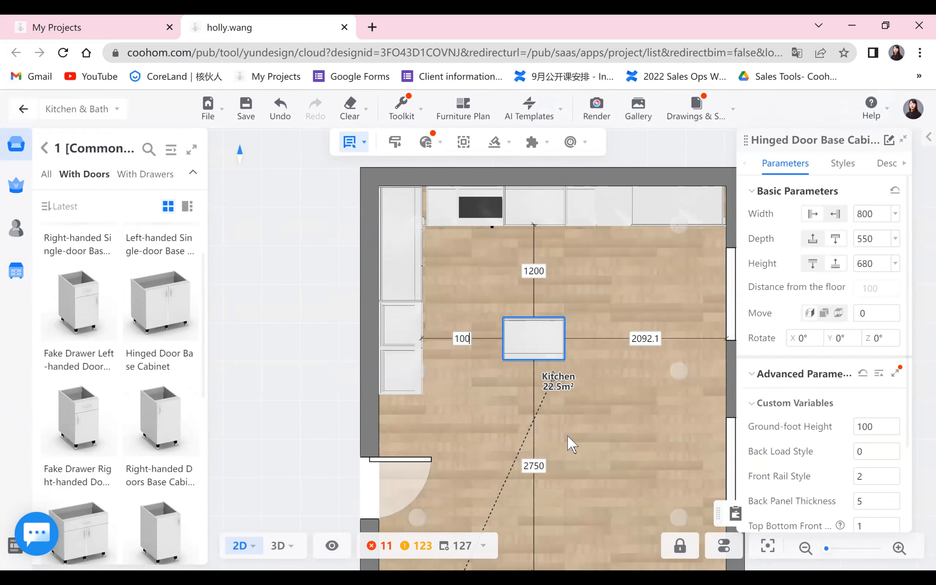
{"action": "key", "text": "Return"}
Copy the freestanding base cabinet and place the duplicate directly beside it, away from the side-wall cabinets, to form a two-cabinet island
{"action": "mouse_move", "coordinate": [381, 296]}
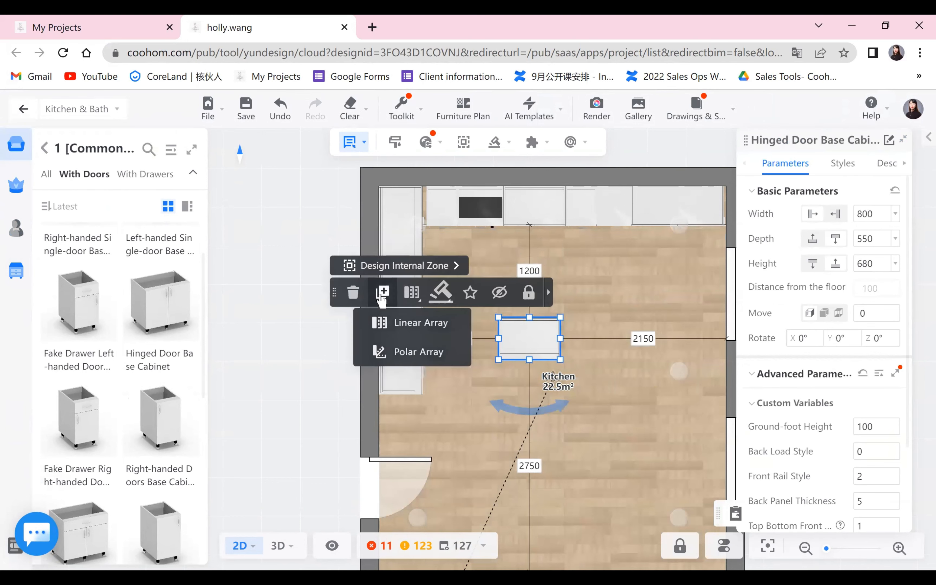
{"action": "left_click", "coordinate": [563, 355]}
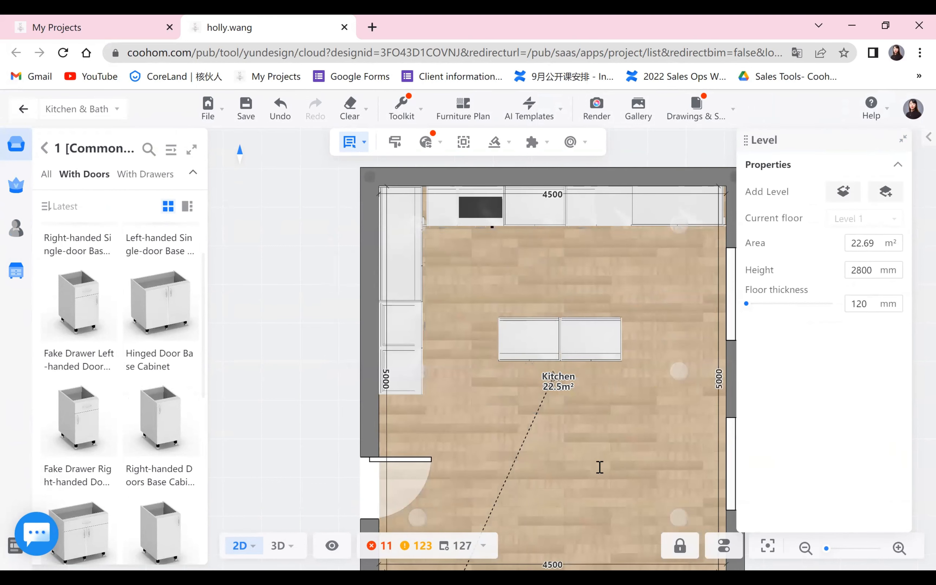
{"action": "left_click", "coordinate": [401, 531]}
Switch to the 3D view and examine the two-cabinet island and surrounding kitchen units from above, below and around the room
{"action": "mouse_move", "coordinate": [277, 549]}
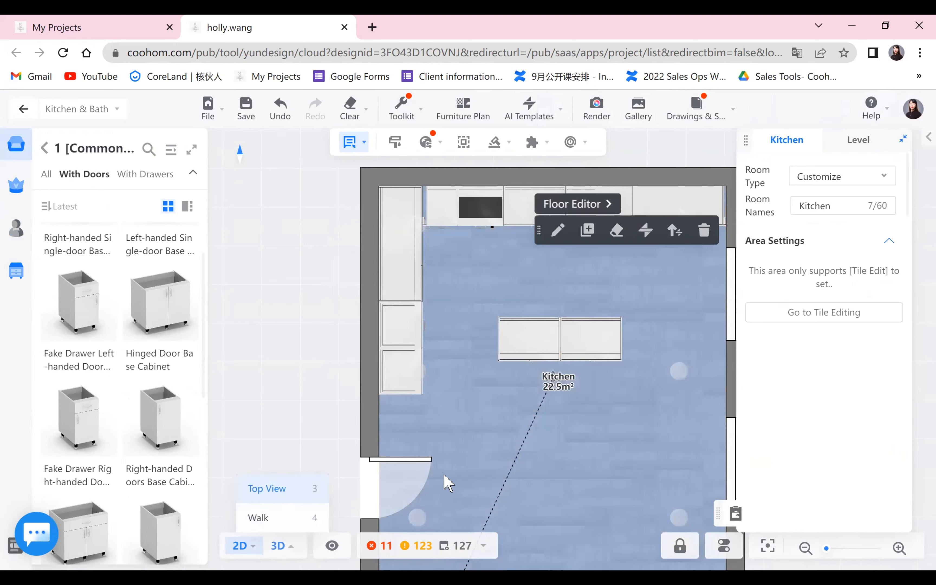
{"action": "key", "text": "3"}
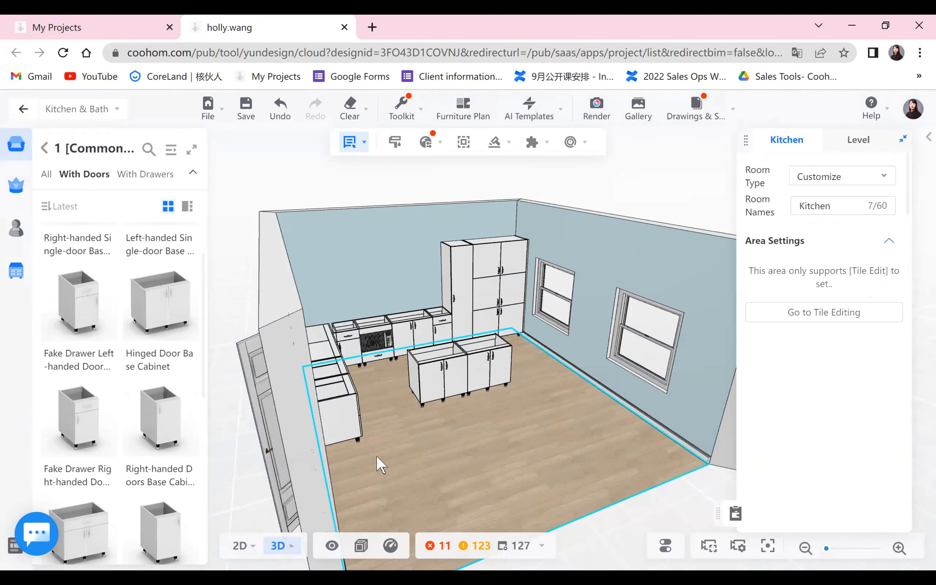
{"action": "key", "text": "Down"}
{"action": "key", "text": "Left"}
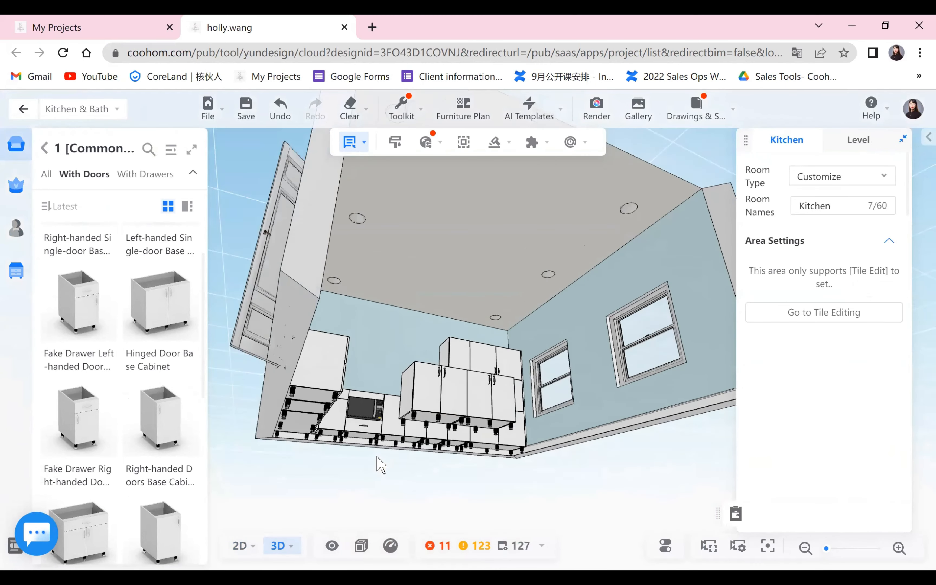
{"action": "left_click_drag", "start_coordinate": [385, 428], "coordinate": [637, 544]}
{"action": "left_click_drag", "start_coordinate": [519, 462], "coordinate": [401, 396]}
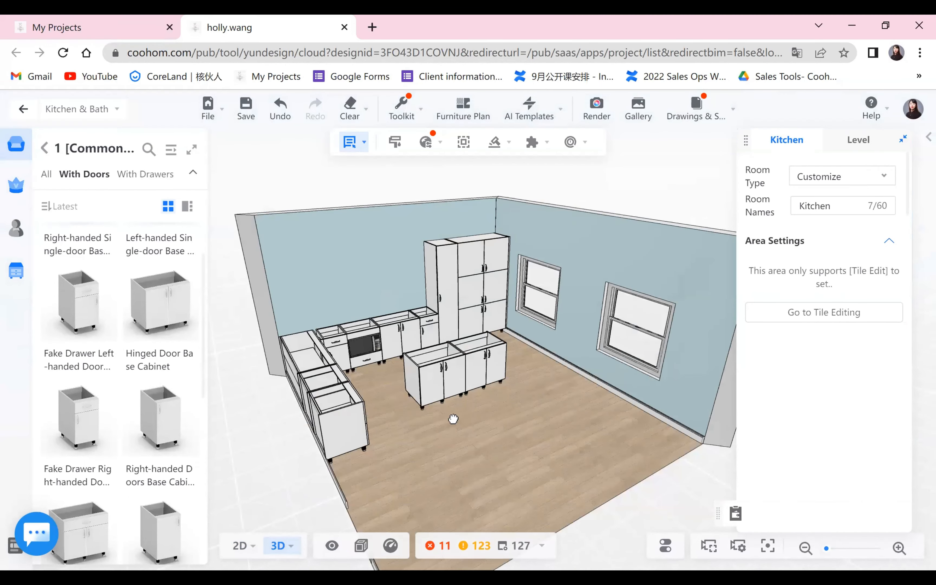
{"action": "left_click_drag", "start_coordinate": [453, 419], "coordinate": [445, 370]}
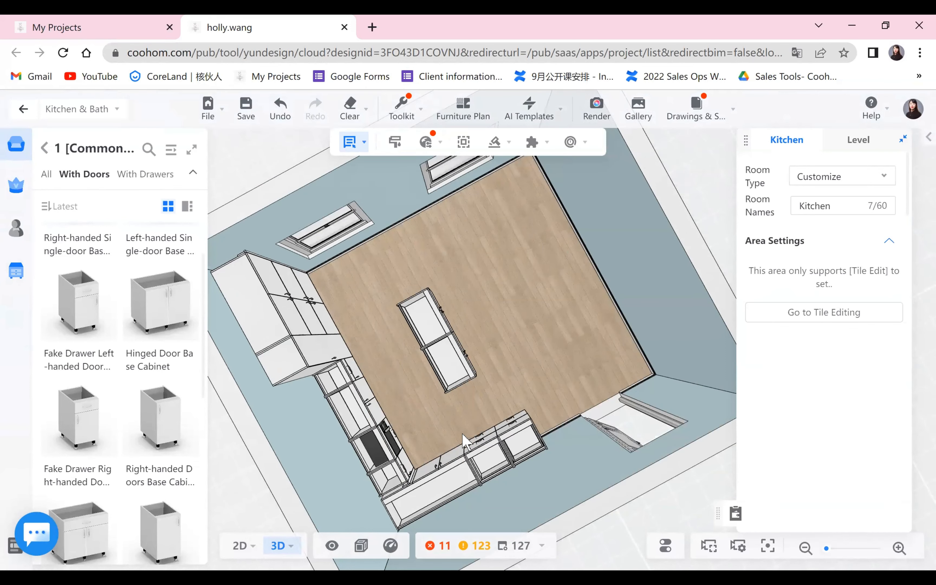
{"action": "left_click_drag", "start_coordinate": [534, 436], "coordinate": [562, 407]}
{"action": "left_click_drag", "start_coordinate": [481, 406], "coordinate": [394, 478]}
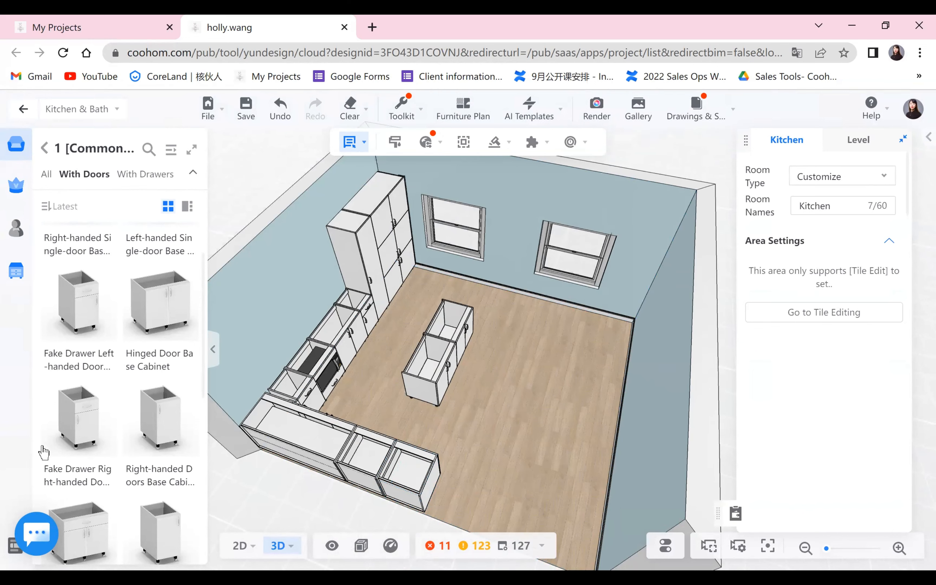
{"action": "left_click", "coordinate": [60, 453]}
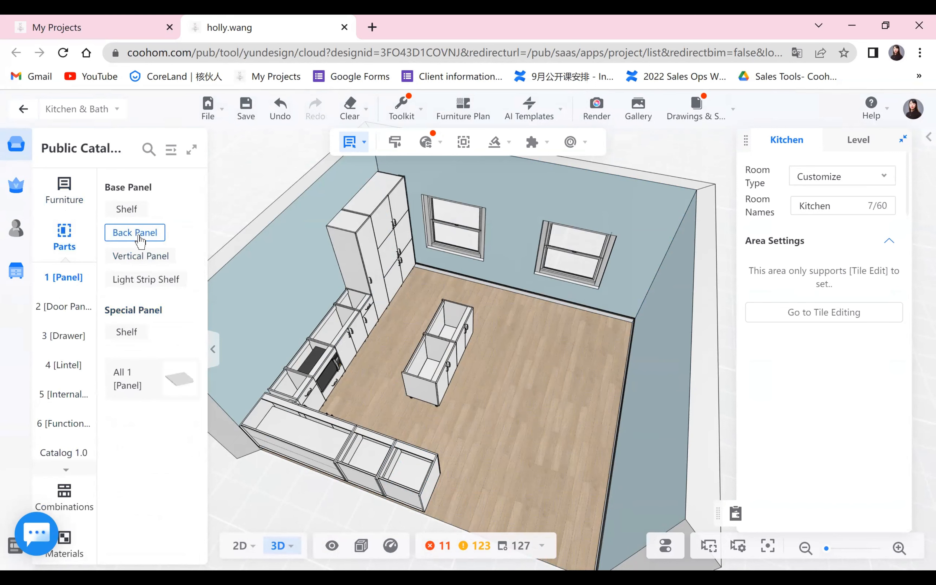
{"action": "left_click", "coordinate": [65, 307]}
{"action": "left_click", "coordinate": [139, 293]}
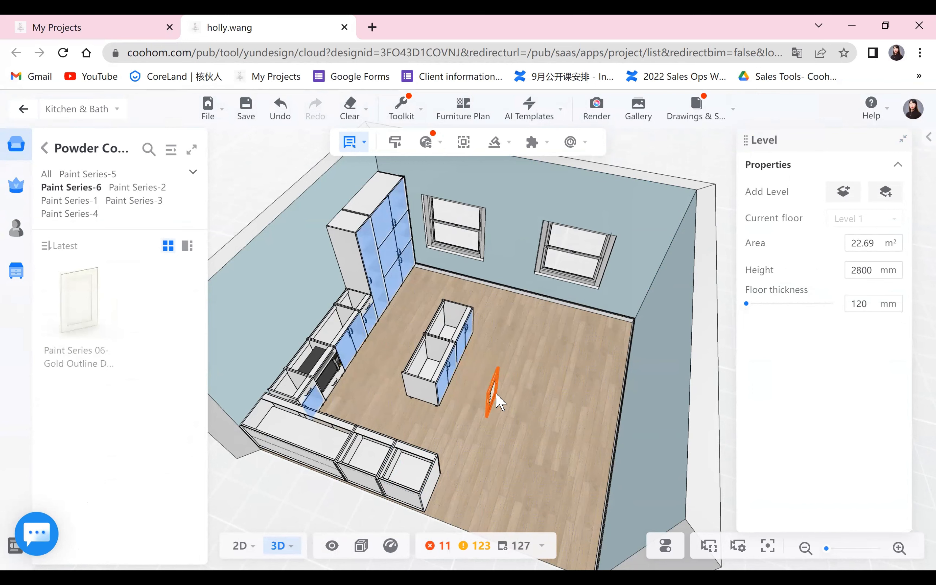
{"action": "key", "text": "Escape"}
Start designing internal zones and select the back face of the outer island cabinet, with the zone oriented to the back
{"action": "mouse_move", "coordinate": [489, 391]}
{"action": "left_mouse_down"}
{"action": "mouse_move", "coordinate": [535, 359]}
{"action": "mouse_move", "coordinate": [378, 345]}
{"action": "mouse_move", "coordinate": [119, 245]}
{"action": "mouse_move", "coordinate": [134, 193]}
{"action": "mouse_move", "coordinate": [368, 333]}
{"action": "mouse_move", "coordinate": [590, 355]}
{"action": "mouse_move", "coordinate": [522, 397]}
{"action": "mouse_move", "coordinate": [532, 386]}
{"action": "left_mouse_up"}
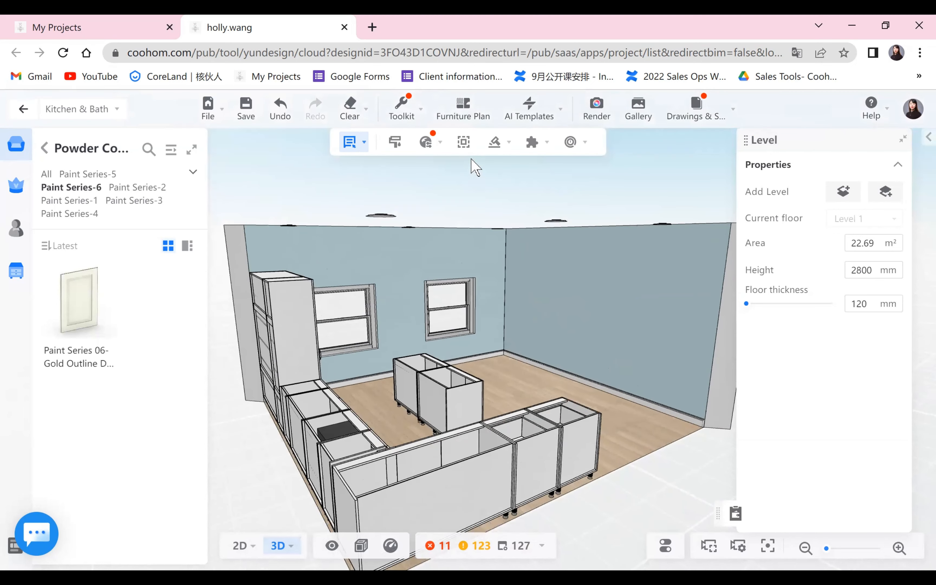
{"action": "left_click", "coordinate": [463, 143]}
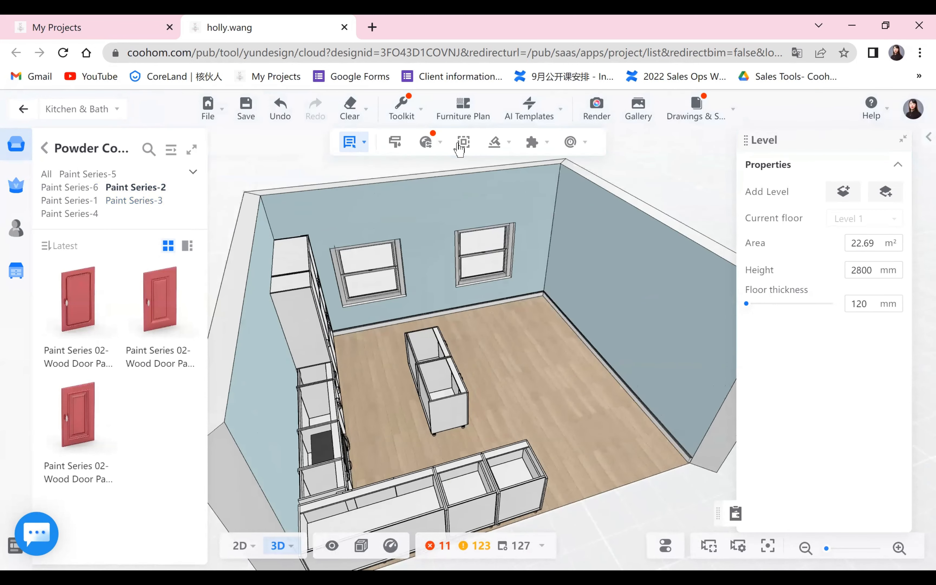
{"action": "left_click", "coordinate": [461, 146]}
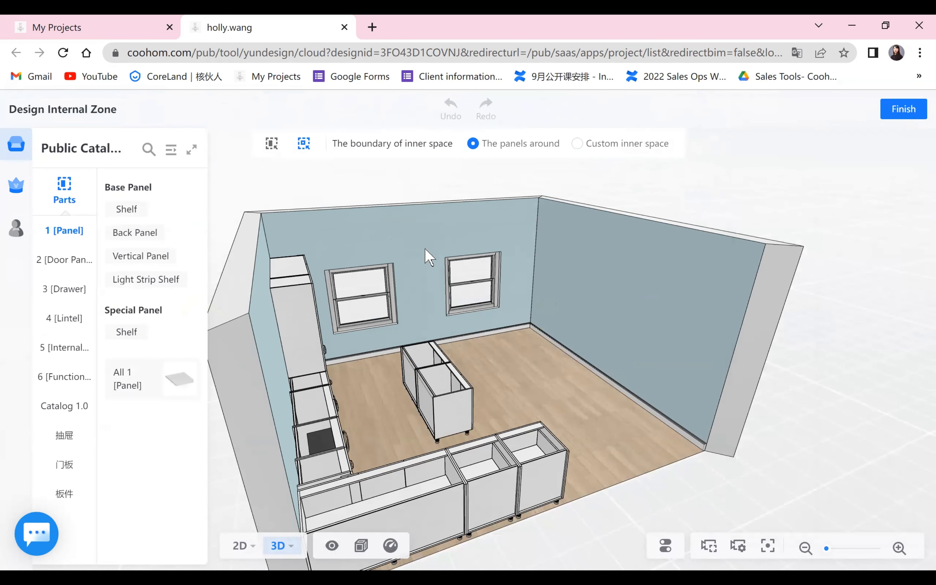
{"action": "left_click", "coordinate": [426, 407]}
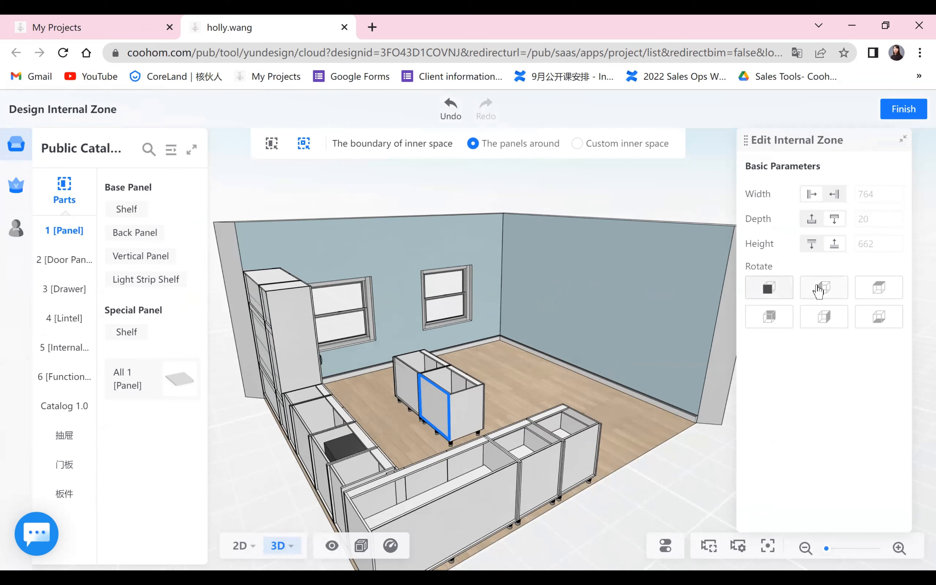
{"action": "left_click", "coordinate": [818, 291]}
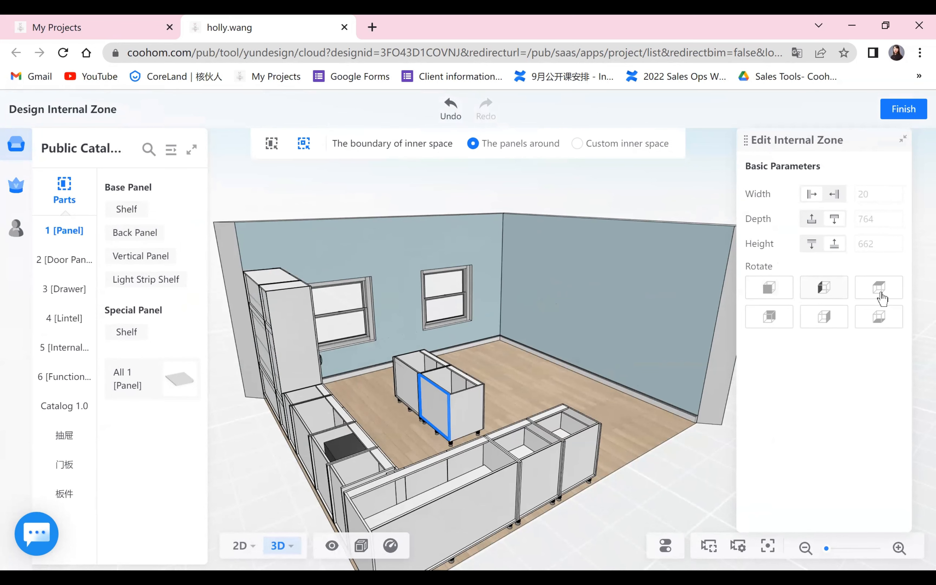
{"action": "left_click", "coordinate": [776, 329]}
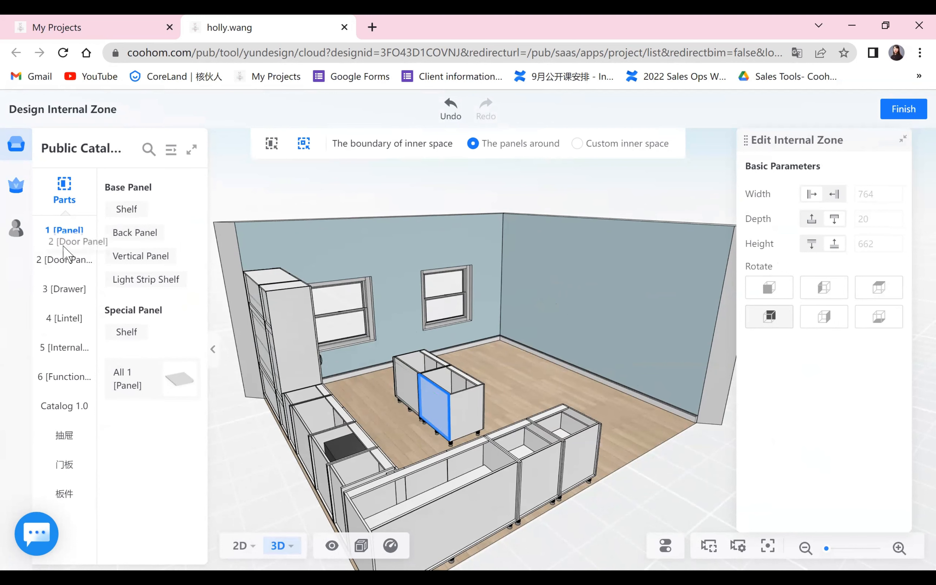
Fit a Paint Series-2 wood door panel from the powder coated series into the selected back zone of the island cabinet
{"action": "left_click", "coordinate": [61, 264]}
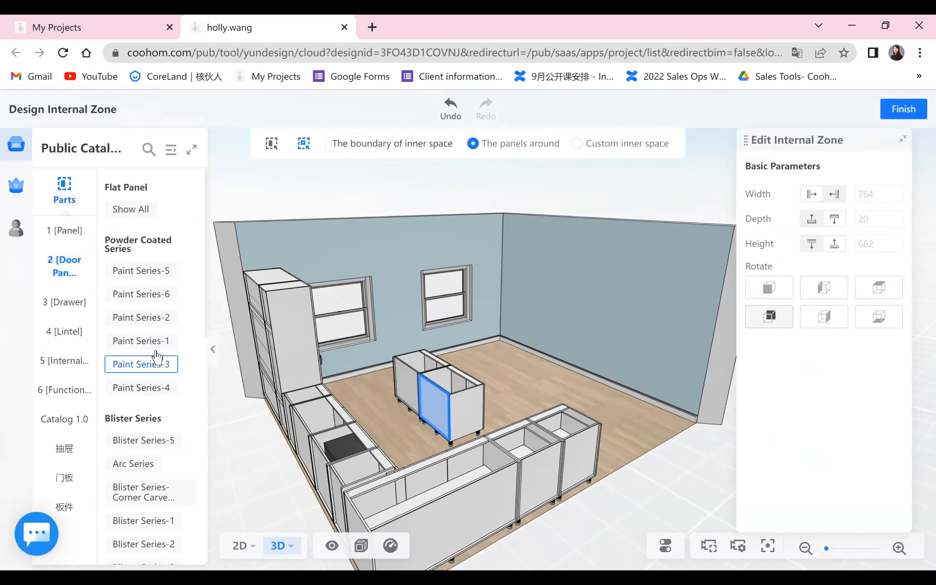
{"action": "left_click", "coordinate": [170, 319]}
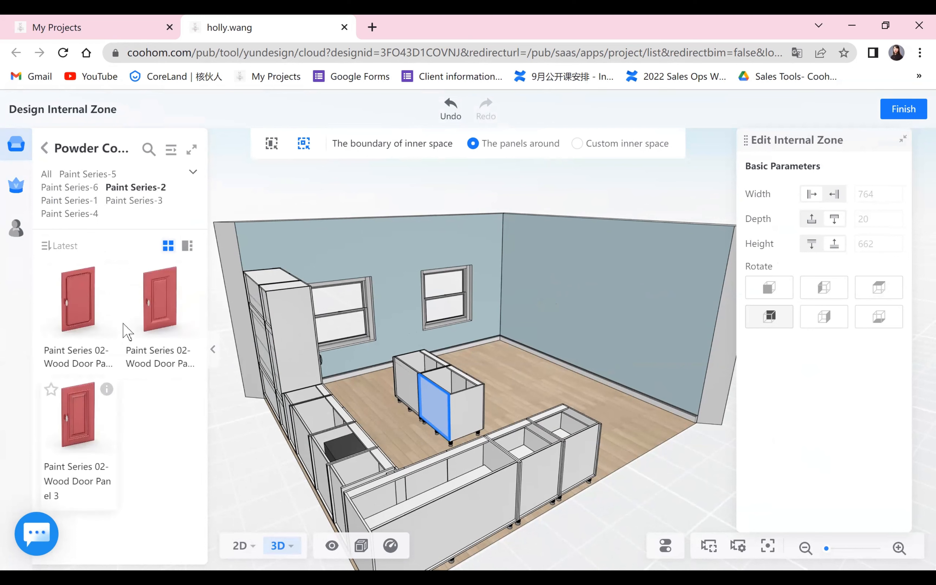
{"action": "left_click_drag", "start_coordinate": [417, 385], "coordinate": [428, 417]}
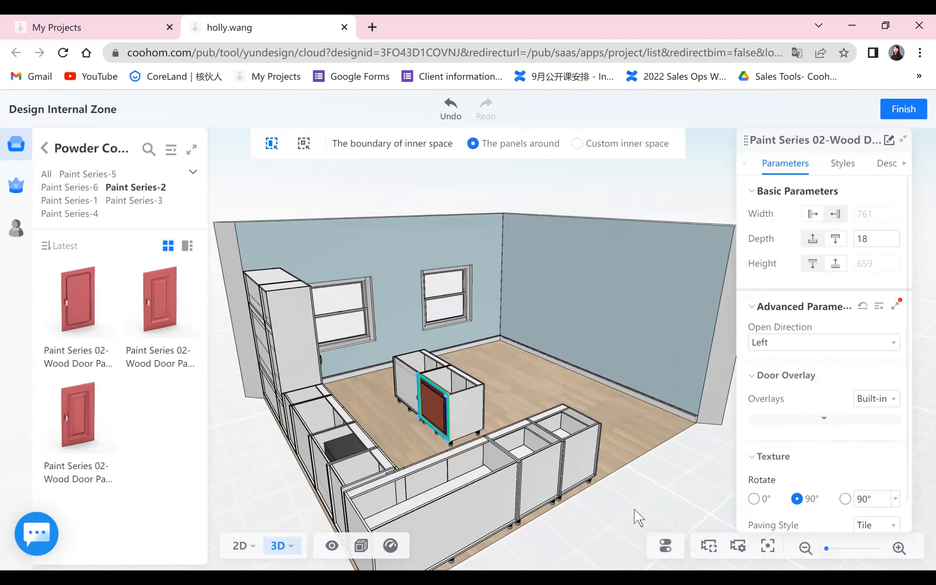
Divide the new back door panel vertically into 2 equal doors with built-in overlay and finish the internal zone design
{"action": "left_click_drag", "start_coordinate": [661, 512], "coordinate": [277, 498]}
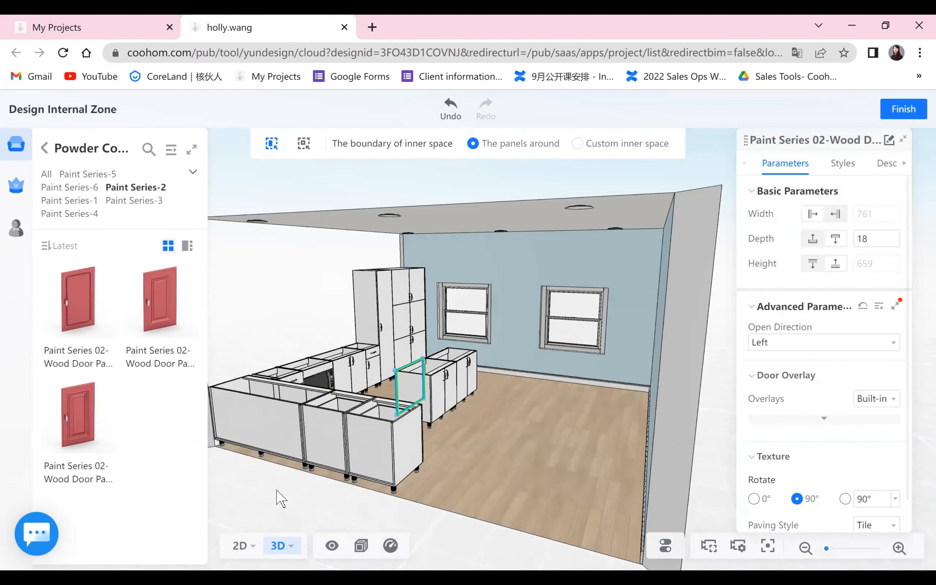
{"action": "left_click_drag", "start_coordinate": [417, 401], "coordinate": [610, 379]}
{"action": "left_click", "coordinate": [611, 380]}
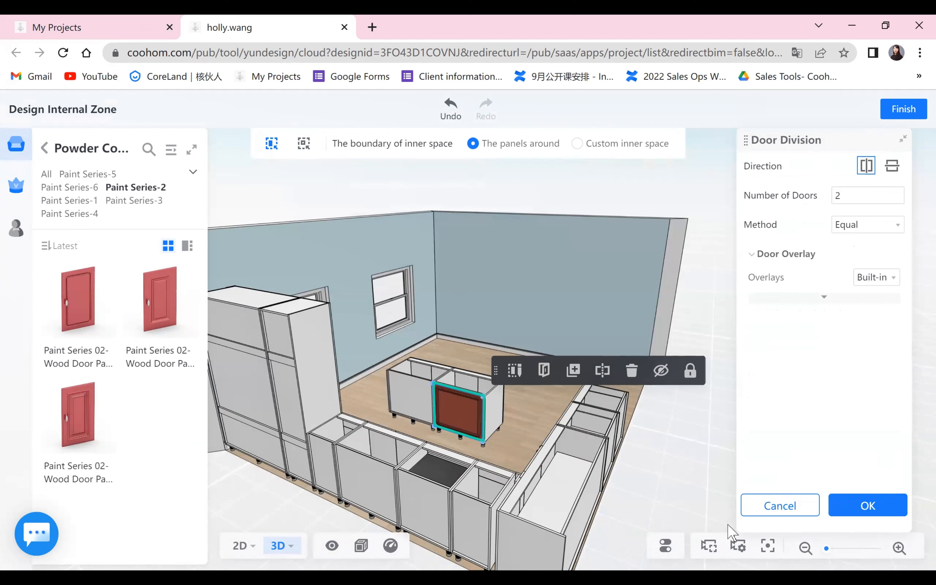
{"action": "left_click", "coordinate": [869, 506]}
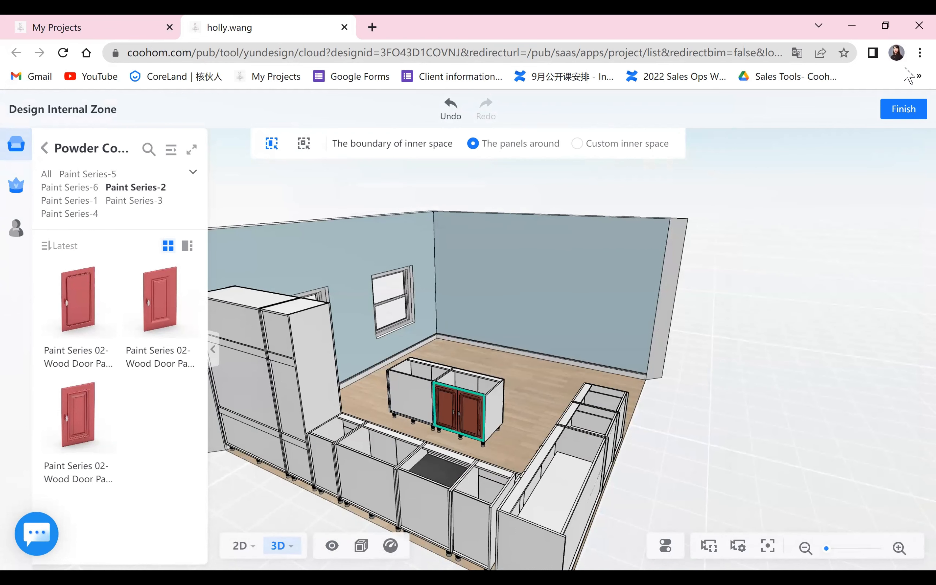
{"action": "left_click", "coordinate": [915, 116]}
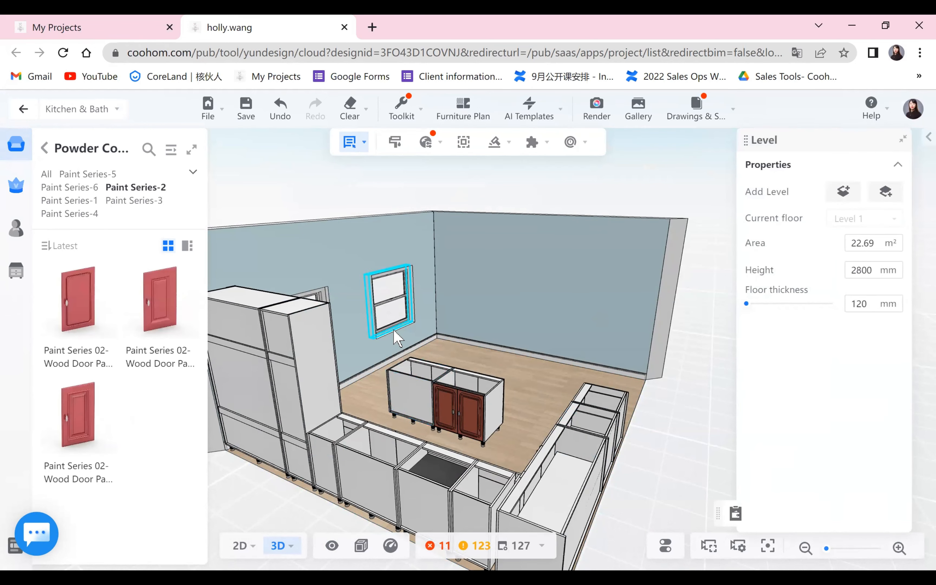
Reopen internal zone design and fit the first Paint Series-2 wood door panel into the back-oriented zone of the other island cabinet
{"action": "left_click", "coordinate": [463, 146]}
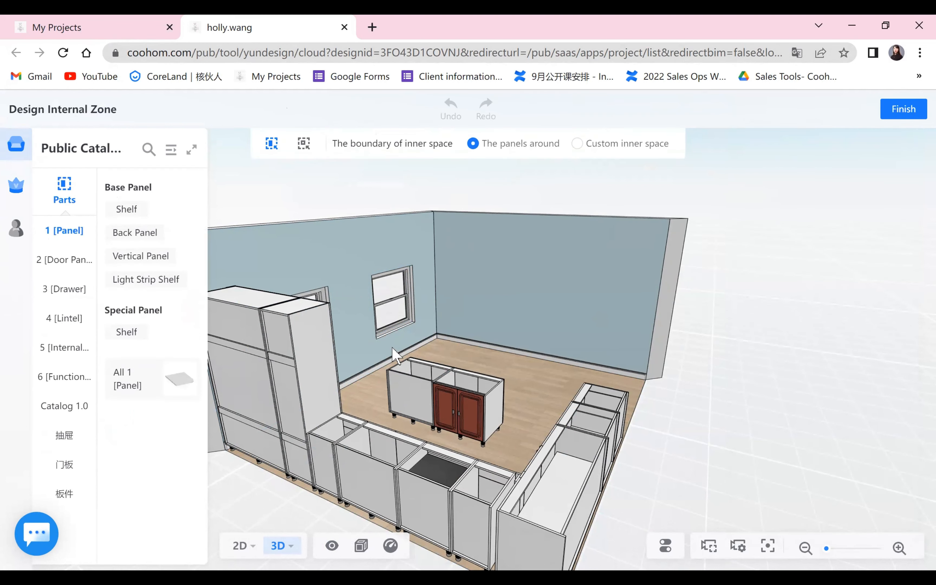
{"action": "left_click", "coordinate": [406, 388]}
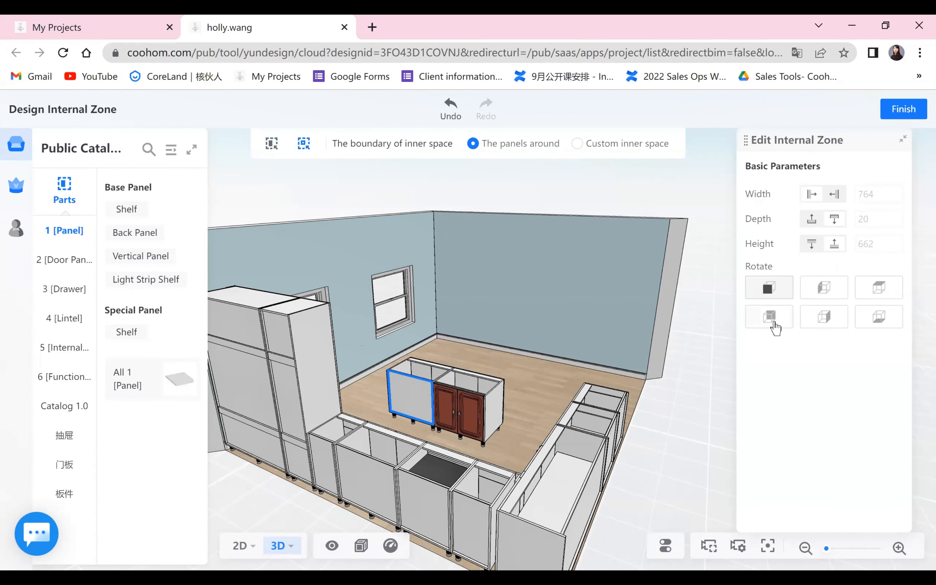
{"action": "left_click", "coordinate": [775, 326]}
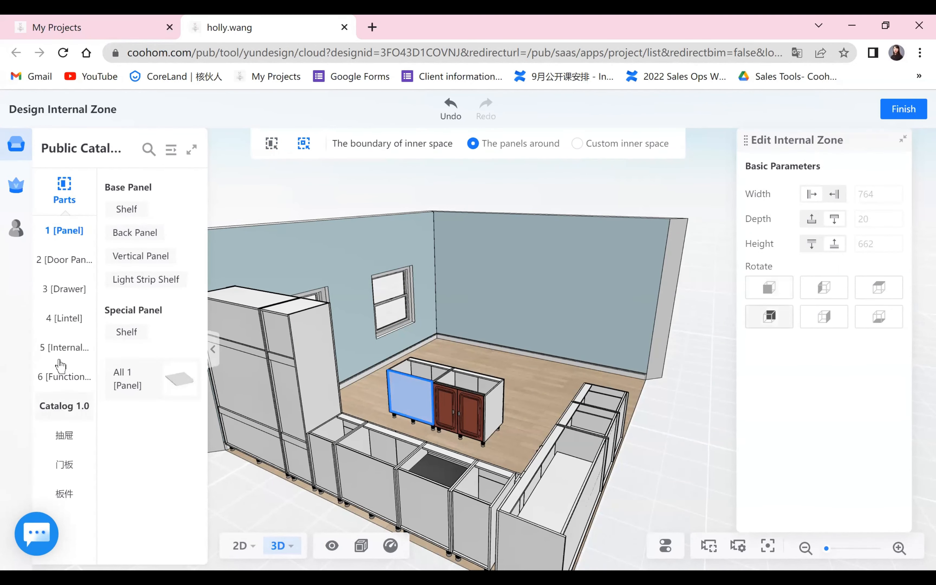
{"action": "left_click", "coordinate": [69, 265]}
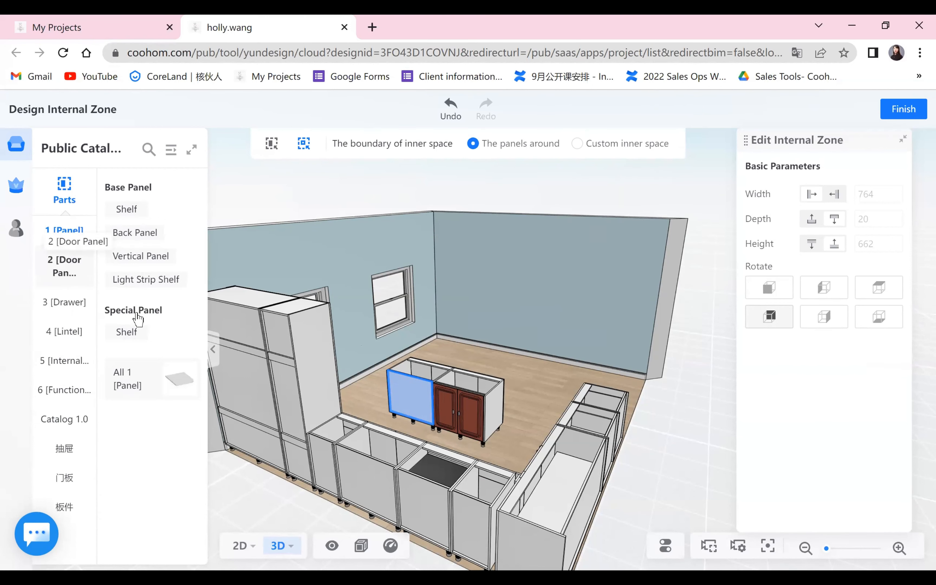
{"action": "left_click", "coordinate": [153, 318]}
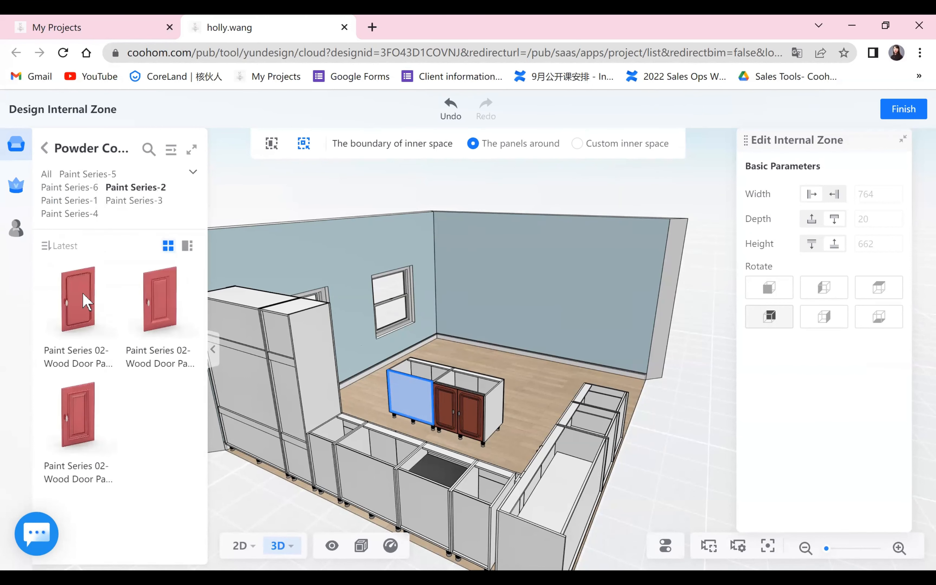
{"action": "left_click_drag", "start_coordinate": [87, 302], "coordinate": [426, 396]}
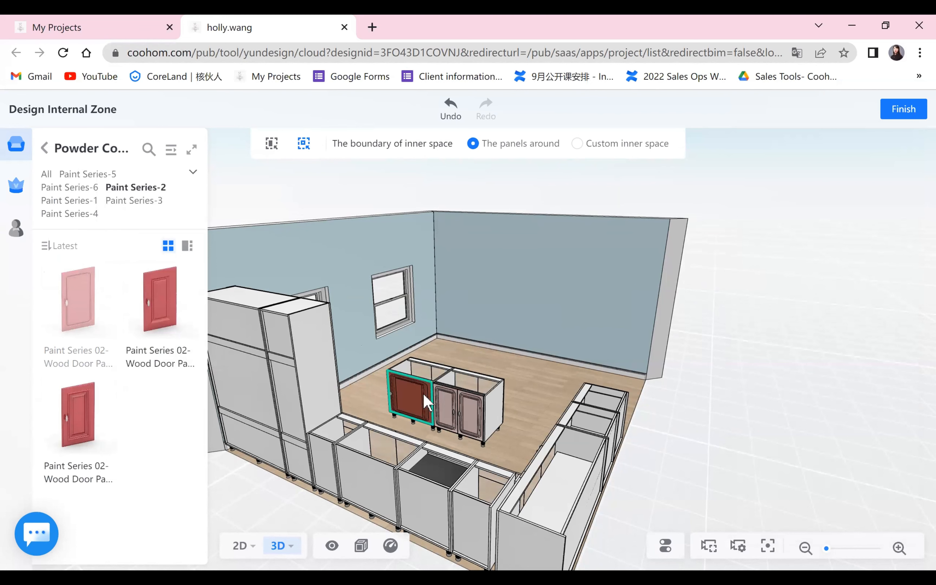
Divide the second island cabinet's back door panel using the same division as the neighbouring panel
{"action": "left_click", "coordinate": [411, 397]}
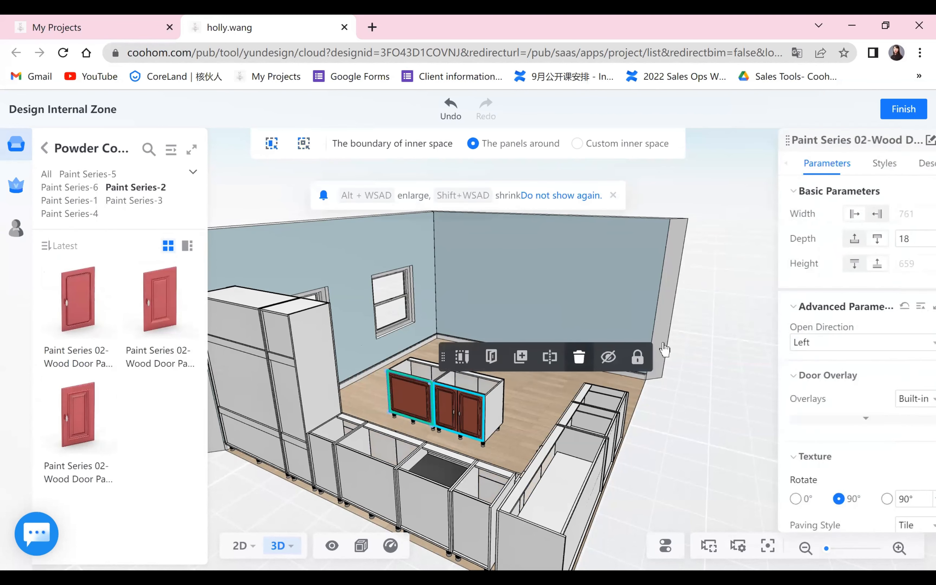
{"action": "left_click", "coordinate": [551, 360]}
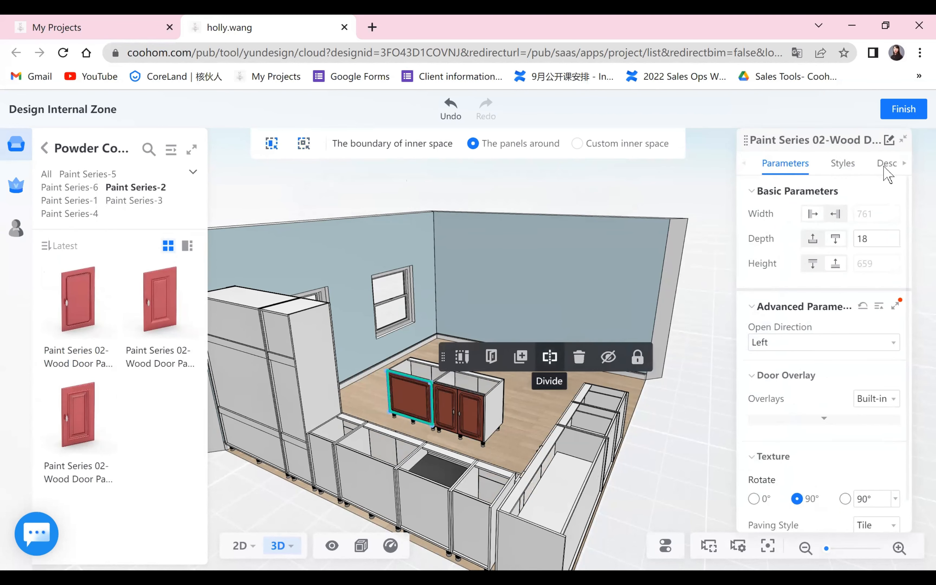
{"action": "left_click", "coordinate": [868, 505]}
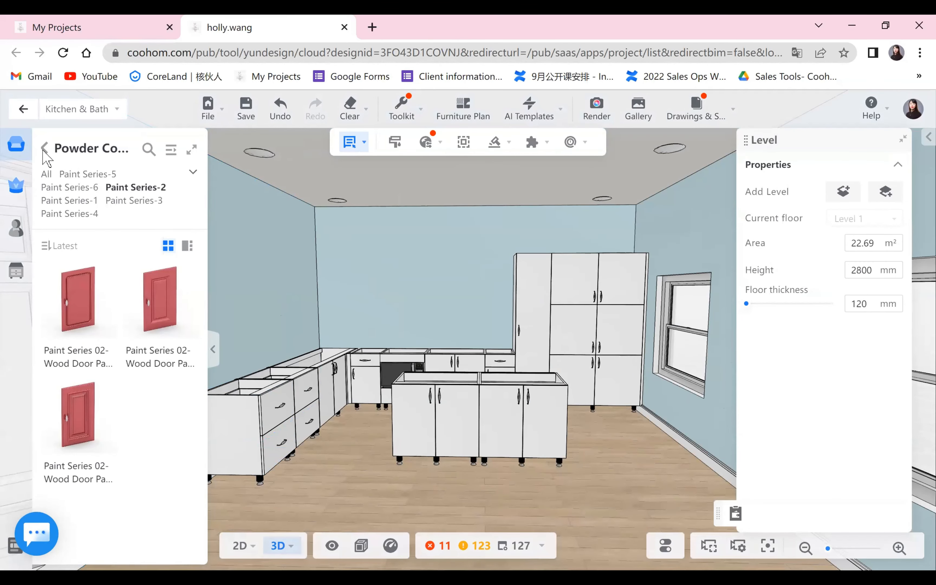
Open the public furniture catalog's Wall Cabinet category and look through its pages for a hinged door wall cabinet
{"action": "left_click", "coordinate": [45, 149]}
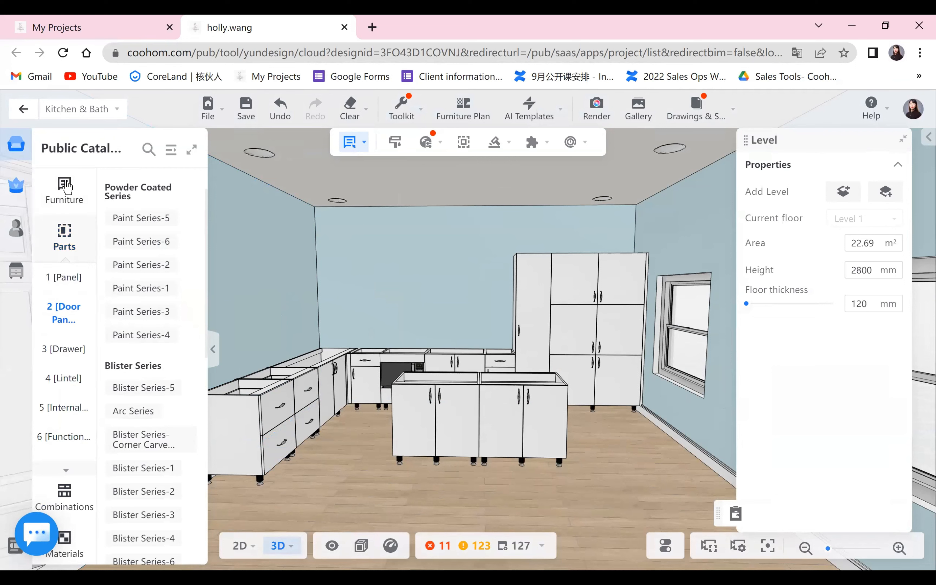
{"action": "left_click", "coordinate": [64, 192]}
{"action": "left_click", "coordinate": [73, 258]}
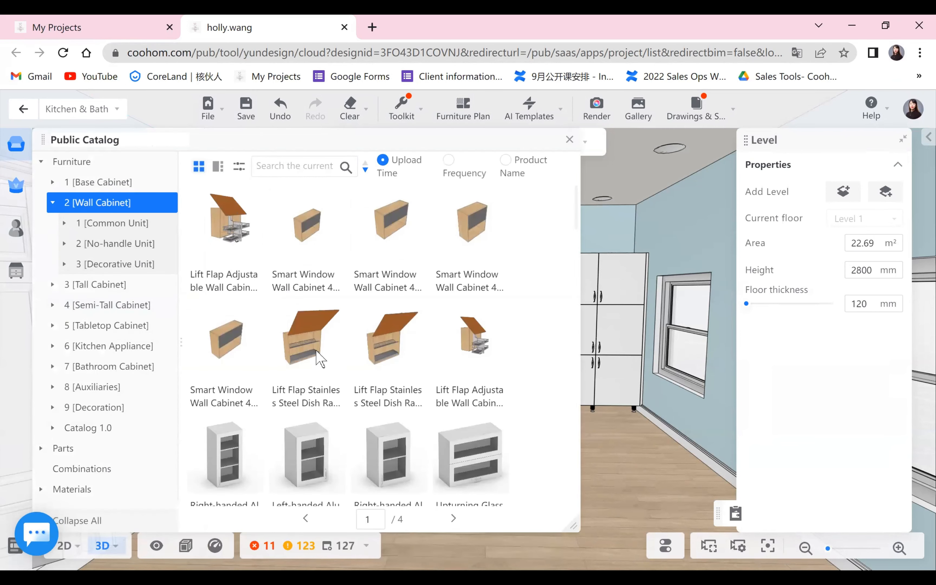
{"action": "scroll", "coordinate": [304, 354], "scroll_direction": "down", "scroll_amount": 6}
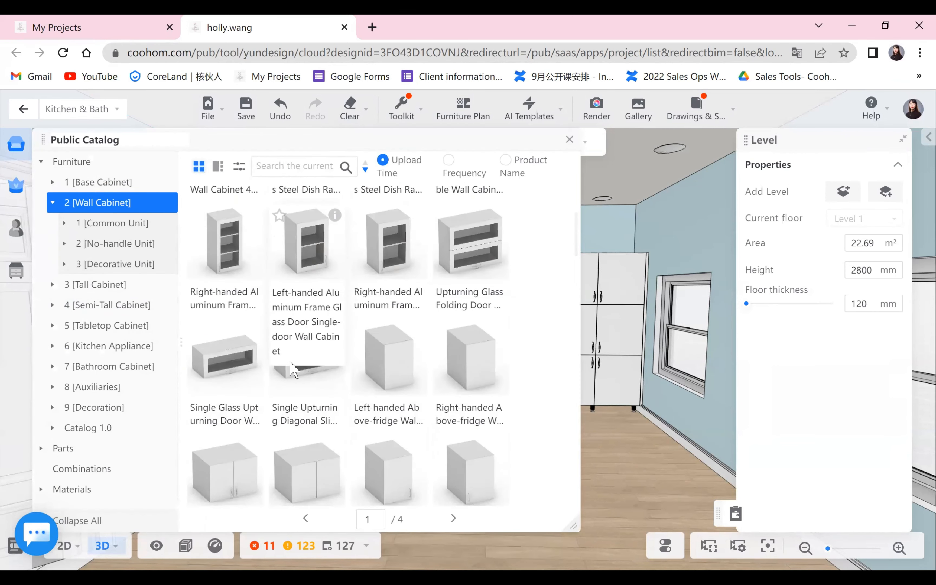
{"action": "scroll", "coordinate": [293, 372], "scroll_direction": "down", "scroll_amount": 7}
{"action": "scroll", "coordinate": [290, 387], "scroll_direction": "up", "scroll_amount": 3}
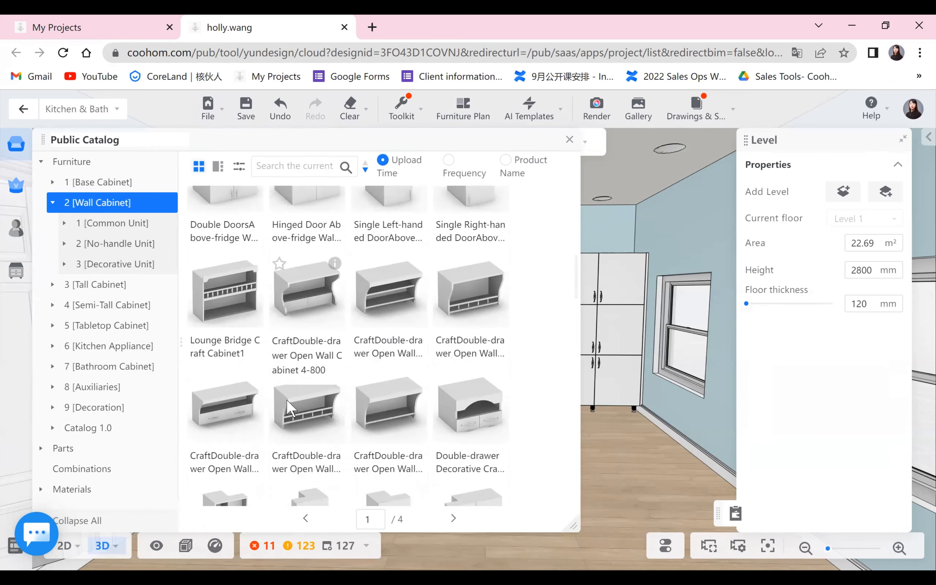
{"action": "scroll", "coordinate": [288, 400], "scroll_direction": "down", "scroll_amount": 5}
{"action": "scroll", "coordinate": [289, 404], "scroll_direction": "down", "scroll_amount": 10}
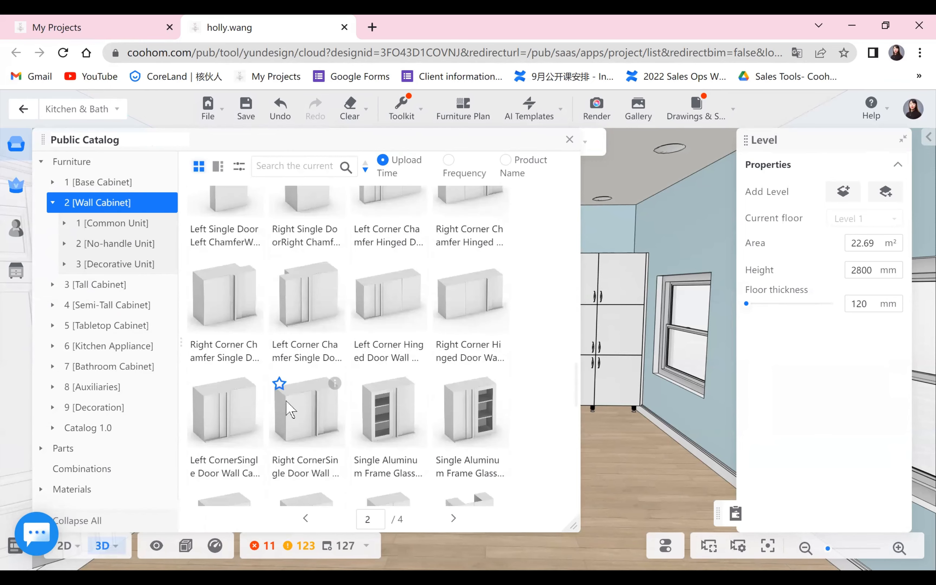
{"action": "scroll", "coordinate": [291, 410], "scroll_direction": "down", "scroll_amount": 4}
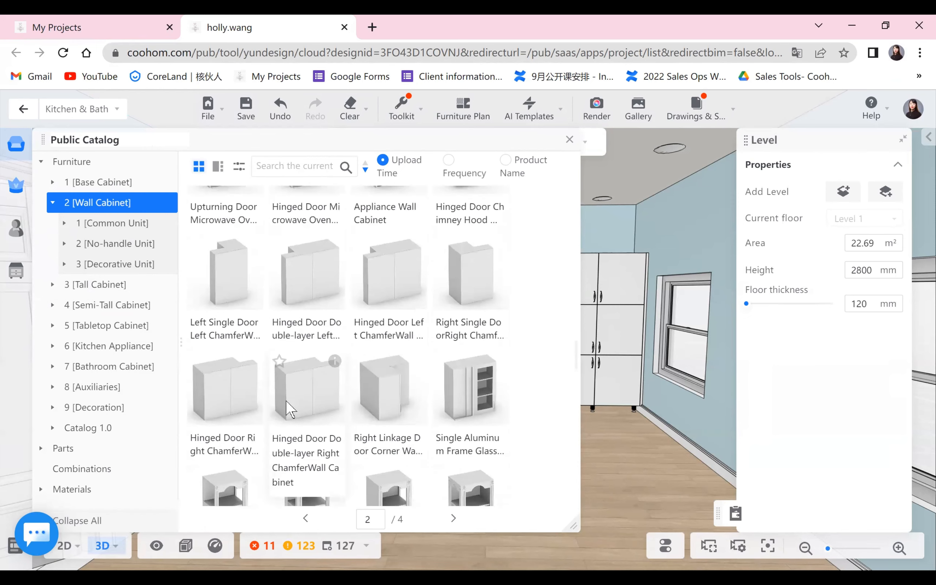
{"action": "scroll", "coordinate": [288, 401], "scroll_direction": "down", "scroll_amount": 10}
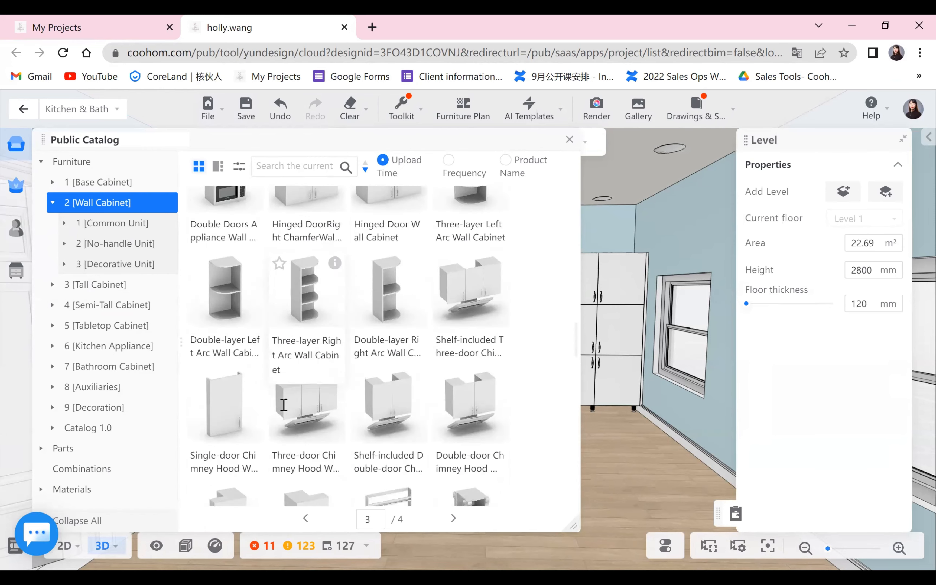
{"action": "scroll", "coordinate": [286, 412], "scroll_direction": "down", "scroll_amount": 10}
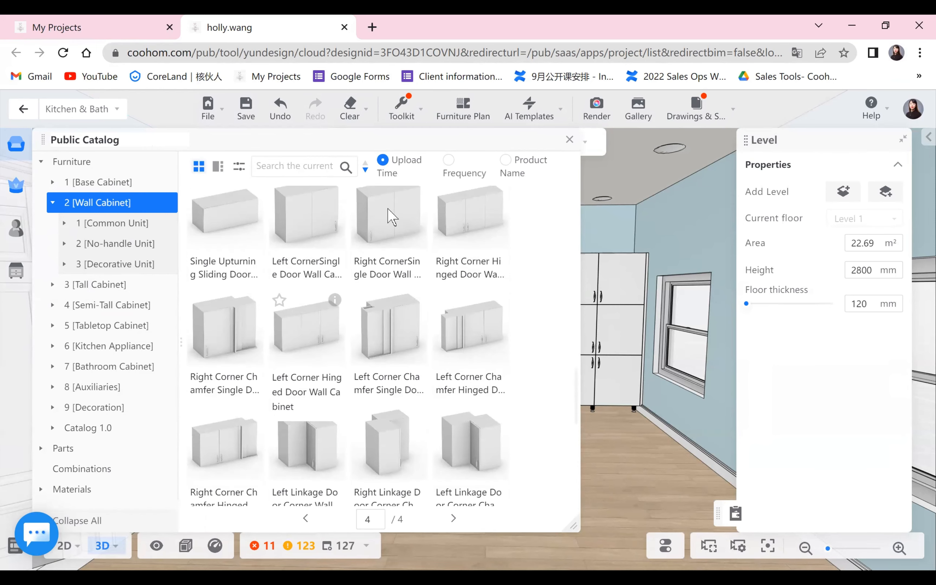
{"action": "scroll", "coordinate": [417, 363], "scroll_direction": "up", "scroll_amount": 10}
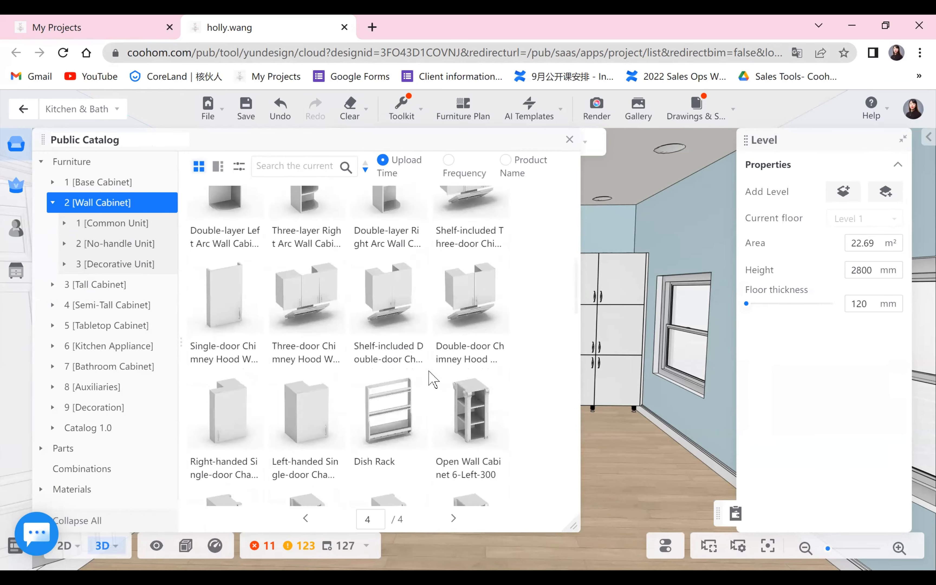
{"action": "scroll", "coordinate": [402, 355], "scroll_direction": "up", "scroll_amount": 1}
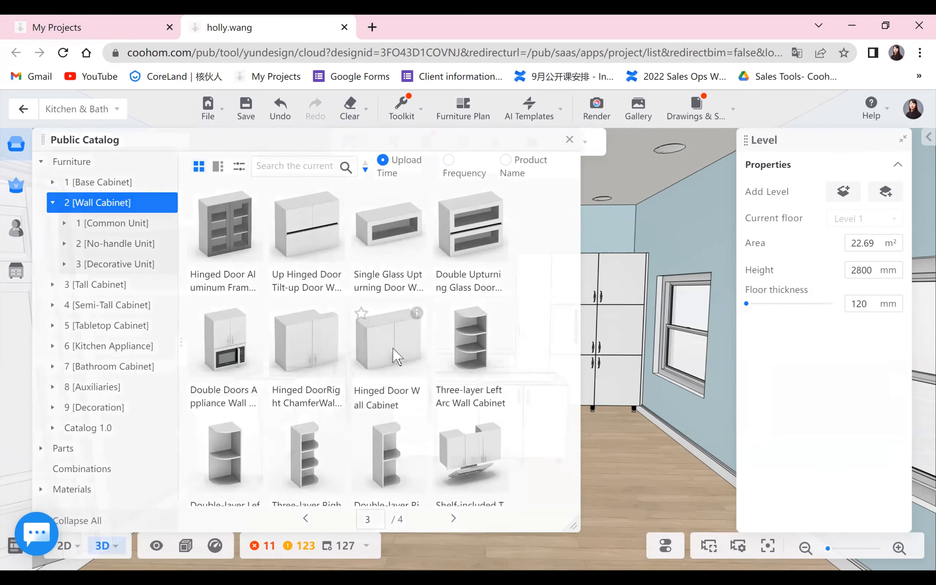
Place a Hinged Door Wall Cabinet on the back wall, in the corner above the base cabinets
{"action": "left_click", "coordinate": [399, 354]}
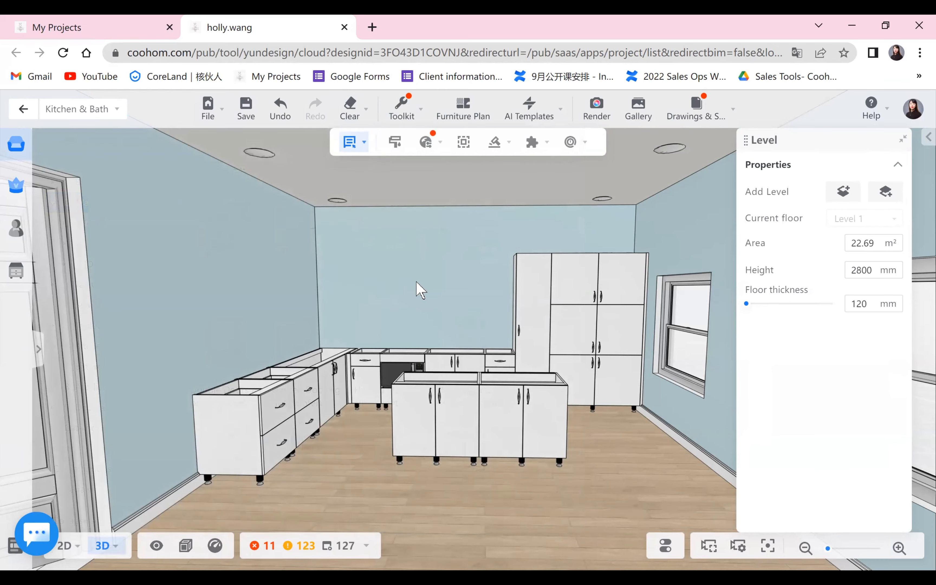
{"action": "scroll", "coordinate": [421, 290], "scroll_direction": "down", "scroll_amount": 3}
{"action": "left_click", "coordinate": [418, 305]}
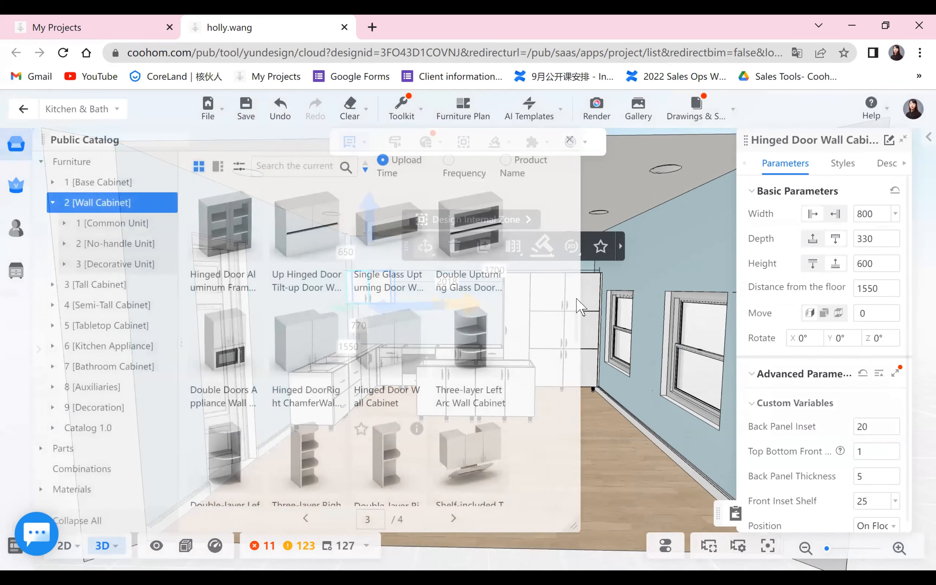
Try a Double-layer Right Arc Wall Cabinet beside the hinged door wall cabinet and undo its placement
{"action": "left_click", "coordinate": [387, 461]}
{"action": "left_click", "coordinate": [367, 279]}
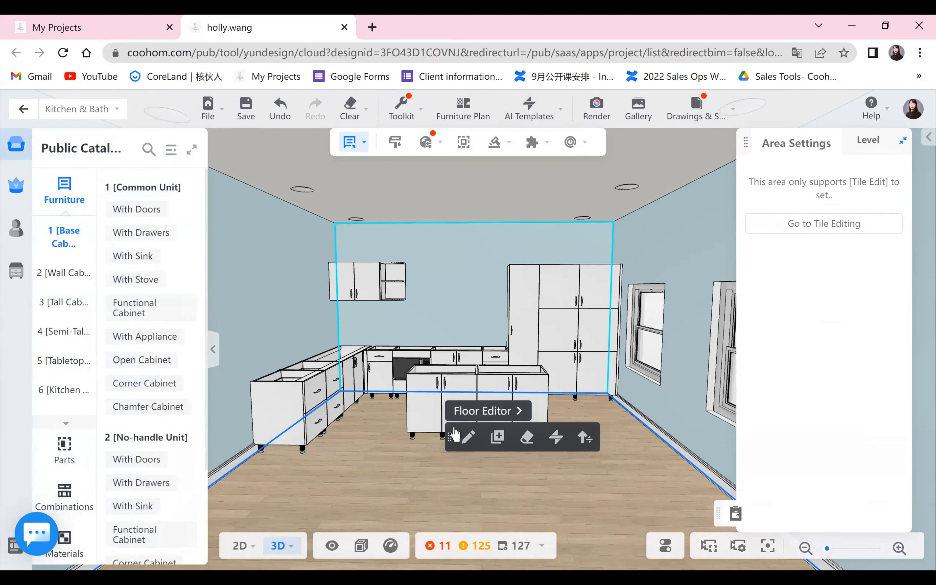
{"action": "left_click_drag", "start_coordinate": [507, 482], "coordinate": [603, 477]}
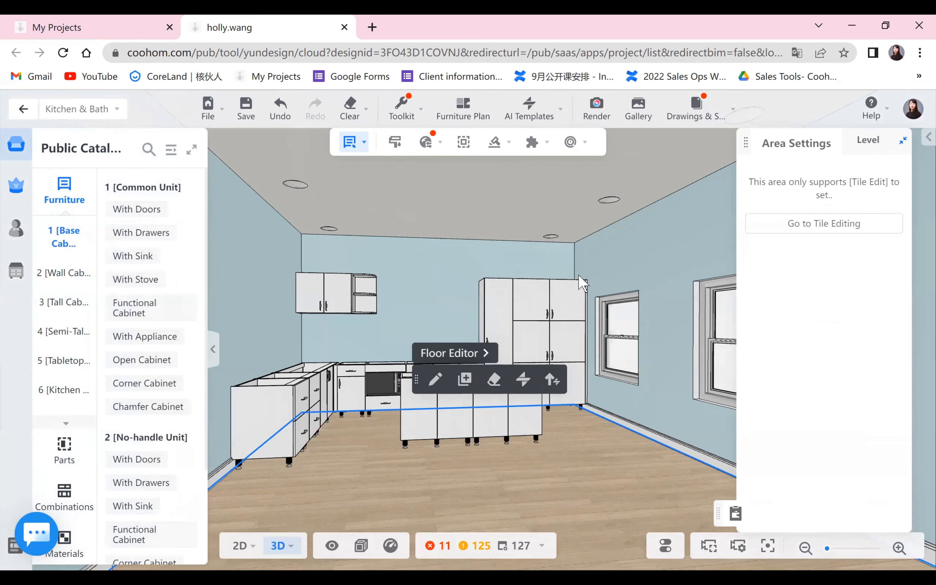
{"action": "left_click", "coordinate": [281, 105]}
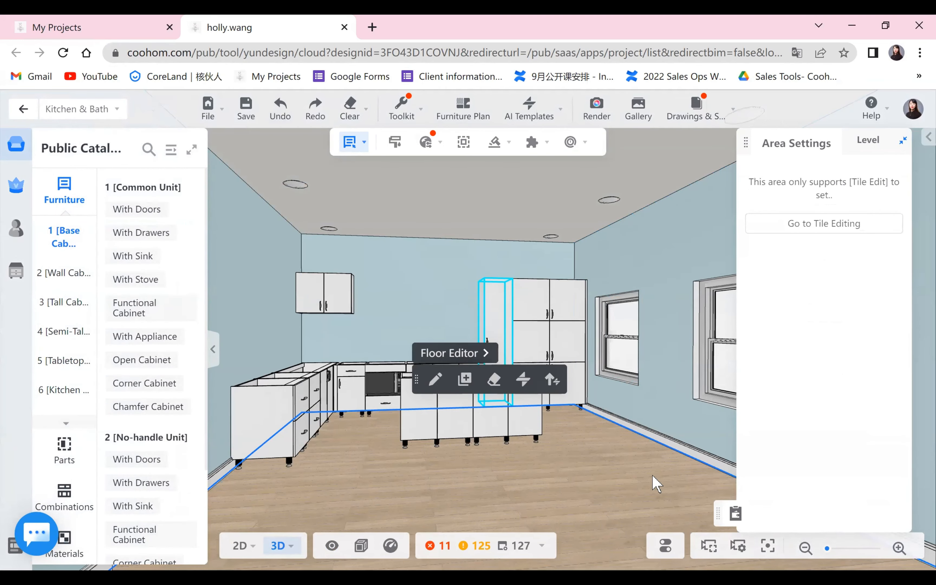
Set the hinged door wall cabinet's distance from the ceiling to 700 mm
{"action": "left_click", "coordinate": [499, 271]}
{"action": "left_click_drag", "start_coordinate": [499, 271], "coordinate": [350, 309]}
{"action": "right_click", "coordinate": [578, 406]}
{"action": "left_click", "coordinate": [350, 279]}
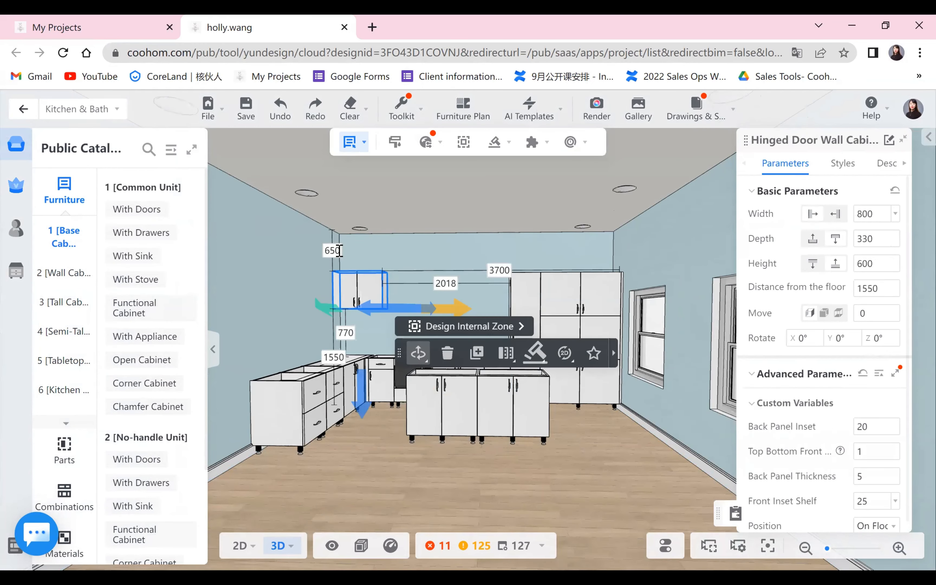
{"action": "type", "text": "7700"}
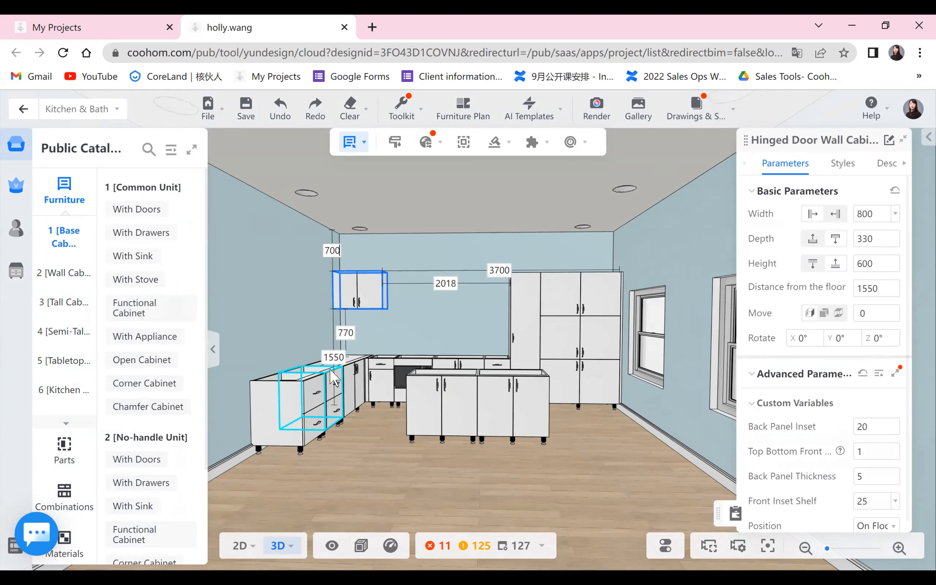
{"action": "key", "text": "Return"}
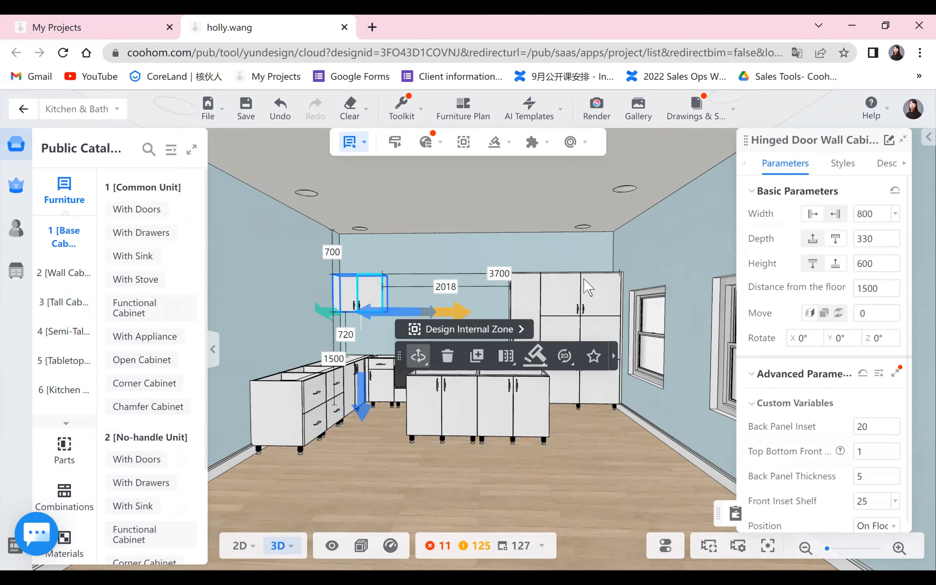
Duplicate the hinged door wall cabinet and place the copy flush against its free side on the back wall
{"action": "left_click", "coordinate": [587, 288]}
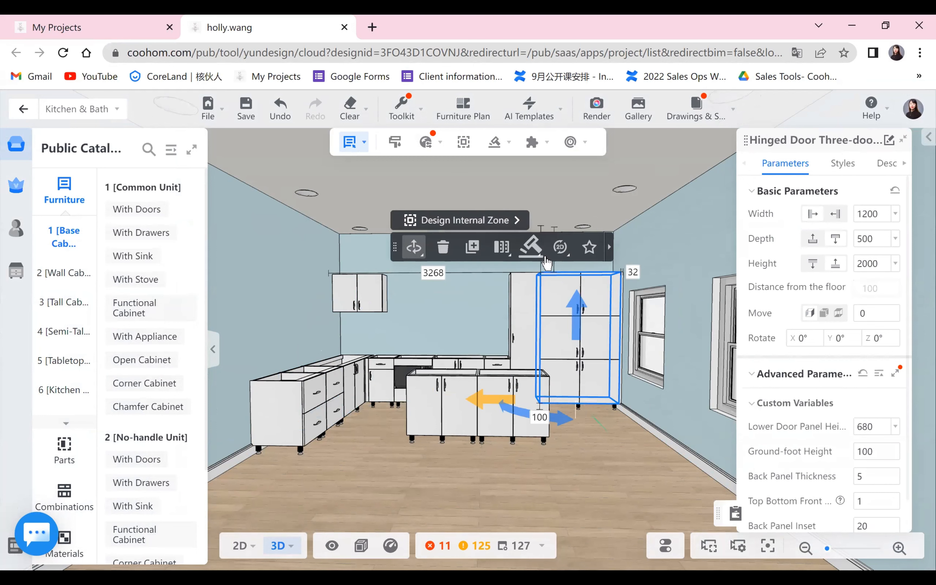
{"action": "left_click", "coordinate": [596, 496]}
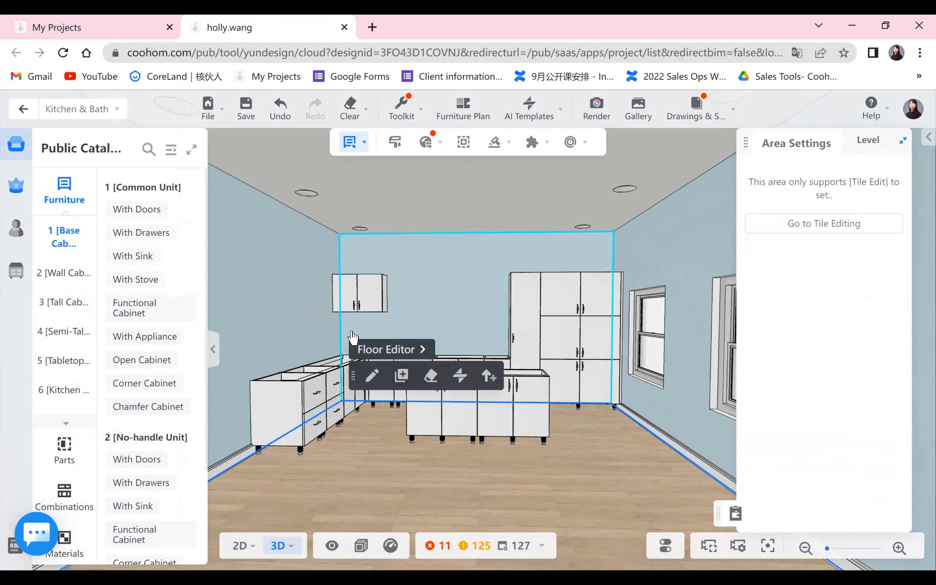
{"action": "left_click", "coordinate": [359, 293]}
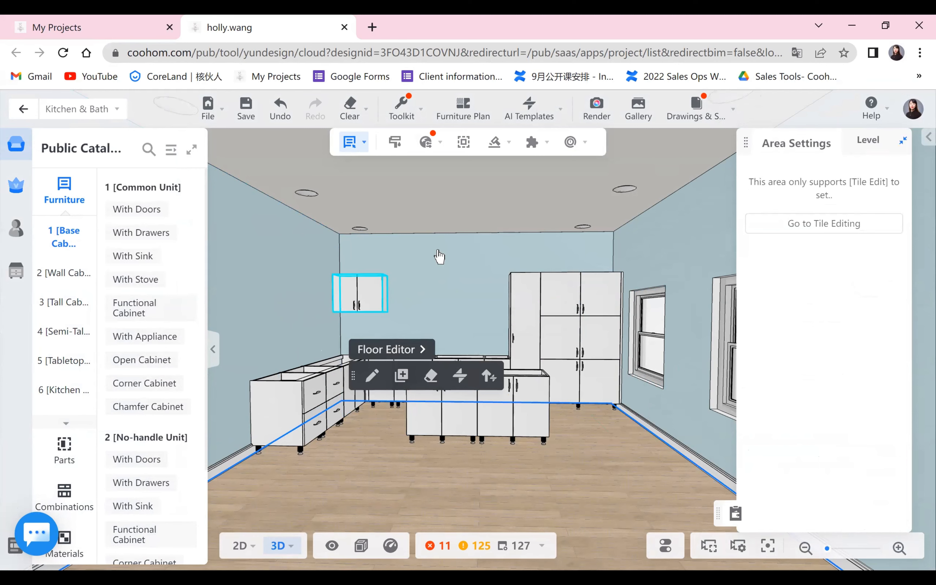
{"action": "left_click", "coordinate": [476, 249]}
{"action": "left_click", "coordinate": [426, 310]}
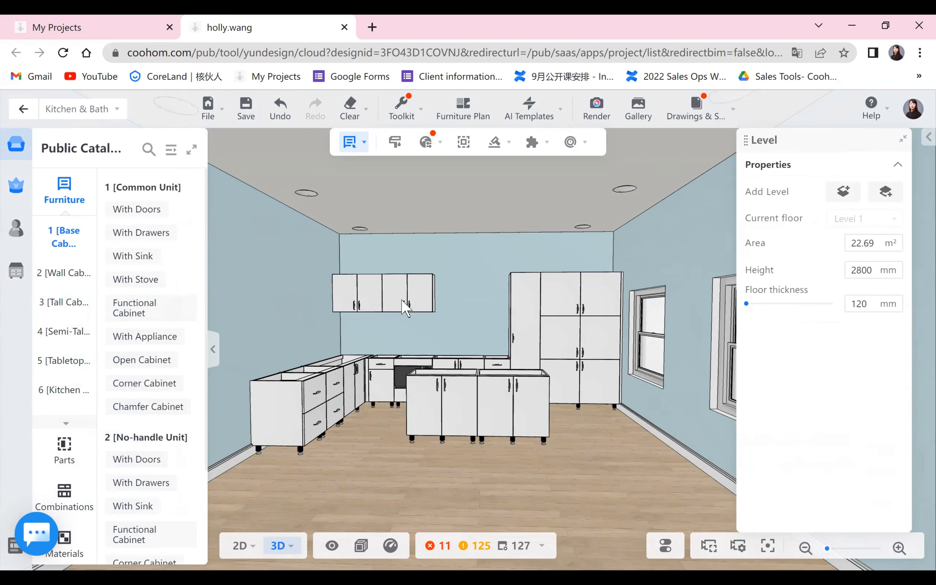
{"action": "left_click", "coordinate": [569, 463]}
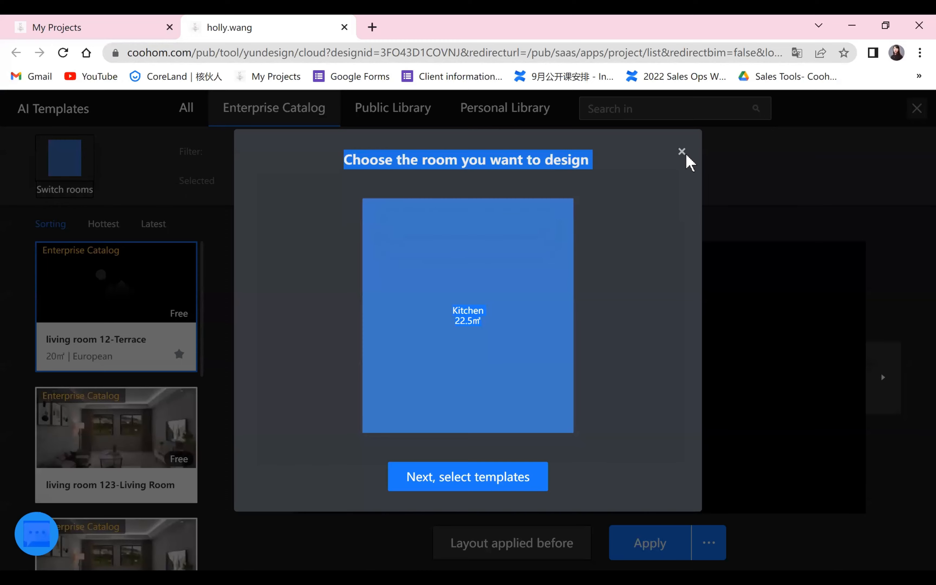
{"action": "left_click", "coordinate": [685, 156]}
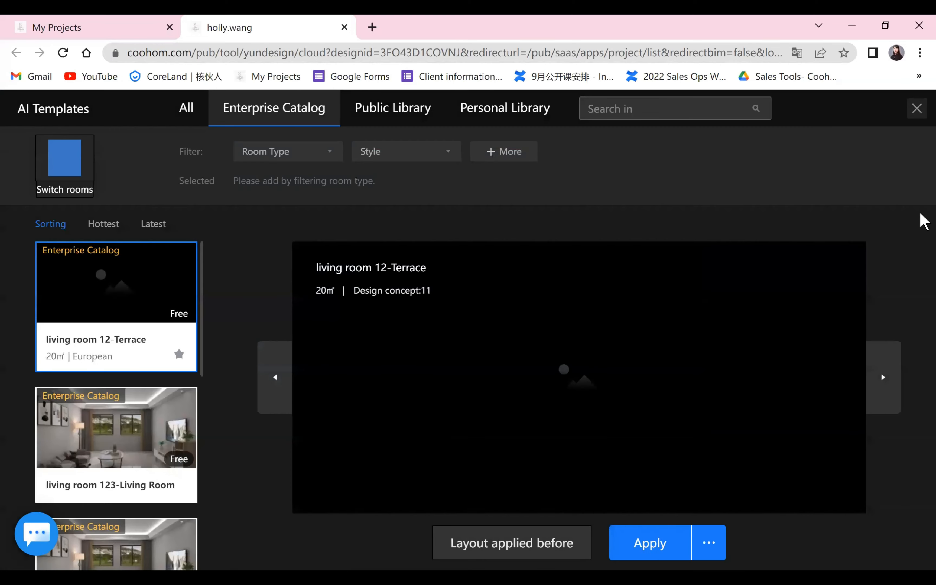
{"action": "left_click", "coordinate": [917, 109]}
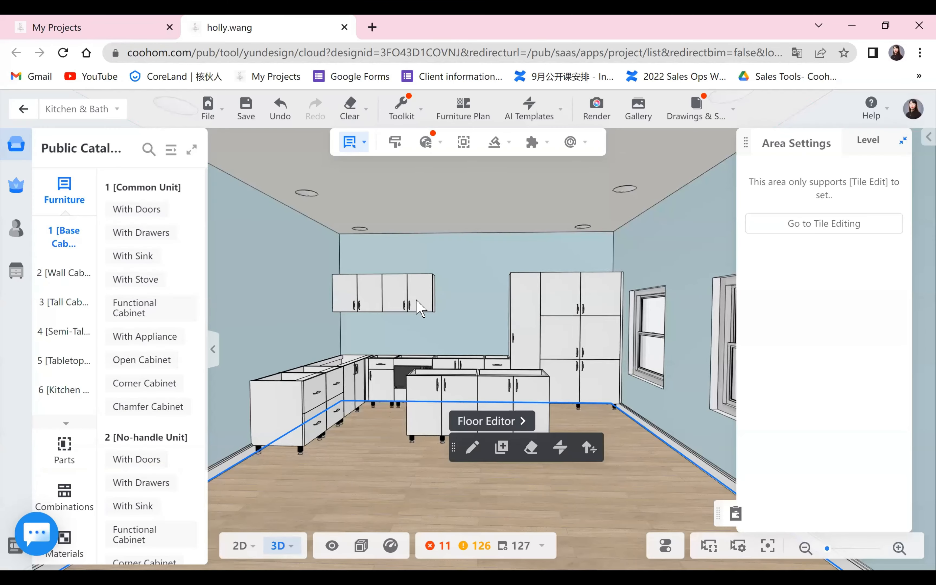
Examine the kitchen layout with its wall cabinets and island from several angles and from above
{"action": "scroll", "coordinate": [396, 436], "scroll_direction": "down", "scroll_amount": 6}
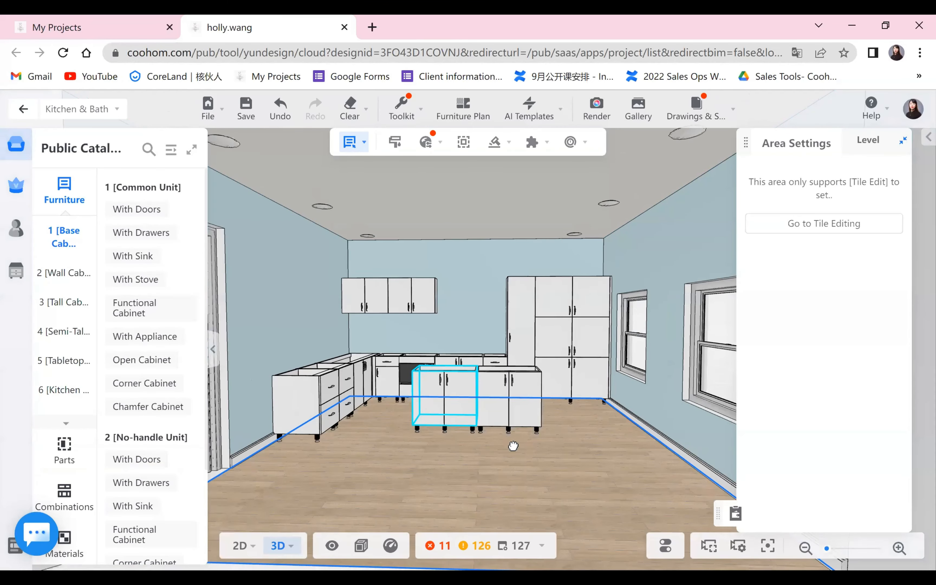
{"action": "left_click_drag", "start_coordinate": [406, 437], "coordinate": [453, 480]}
{"action": "scroll", "coordinate": [454, 482], "scroll_direction": "up", "scroll_amount": 5}
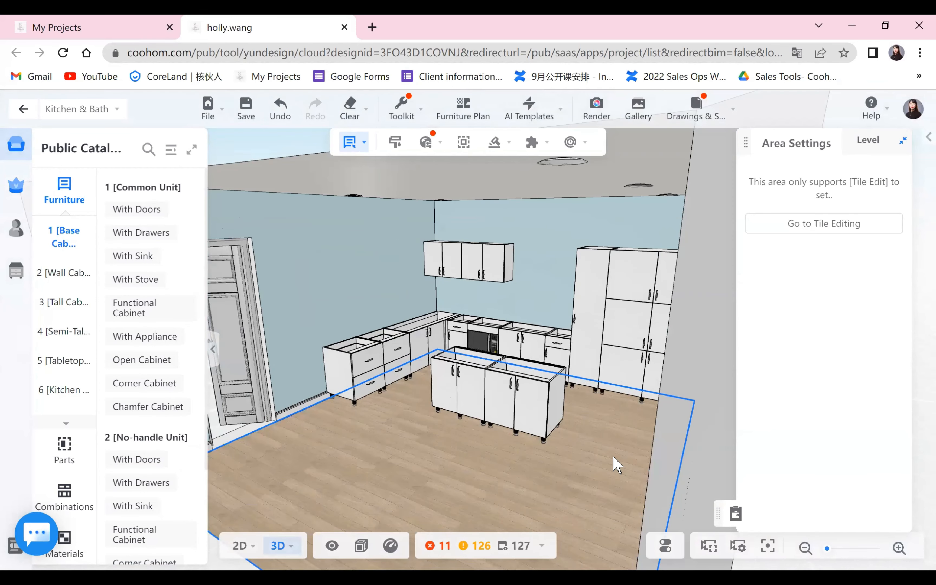
{"action": "key", "text": "Right"}
{"action": "key", "text": "Right"}
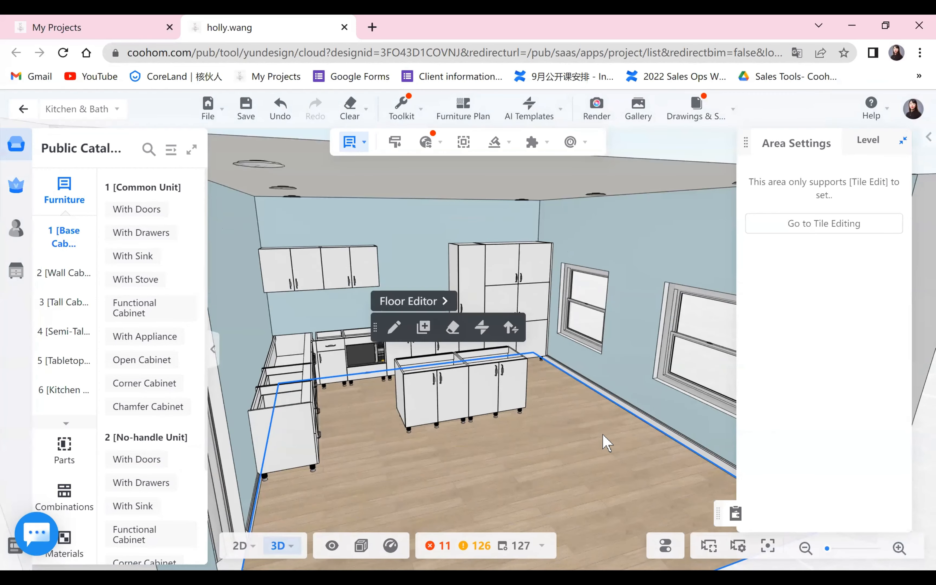
{"action": "key", "text": "Right"}
{"action": "key", "text": "Right"}
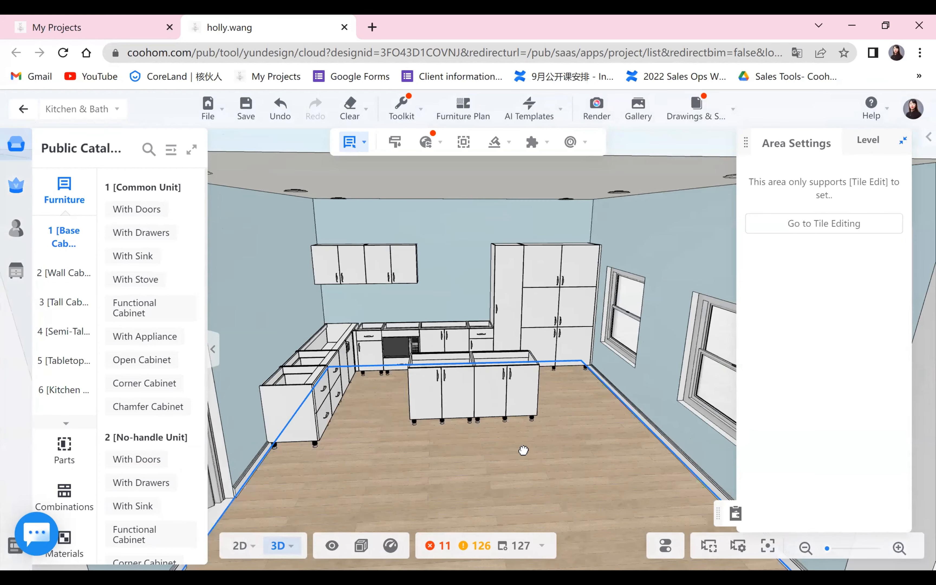
{"action": "key", "text": "Up"}
{"action": "key", "text": "Up"}
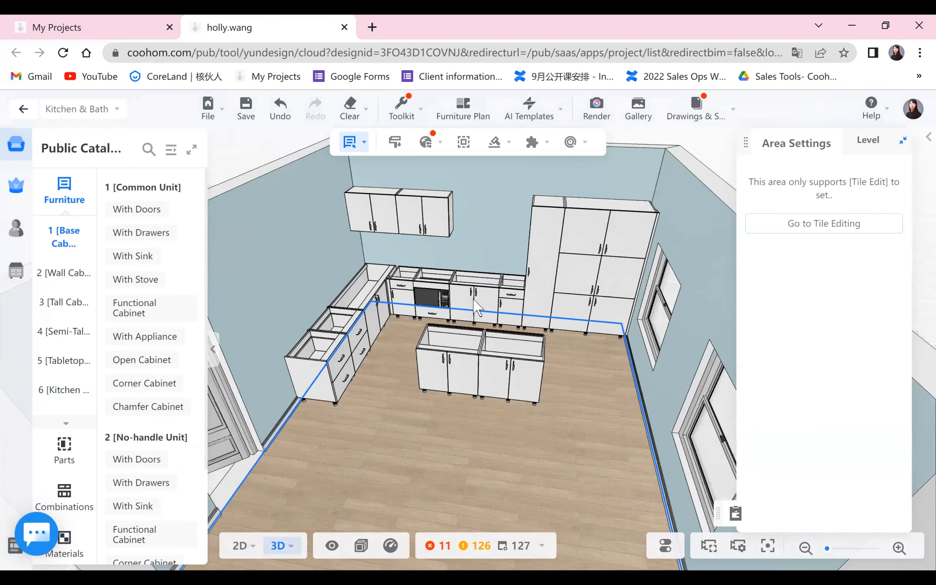
Build a Single Sink-01 with the Faucet-80 tap on the 800 mm hinged door base cabinet beside the oven cabinet
{"action": "left_click", "coordinate": [470, 267]}
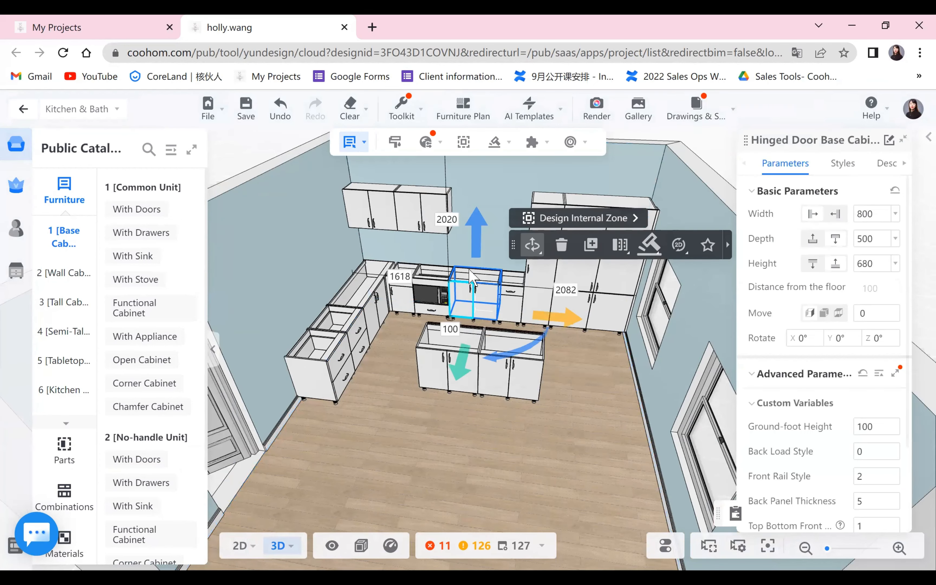
{"action": "left_click", "coordinate": [620, 245]}
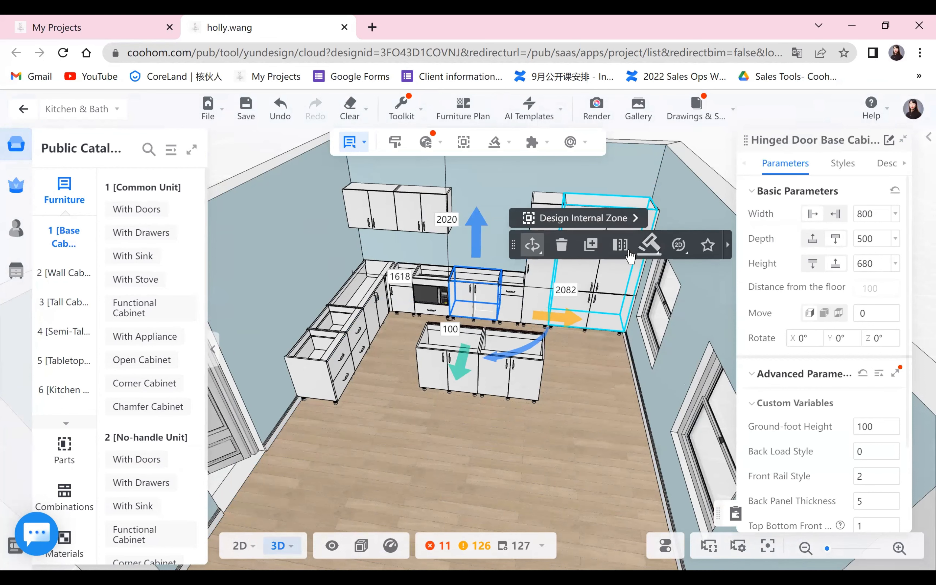
{"action": "left_click", "coordinate": [649, 245]}
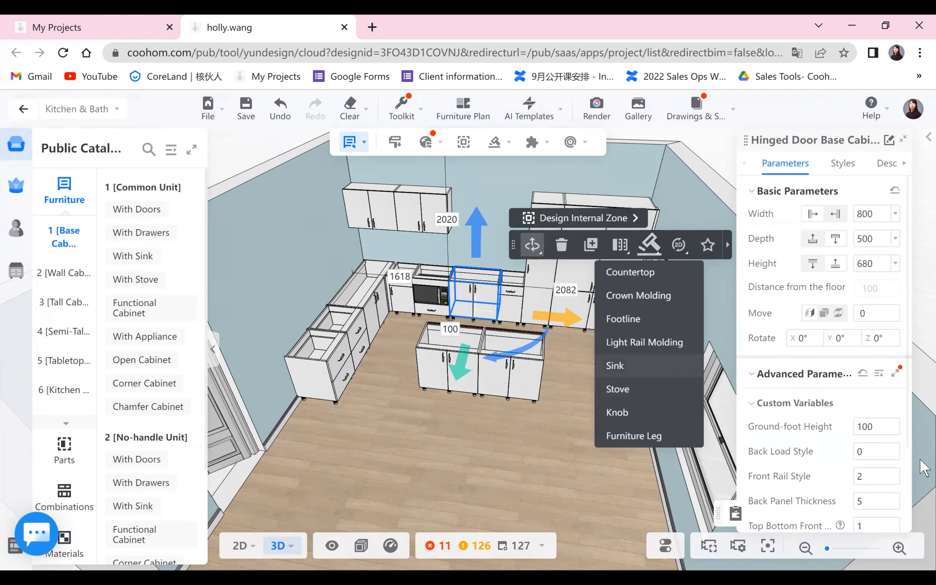
{"action": "left_click", "coordinate": [615, 366]}
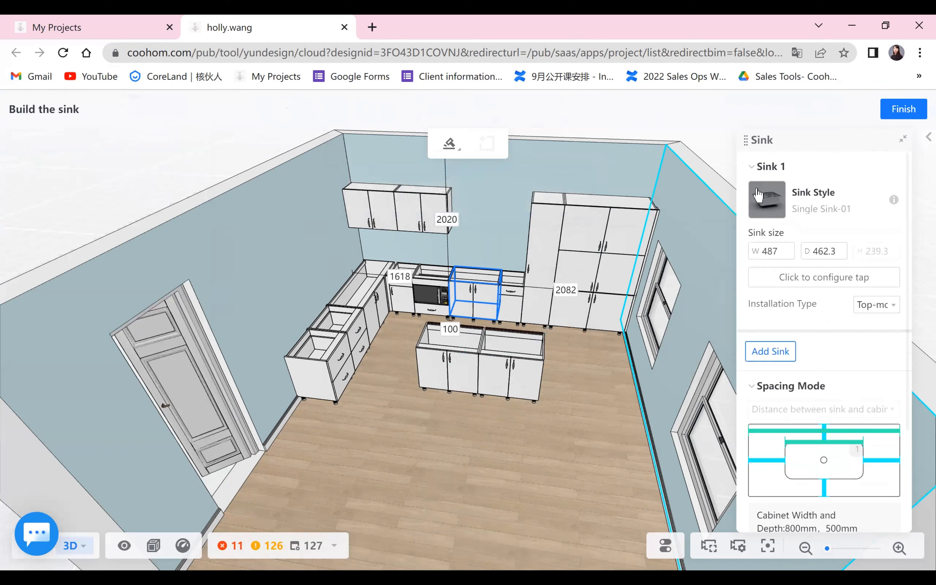
{"action": "left_click", "coordinate": [862, 279]}
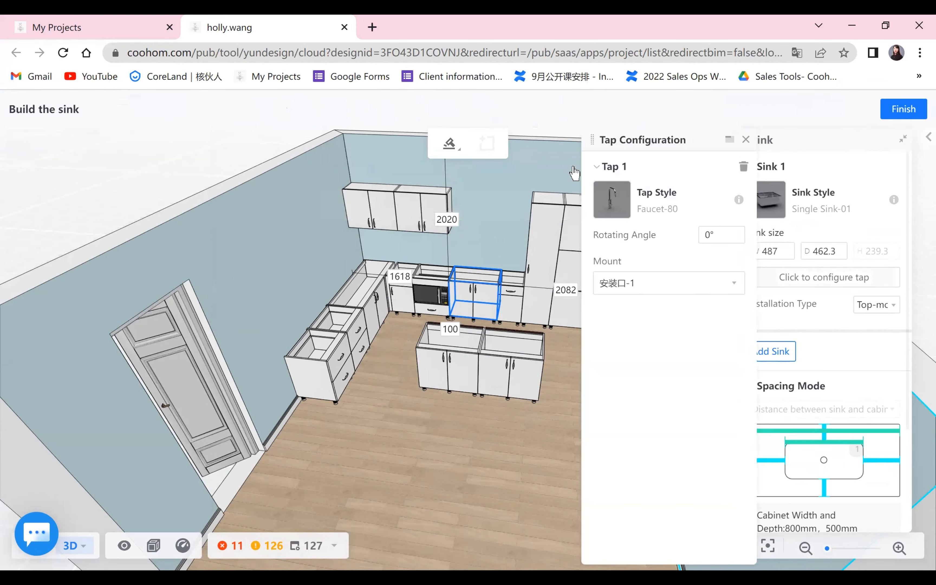
{"action": "left_click", "coordinate": [744, 140]}
{"action": "scroll", "coordinate": [852, 511], "scroll_direction": "down", "scroll_amount": 3}
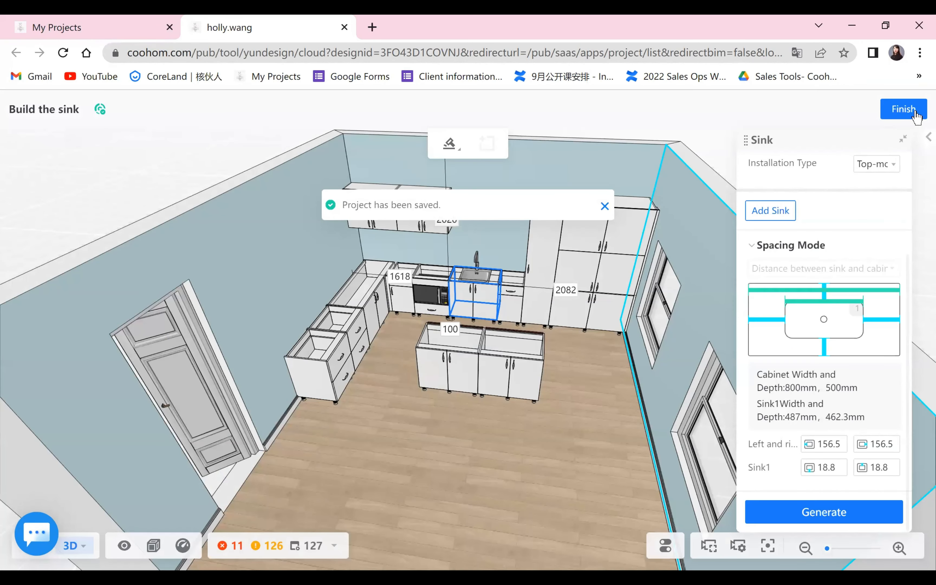
{"action": "left_click", "coordinate": [900, 137]}
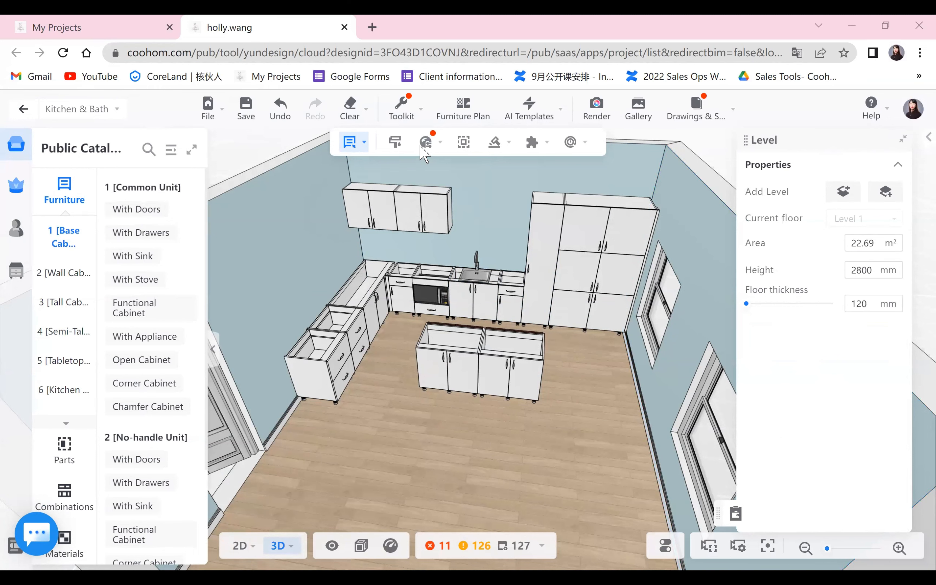
Start a stove build on the 1500 mm corner base cabinet and choose Induction Cooker-1 as its stove style
{"action": "left_click_drag", "start_coordinate": [402, 402], "coordinate": [550, 289]}
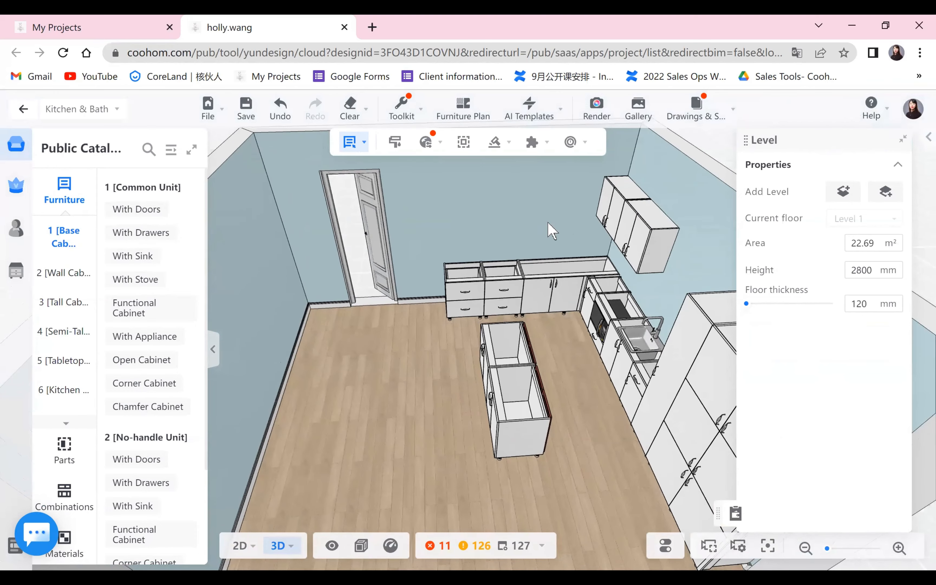
{"action": "left_click", "coordinate": [553, 288]}
{"action": "left_click", "coordinate": [514, 229]}
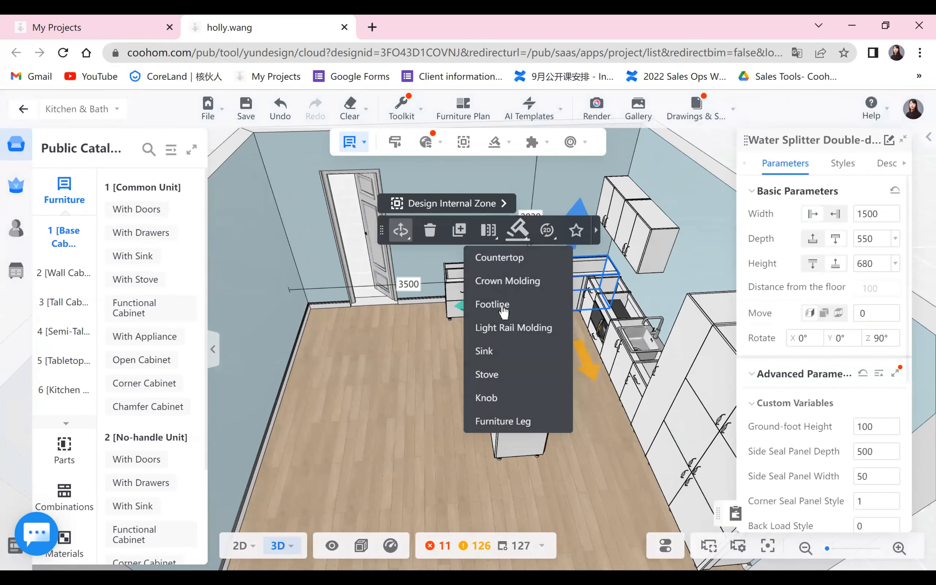
{"action": "left_click", "coordinate": [492, 374]}
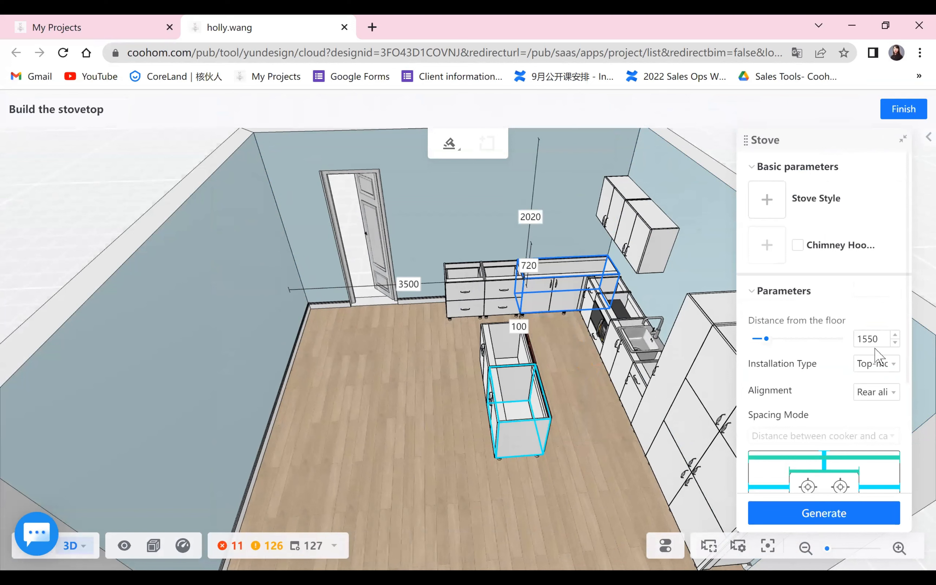
{"action": "left_click", "coordinate": [766, 199]}
{"action": "scroll", "coordinate": [673, 418], "scroll_direction": "down", "scroll_amount": 5}
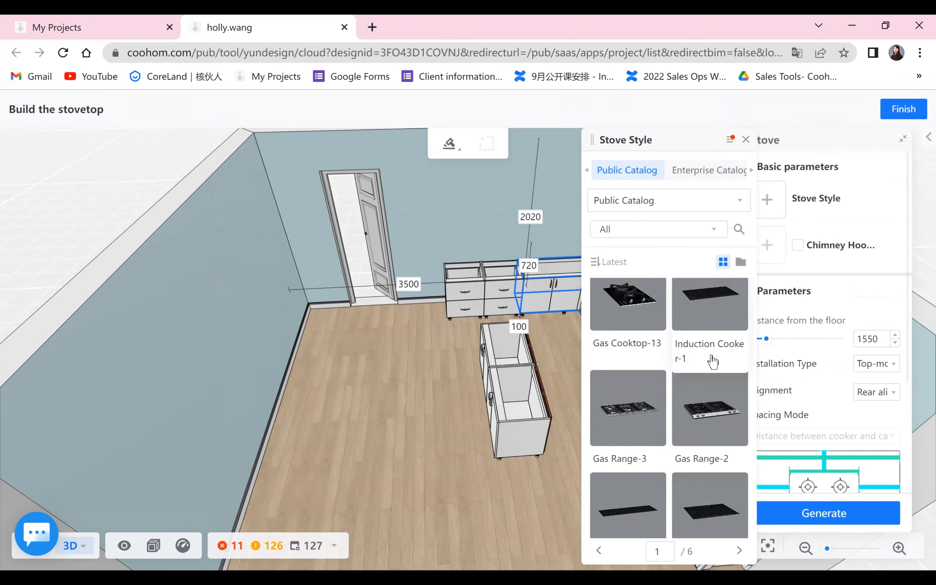
{"action": "left_click", "coordinate": [824, 513]}
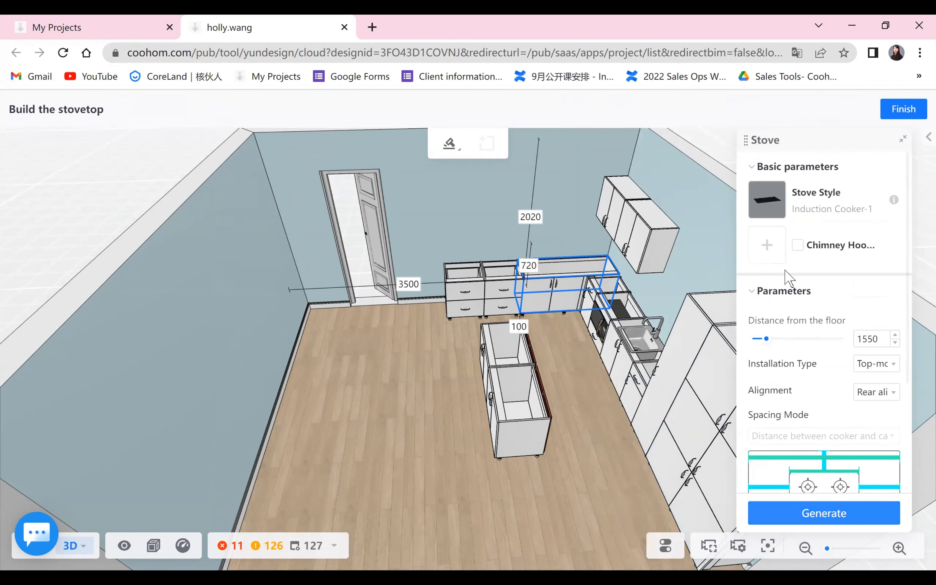
Include the Range Hood - Side-141 chimney hood with the stove and generate both
{"action": "left_click", "coordinate": [798, 247]}
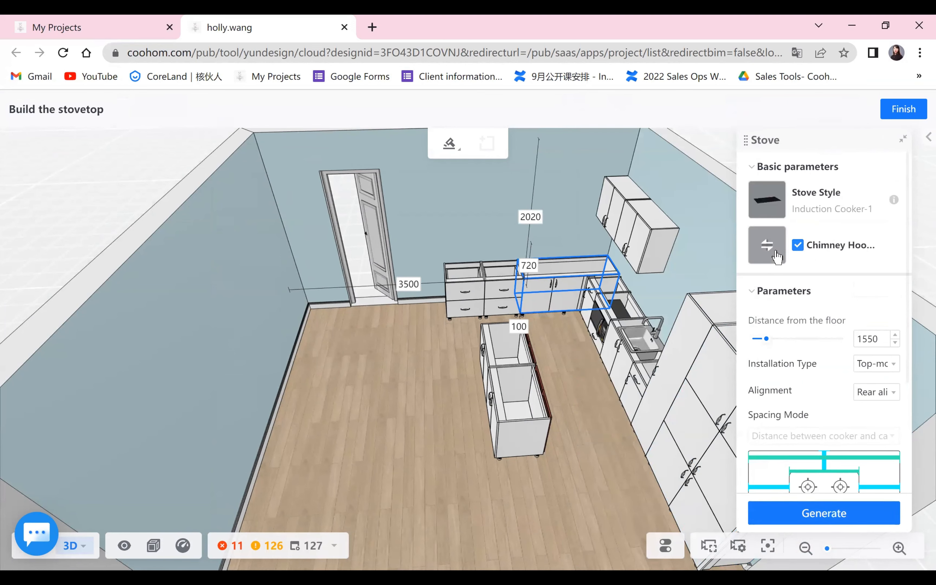
{"action": "left_click", "coordinate": [767, 245]}
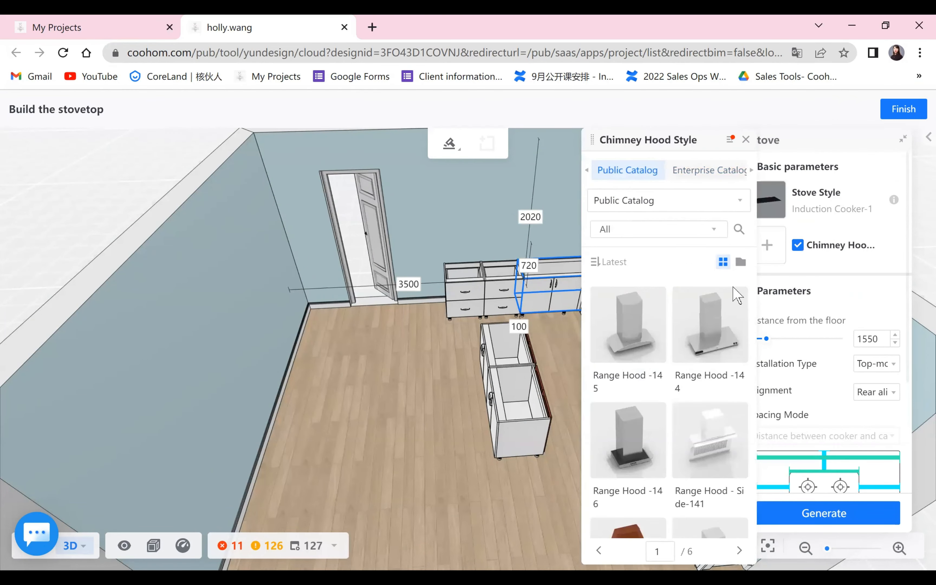
{"action": "left_click", "coordinate": [707, 433]}
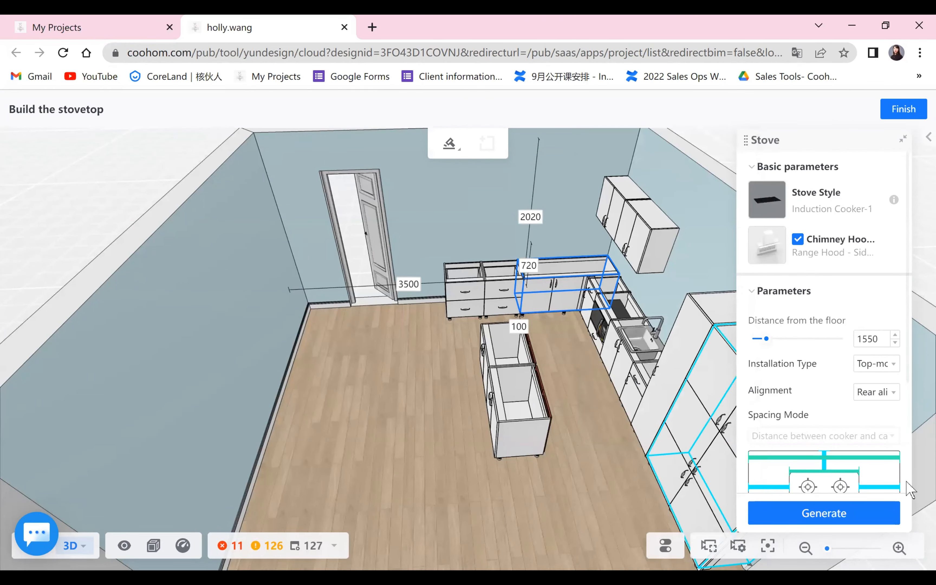
{"action": "scroll", "coordinate": [873, 471], "scroll_direction": "down", "scroll_amount": 2}
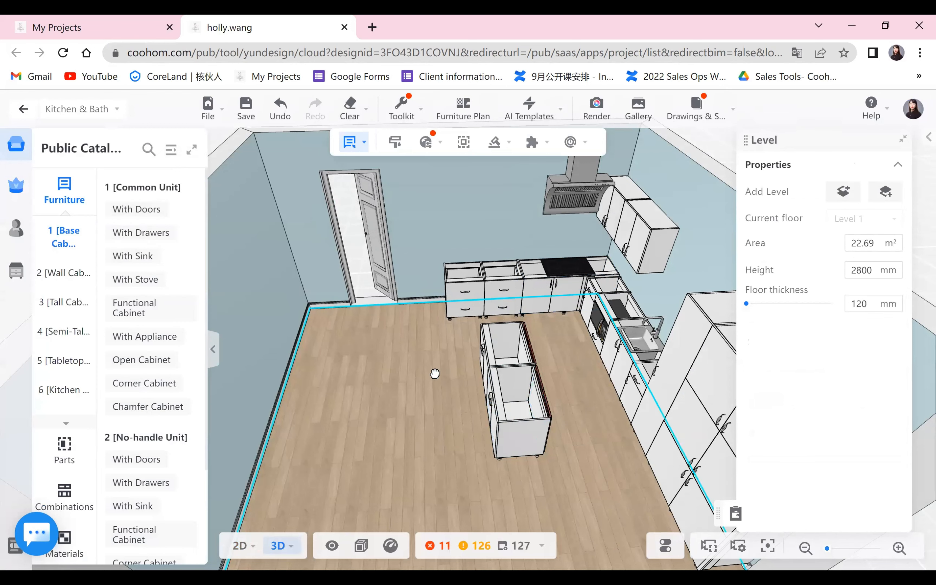
Move the induction cooker along the base cabinets away from the corner, towards the drawer cabinets
{"action": "left_click_drag", "start_coordinate": [491, 398], "coordinate": [646, 273]}
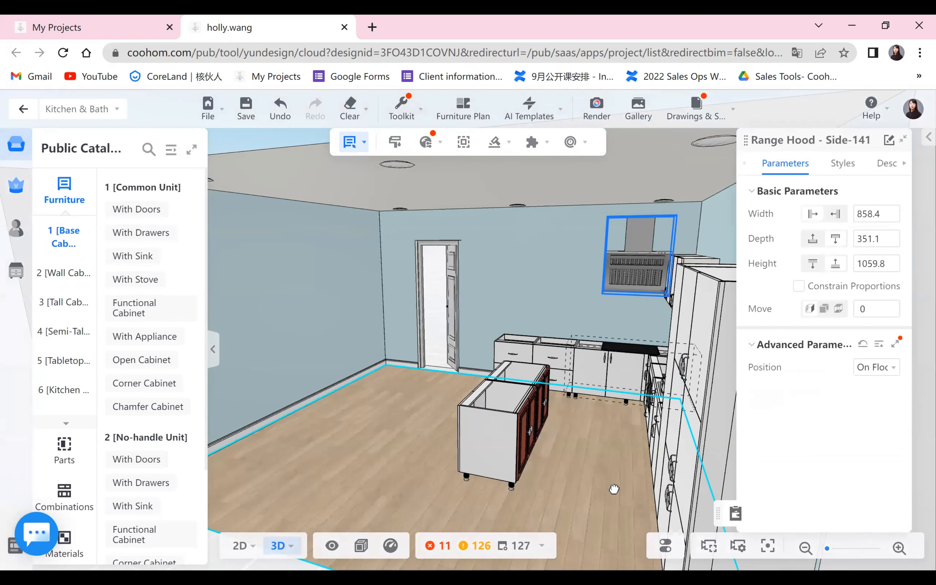
{"action": "left_click_drag", "start_coordinate": [612, 488], "coordinate": [586, 335]}
{"action": "left_click", "coordinate": [587, 331]}
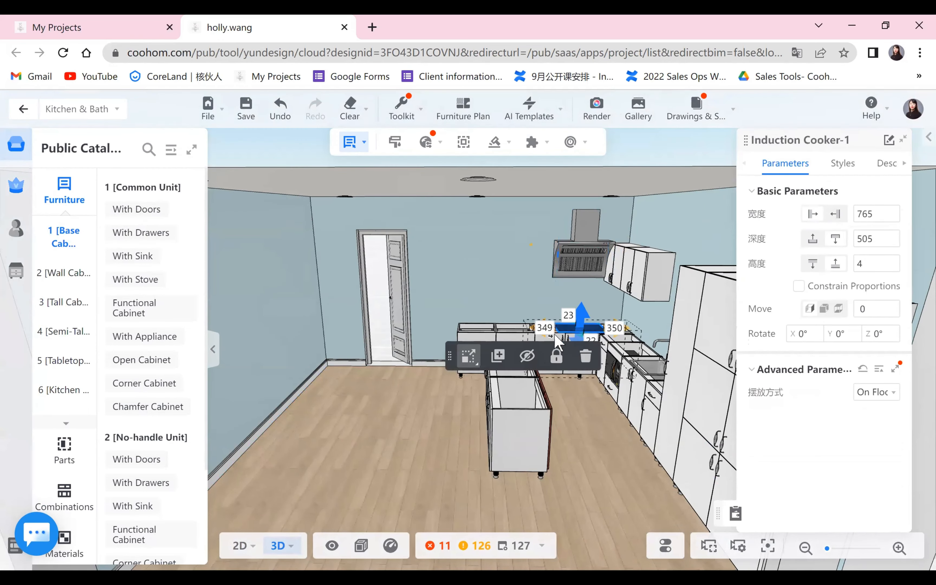
{"action": "left_click", "coordinate": [468, 355]}
{"action": "left_click", "coordinate": [464, 437]}
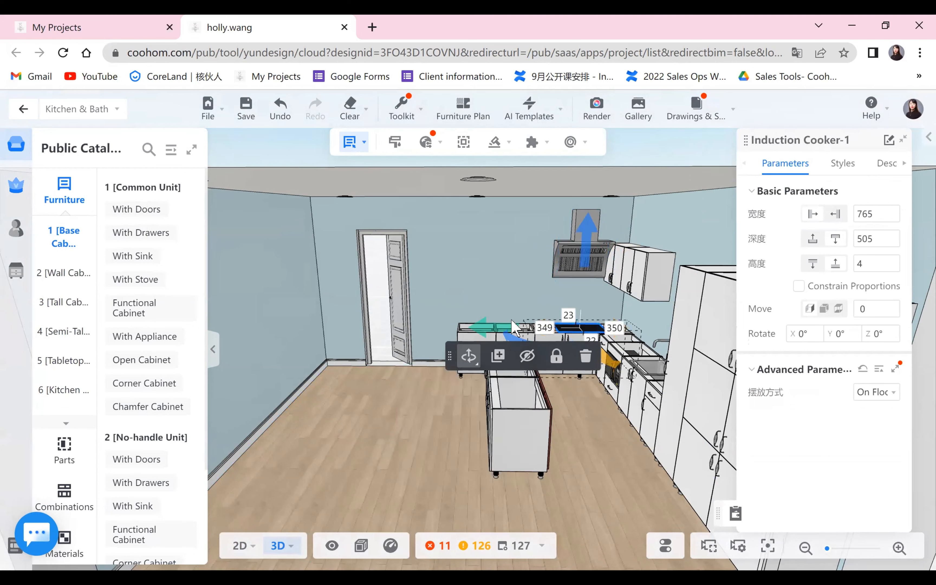
{"action": "left_click_drag", "start_coordinate": [450, 328], "coordinate": [393, 449]}
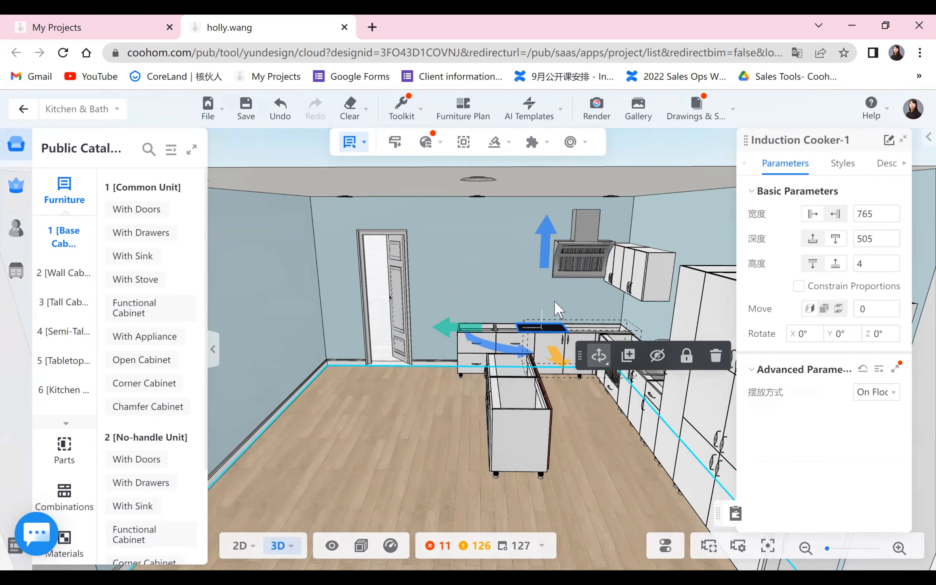
{"action": "left_click", "coordinate": [545, 464]}
Move the range hood along the wall away from the wall cabinets until it hangs roughly above the induction cooker
{"action": "left_click_drag", "start_coordinate": [534, 492], "coordinate": [588, 490]}
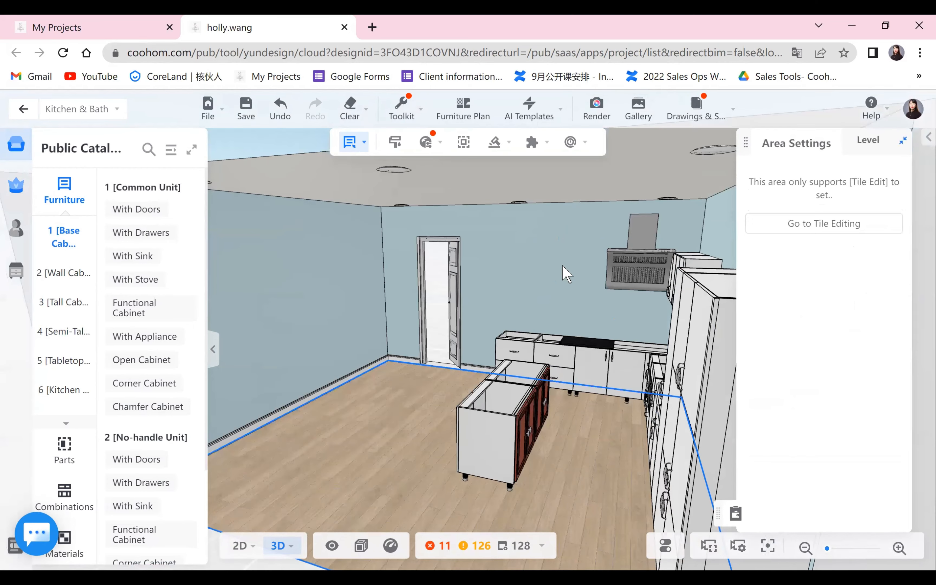
{"action": "left_click_drag", "start_coordinate": [441, 237], "coordinate": [460, 208]}
{"action": "left_click", "coordinate": [576, 267]}
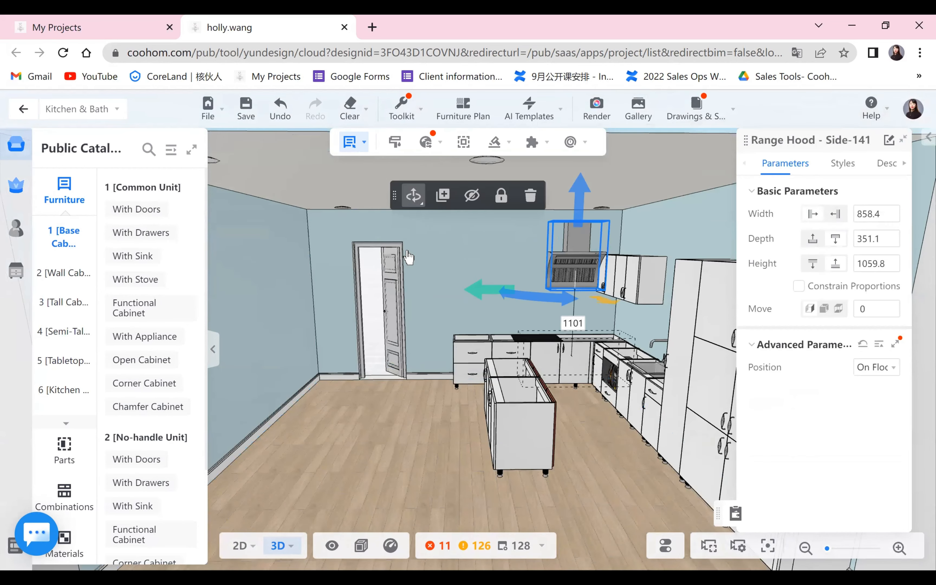
{"action": "left_click_drag", "start_coordinate": [460, 288], "coordinate": [438, 291]}
{"action": "left_click_drag", "start_coordinate": [371, 424], "coordinate": [444, 387]}
{"action": "left_click", "coordinate": [576, 315]}
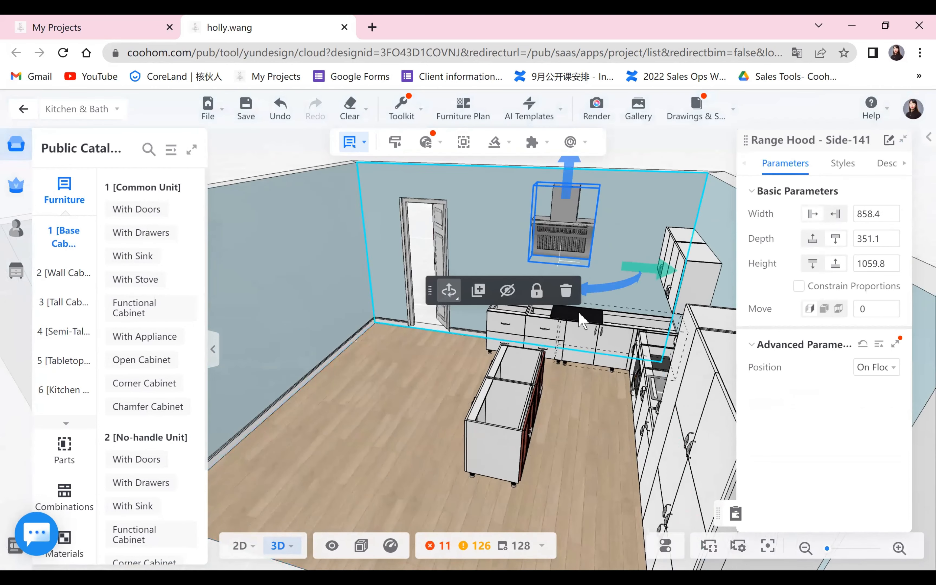
{"action": "left_click_drag", "start_coordinate": [662, 327], "coordinate": [672, 349]}
{"action": "scroll", "coordinate": [435, 393], "scroll_direction": "down", "scroll_amount": 5}
{"action": "left_click_drag", "start_coordinate": [428, 387], "coordinate": [433, 458]}
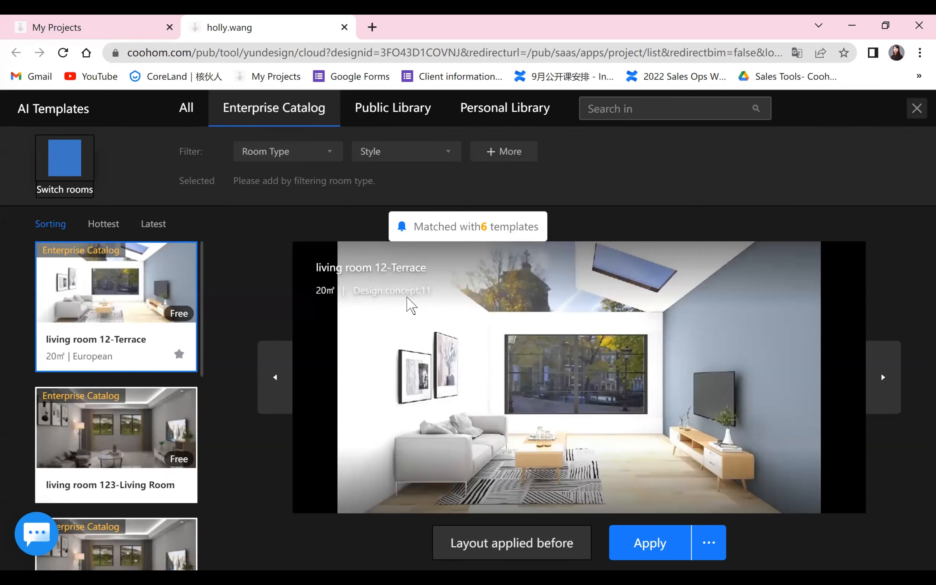
{"action": "key", "text": "Escape"}
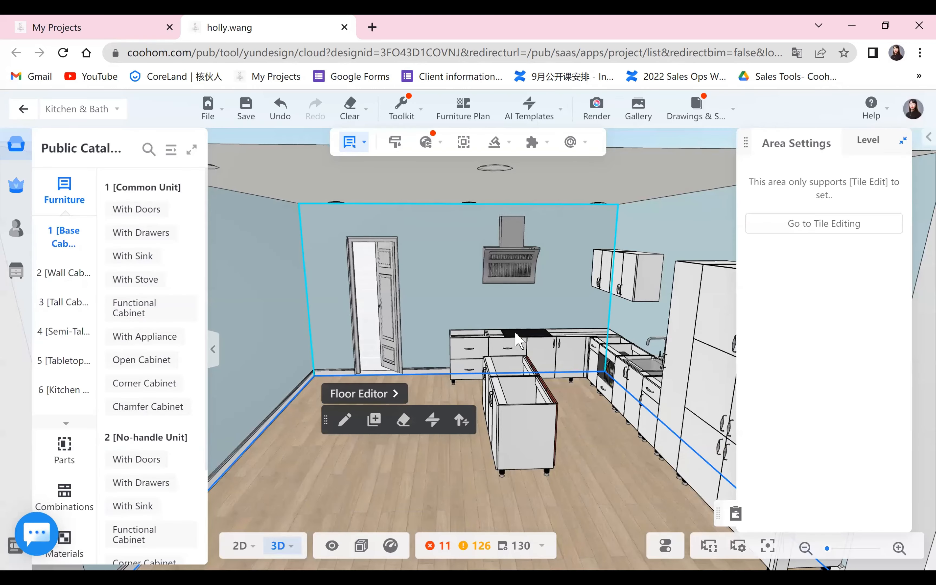
Align the induction cooker and the range hood with each other using Center on X-axis
{"action": "left_click", "coordinate": [521, 335]}
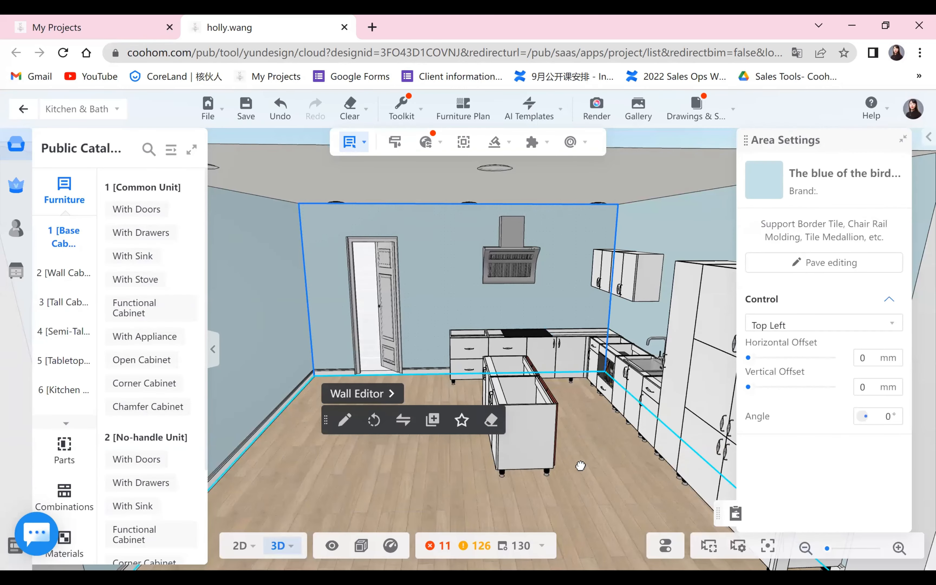
{"action": "left_click_drag", "start_coordinate": [581, 466], "coordinate": [545, 377]}
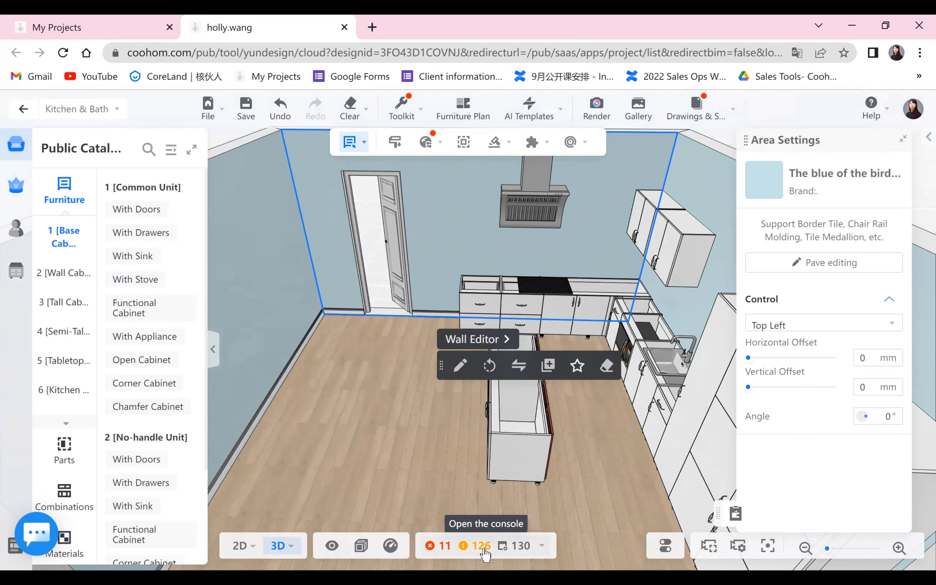
{"action": "left_click", "coordinate": [546, 297]}
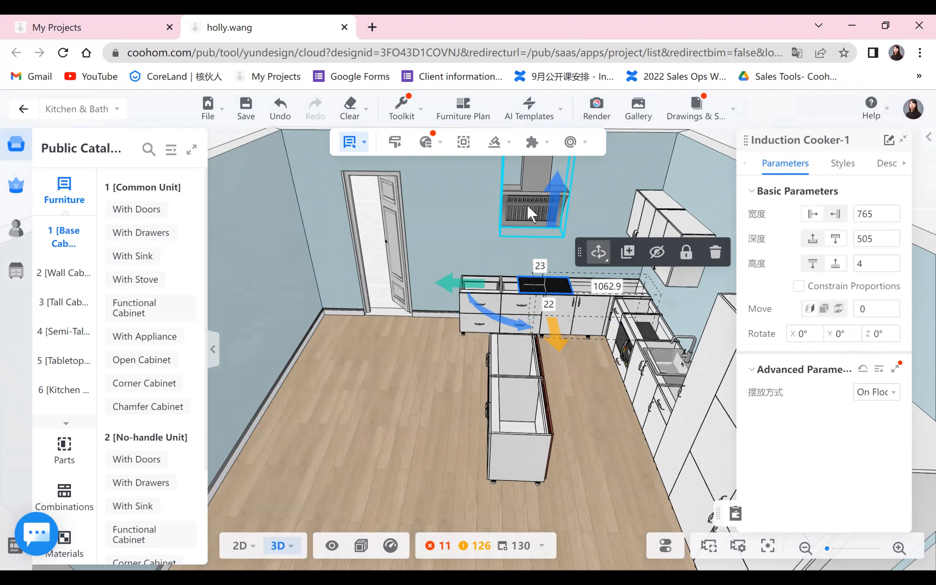
{"action": "left_click", "coordinate": [532, 213], "text": "ctrl"}
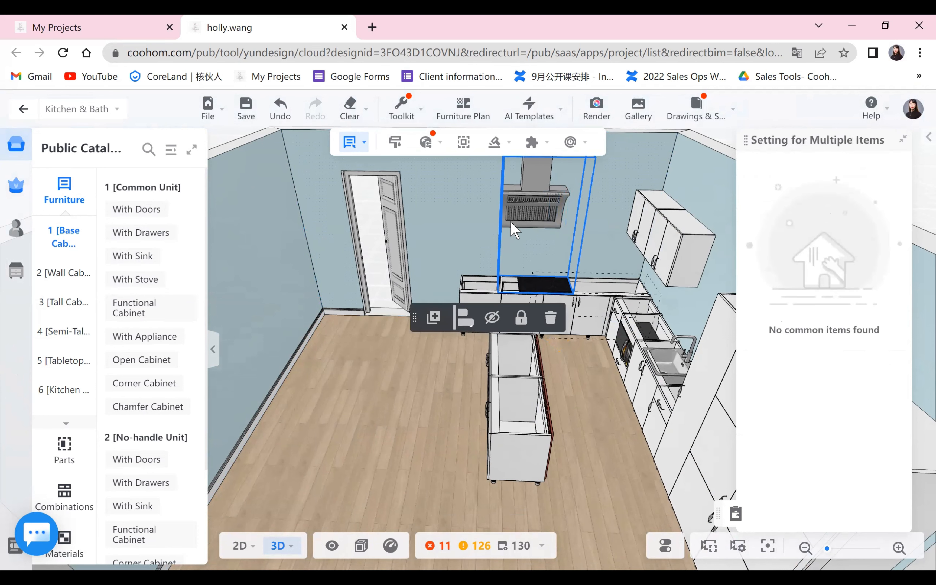
{"action": "left_click", "coordinate": [465, 327]}
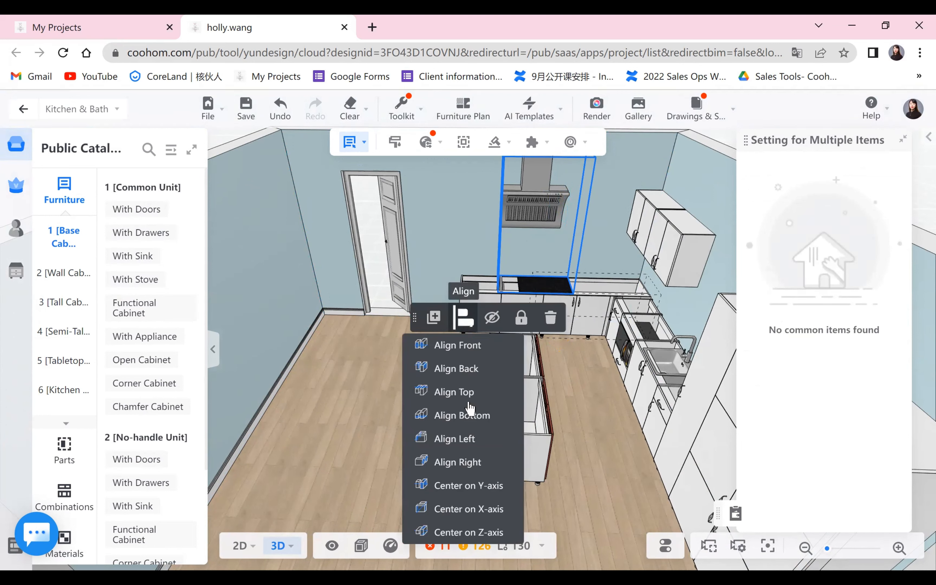
{"action": "left_click", "coordinate": [486, 513]}
{"action": "left_click", "coordinate": [534, 276]}
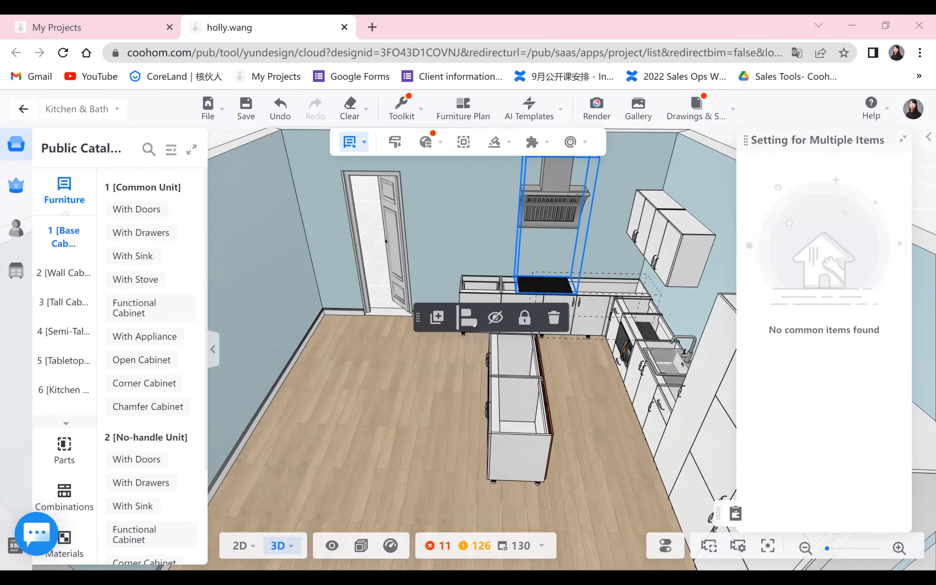
Start a footline for all eligible cabinets and choose the Toekick Molding 22 style
{"action": "left_click_drag", "start_coordinate": [424, 420], "coordinate": [315, 95]}
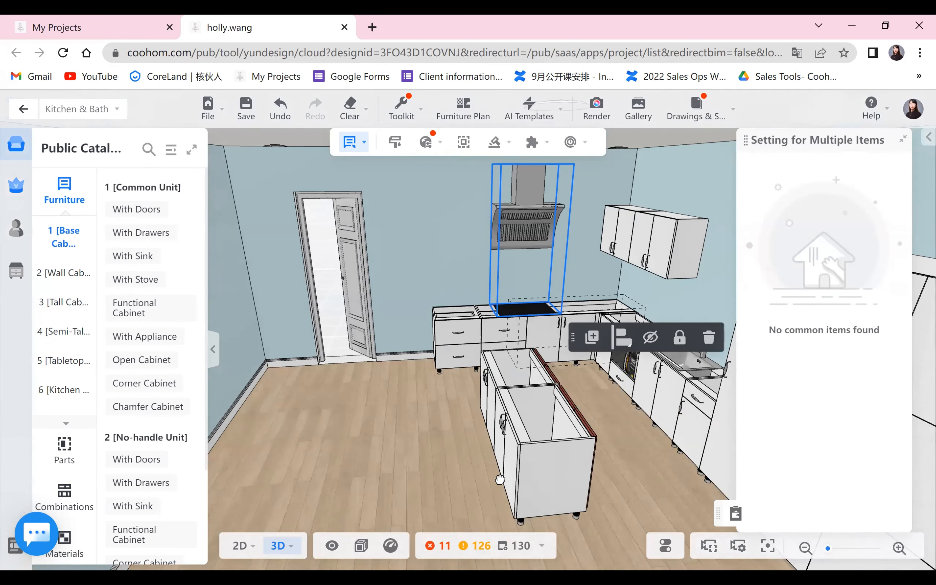
{"action": "left_click", "coordinate": [529, 482]}
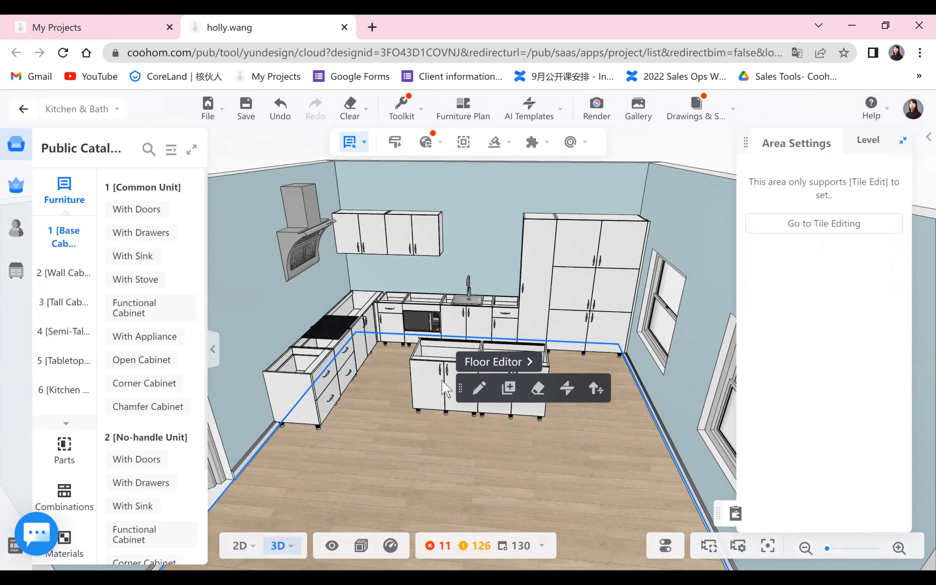
{"action": "left_click", "coordinate": [493, 147]}
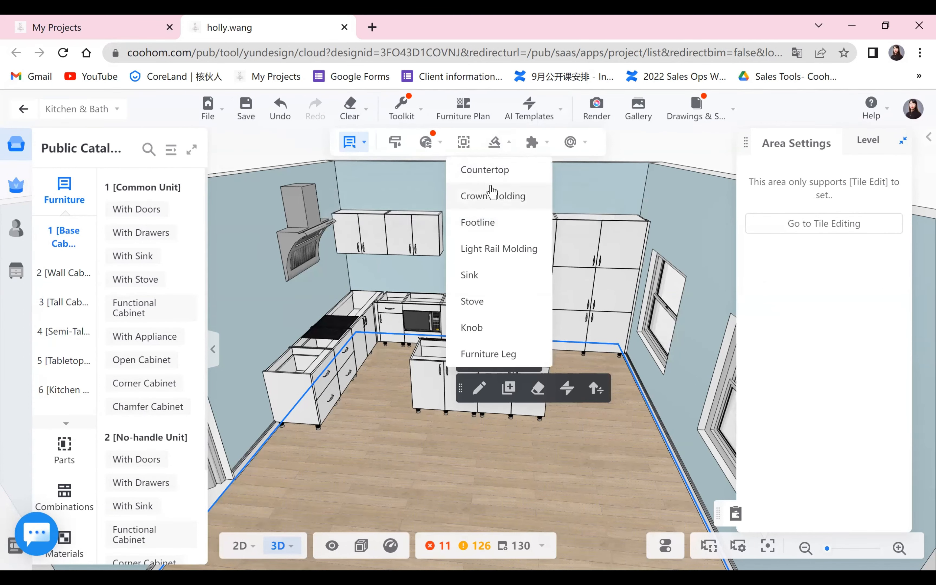
{"action": "left_click", "coordinate": [462, 232]}
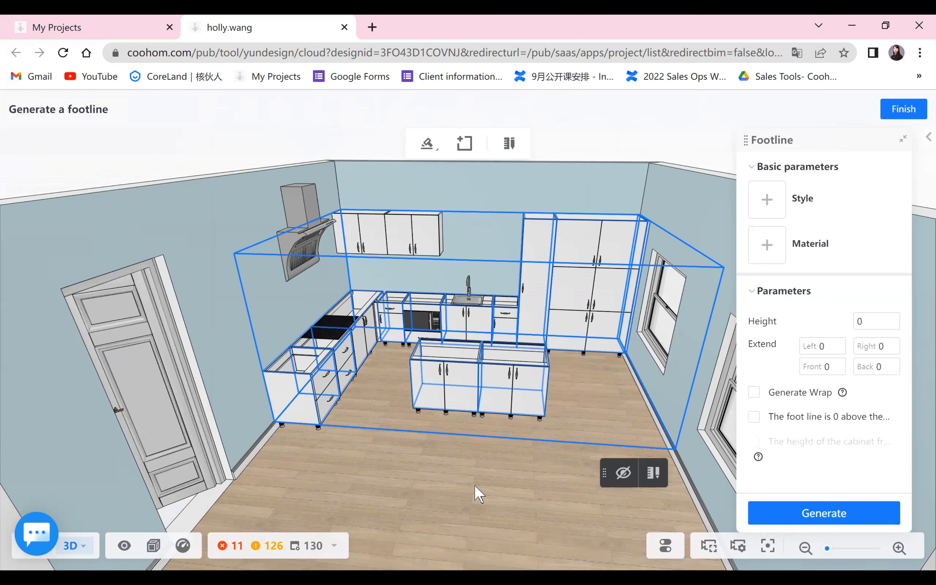
{"action": "left_click", "coordinate": [761, 198]}
{"action": "left_click", "coordinate": [629, 333]}
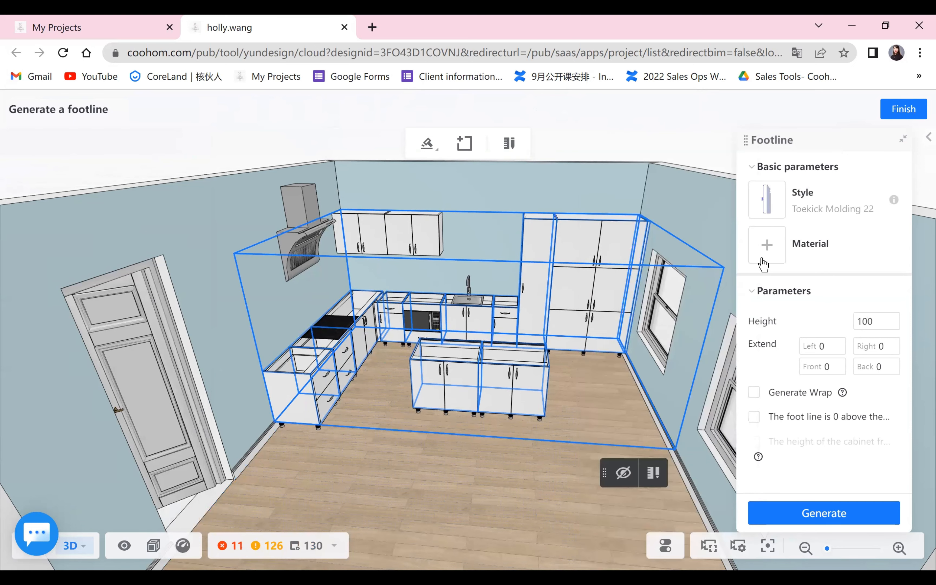
Assign the public catalog's cs-High-gloss Finish- (163) material to the footline and generate it under the cabinets
{"action": "left_click", "coordinate": [768, 253]}
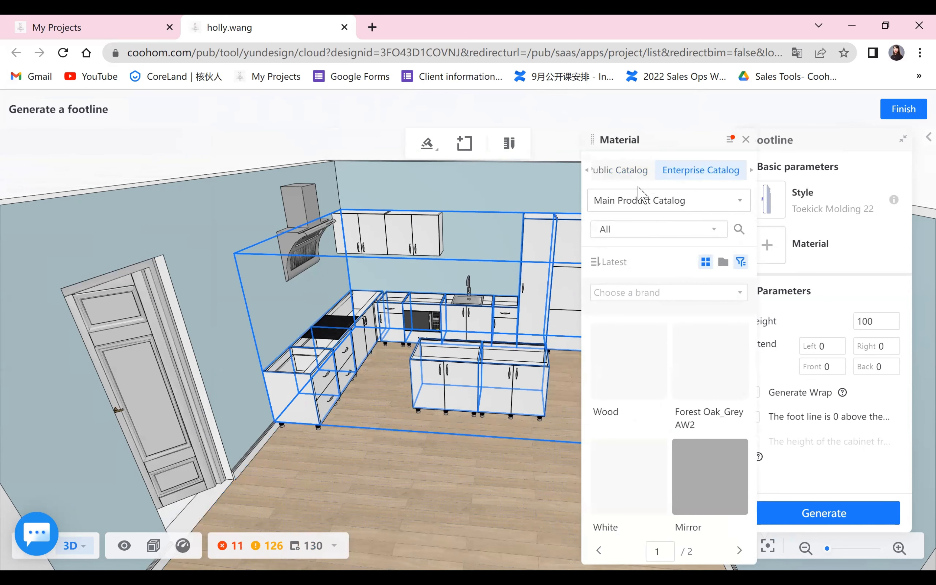
{"action": "left_click", "coordinate": [634, 172]}
{"action": "scroll", "coordinate": [639, 430], "scroll_direction": "down", "scroll_amount": 3}
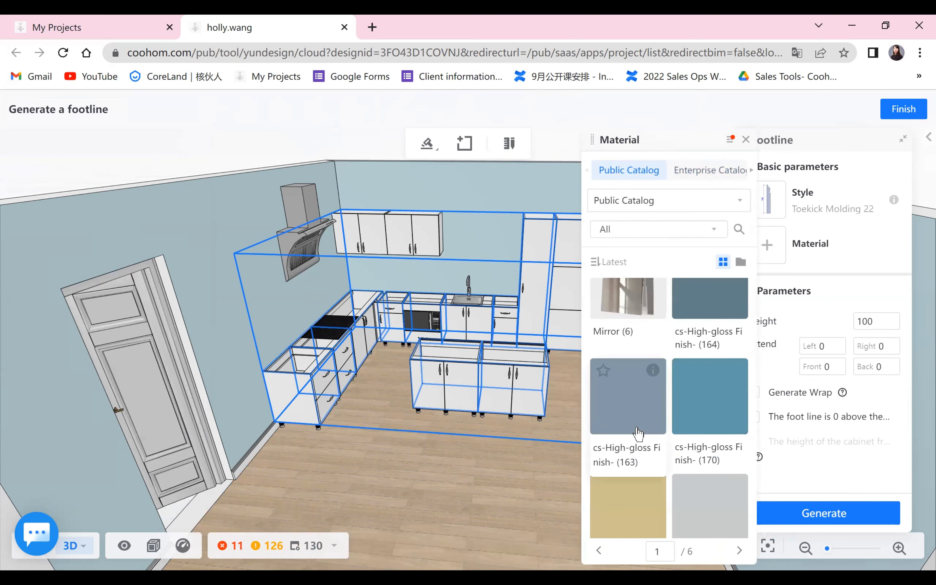
{"action": "left_click", "coordinate": [629, 401]}
{"action": "left_click", "coordinate": [829, 512]}
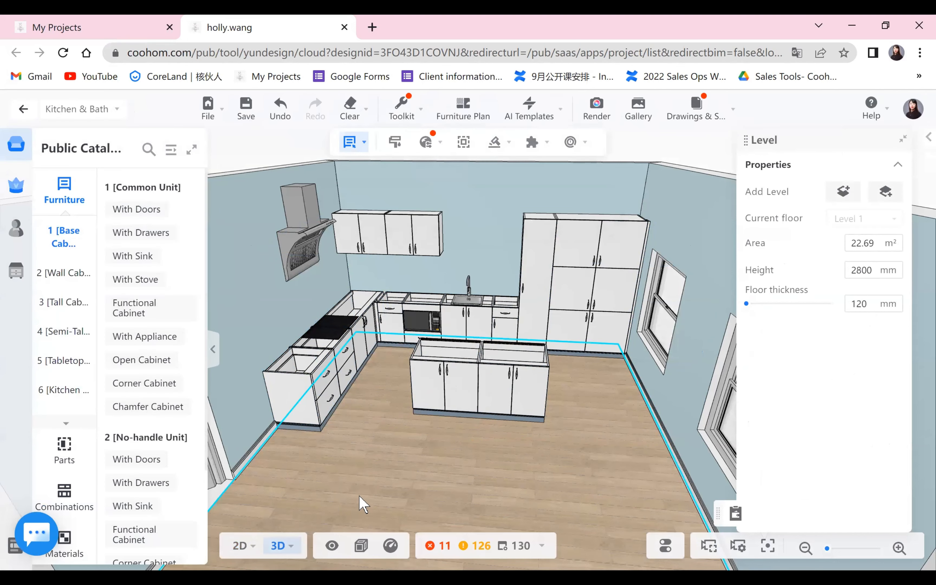
Generate a crown molding on the cabinets with the Crown Molding 08-G style and the cs-High-gloss Finish- (163) material
{"action": "left_click_drag", "start_coordinate": [579, 496], "coordinate": [460, 181]}
{"action": "scroll", "coordinate": [603, 486], "scroll_direction": "down", "scroll_amount": 3}
{"action": "scroll", "coordinate": [493, 515], "scroll_direction": "up", "scroll_amount": 5}
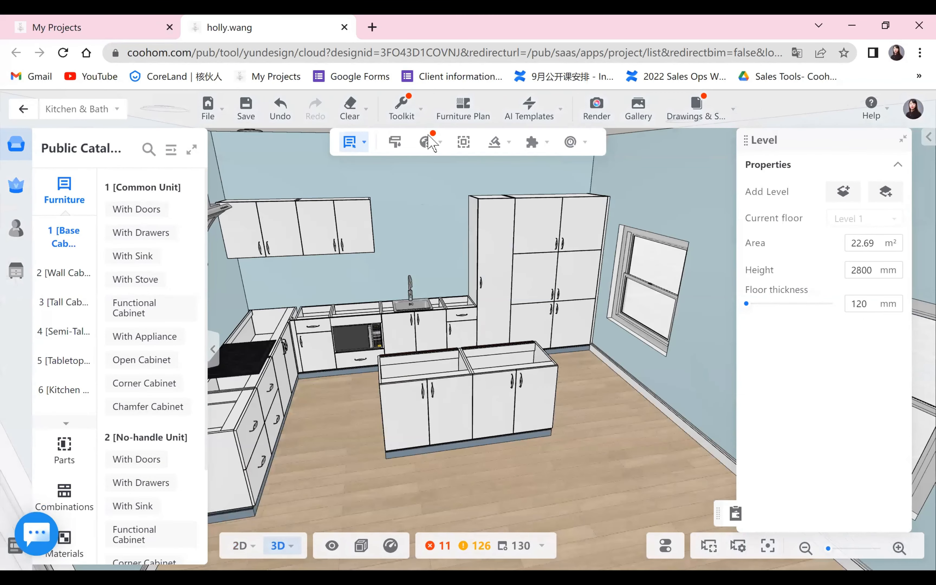
{"action": "left_click", "coordinate": [495, 142]}
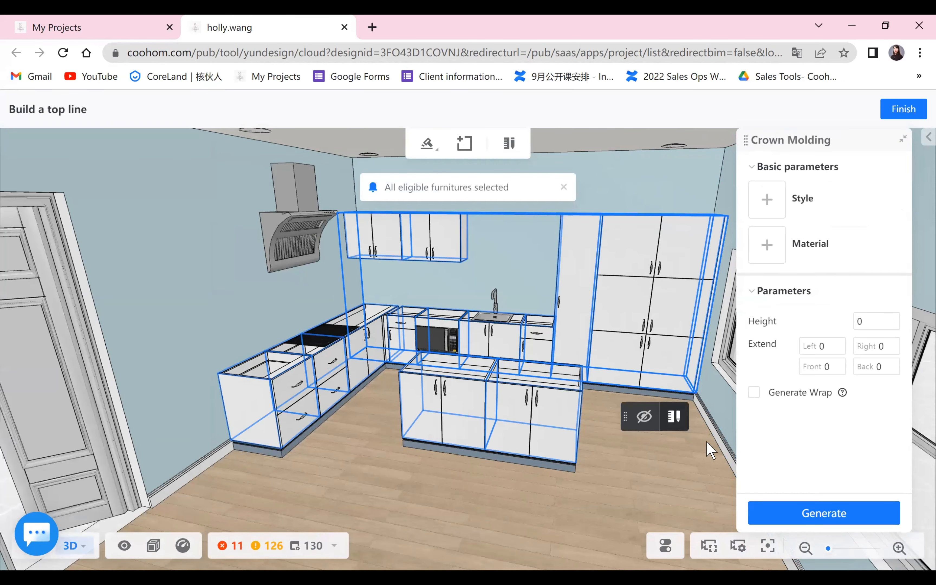
{"action": "left_click", "coordinate": [766, 198]}
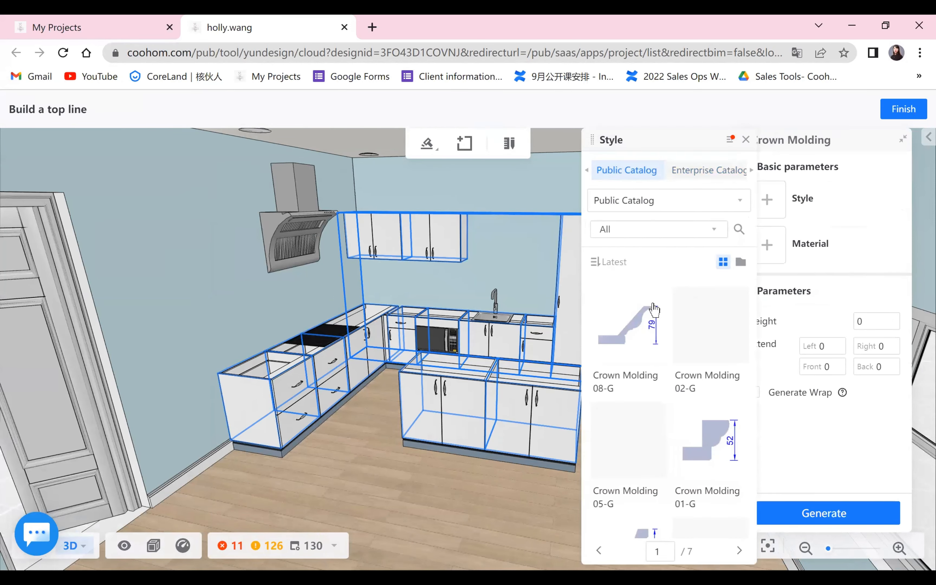
{"action": "left_click", "coordinate": [702, 333]}
{"action": "left_click", "coordinate": [767, 245]}
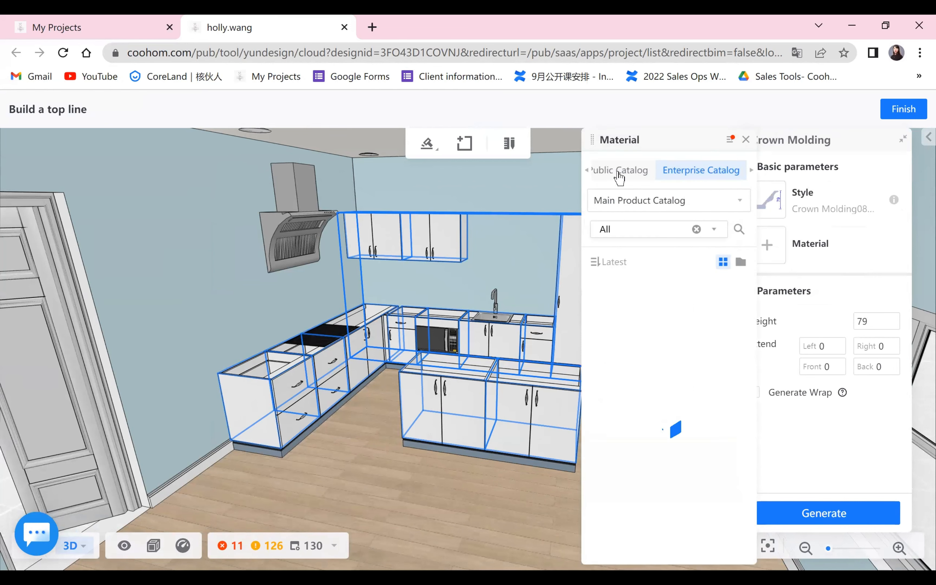
{"action": "left_click", "coordinate": [646, 521]}
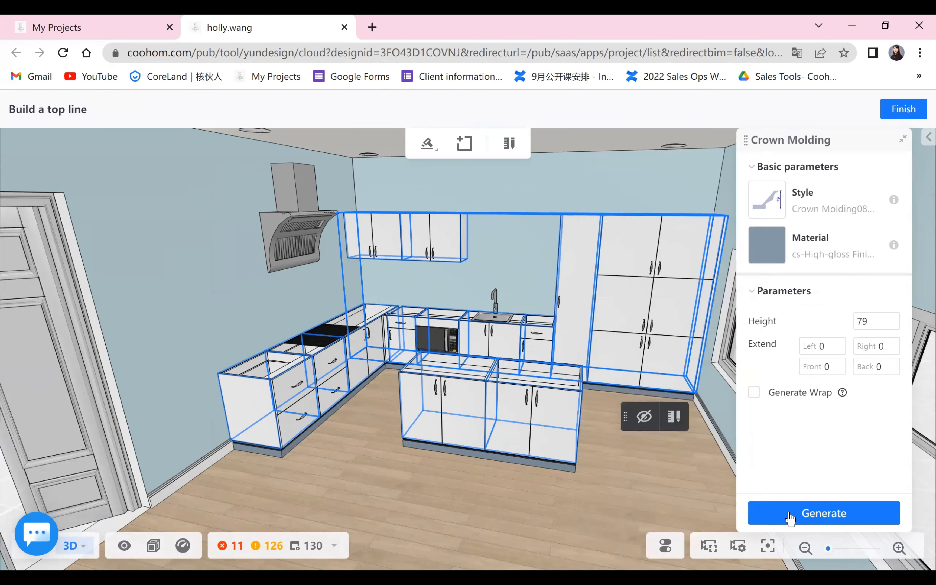
{"action": "left_click", "coordinate": [787, 513]}
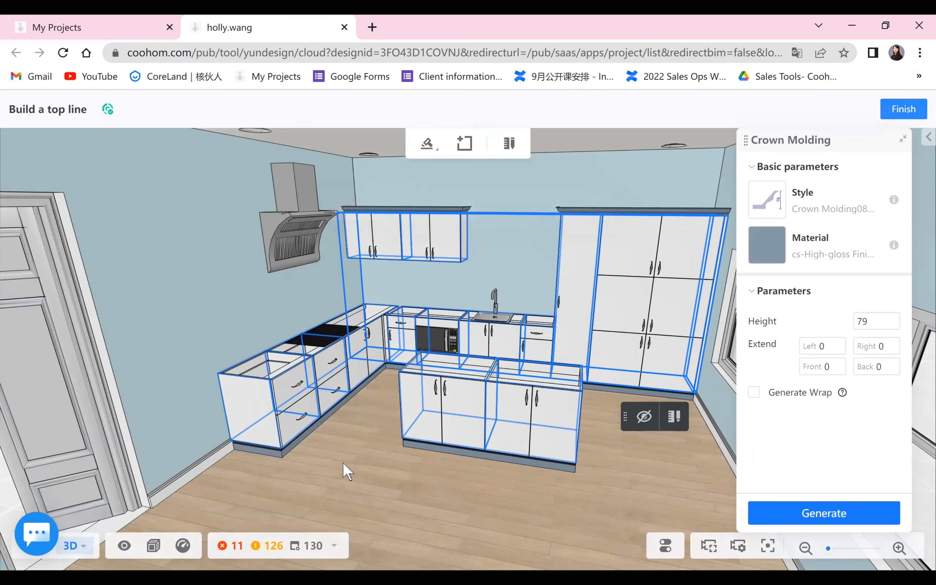
Start a countertop for all eligible cabinets with the Countertop7 front edge and the Back Splash-55 back splash
{"action": "left_click_drag", "start_coordinate": [446, 446], "coordinate": [321, 487]}
{"action": "left_click_drag", "start_coordinate": [573, 198], "coordinate": [479, 180]}
{"action": "mouse_move", "coordinate": [495, 142]}
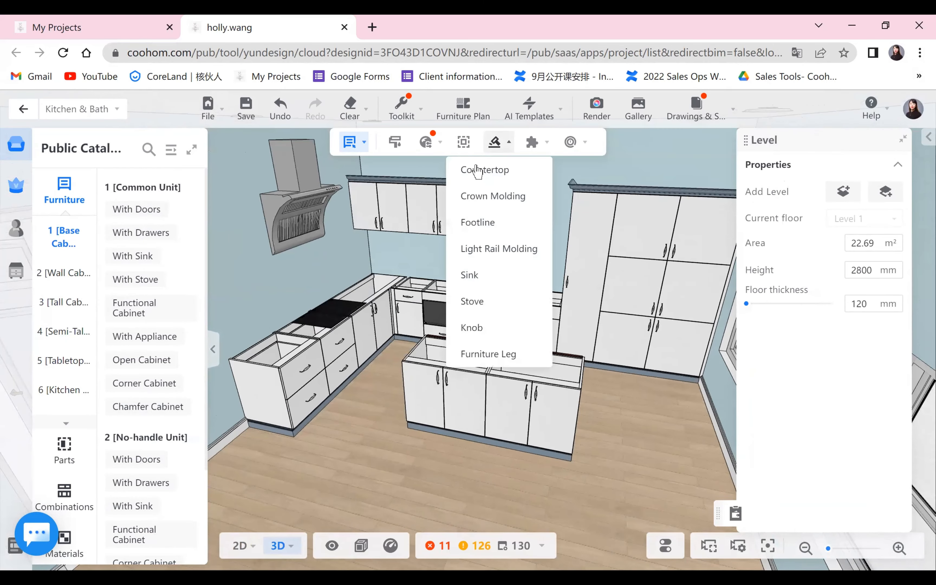
{"action": "left_click", "coordinate": [480, 169]}
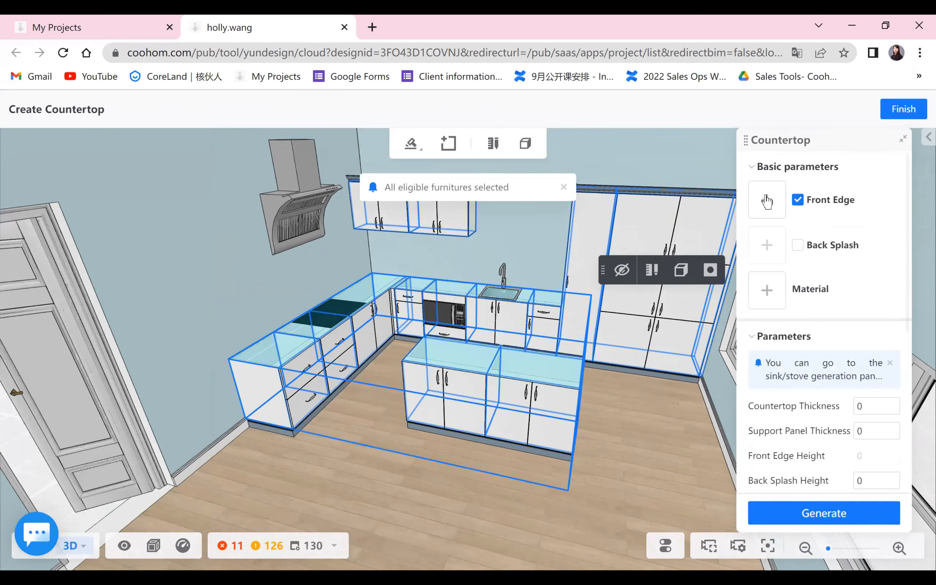
{"action": "left_click", "coordinate": [767, 199]}
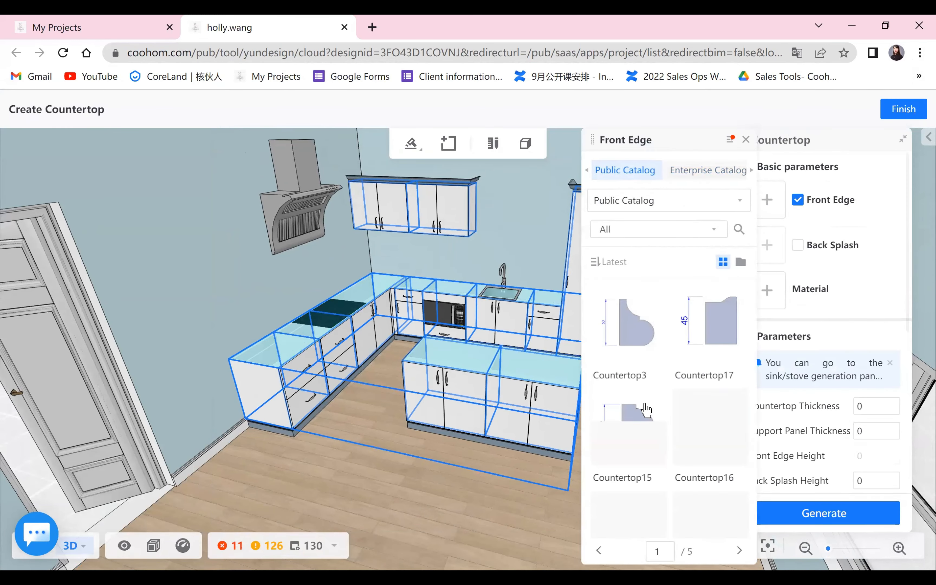
{"action": "left_click", "coordinate": [665, 514]}
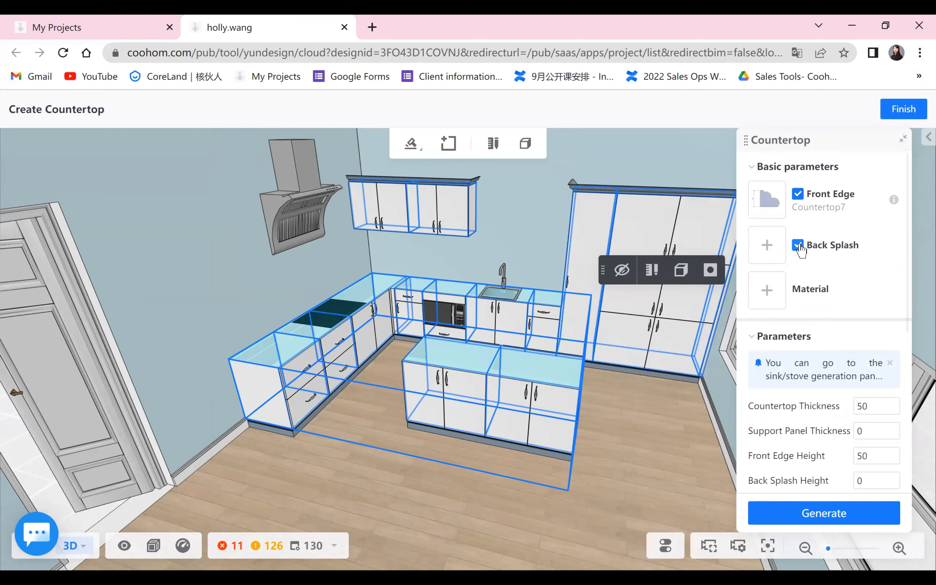
{"action": "left_click", "coordinate": [768, 247]}
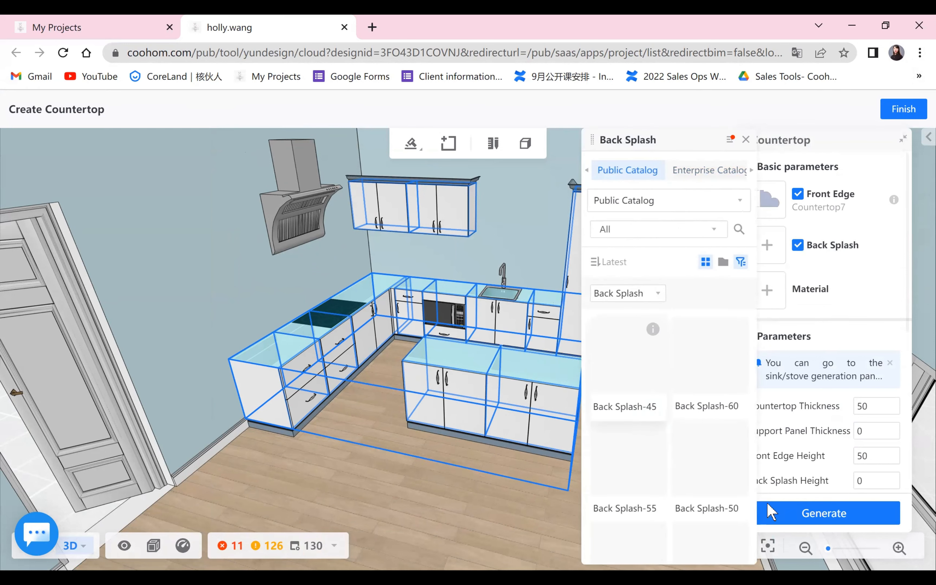
{"action": "left_click", "coordinate": [629, 452]}
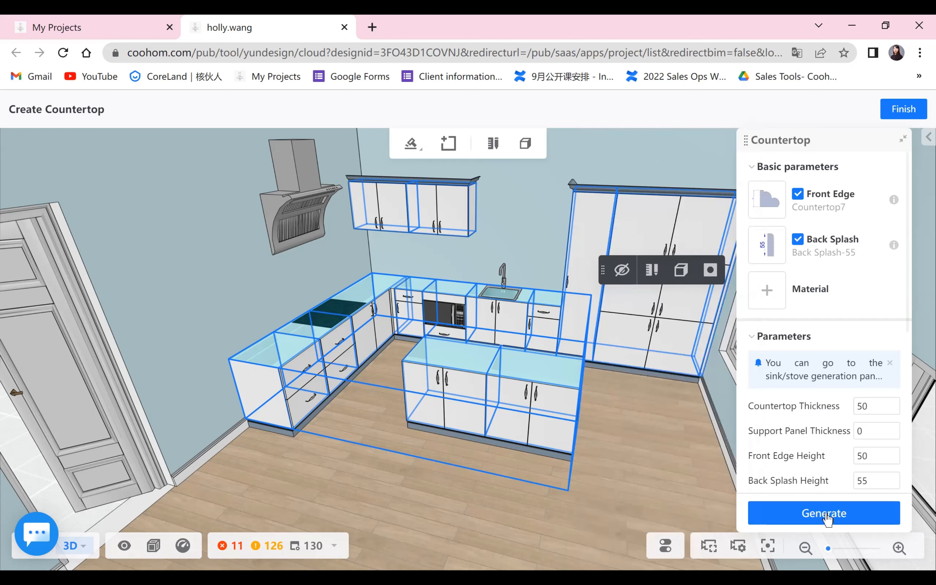
Assign the Marble-DLS27 material to the countertop, generate it on the base cabinets and island, and finish countertop creation
{"action": "left_click", "coordinate": [767, 290]}
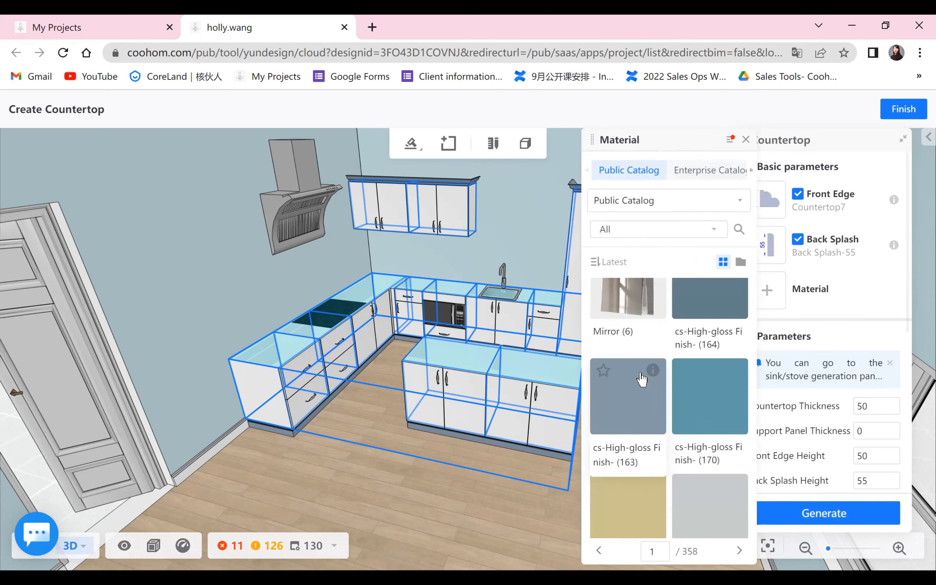
{"action": "scroll", "coordinate": [642, 393], "scroll_direction": "down", "scroll_amount": 5}
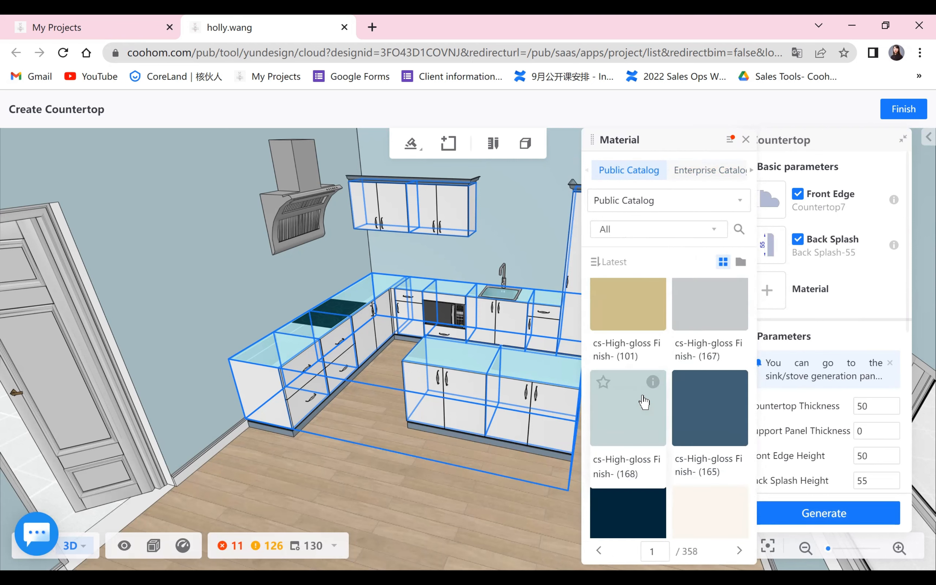
{"action": "scroll", "coordinate": [645, 396], "scroll_direction": "down", "scroll_amount": 1}
{"action": "scroll", "coordinate": [646, 399], "scroll_direction": "down", "scroll_amount": 10}
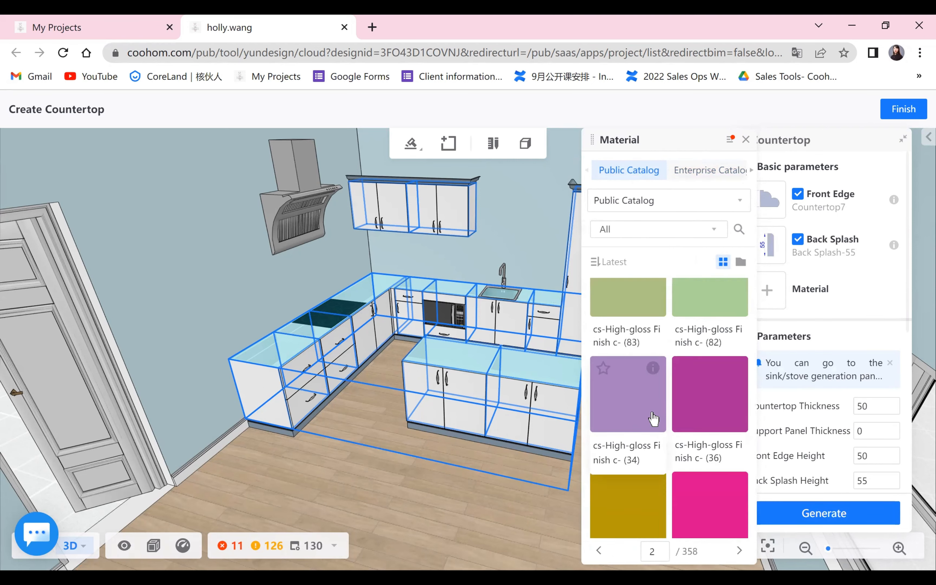
{"action": "scroll", "coordinate": [653, 434], "scroll_direction": "down", "scroll_amount": 2}
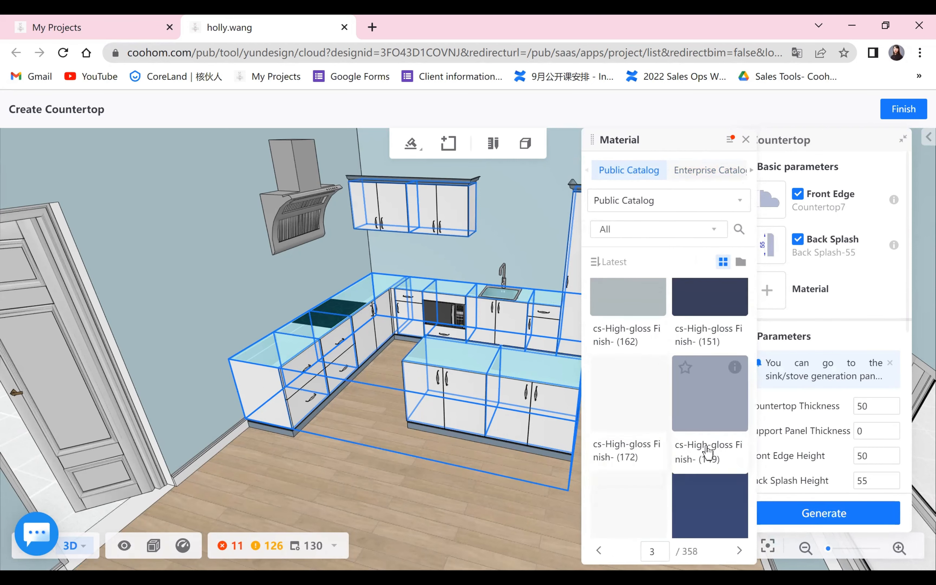
{"action": "scroll", "coordinate": [707, 451], "scroll_direction": "down", "scroll_amount": 1}
{"action": "left_click", "coordinate": [624, 381]}
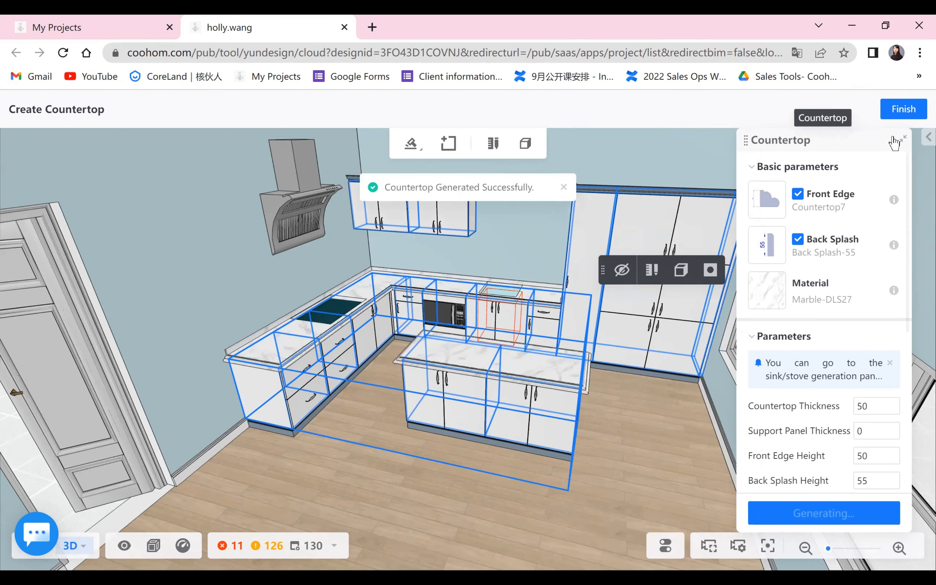
{"action": "left_click", "coordinate": [915, 101]}
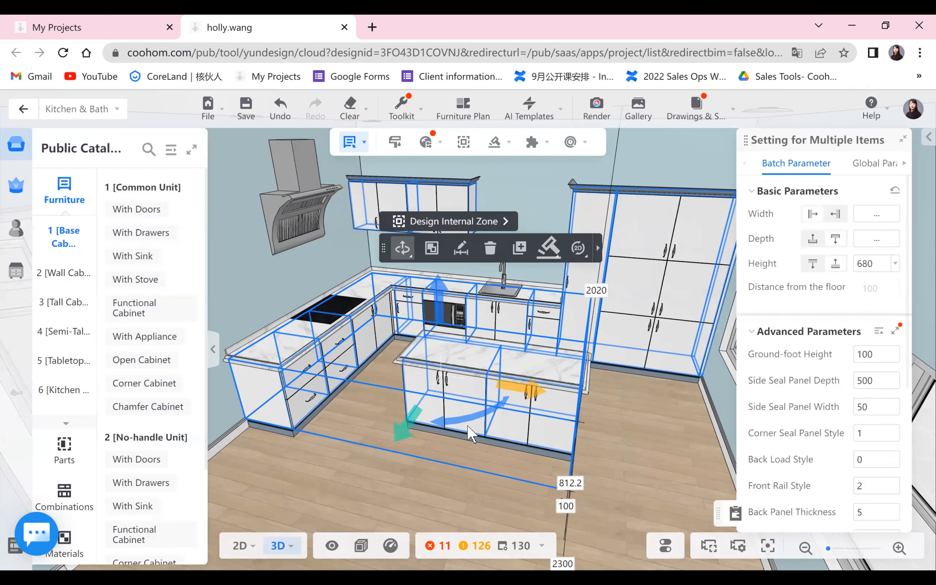
{"action": "left_click", "coordinate": [385, 494]}
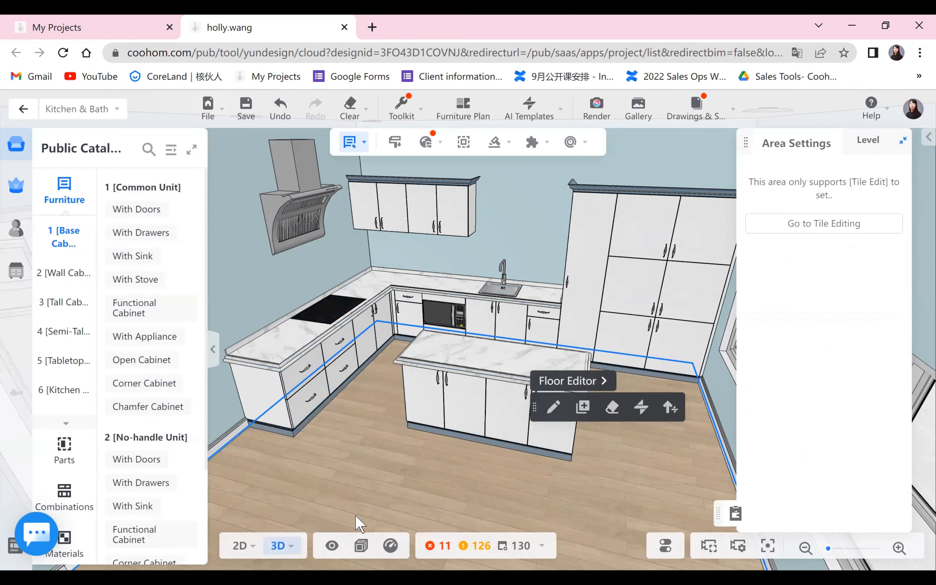
Examine the countertop, footline and crown molding around the kitchen from several angles
{"action": "left_click_drag", "start_coordinate": [357, 520], "coordinate": [491, 514]}
{"action": "scroll", "coordinate": [360, 469], "scroll_direction": "up", "scroll_amount": 4}
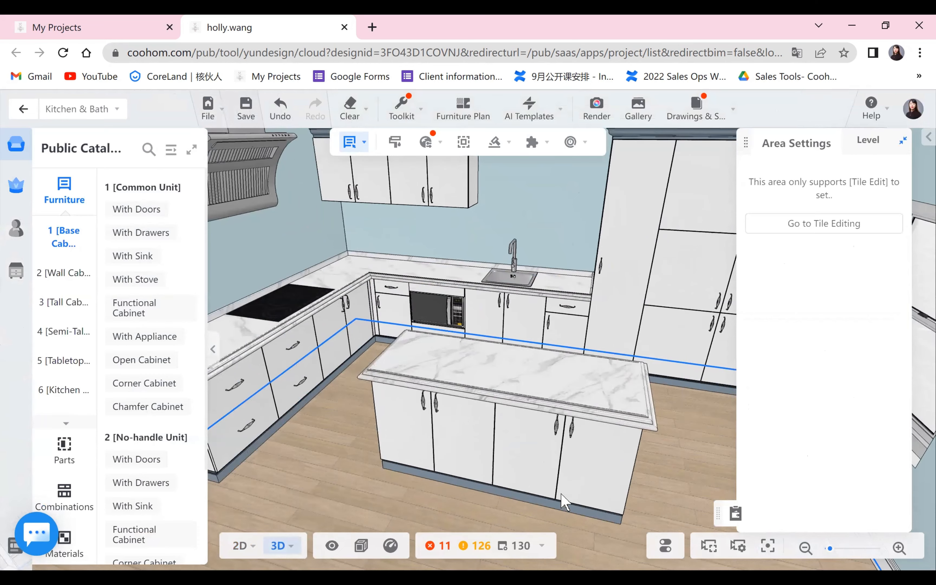
{"action": "left_click_drag", "start_coordinate": [545, 492], "coordinate": [312, 471]}
{"action": "left_click_drag", "start_coordinate": [370, 278], "coordinate": [915, 98]}
{"action": "scroll", "coordinate": [506, 518], "scroll_direction": "up", "scroll_amount": 3}
{"action": "scroll", "coordinate": [507, 519], "scroll_direction": "down", "scroll_amount": 3}
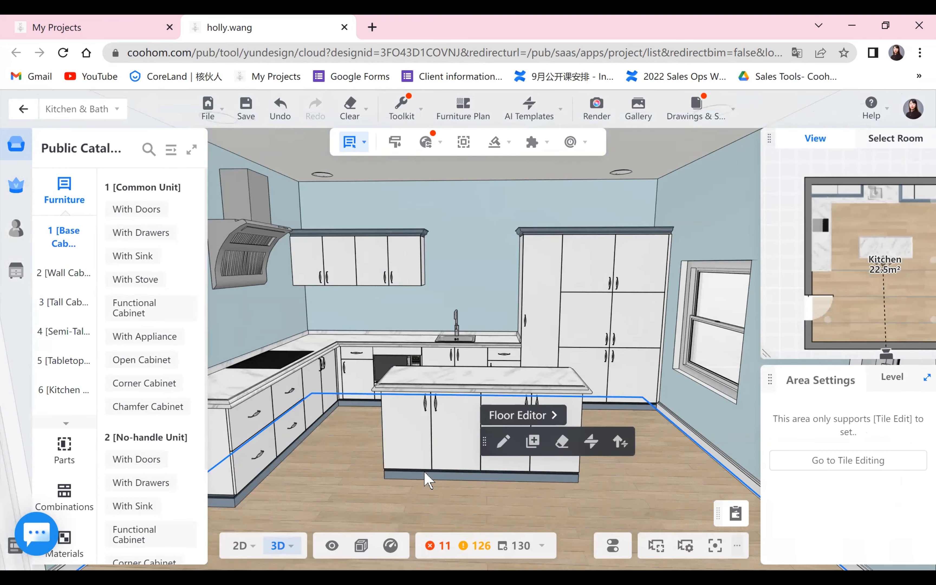
{"action": "scroll", "coordinate": [449, 501], "scroll_direction": "down", "scroll_amount": 3}
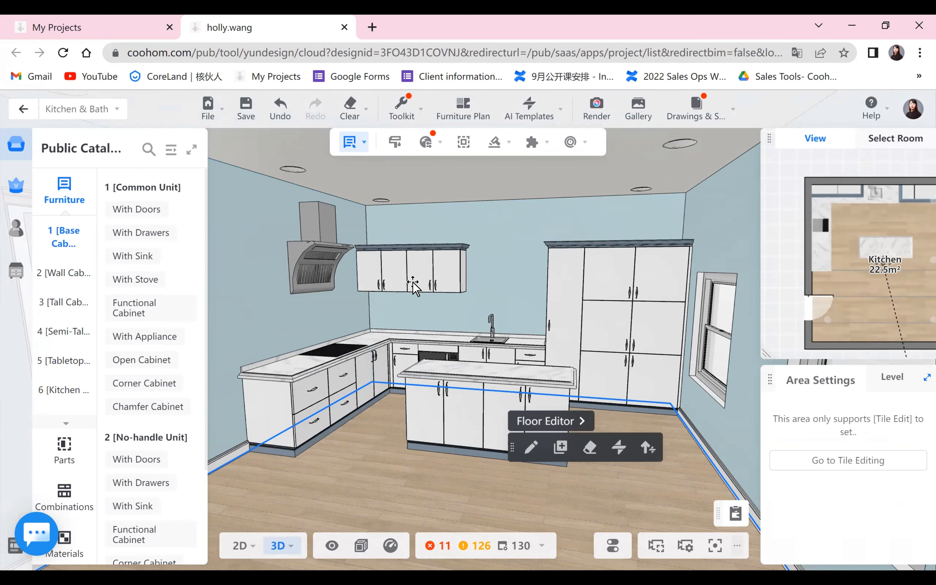
{"action": "key", "text": "alt+Tab"}
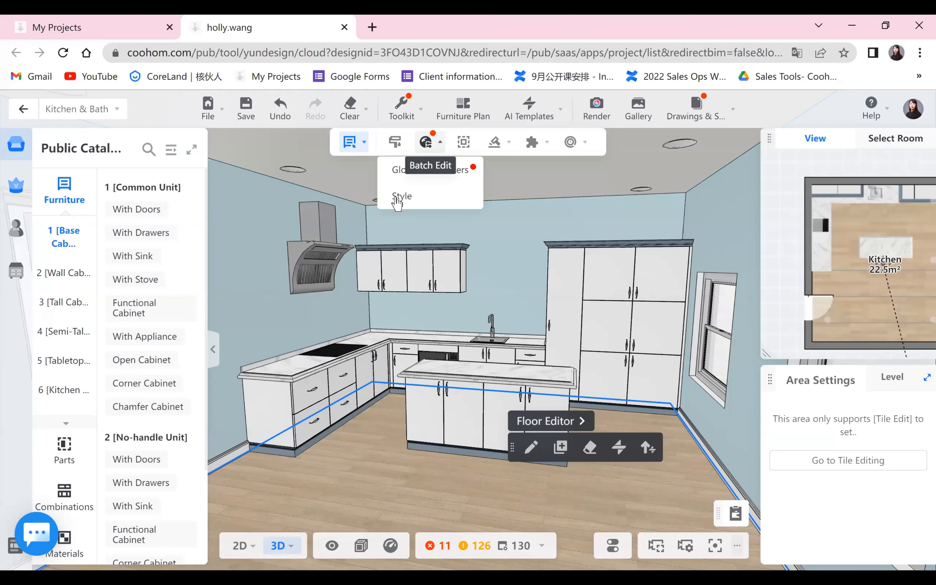
Set the carcass material of all Kitchen & Bath models to cs-High-gloss Finish- (164) through the whole-house style batch edit
{"action": "left_click", "coordinate": [401, 196]}
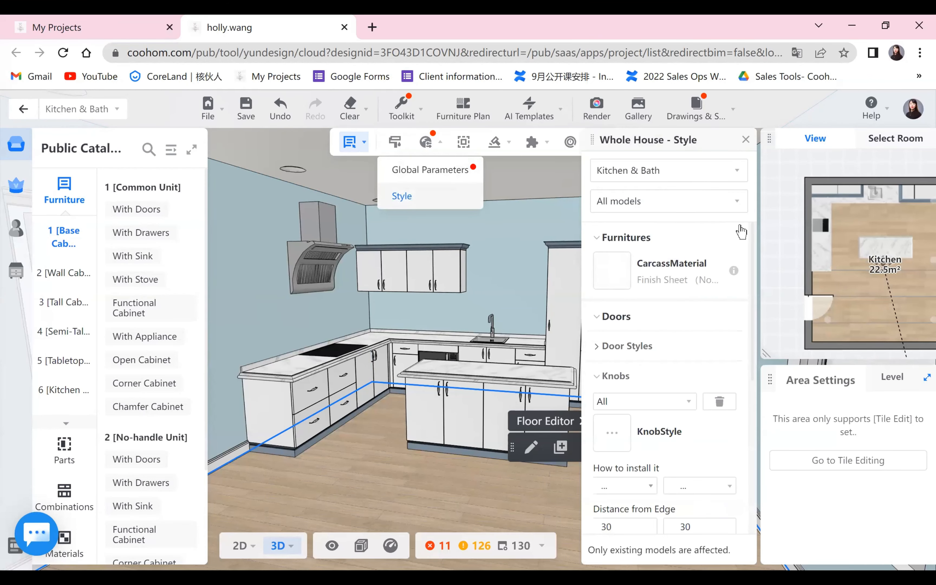
{"action": "left_click", "coordinate": [612, 279]}
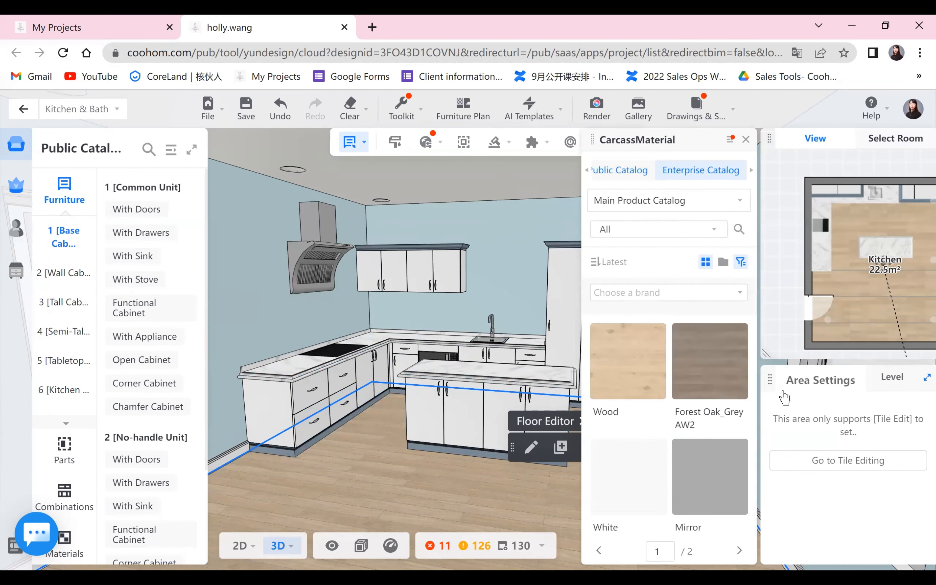
{"action": "left_click", "coordinate": [737, 425]}
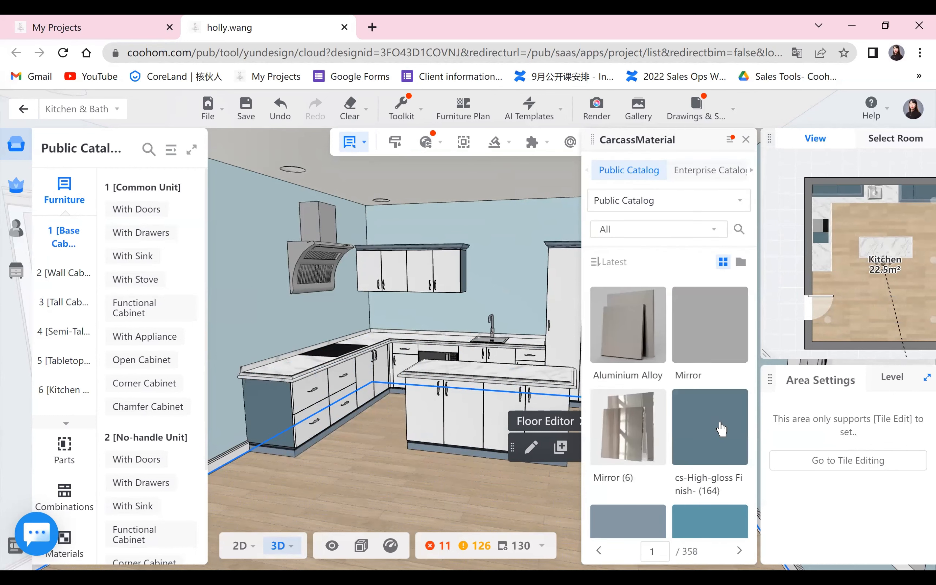
{"action": "left_click", "coordinate": [746, 140]}
Show the kitchen cabinets with their doors and drawers open to inspect the interior carcass material
{"action": "left_click_drag", "start_coordinate": [541, 497], "coordinate": [439, 500]}
{"action": "left_click_drag", "start_coordinate": [404, 164], "coordinate": [378, 439]}
{"action": "left_click", "coordinate": [572, 338]}
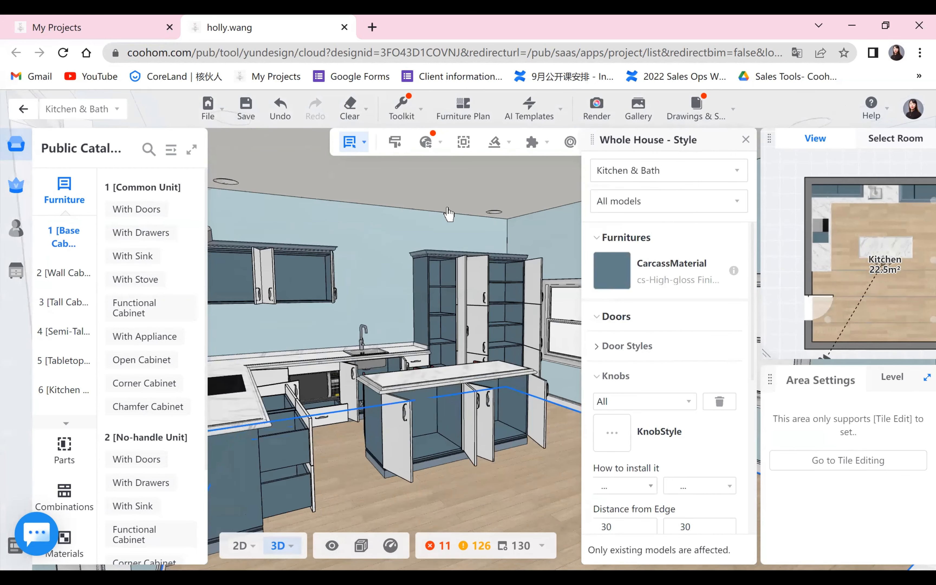
Set the door style of all Kitchen & Bath models to Frame Door3 from the public catalog
{"action": "left_click_drag", "start_coordinate": [445, 208], "coordinate": [435, 321]}
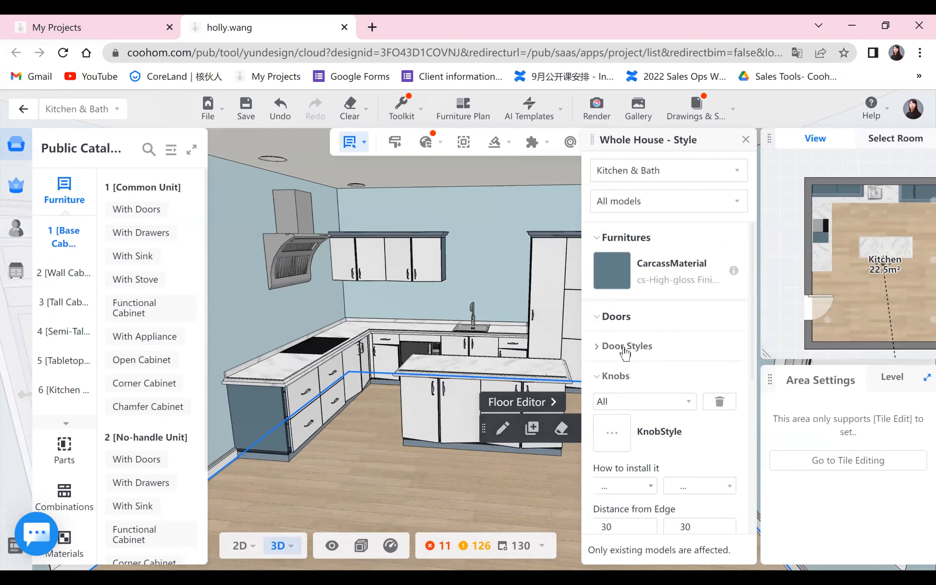
{"action": "left_click", "coordinate": [602, 347]}
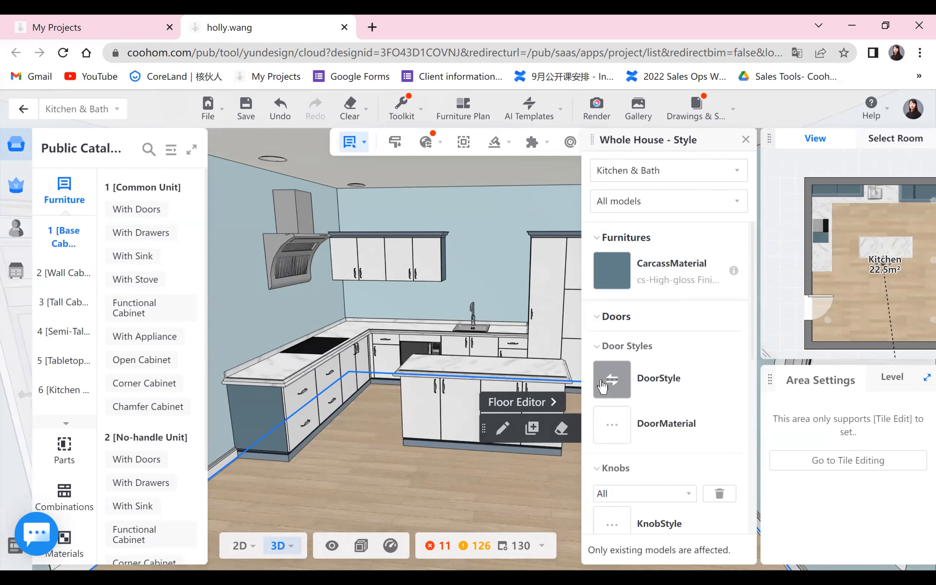
{"action": "left_click", "coordinate": [609, 379]}
{"action": "left_click", "coordinate": [627, 187]}
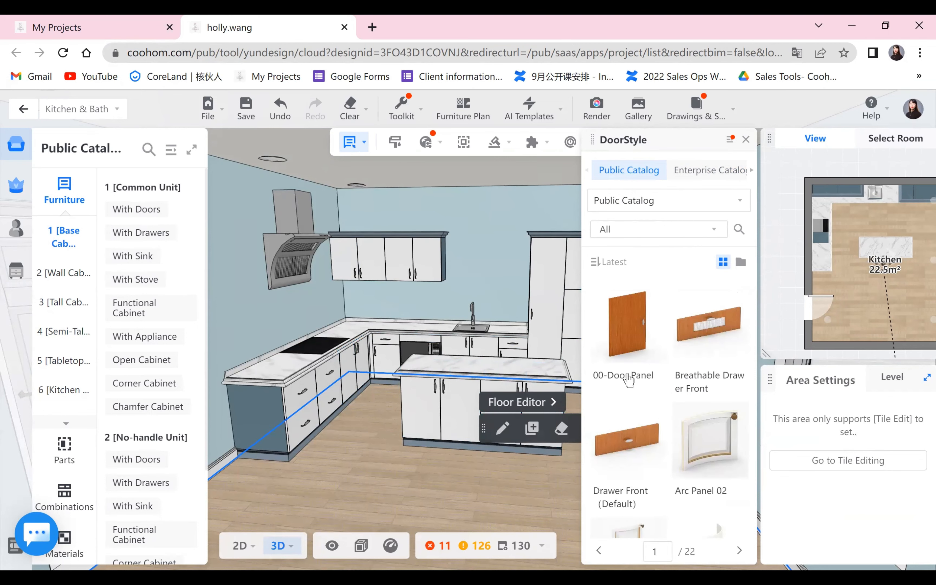
{"action": "scroll", "coordinate": [681, 433], "scroll_direction": "down", "scroll_amount": 3}
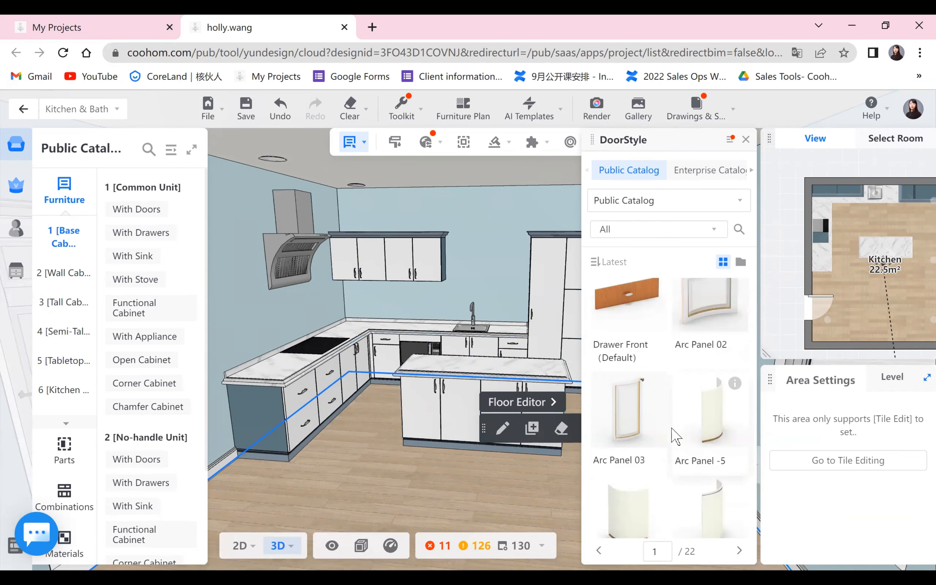
{"action": "scroll", "coordinate": [675, 433], "scroll_direction": "down", "scroll_amount": 8}
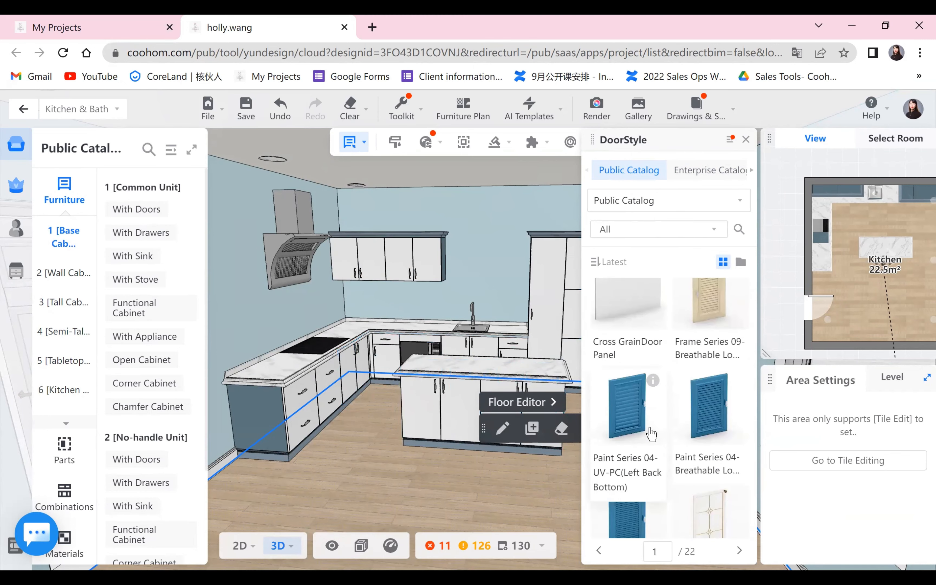
{"action": "scroll", "coordinate": [652, 433], "scroll_direction": "down", "scroll_amount": 6}
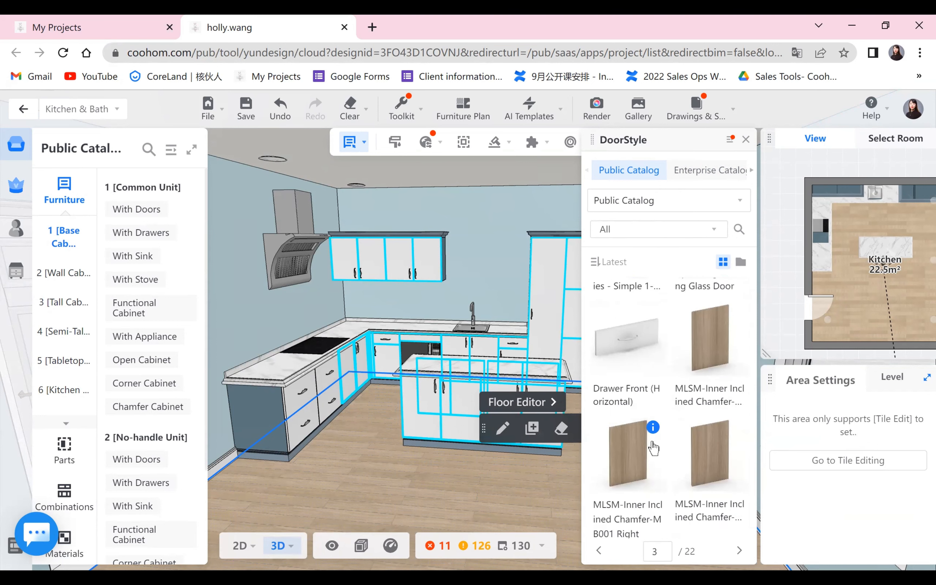
{"action": "scroll", "coordinate": [654, 451], "scroll_direction": "down", "scroll_amount": 5}
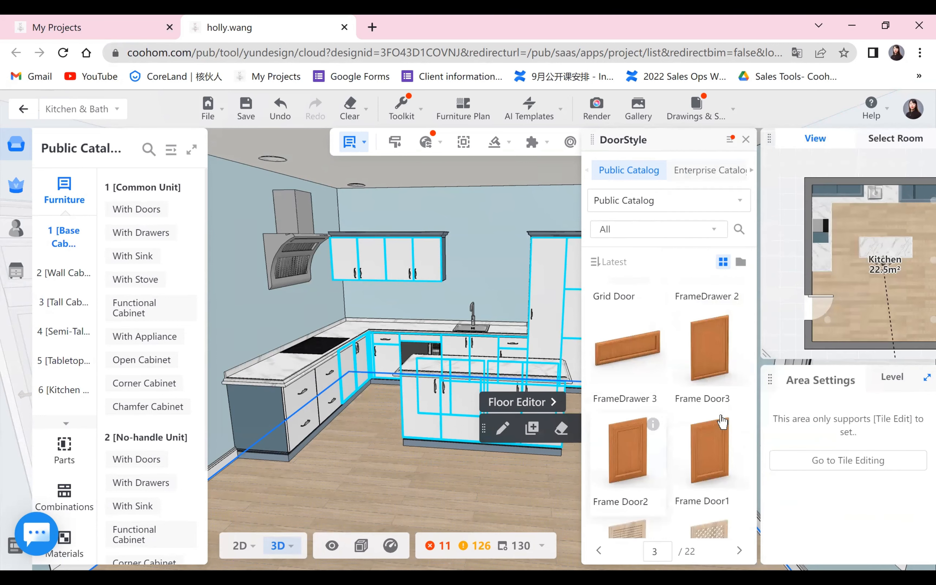
{"action": "mouse_move", "coordinate": [734, 332]}
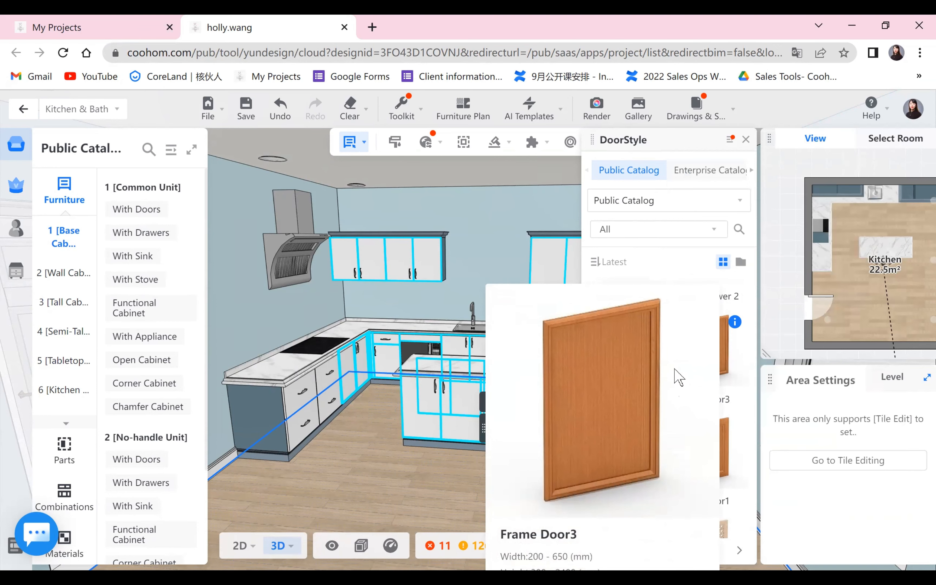
{"action": "left_click", "coordinate": [735, 365]}
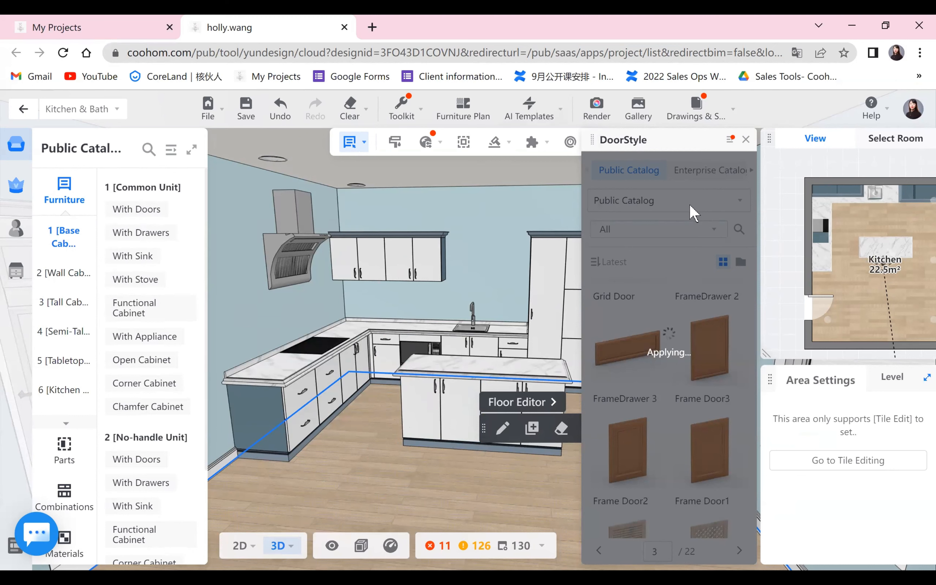
{"action": "left_click", "coordinate": [746, 140]}
{"action": "left_click", "coordinate": [614, 385]}
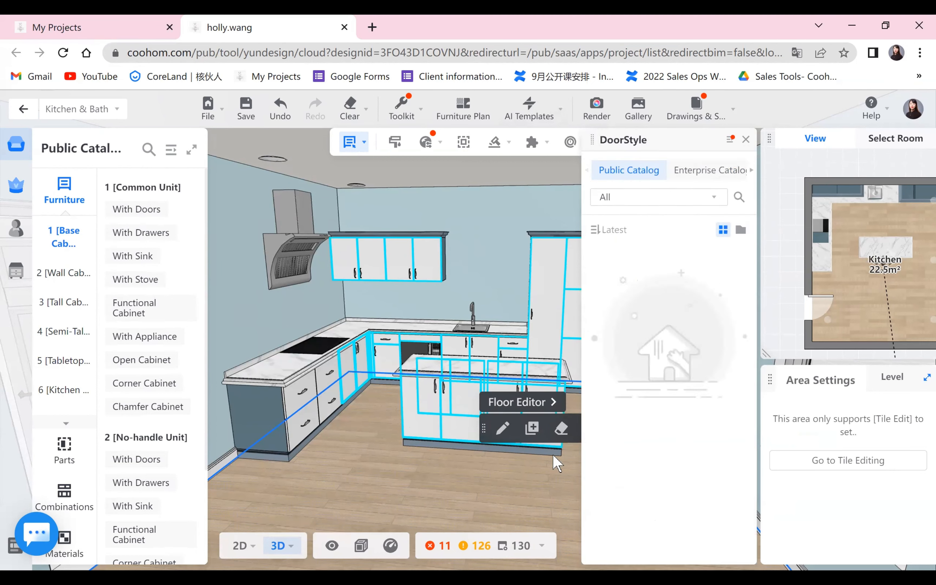
{"action": "left_click_drag", "start_coordinate": [458, 496], "coordinate": [517, 479]}
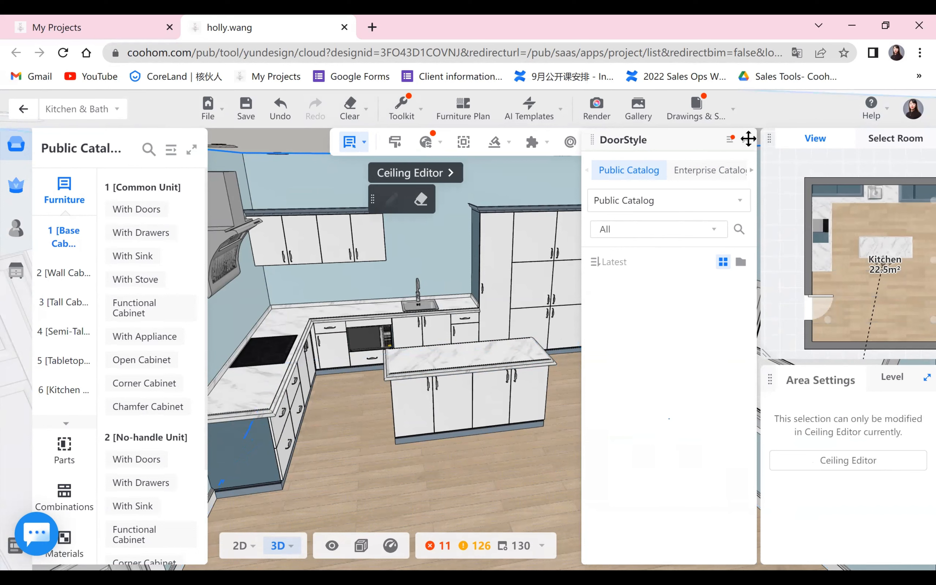
{"action": "left_click", "coordinate": [730, 138]}
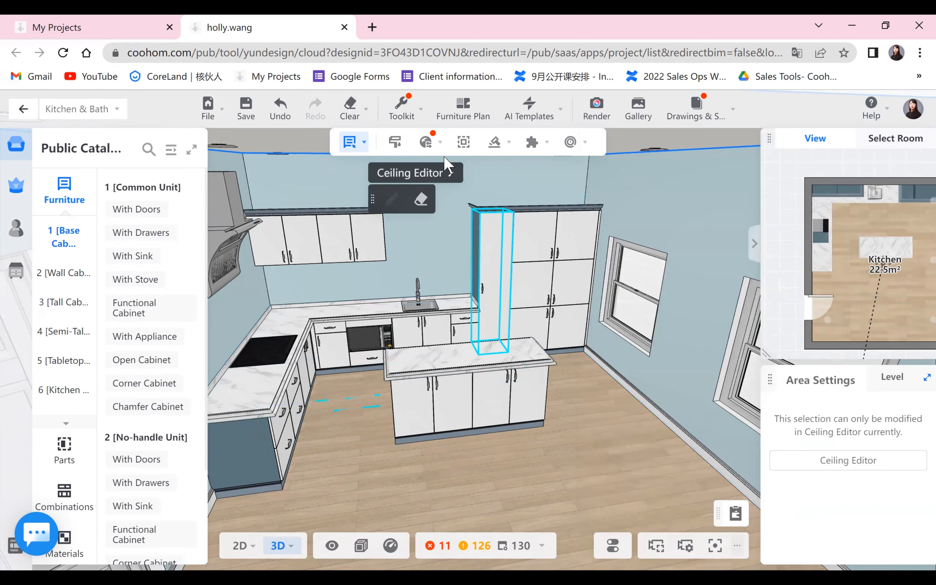
{"action": "left_click", "coordinate": [439, 142]}
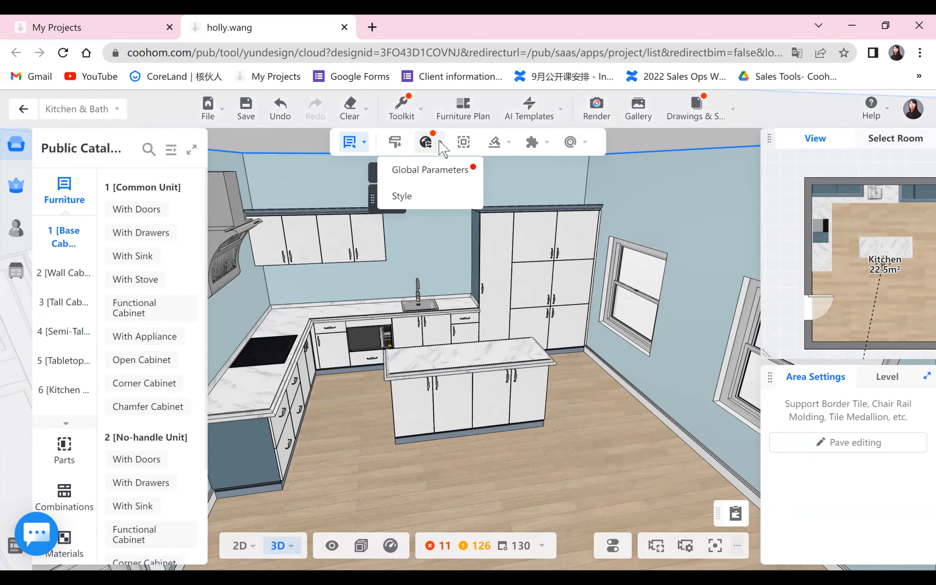
{"action": "left_click", "coordinate": [425, 198]}
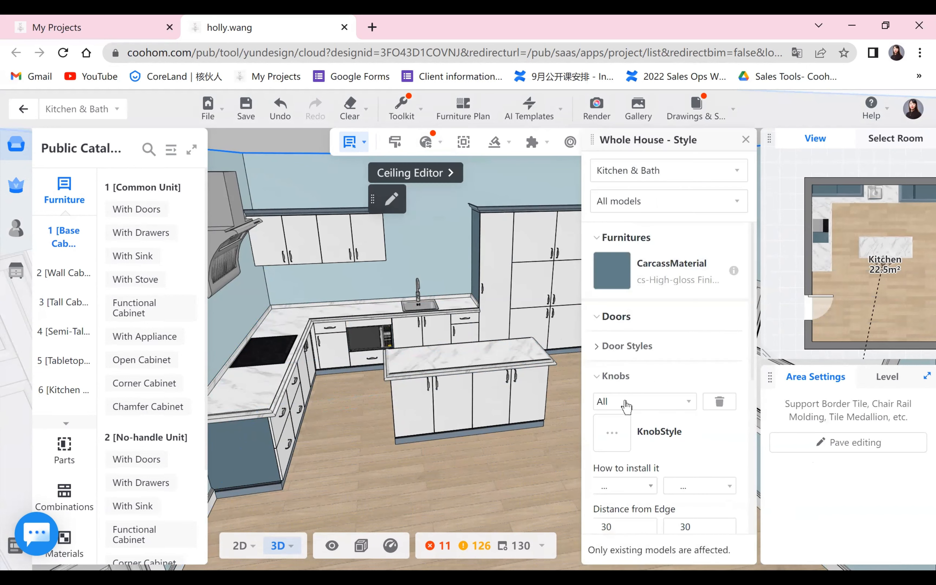
{"action": "left_click", "coordinate": [685, 347]}
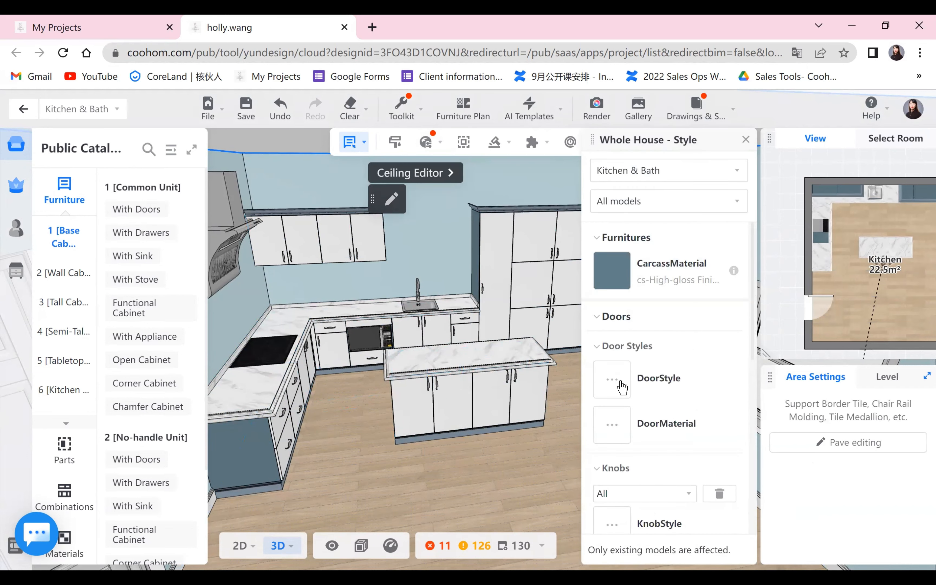
{"action": "left_click", "coordinate": [622, 385]}
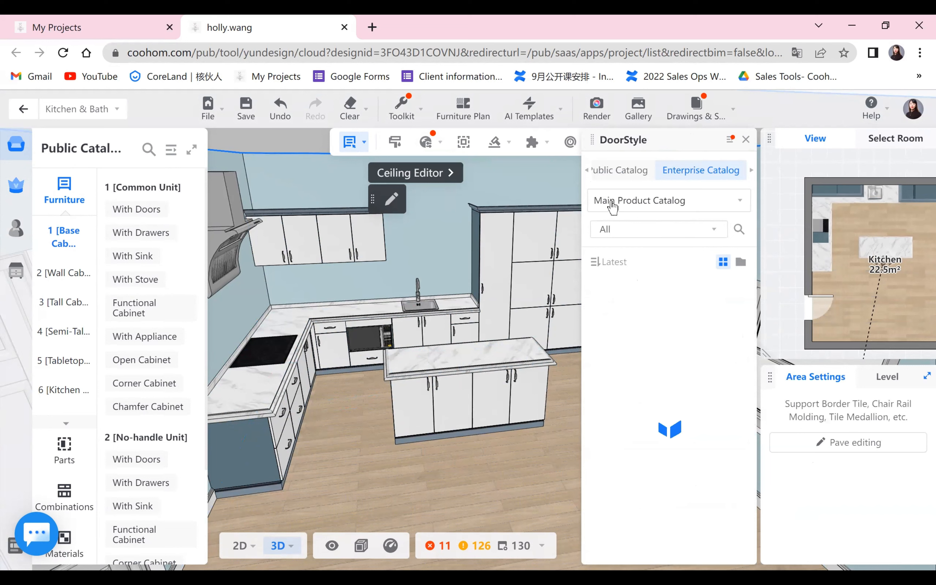
{"action": "left_click", "coordinate": [622, 178]}
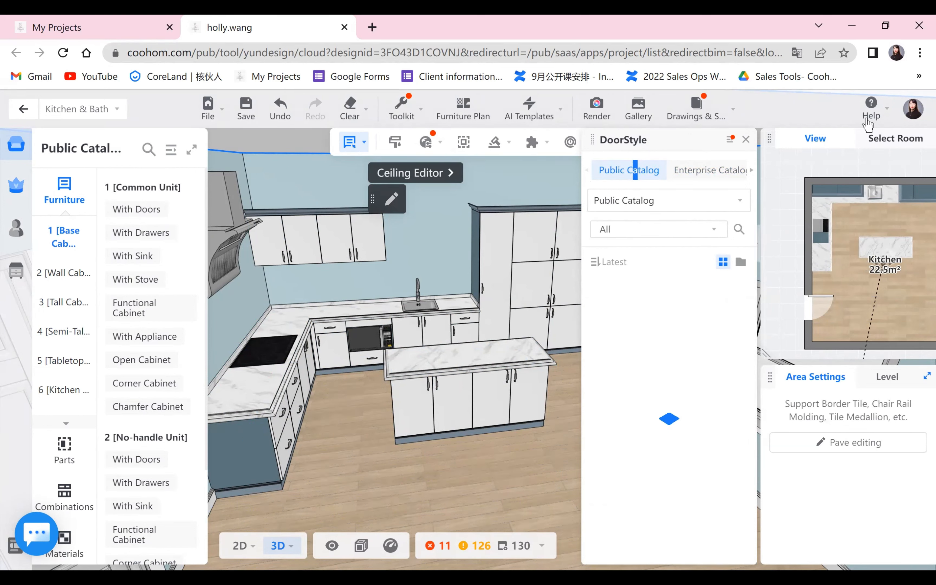
{"action": "left_click", "coordinate": [746, 139]}
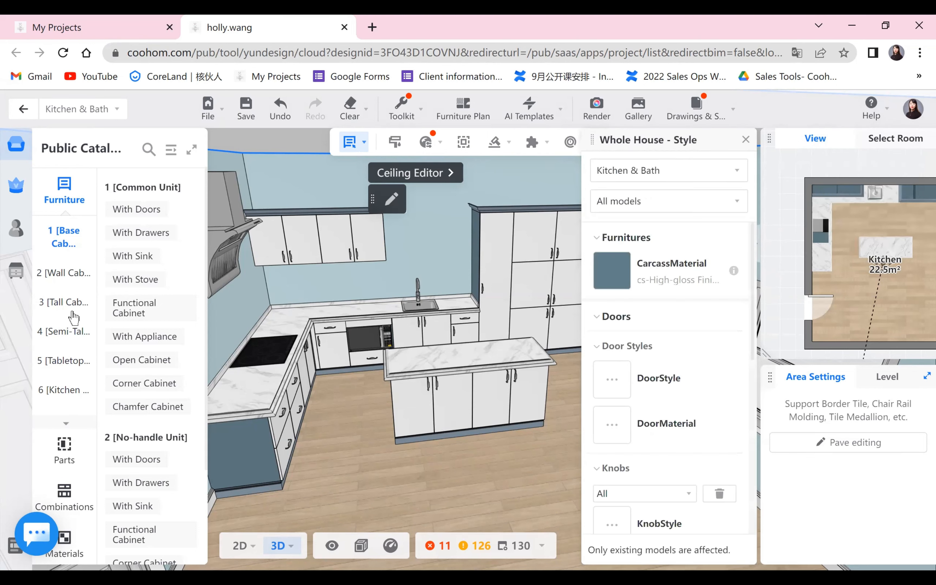
Save the project and set the door material of all Kitchen & Bath models to cs-High-gloss Finish- (164)
{"action": "left_click", "coordinate": [246, 109]}
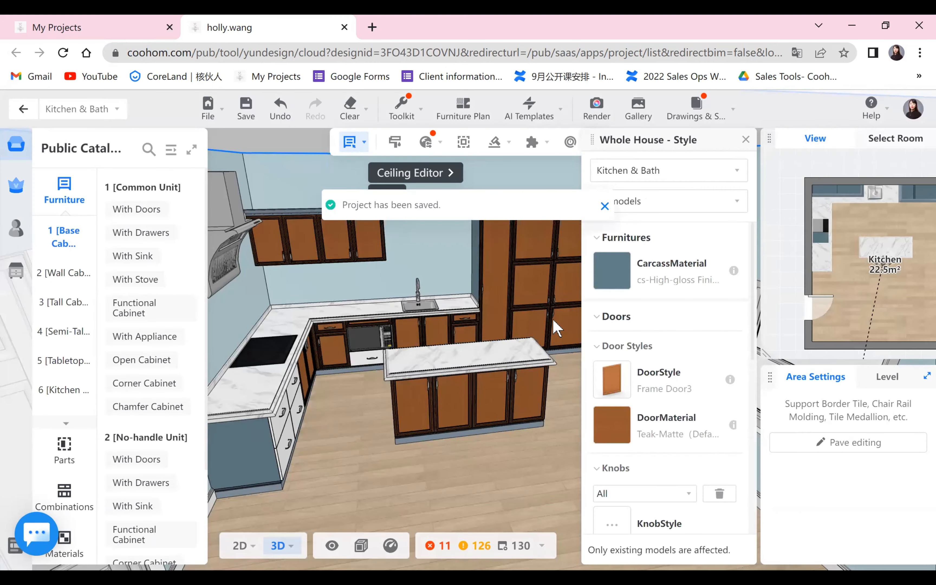
{"action": "left_click_drag", "start_coordinate": [481, 493], "coordinate": [386, 492]}
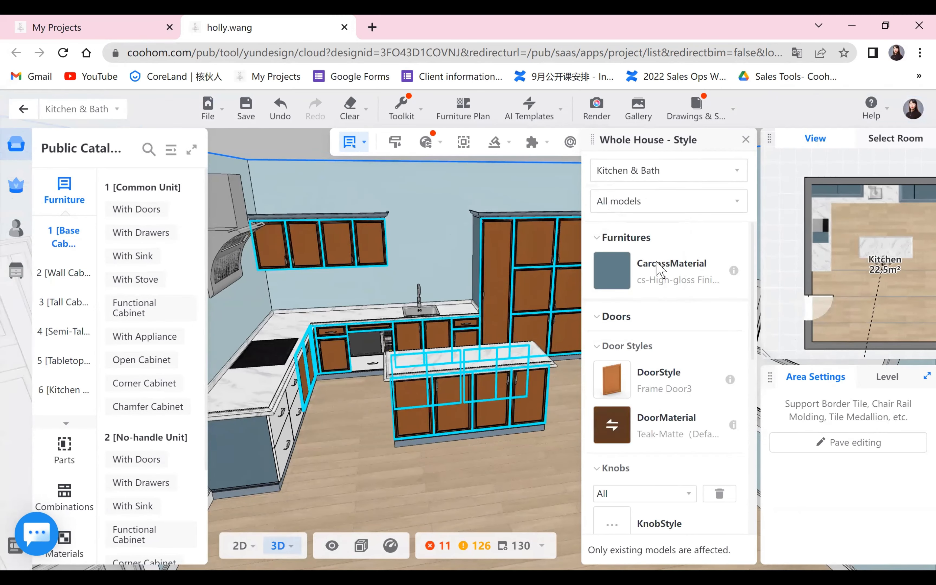
{"action": "left_click", "coordinate": [680, 424]}
{"action": "left_click", "coordinate": [733, 418]}
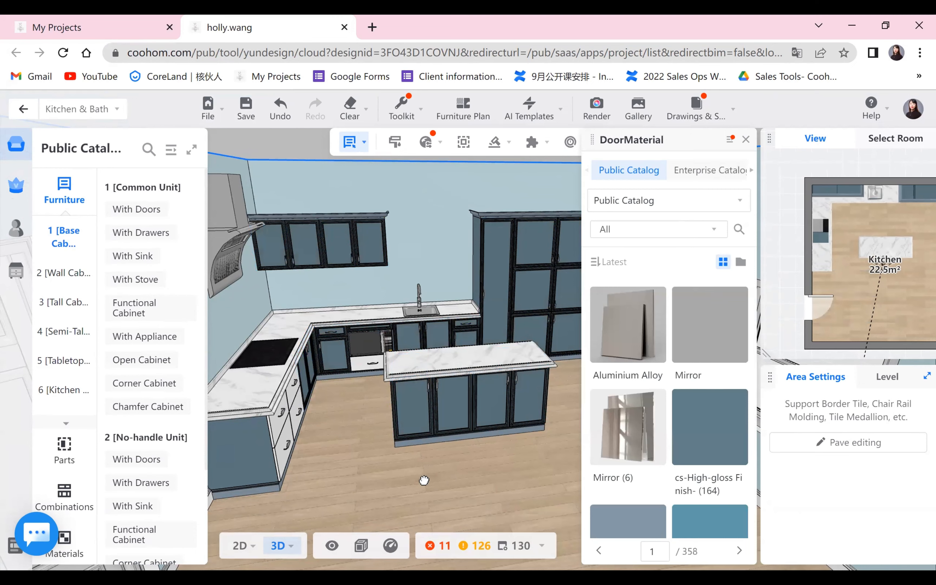
{"action": "left_click_drag", "start_coordinate": [493, 372], "coordinate": [387, 402]}
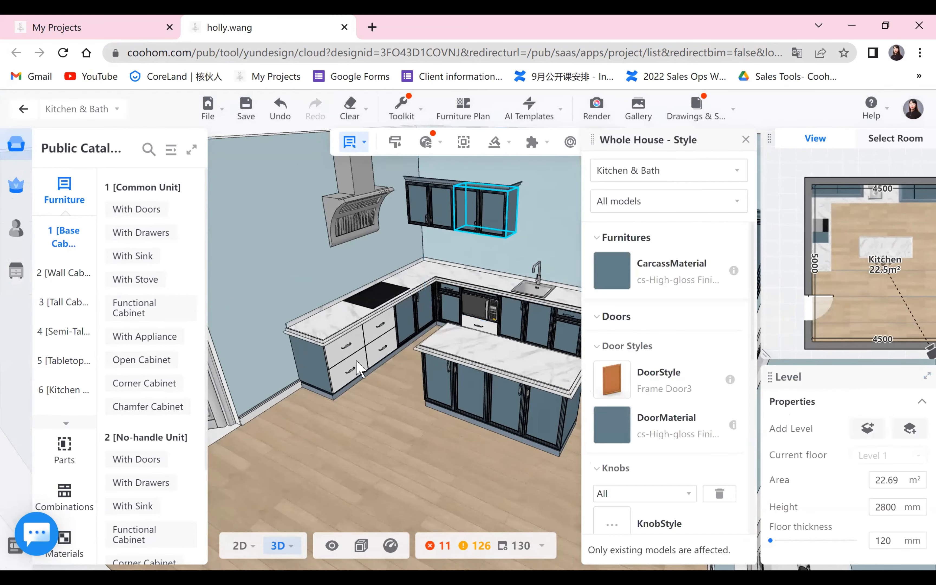
{"action": "left_click_drag", "start_coordinate": [427, 447], "coordinate": [449, 428]}
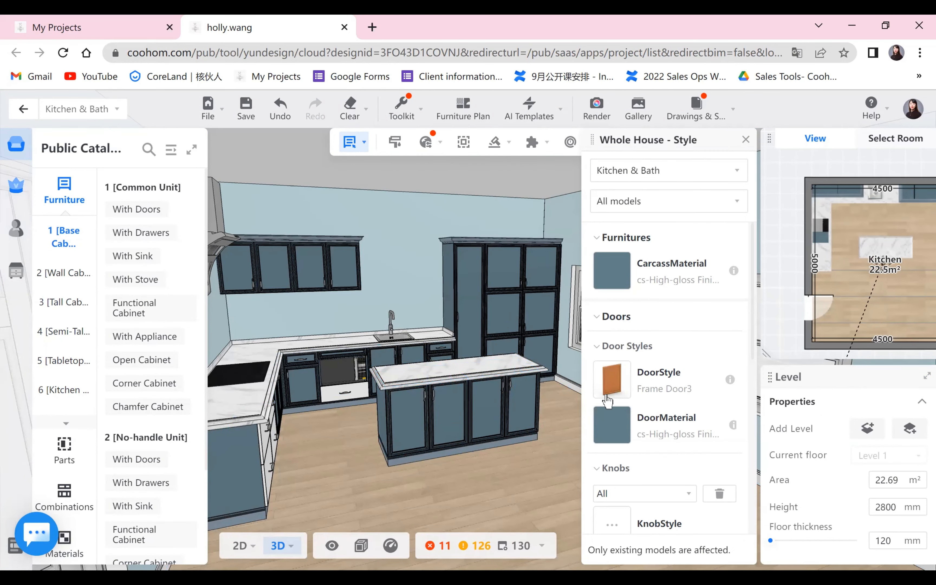
Set the door knob style of all Kitchen & Bath models to Modern Style Pull -125, save the project and leave the style editor
{"action": "scroll", "coordinate": [646, 432], "scroll_direction": "down", "scroll_amount": 4}
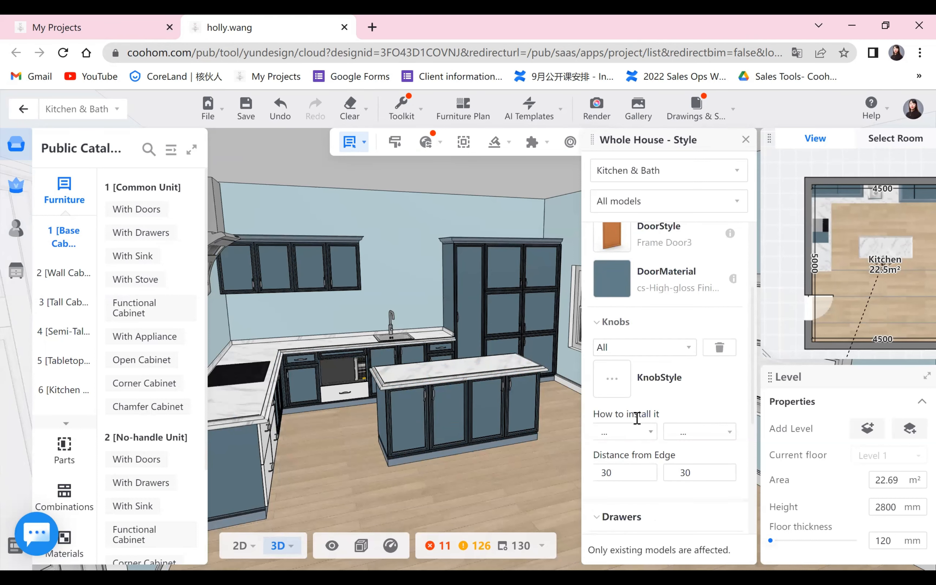
{"action": "scroll", "coordinate": [634, 420], "scroll_direction": "down", "scroll_amount": 4}
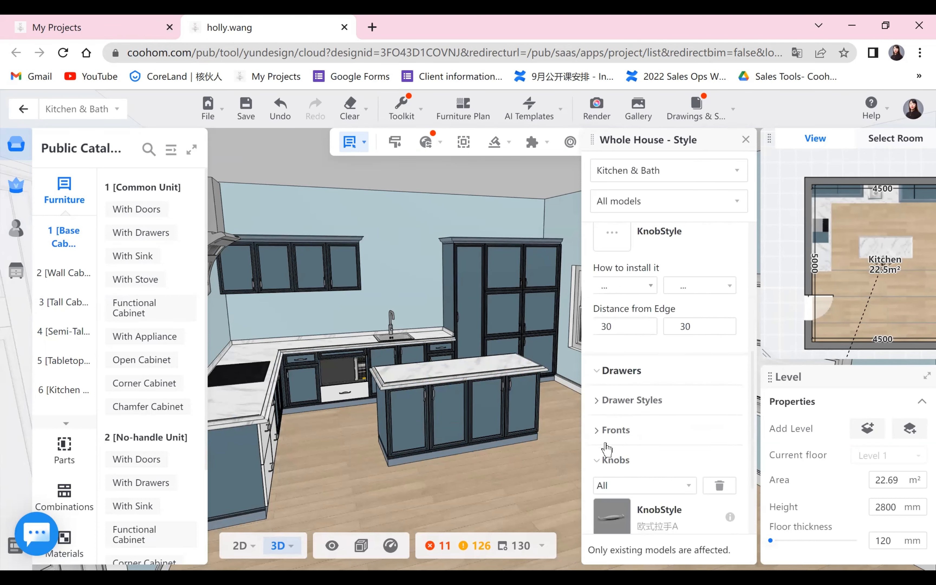
{"action": "scroll", "coordinate": [640, 410], "scroll_direction": "up", "scroll_amount": 7}
{"action": "scroll", "coordinate": [646, 399], "scroll_direction": "down", "scroll_amount": 3}
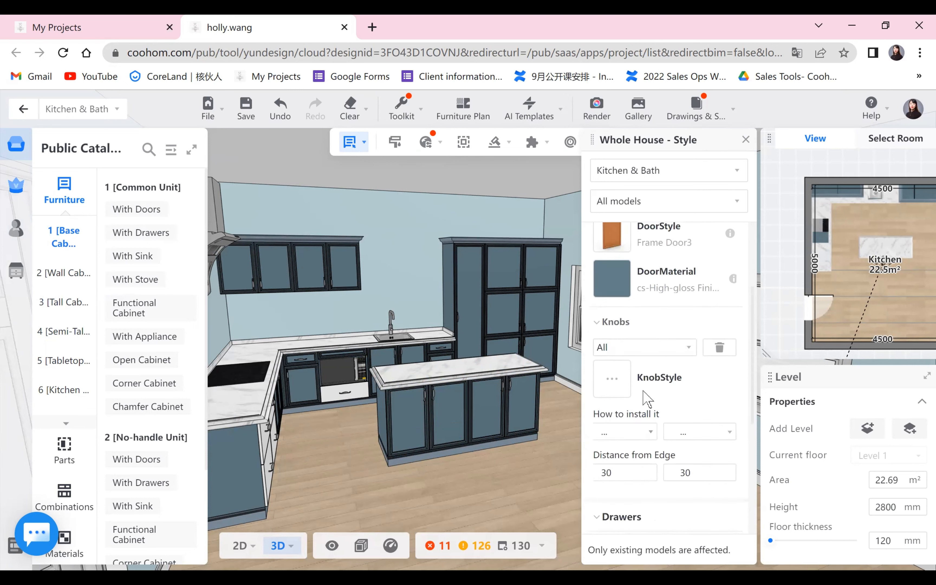
{"action": "left_click", "coordinate": [612, 393]}
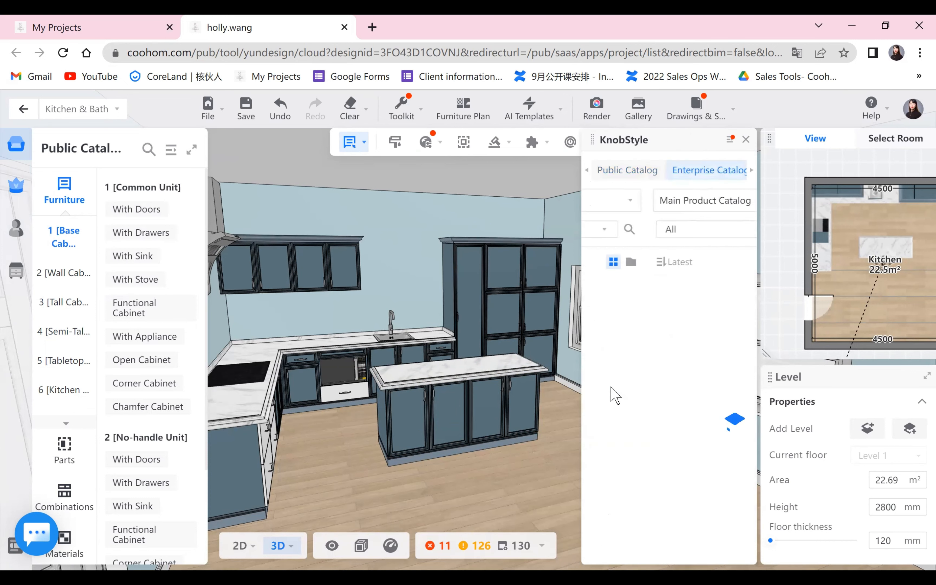
{"action": "left_click", "coordinate": [621, 172]}
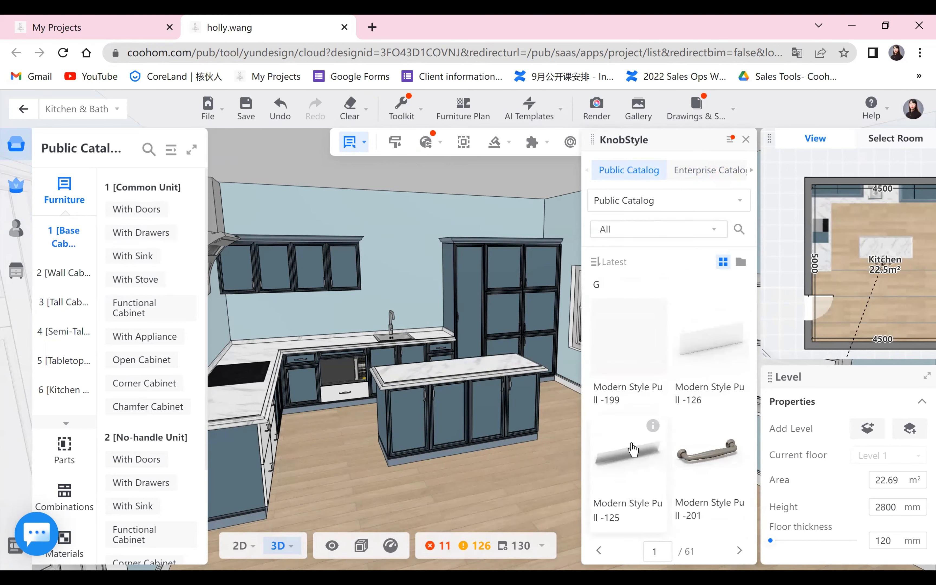
{"action": "left_click", "coordinate": [632, 448]}
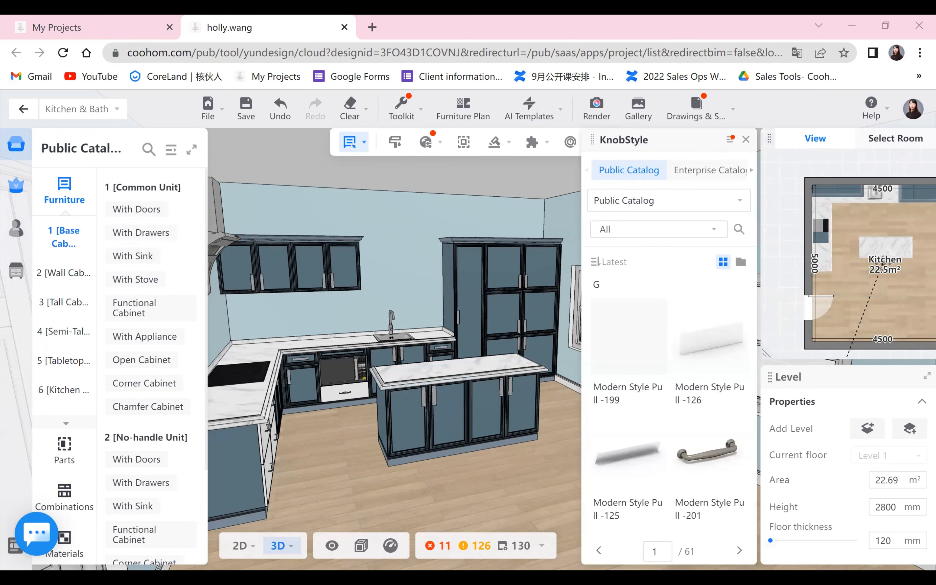
{"action": "key", "text": "ctrl+s"}
{"action": "left_click_drag", "start_coordinate": [479, 464], "coordinate": [741, 130]}
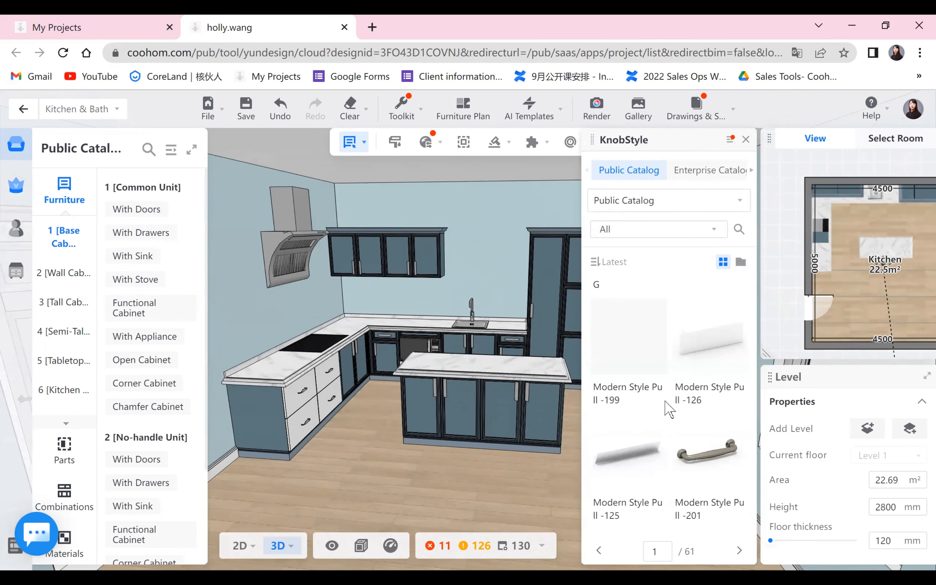
{"action": "left_click", "coordinate": [669, 408]}
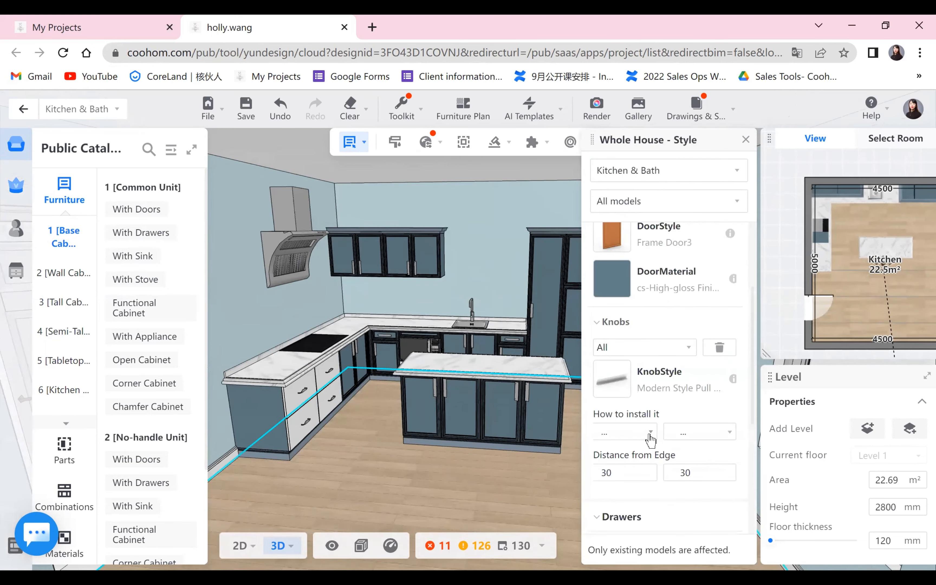
{"action": "left_click", "coordinate": [746, 144]}
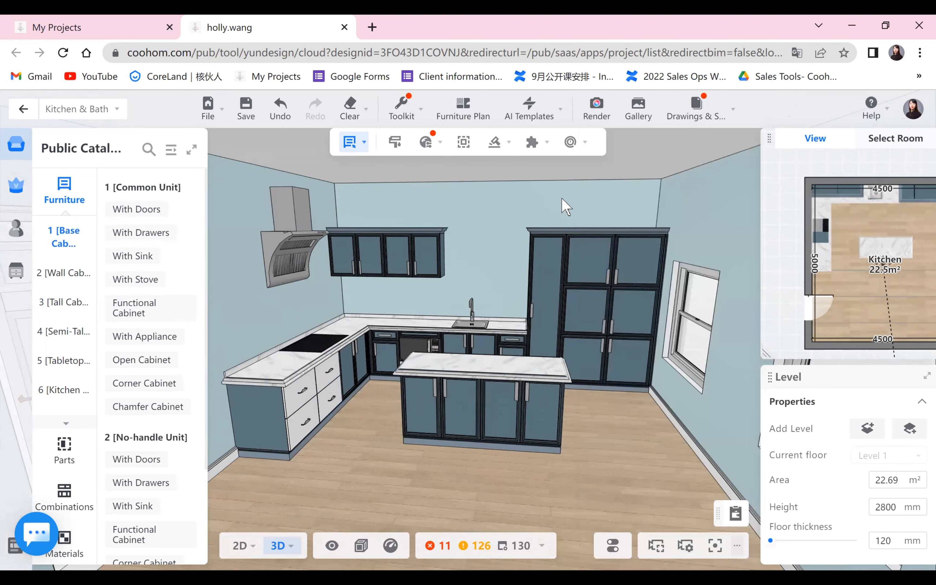
Copy the style of an island cabinet door and apply it to the white drawer fronts of the base cabinet beside the cooktop
{"action": "left_click", "coordinate": [411, 116]}
{"action": "left_click", "coordinate": [366, 176]}
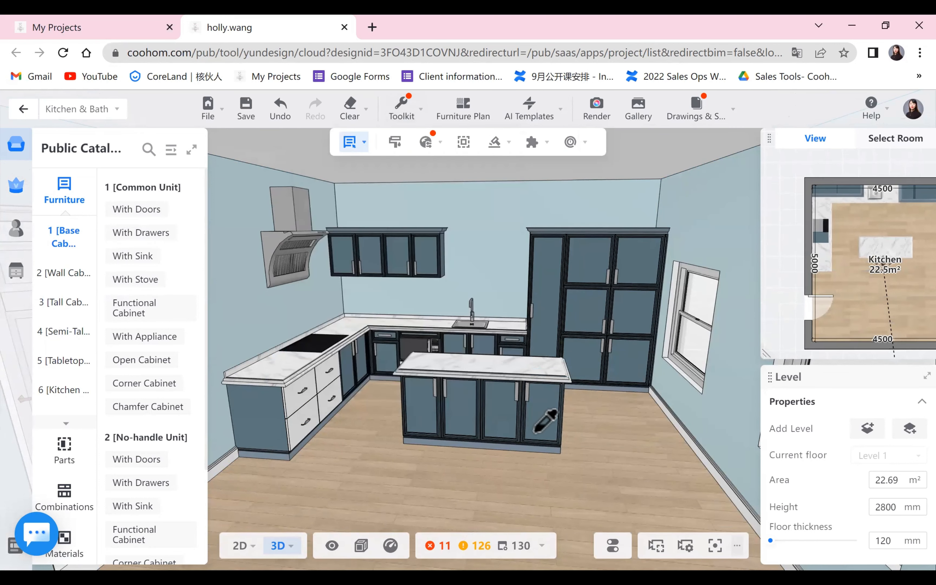
{"action": "scroll", "coordinate": [514, 441], "scroll_direction": "up", "scroll_amount": 3}
{"action": "scroll", "coordinate": [522, 430], "scroll_direction": "down", "scroll_amount": 2}
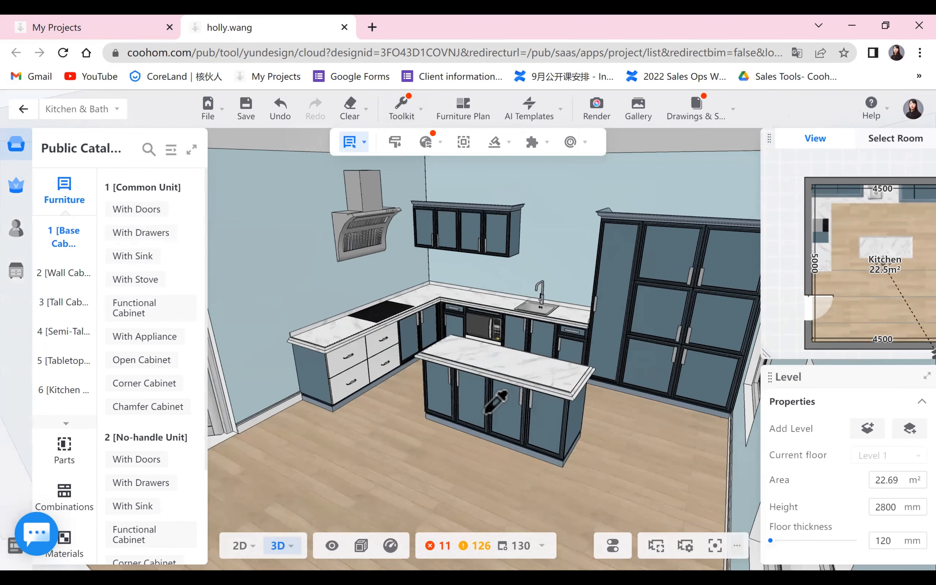
{"action": "scroll", "coordinate": [402, 323], "scroll_direction": "up", "scroll_amount": 2}
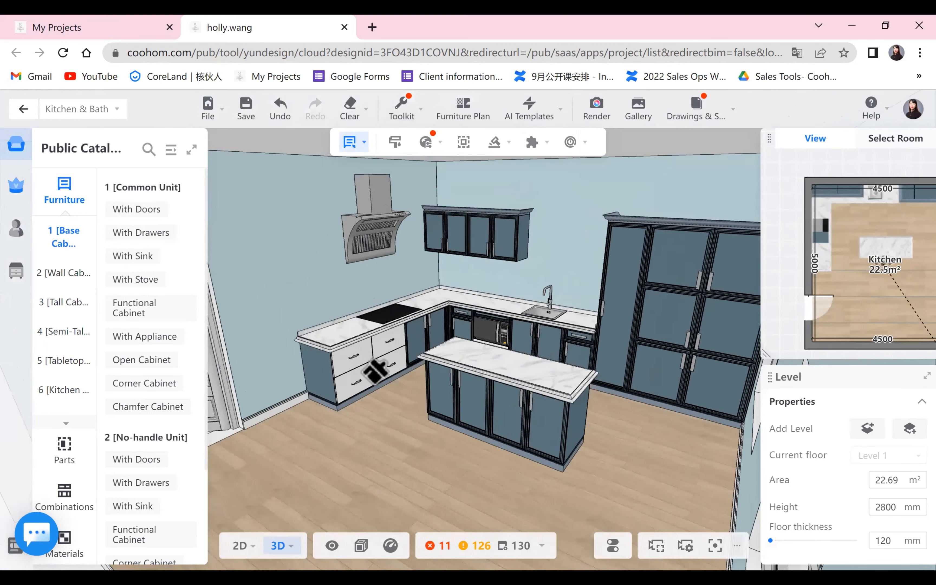
{"action": "left_click", "coordinate": [402, 351]}
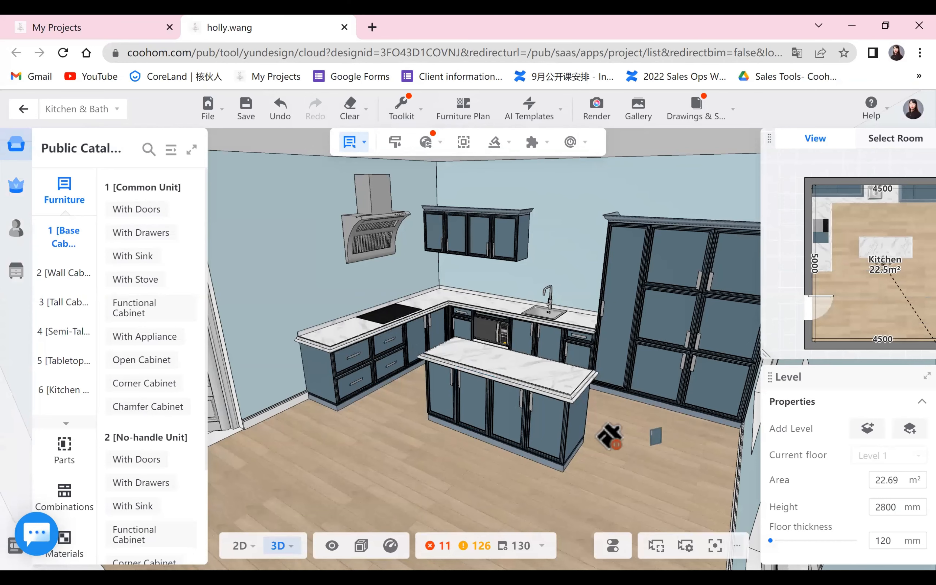
Apply the copied door style to the white drawer front below the microwave and leave the style copying tool
{"action": "left_click_drag", "start_coordinate": [610, 435], "coordinate": [553, 310]}
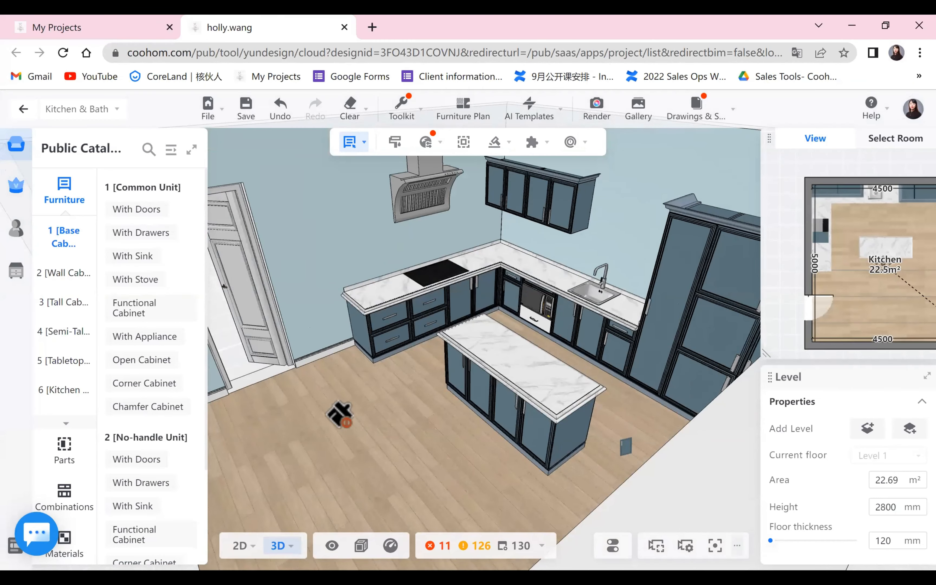
{"action": "left_click_drag", "start_coordinate": [340, 414], "coordinate": [355, 428]}
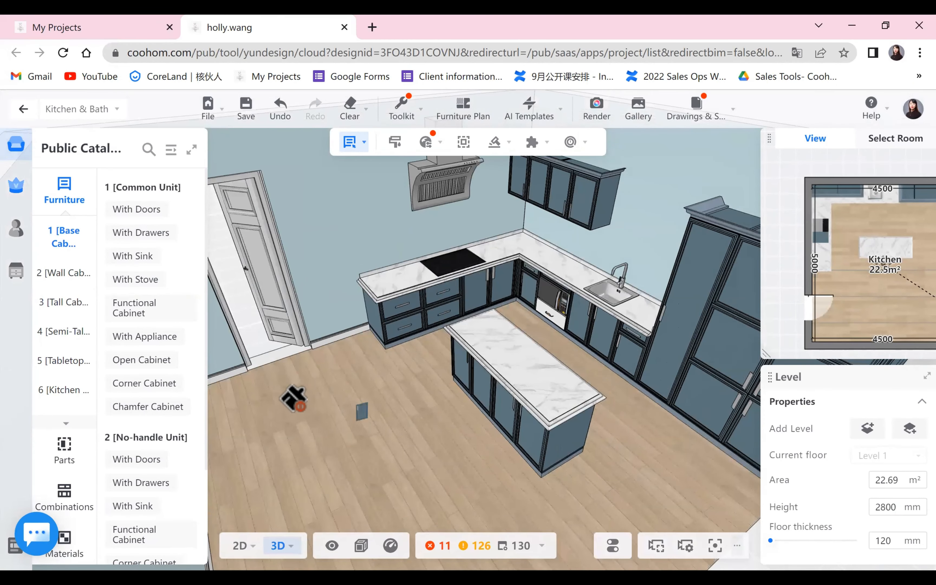
{"action": "scroll", "coordinate": [285, 395], "scroll_direction": "up", "scroll_amount": 5}
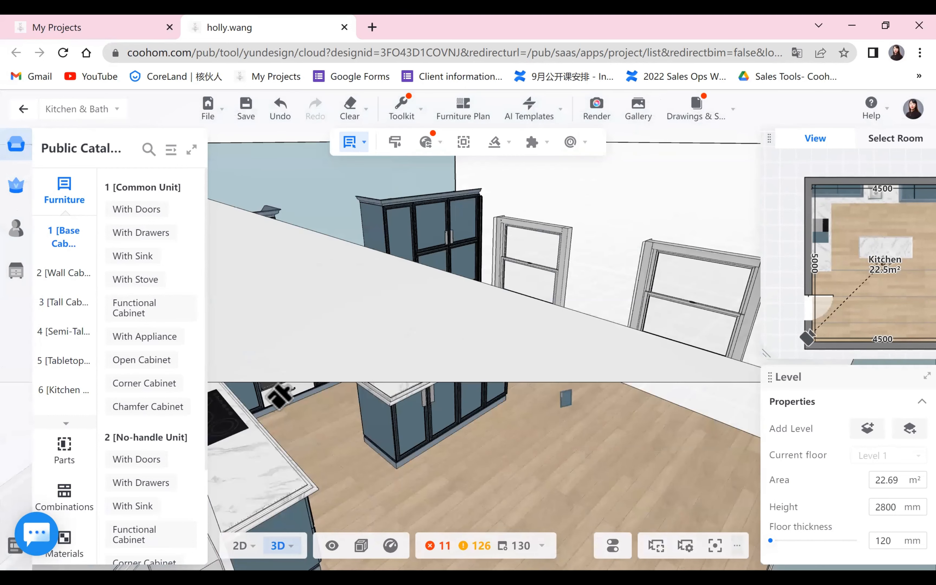
{"action": "scroll", "coordinate": [280, 396], "scroll_direction": "down", "scroll_amount": 5}
{"action": "left_click_drag", "start_coordinate": [539, 460], "coordinate": [681, 489]}
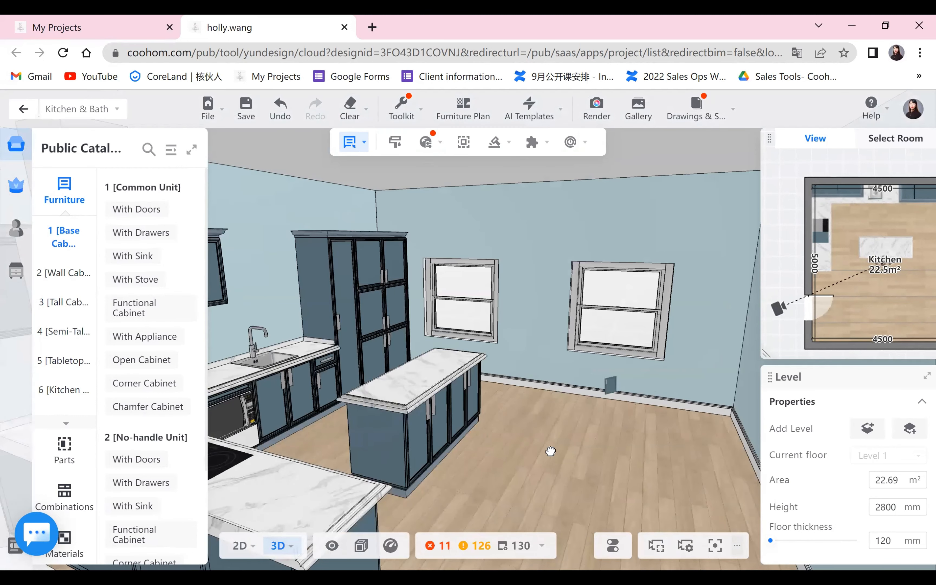
{"action": "left_click_drag", "start_coordinate": [488, 478], "coordinate": [563, 478]}
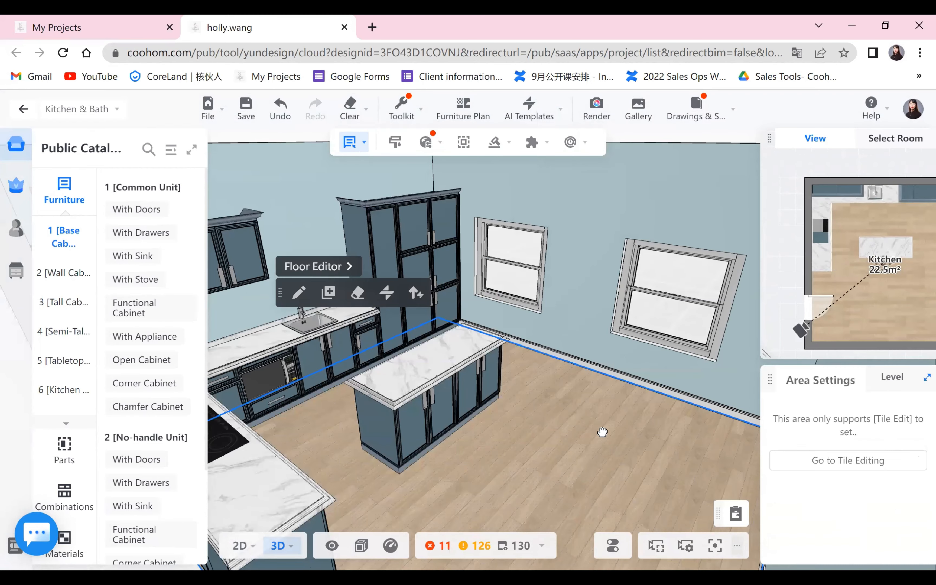
{"action": "left_click_drag", "start_coordinate": [473, 450], "coordinate": [305, 451]}
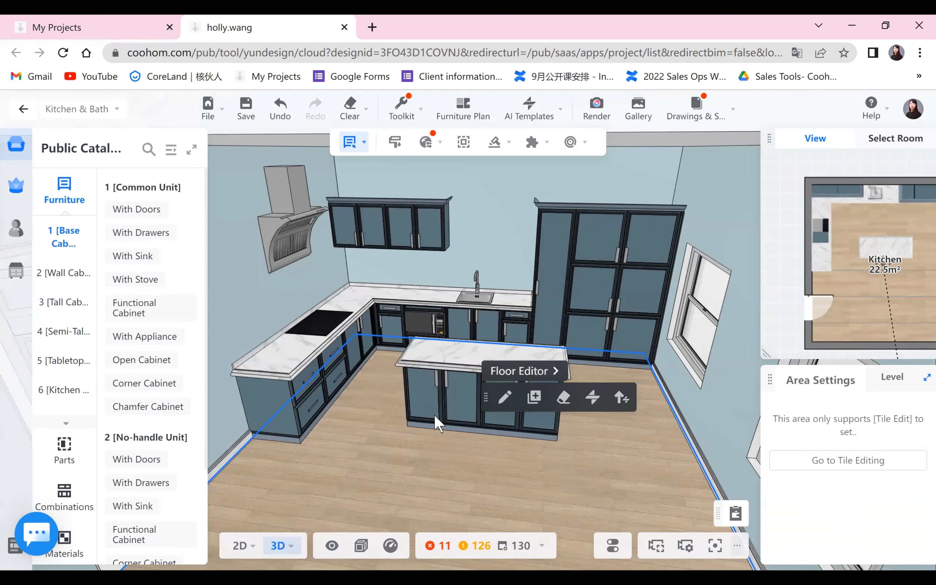
Remove the door knobs from both hinged door base cabinets of the kitchen island
{"action": "scroll", "coordinate": [443, 431], "scroll_direction": "up", "scroll_amount": 1}
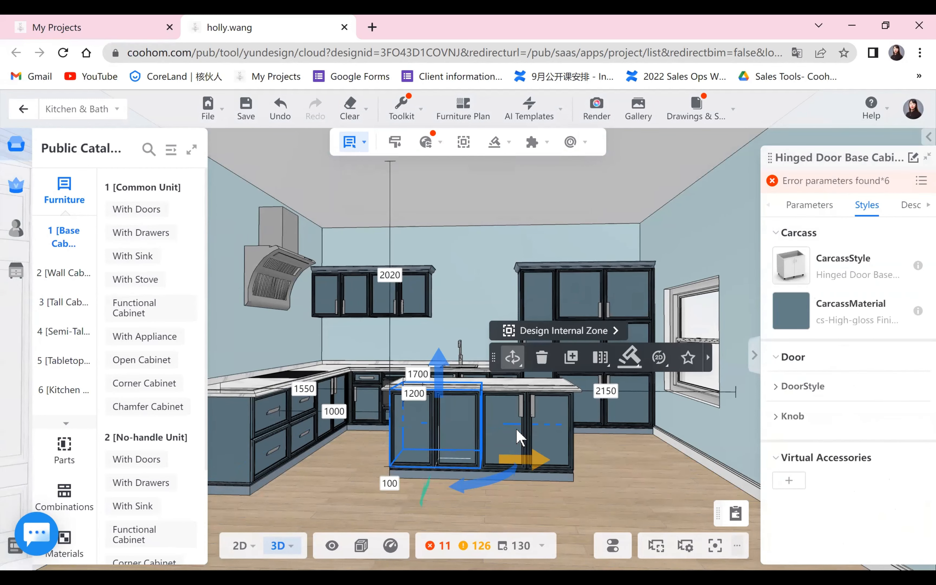
{"action": "left_click", "coordinate": [530, 451]}
{"action": "left_click", "coordinate": [868, 440]}
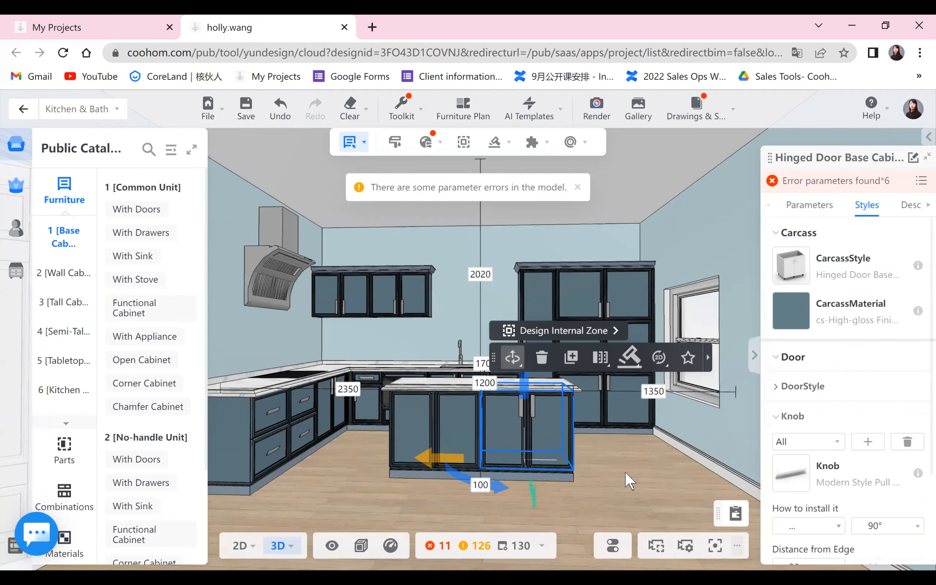
{"action": "left_click", "coordinate": [363, 507]}
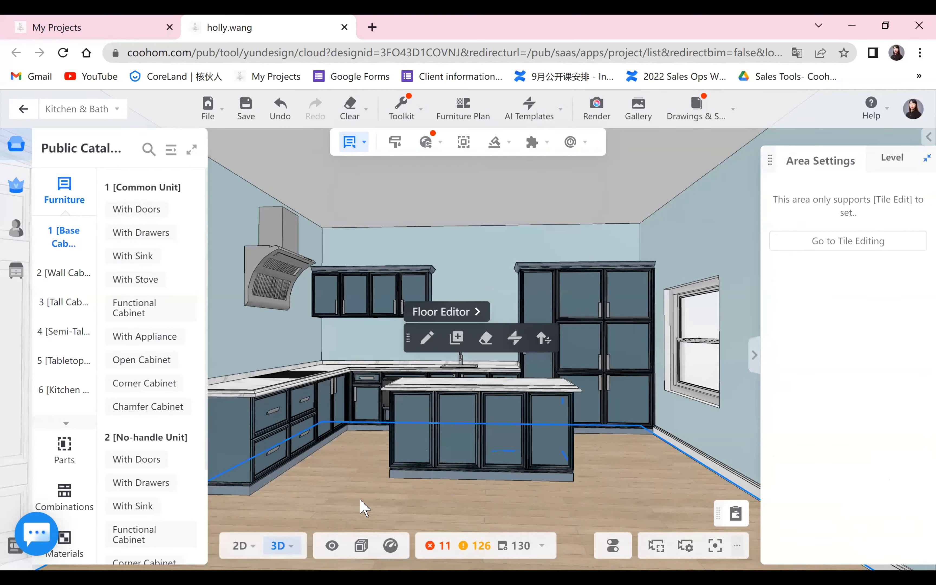
Set the door style of the wall cabinet farthest from the range hood to Blister Series 06-Six-grid Glass from the public catalog
{"action": "left_click_drag", "start_coordinate": [343, 265], "coordinate": [350, 209]}
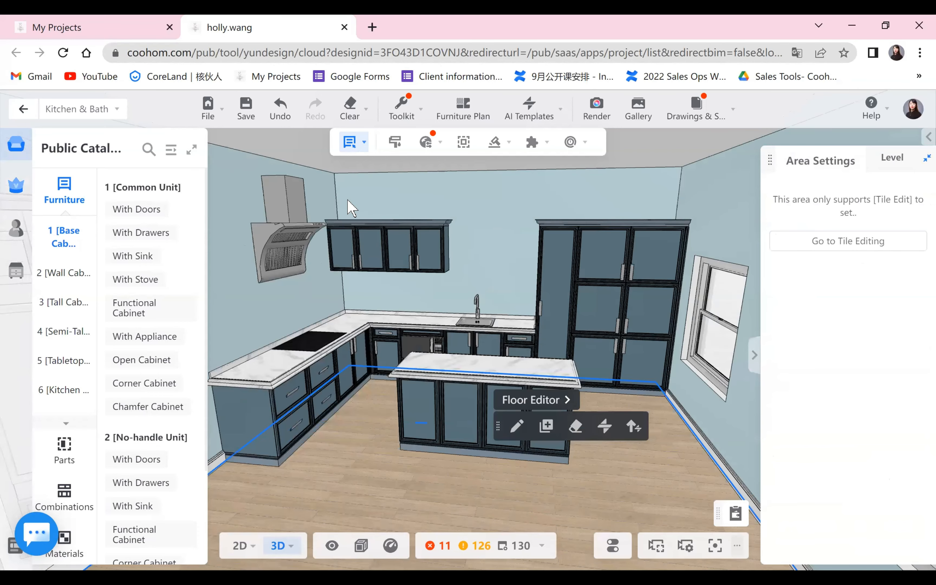
{"action": "scroll", "coordinate": [387, 216], "scroll_direction": "up", "scroll_amount": 3}
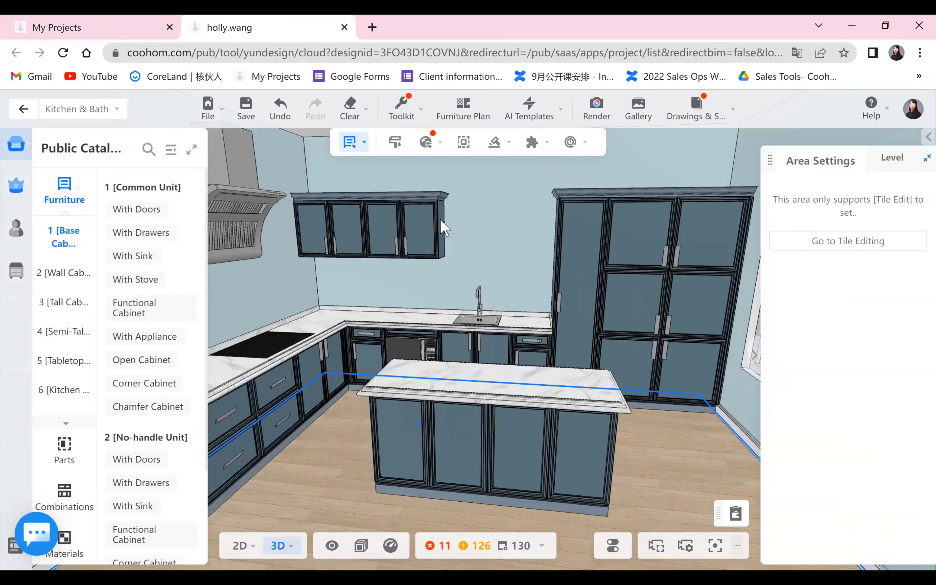
{"action": "scroll", "coordinate": [413, 242], "scroll_direction": "up", "scroll_amount": 2}
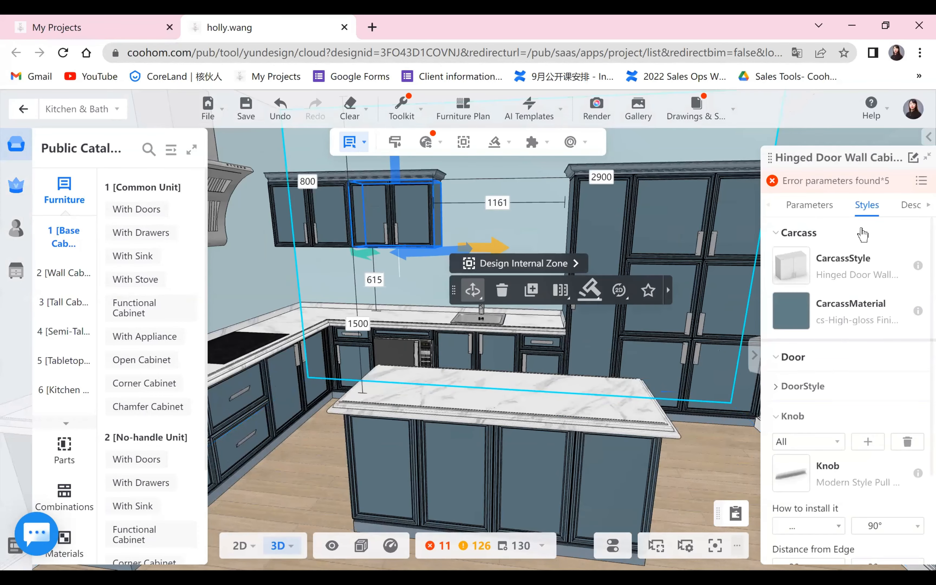
{"action": "left_click", "coordinate": [797, 387]}
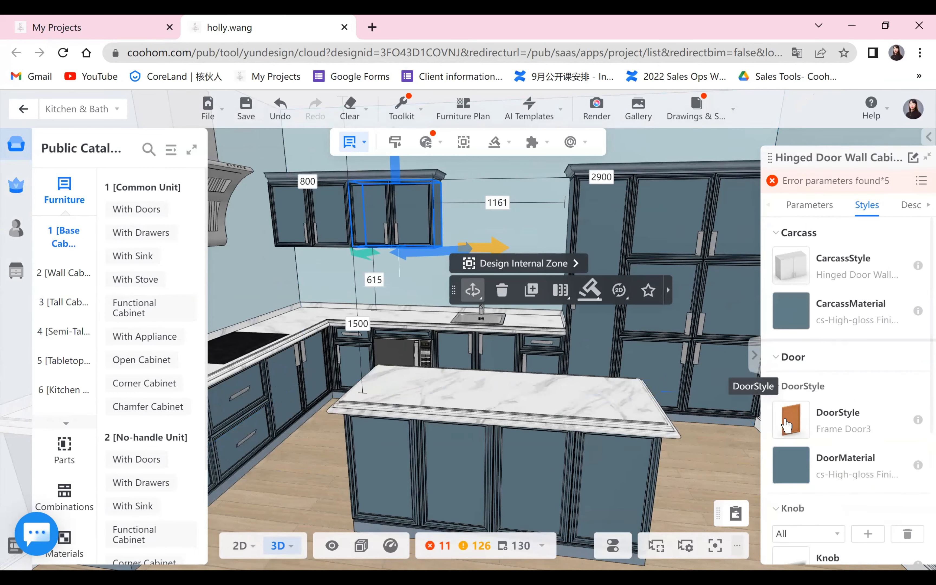
{"action": "left_click", "coordinate": [789, 422]}
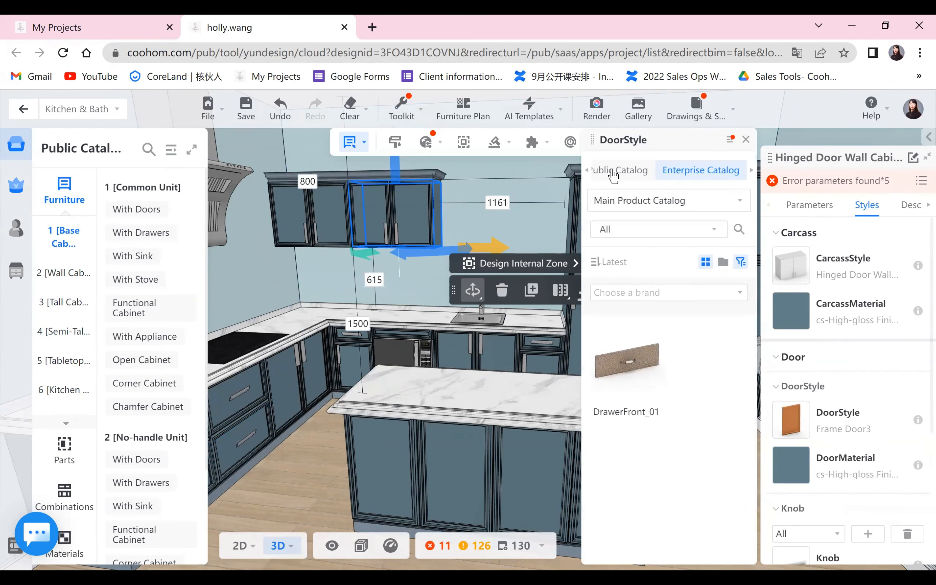
{"action": "scroll", "coordinate": [675, 405], "scroll_direction": "down", "scroll_amount": 6}
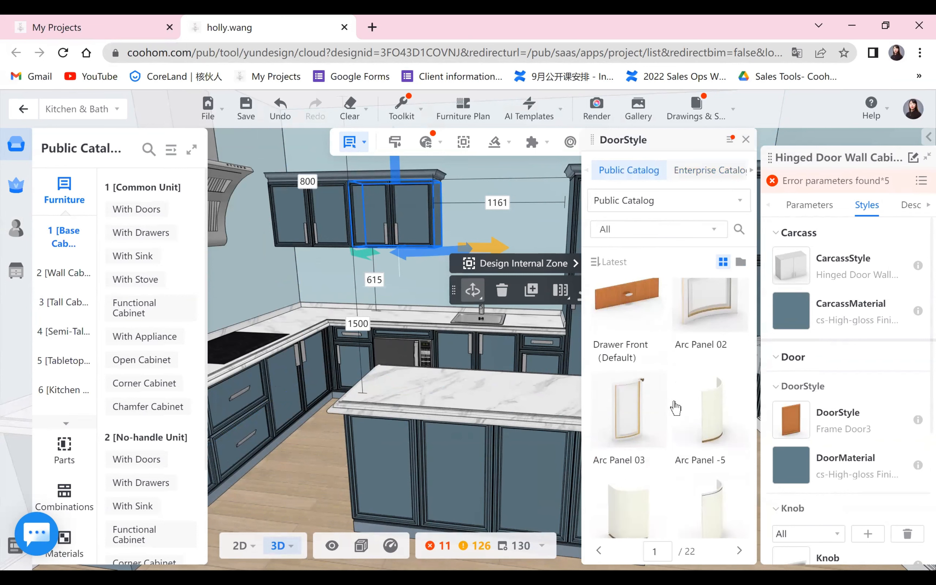
{"action": "scroll", "coordinate": [679, 409], "scroll_direction": "down", "scroll_amount": 8}
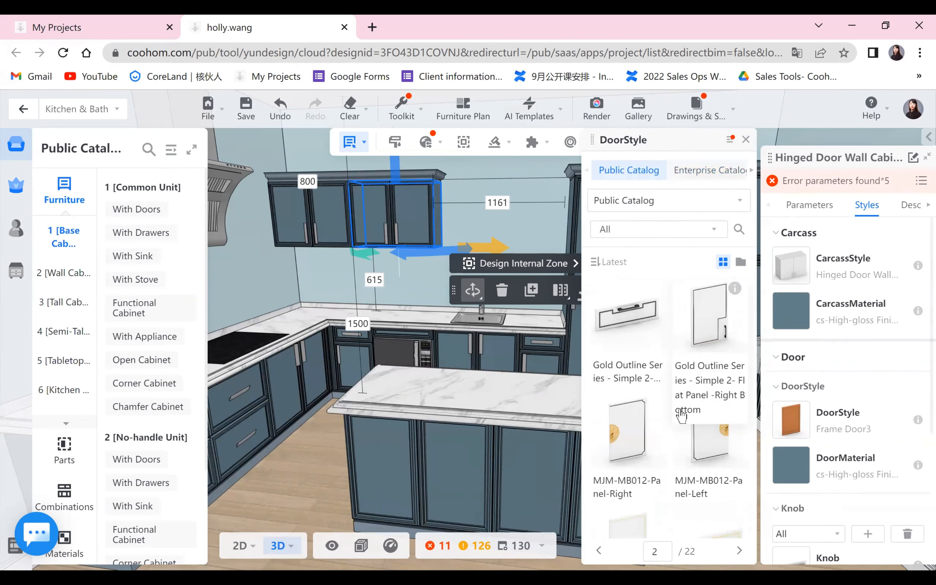
{"action": "scroll", "coordinate": [685, 421], "scroll_direction": "down", "scroll_amount": 8}
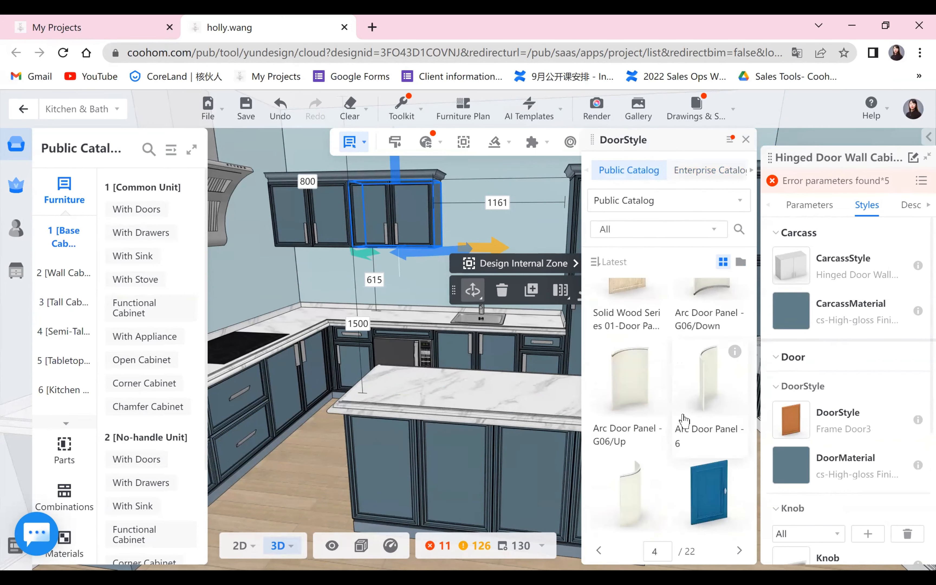
{"action": "scroll", "coordinate": [684, 421], "scroll_direction": "down", "scroll_amount": 4}
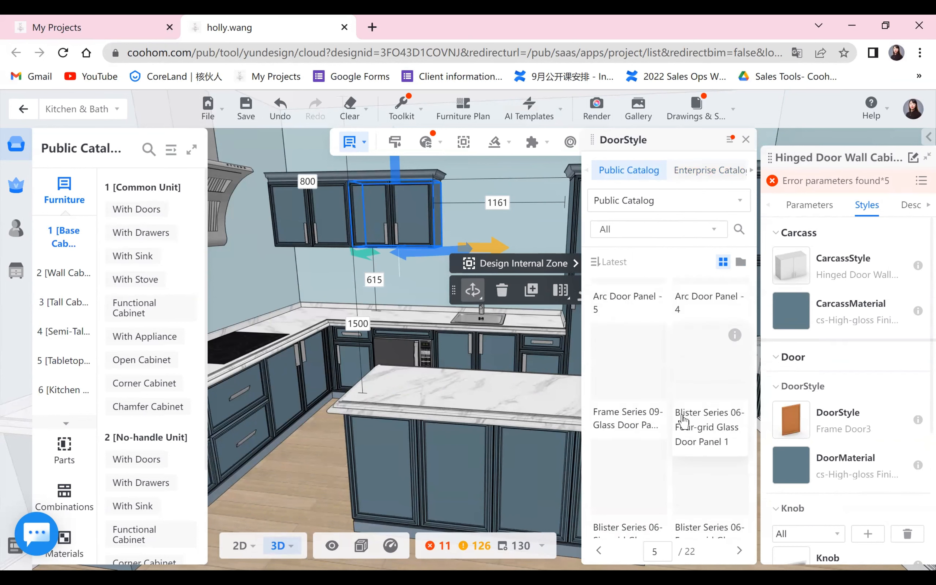
{"action": "scroll", "coordinate": [683, 420], "scroll_direction": "up", "scroll_amount": 3}
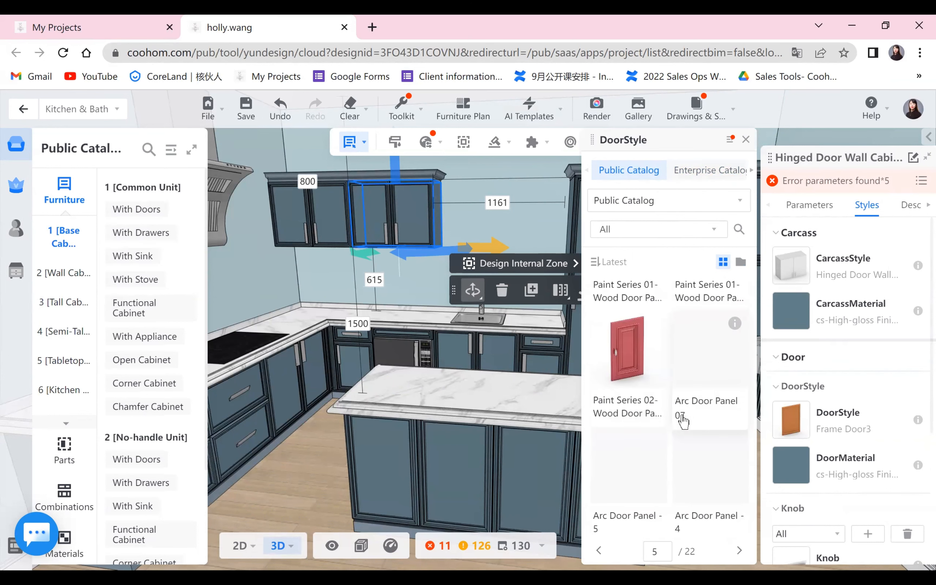
{"action": "scroll", "coordinate": [683, 421], "scroll_direction": "down", "scroll_amount": 3}
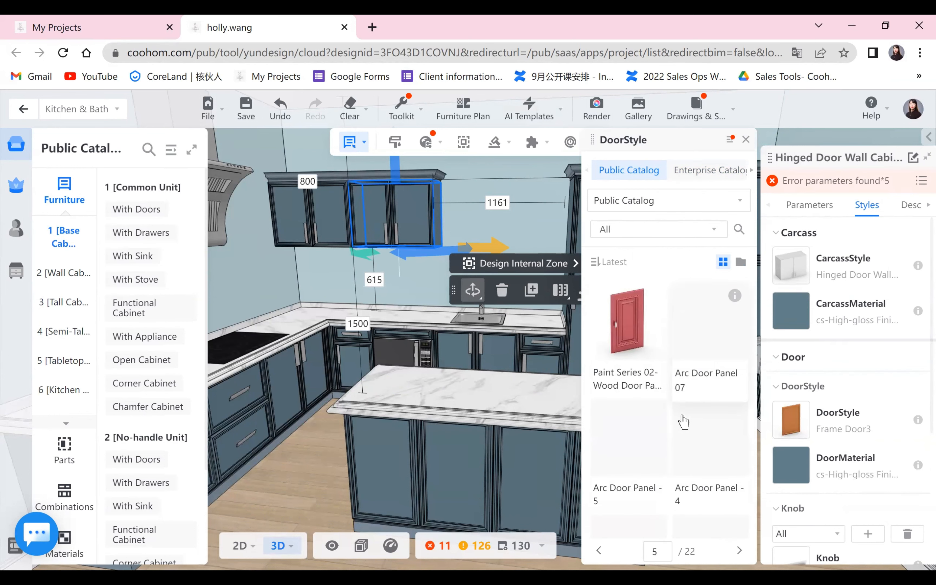
{"action": "scroll", "coordinate": [684, 422], "scroll_direction": "down", "scroll_amount": 3}
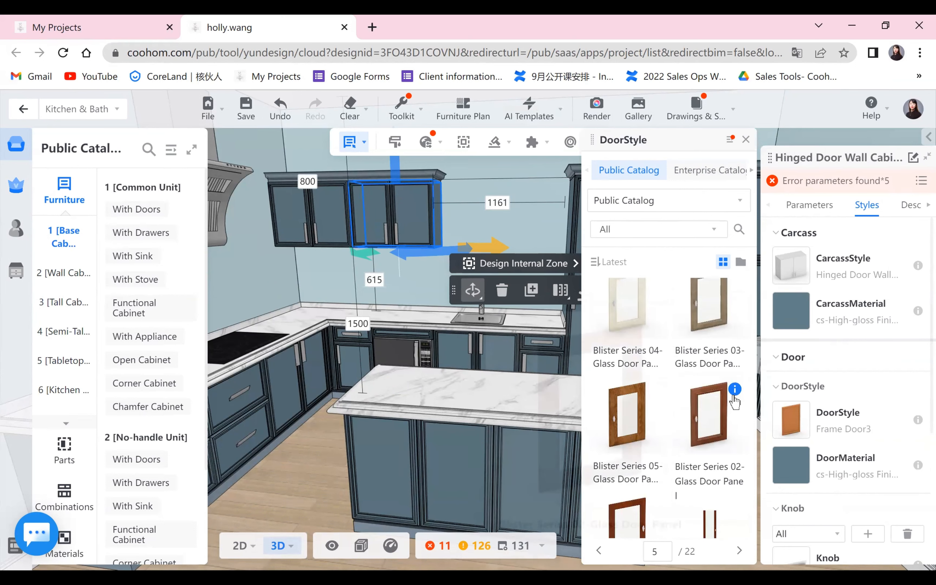
{"action": "mouse_move", "coordinate": [745, 430]}
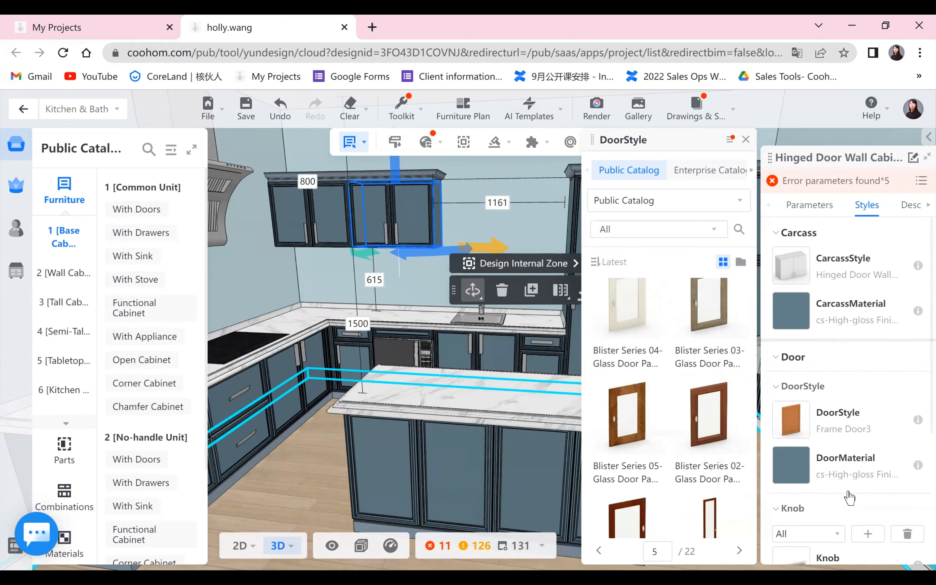
{"action": "scroll", "coordinate": [658, 476], "scroll_direction": "down", "scroll_amount": 6}
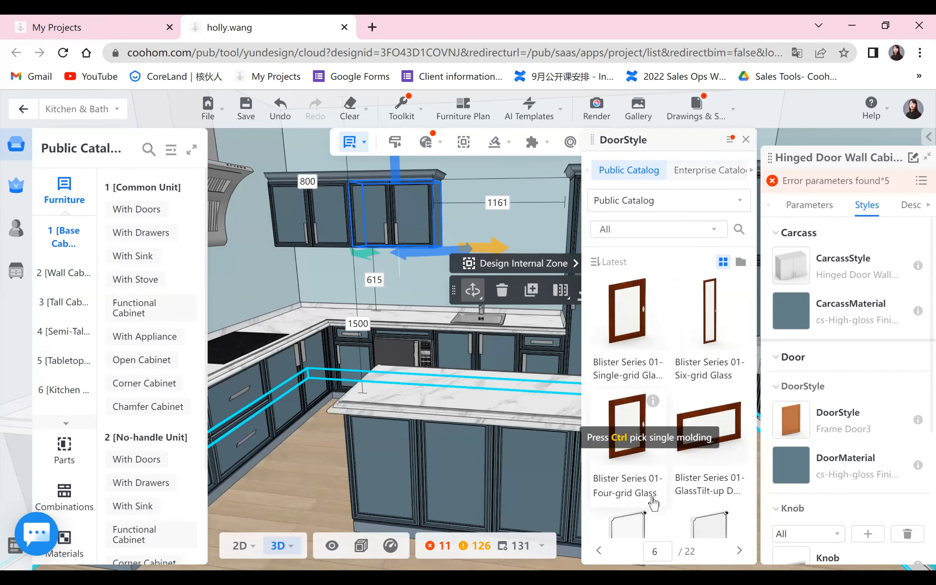
{"action": "scroll", "coordinate": [662, 497], "scroll_direction": "up", "scroll_amount": 5}
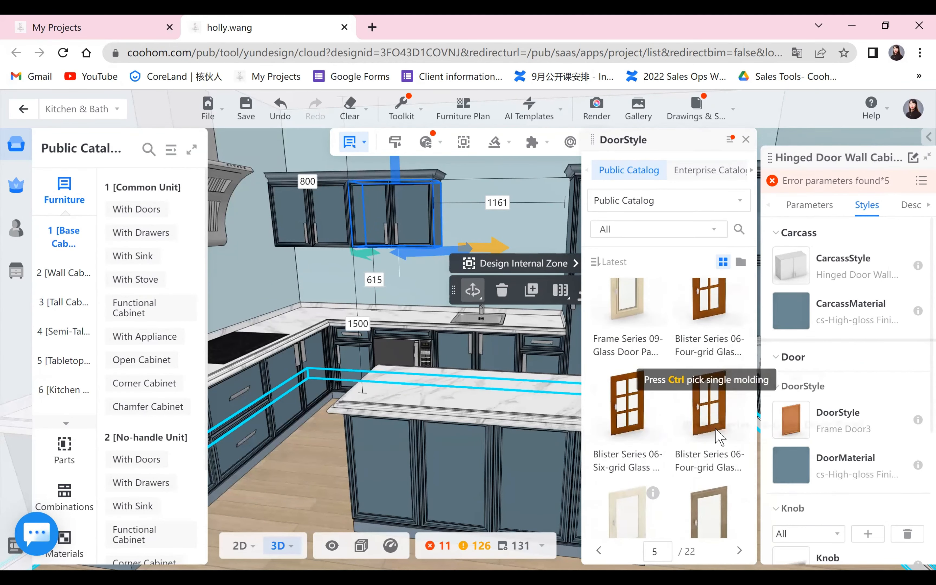
{"action": "mouse_move", "coordinate": [636, 414]}
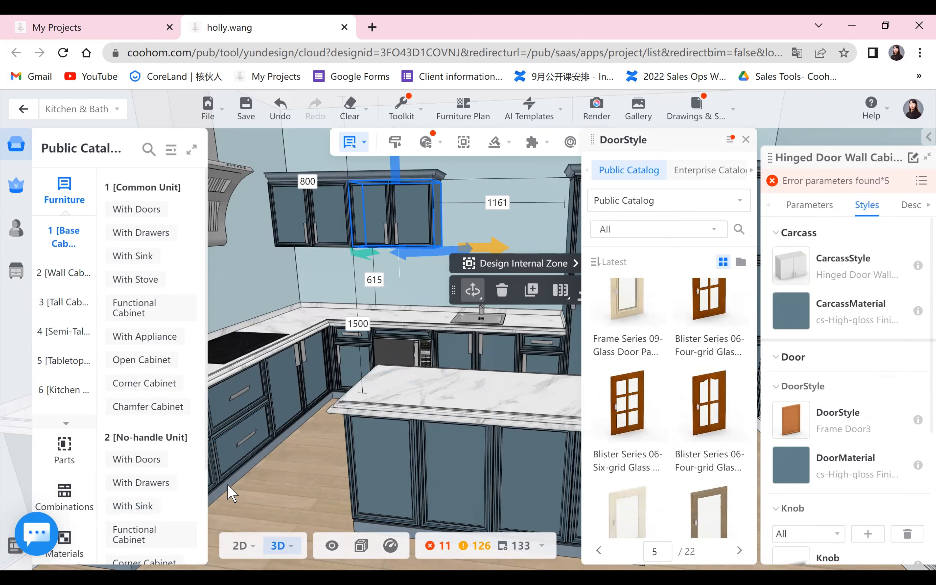
{"action": "left_click", "coordinate": [630, 412]}
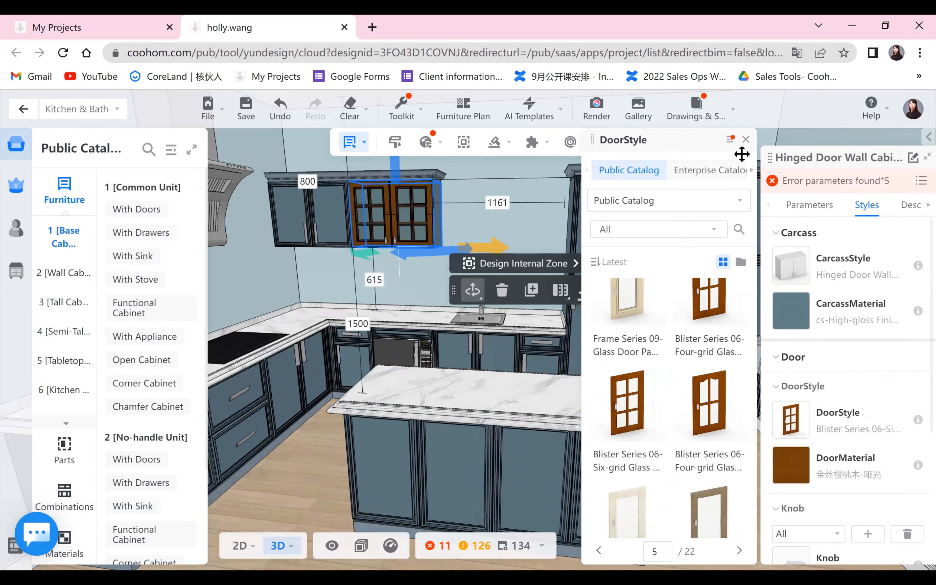
{"action": "left_click", "coordinate": [746, 140]}
Set the glass-door wall cabinet's door material to cs-High-gloss Finish- (164) from the public catalog
{"action": "left_click", "coordinate": [803, 474]}
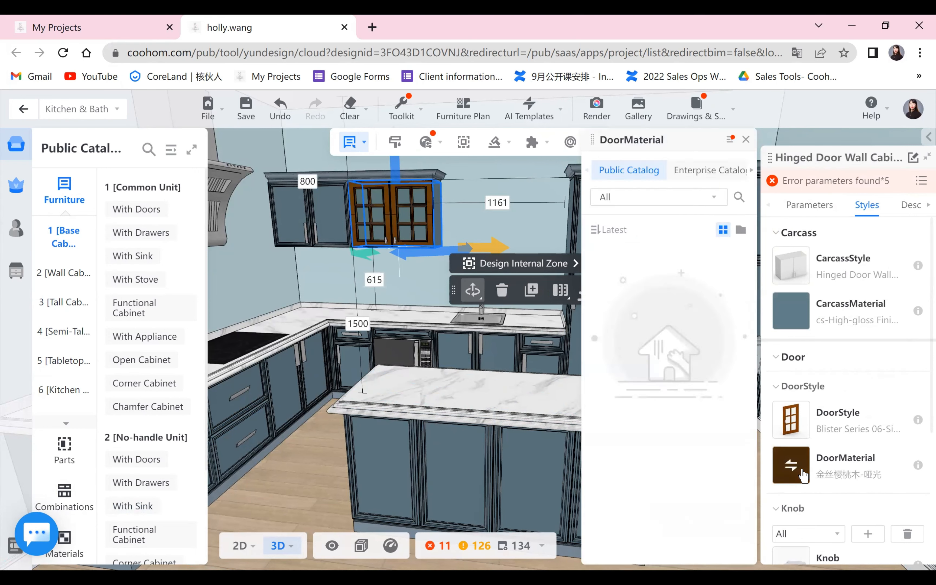
{"action": "left_click", "coordinate": [632, 173]}
{"action": "left_click", "coordinate": [716, 418]}
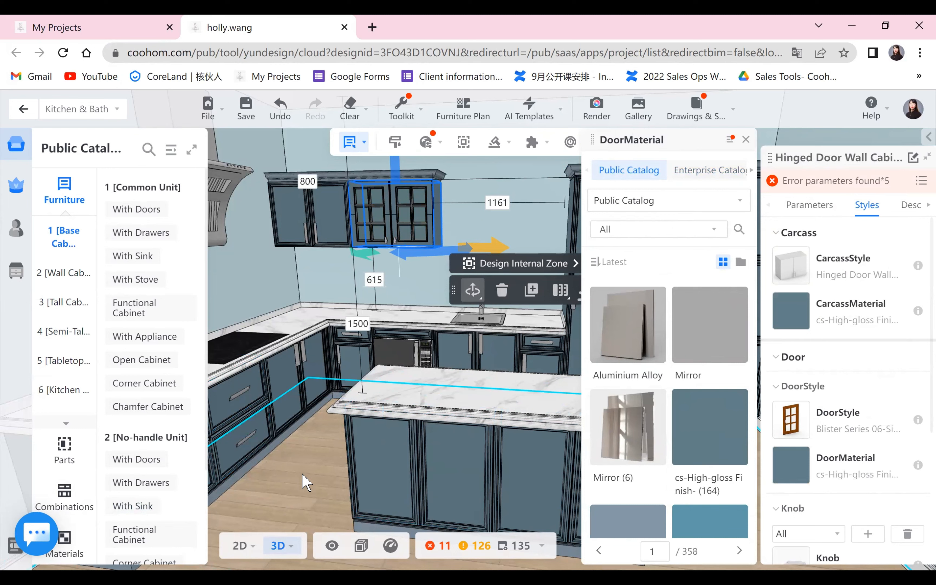
{"action": "left_click", "coordinate": [322, 461]}
Set the knob of the wall cabinet farthest from the range hood to a straight bar Modern Style Pull from the public catalog
{"action": "left_click_drag", "start_coordinate": [668, 431], "coordinate": [625, 460]}
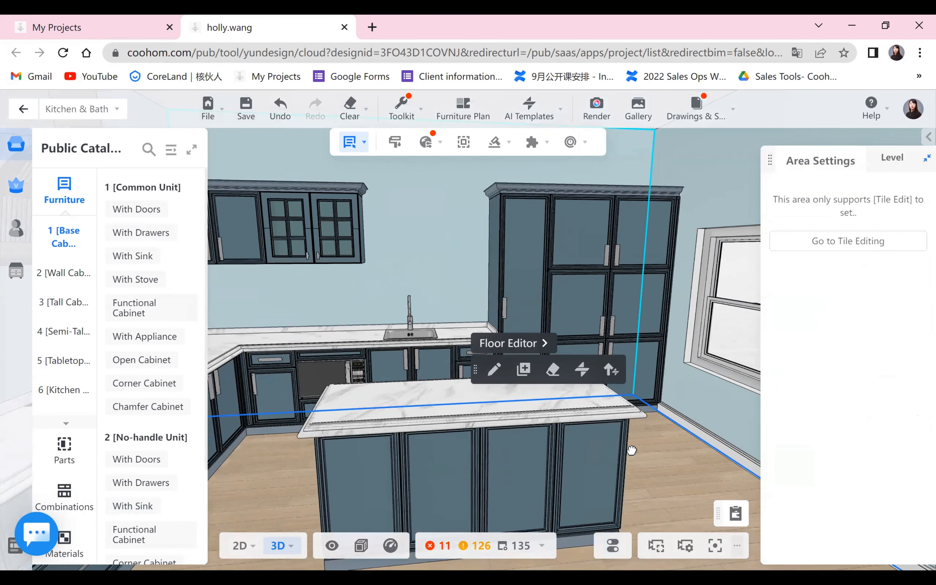
{"action": "left_click_drag", "start_coordinate": [363, 244], "coordinate": [805, 479]}
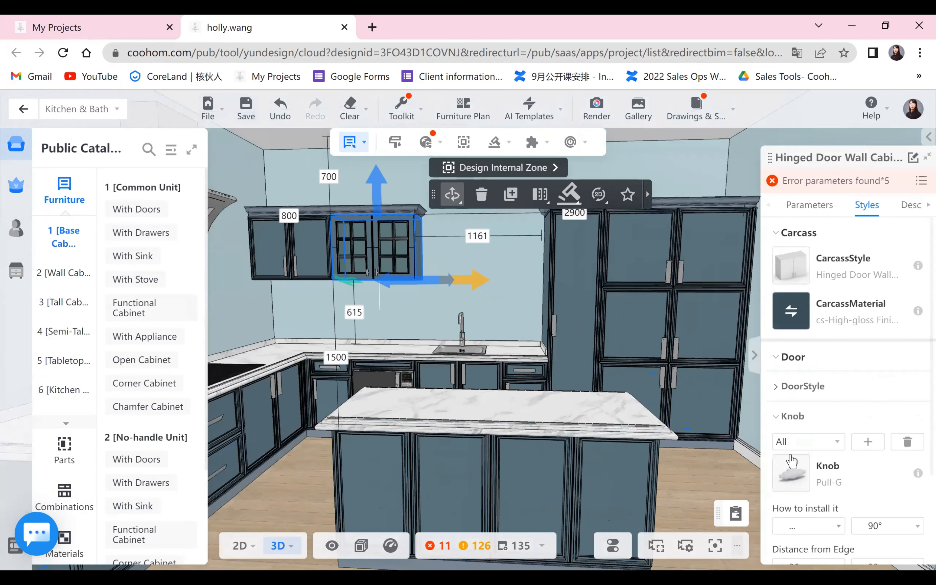
{"action": "left_click", "coordinate": [791, 460]}
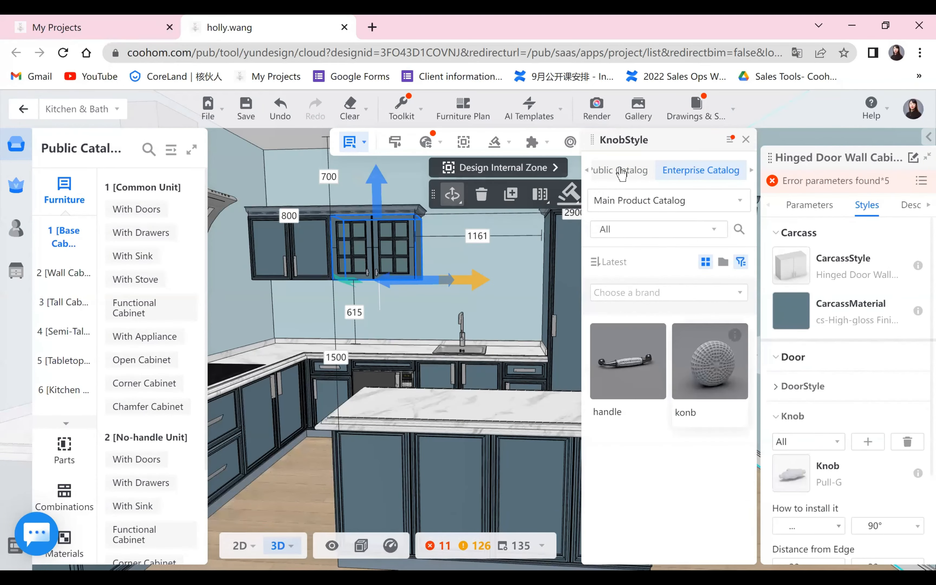
{"action": "left_click", "coordinate": [621, 174]}
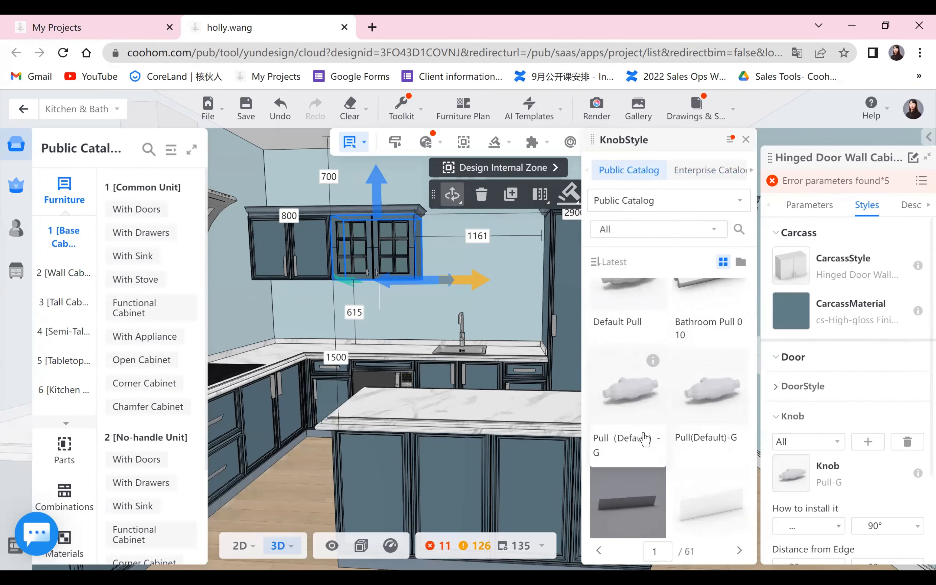
{"action": "scroll", "coordinate": [644, 439], "scroll_direction": "up", "scroll_amount": 2}
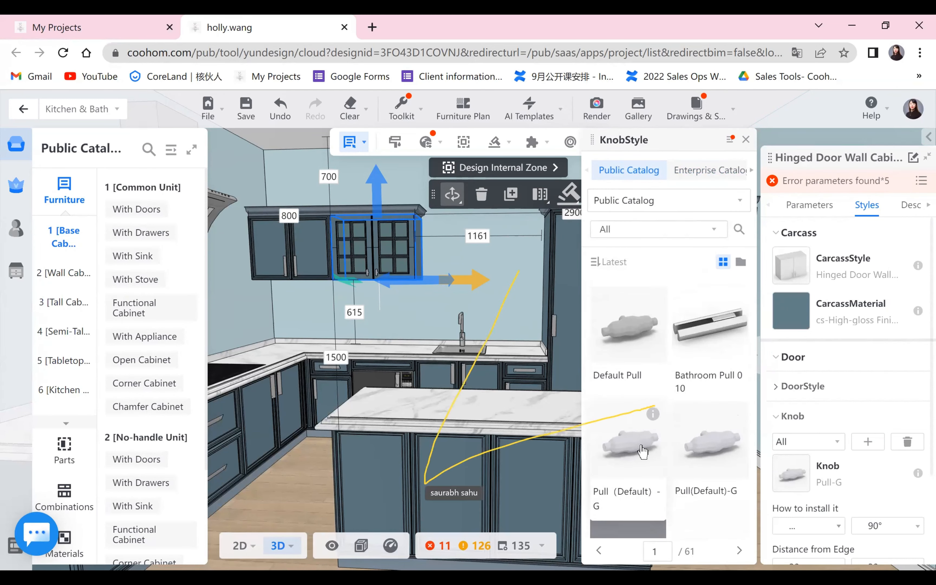
{"action": "scroll", "coordinate": [642, 450], "scroll_direction": "down", "scroll_amount": 5}
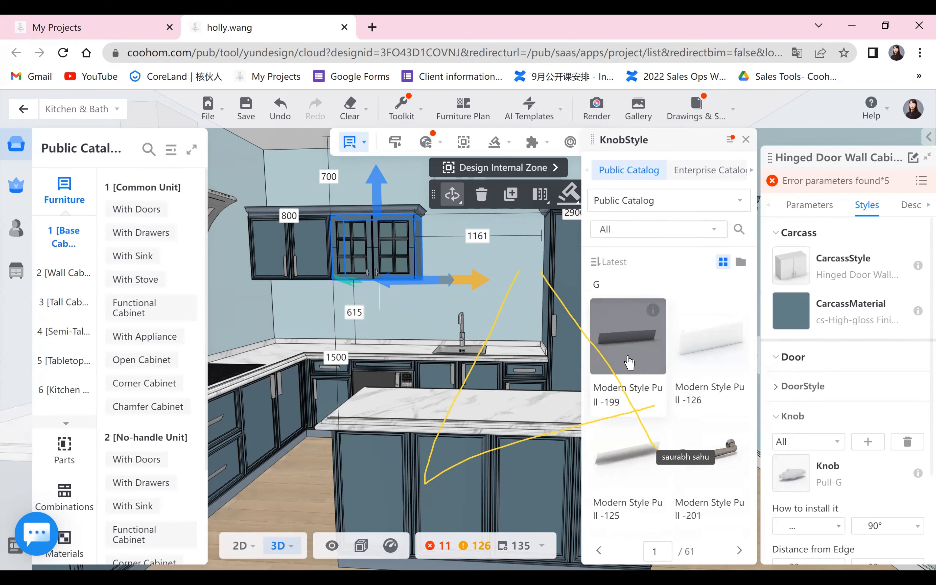
{"action": "left_click", "coordinate": [723, 488]}
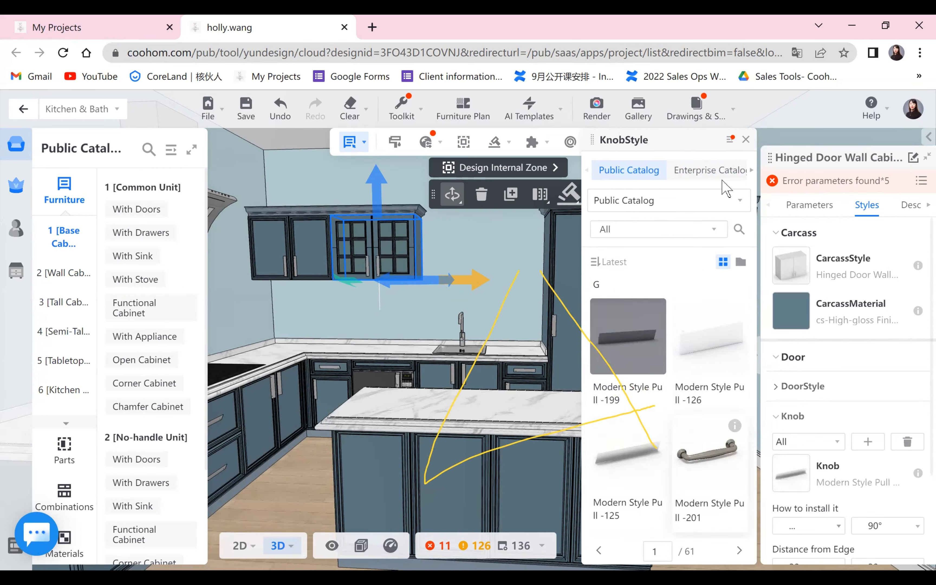
{"action": "left_click", "coordinate": [744, 142]}
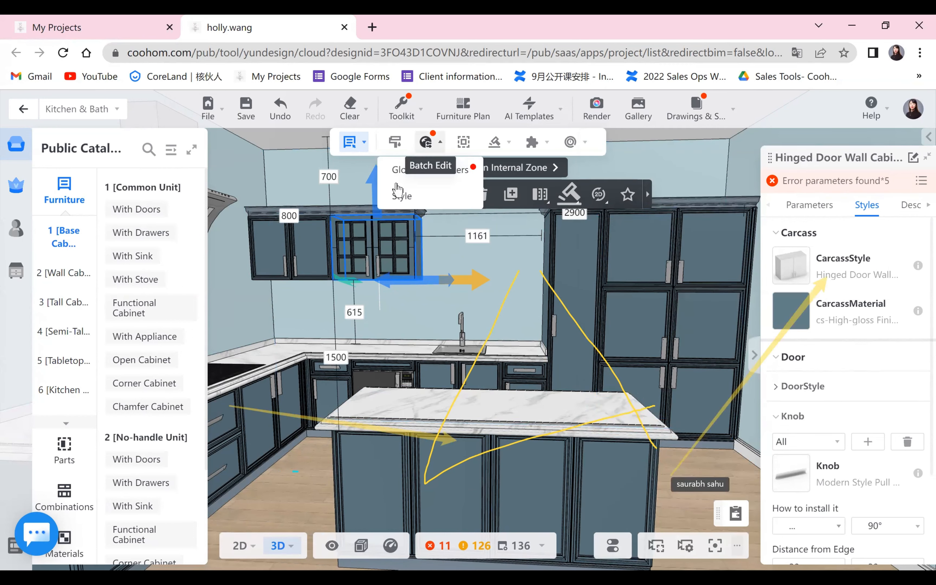
Copy the glass-door wall cabinet's style to the wall cabinet nearer the range hood with the Style Brush
{"action": "left_click", "coordinate": [402, 110]}
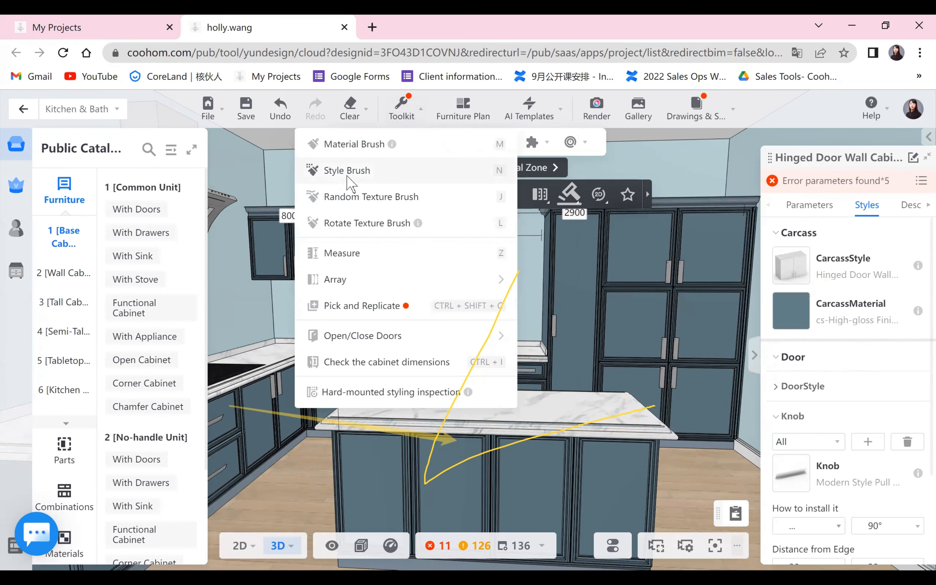
{"action": "left_click", "coordinate": [350, 175]}
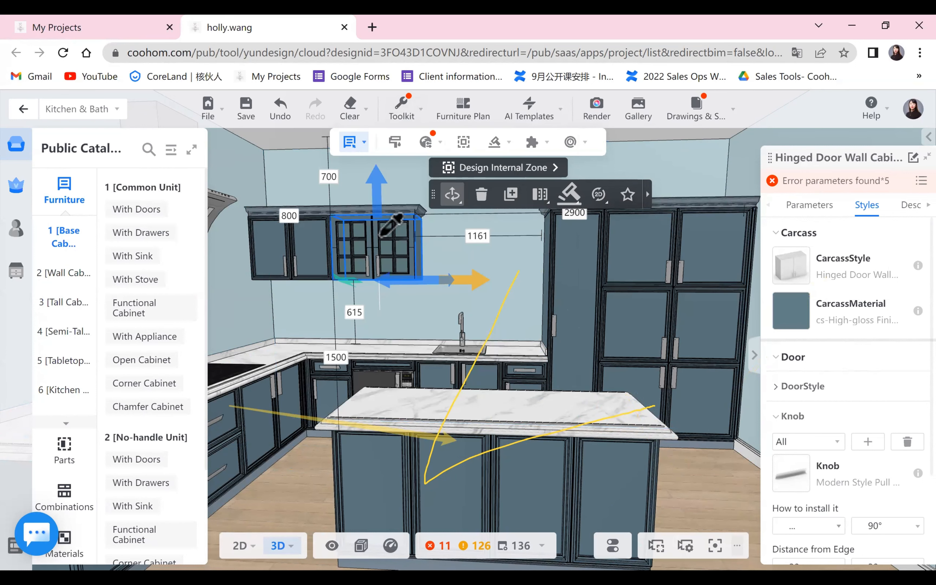
{"action": "left_click", "coordinate": [288, 244]}
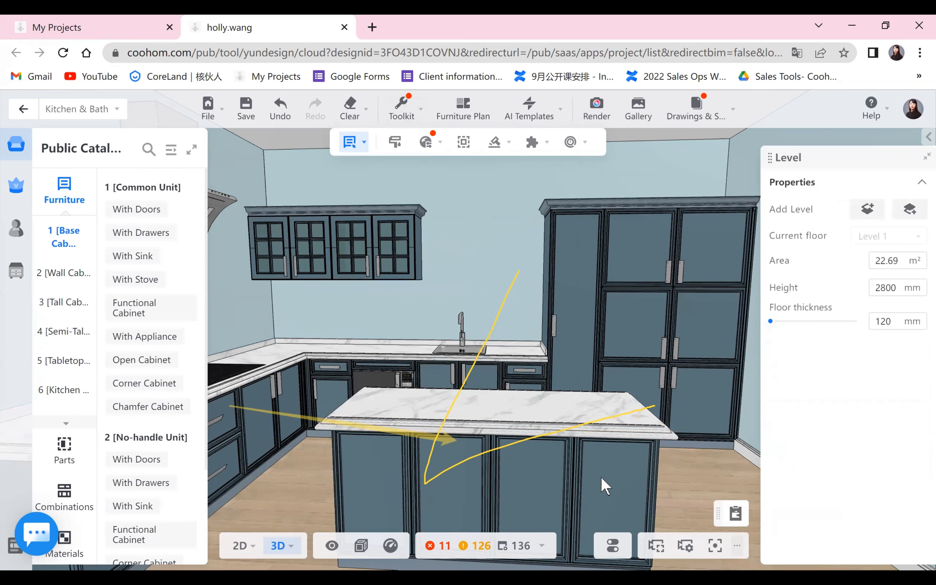
Examine the kitchen from several angles to check the matching cabinet doors and handles
{"action": "left_click", "coordinate": [604, 485]}
{"action": "left_click_drag", "start_coordinate": [439, 477], "coordinate": [565, 477]}
{"action": "scroll", "coordinate": [560, 485], "scroll_direction": "down", "scroll_amount": 1}
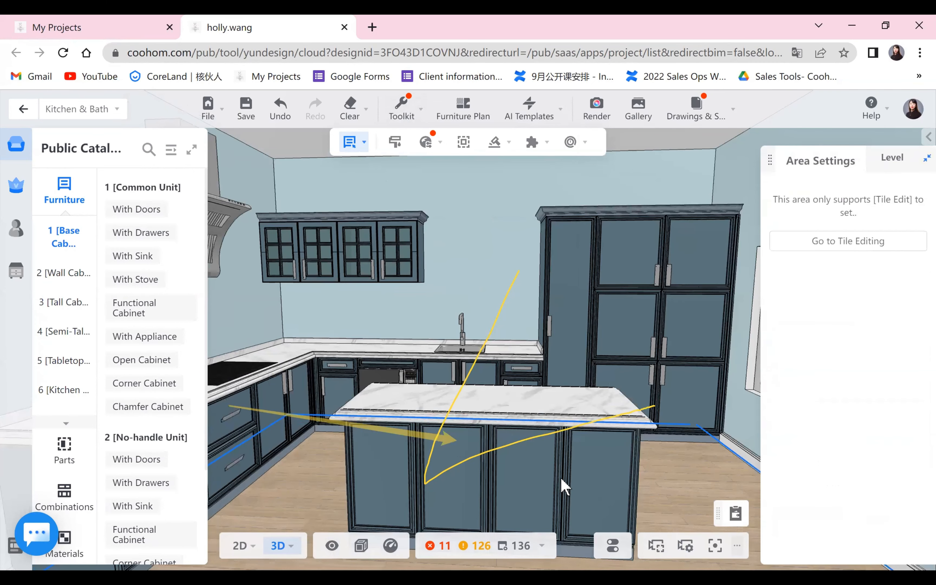
{"action": "scroll", "coordinate": [549, 518], "scroll_direction": "down", "scroll_amount": 3}
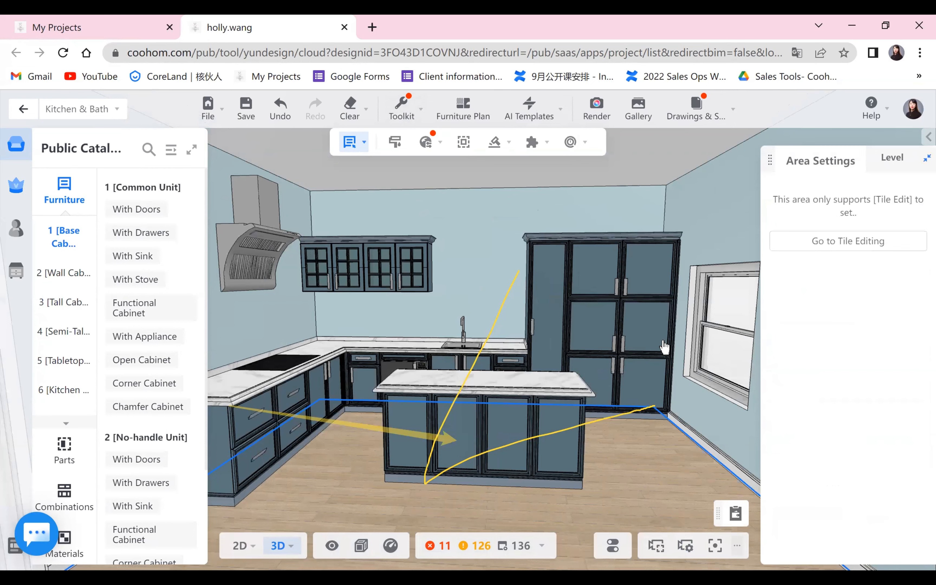
{"action": "scroll", "coordinate": [681, 352], "scroll_direction": "down", "scroll_amount": 2}
{"action": "left_click_drag", "start_coordinate": [566, 451], "coordinate": [539, 486]}
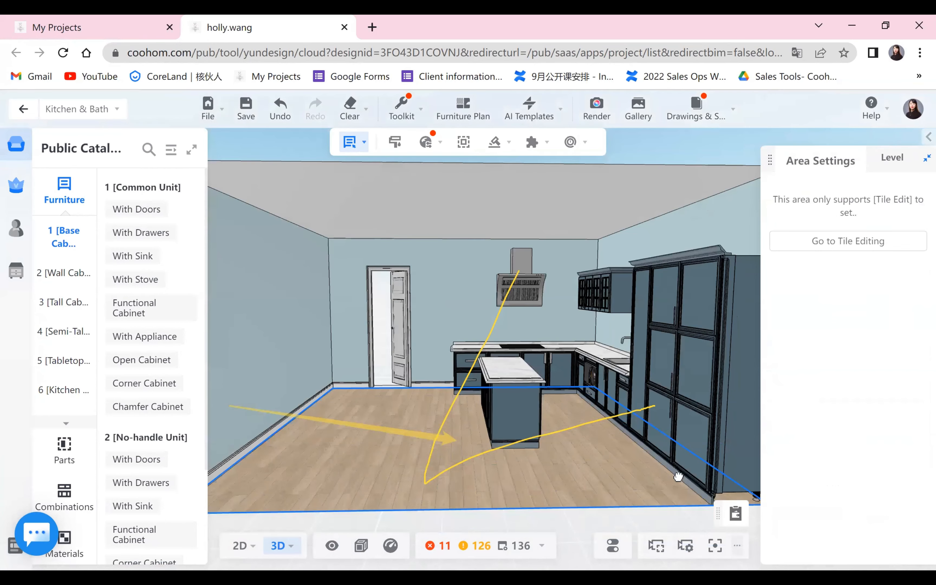
{"action": "left_click_drag", "start_coordinate": [679, 477], "coordinate": [467, 482]}
{"action": "left_click_drag", "start_coordinate": [589, 493], "coordinate": [711, 481]}
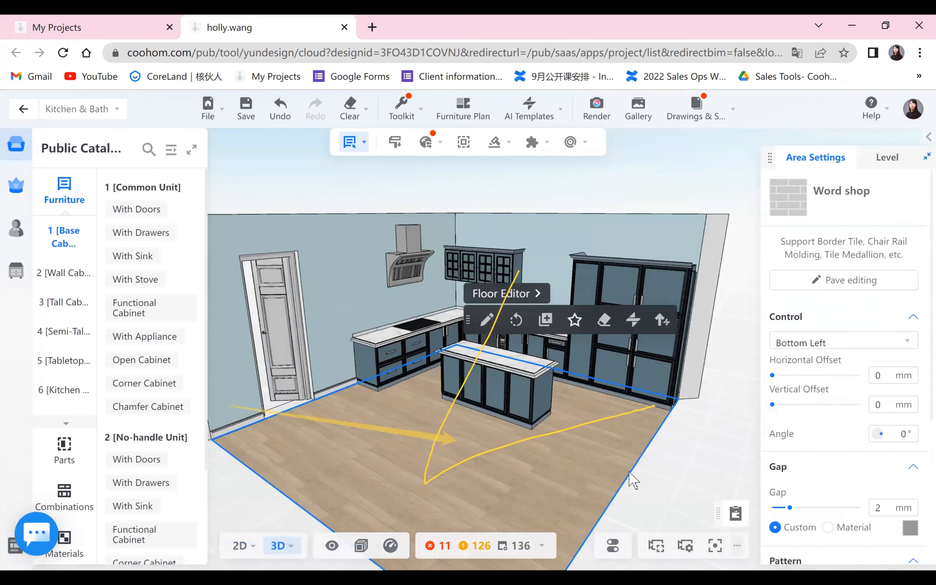
{"action": "left_click_drag", "start_coordinate": [551, 457], "coordinate": [578, 465]}
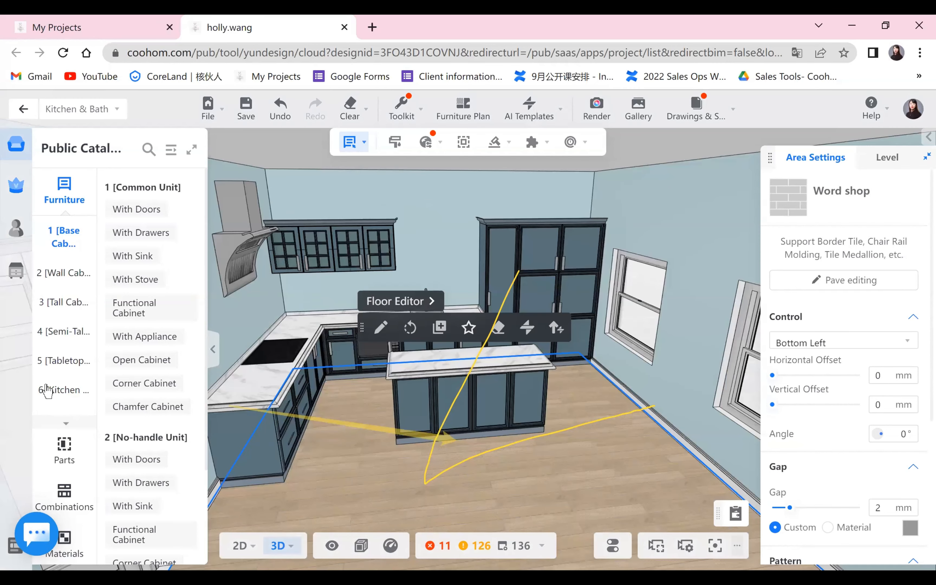
Browse the kitchen ornaments in the Decoration category of the public catalog
{"action": "left_click", "coordinate": [63, 390]}
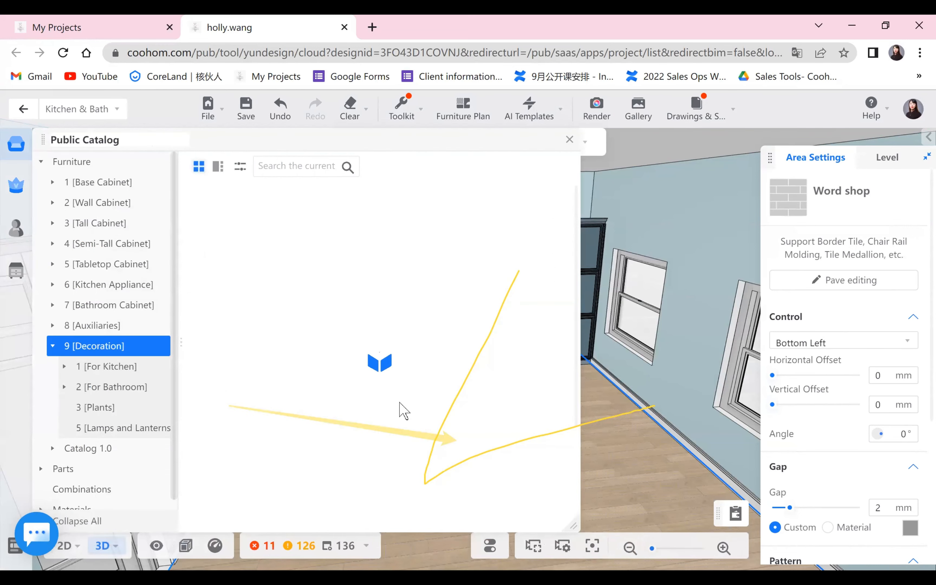
{"action": "scroll", "coordinate": [236, 341], "scroll_direction": "down", "scroll_amount": 4}
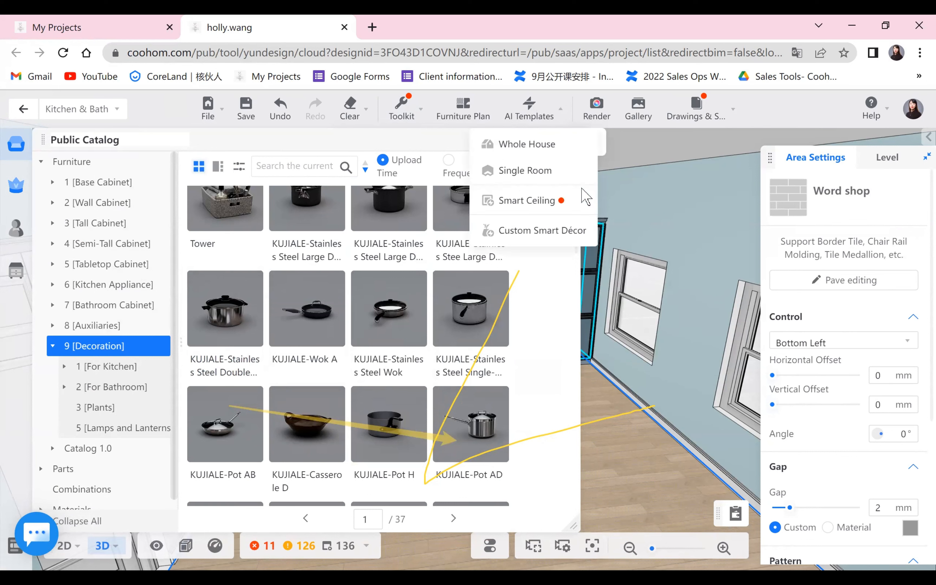
{"action": "left_click", "coordinate": [581, 189]}
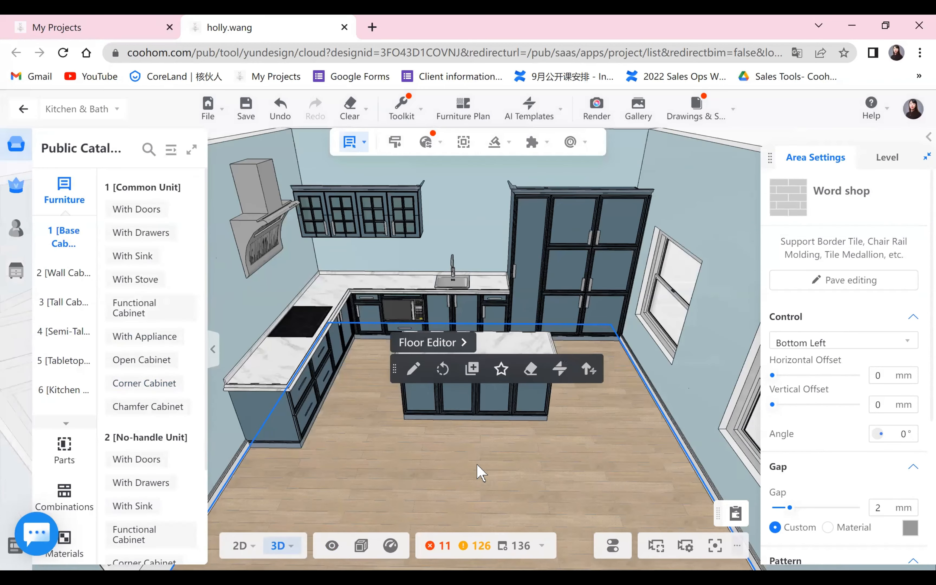
Decorate the kitchen cabinets and countertops with a Kitchen & Bath template from Custom Smart Décor and finish
{"action": "mouse_move", "coordinate": [541, 116]}
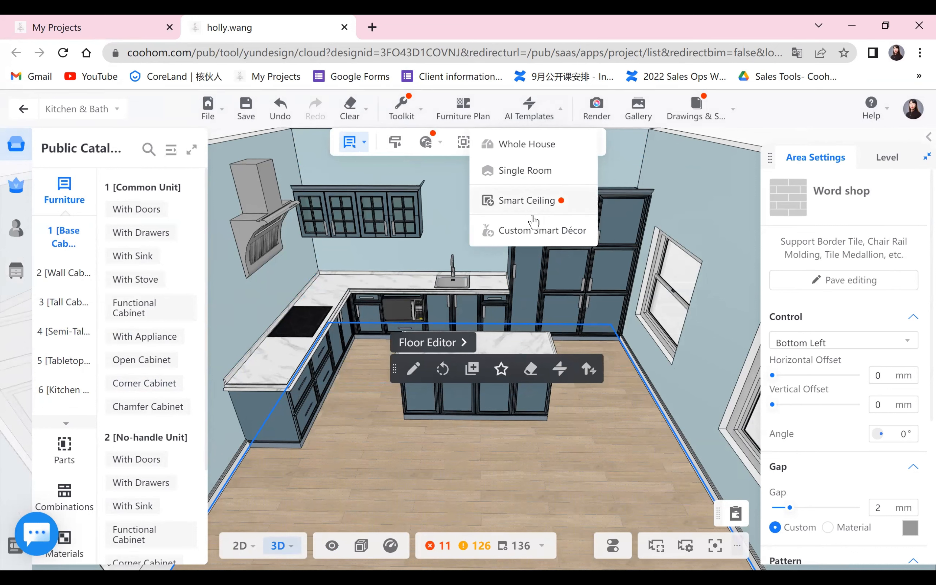
{"action": "left_click", "coordinate": [516, 232]}
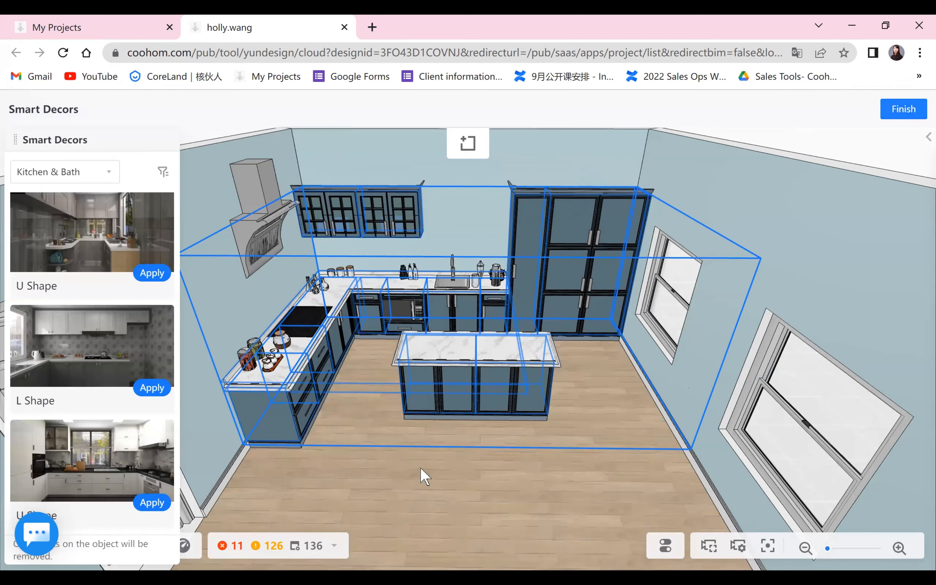
{"action": "left_click", "coordinate": [460, 465]}
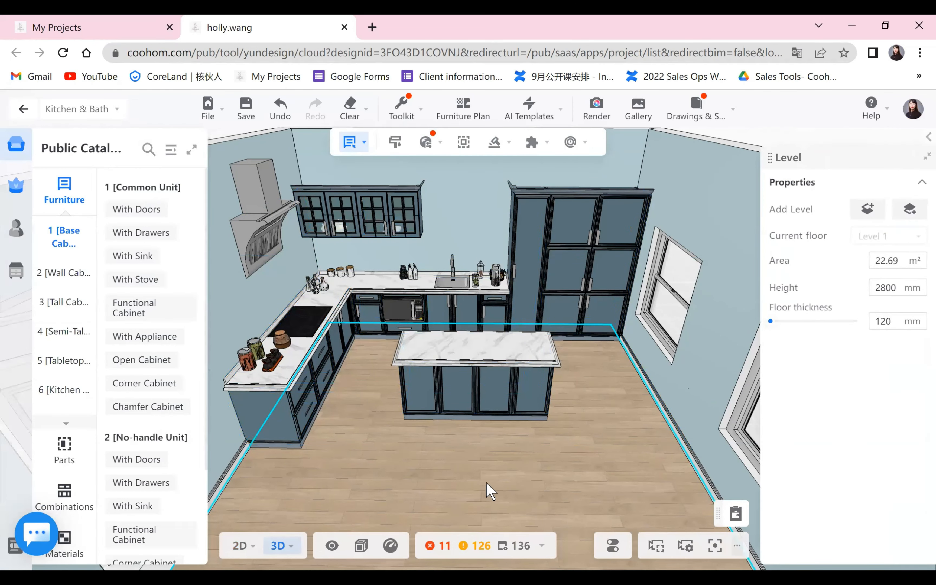
Open all cabinet doors to inspect the decorations inside, and close them again
{"action": "left_click_drag", "start_coordinate": [422, 153], "coordinate": [563, 344]}
{"action": "left_click", "coordinate": [401, 109]}
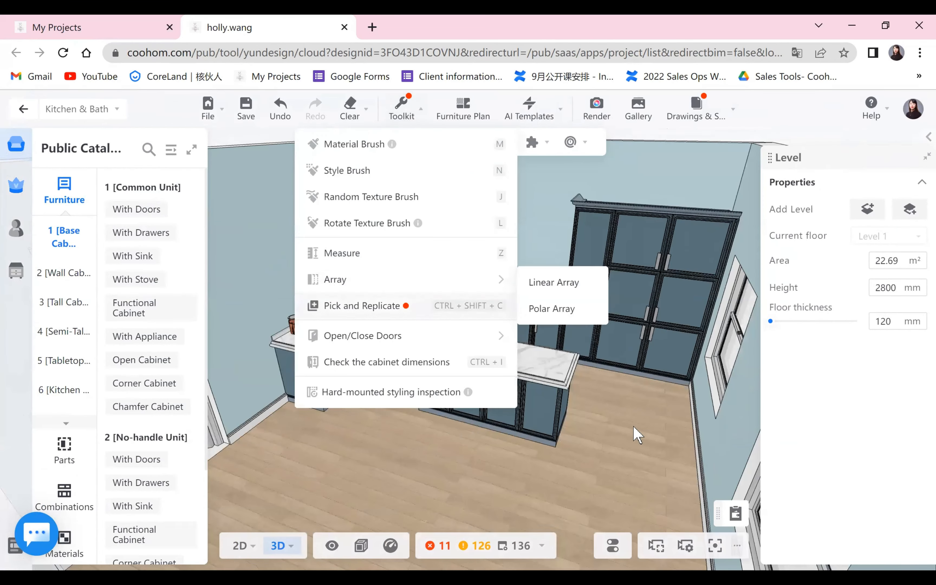
{"action": "mouse_move", "coordinate": [464, 334]}
{"action": "left_click", "coordinate": [592, 339]}
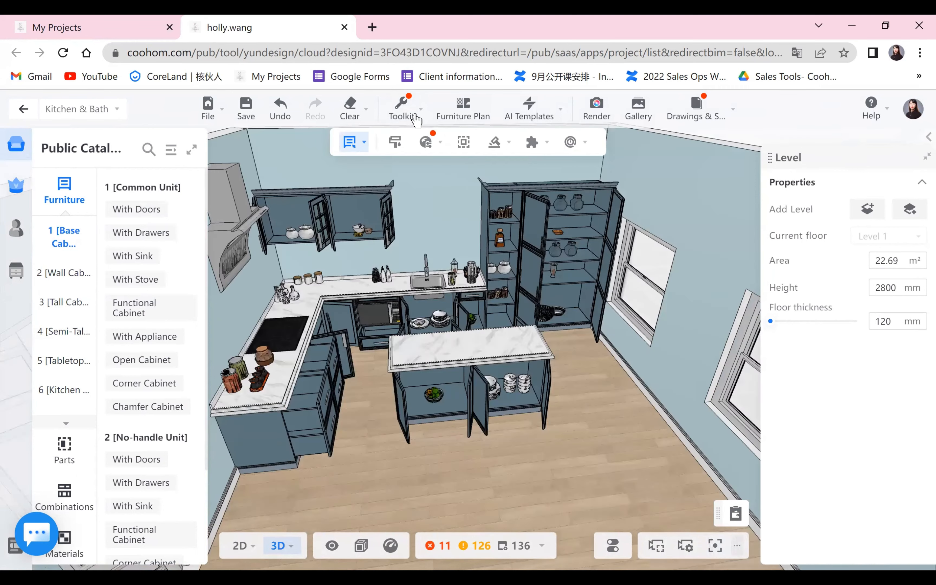
{"action": "left_click_drag", "start_coordinate": [413, 290], "coordinate": [582, 400]}
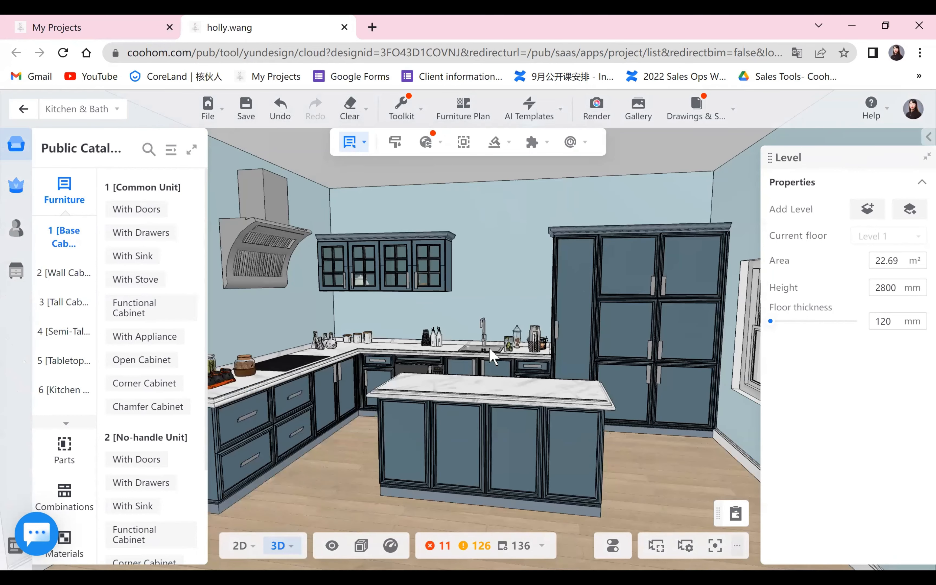
Move the Storage jar-4 from the counter beside the sink onto the island countertop using 3D Move & Rotate
{"action": "left_click", "coordinate": [492, 352]}
{"action": "left_click", "coordinate": [488, 344]}
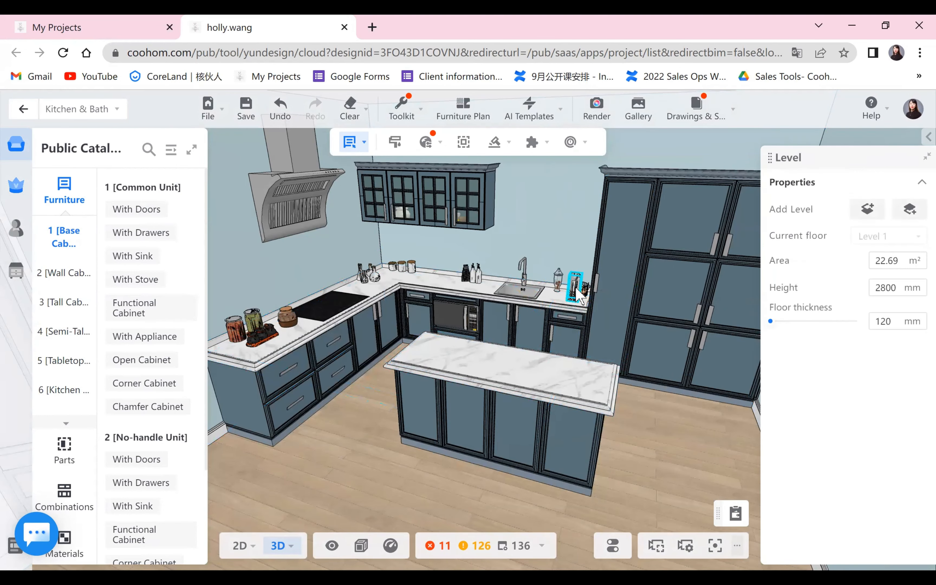
{"action": "left_click", "coordinate": [574, 288]}
{"action": "mouse_move", "coordinate": [366, 339]}
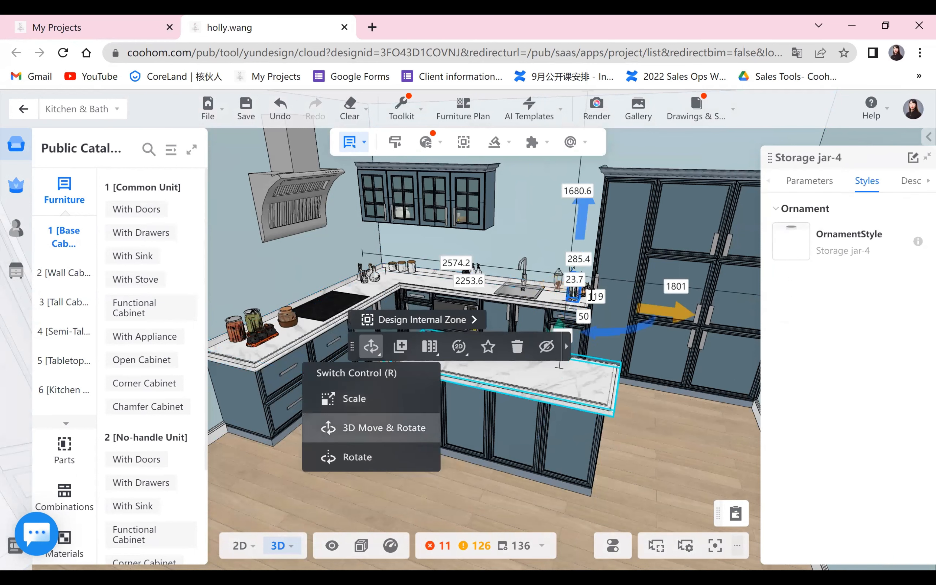
{"action": "left_click", "coordinate": [350, 427]}
{"action": "right_click", "coordinate": [483, 360]}
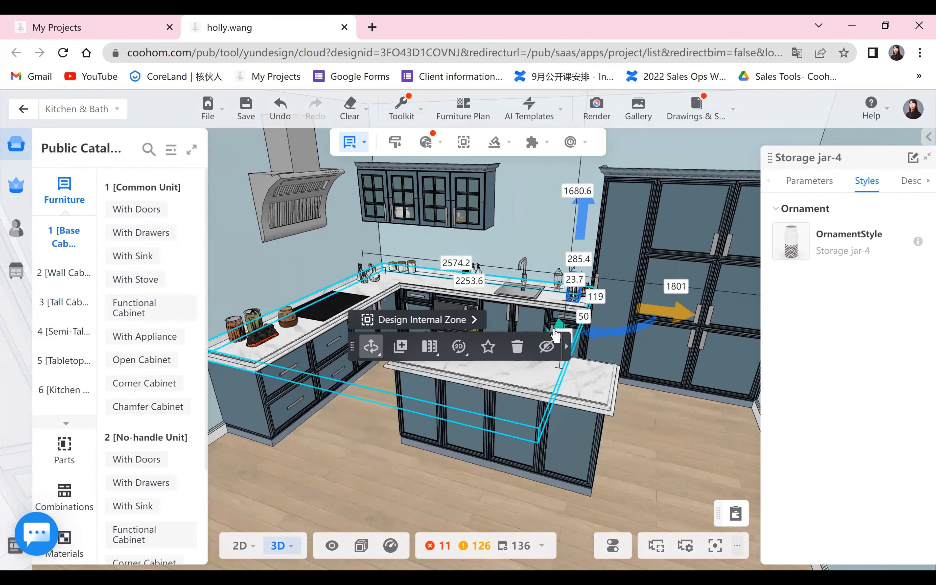
{"action": "left_click_drag", "start_coordinate": [546, 349], "coordinate": [550, 381]}
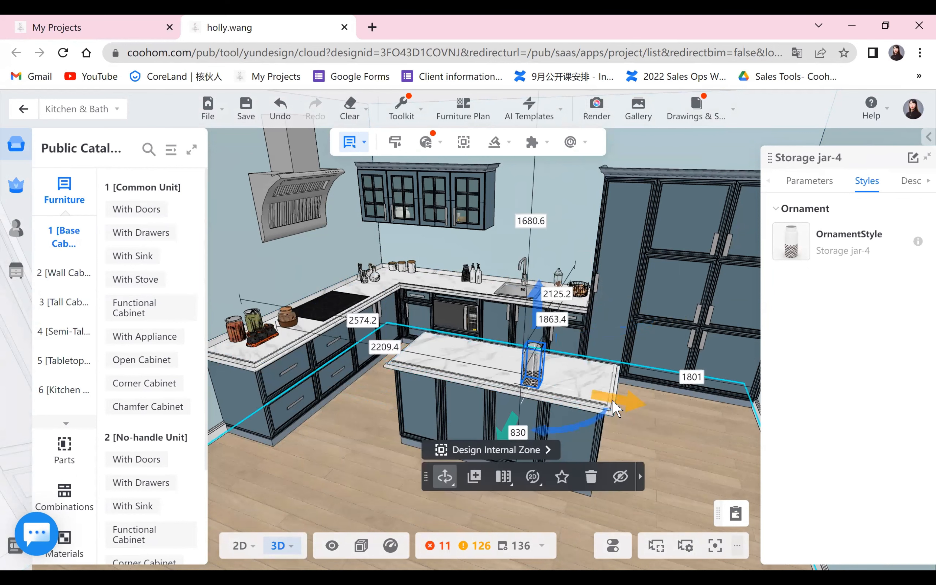
Shift the storage jar along the island countertop toward the end facing the windows and deselect it
{"action": "left_click_drag", "start_coordinate": [621, 402], "coordinate": [528, 455]}
{"action": "right_click", "coordinate": [529, 455]}
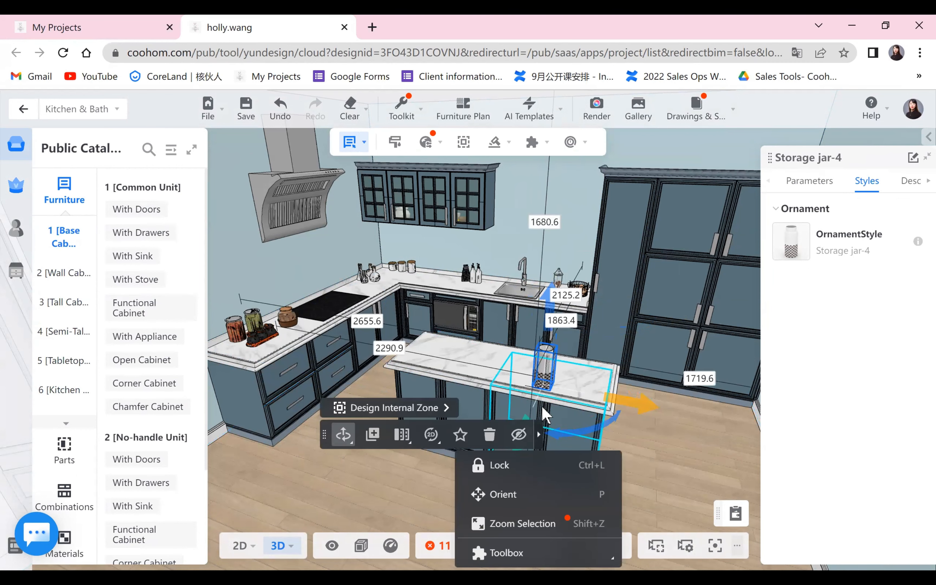
{"action": "left_click_drag", "start_coordinate": [519, 494], "coordinate": [503, 389]}
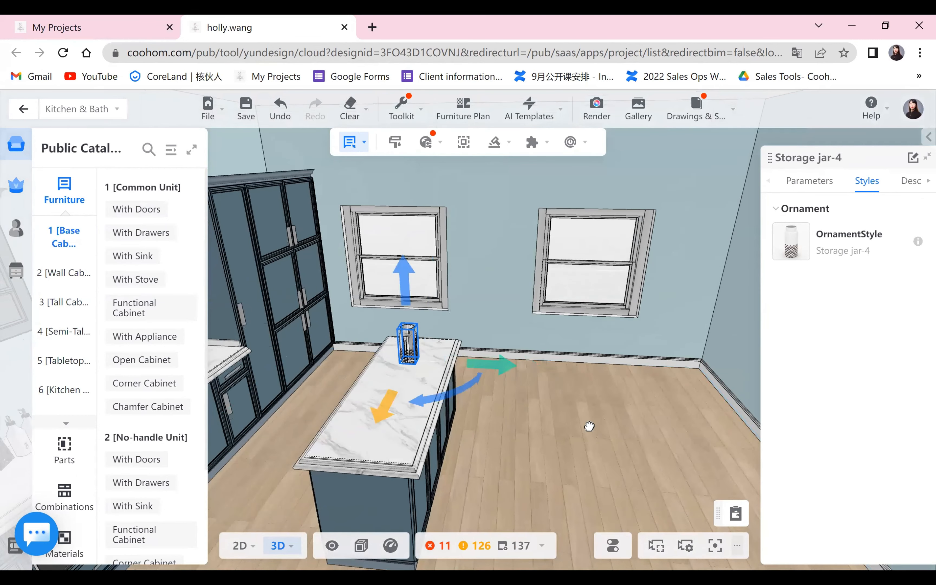
{"action": "left_click", "coordinate": [414, 471]}
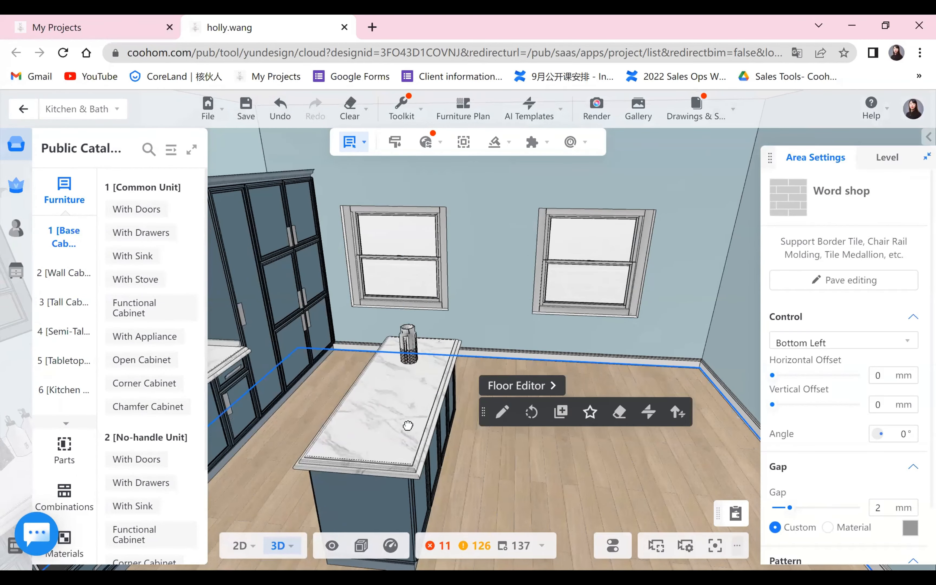
Examine the decorated kitchen and the storage jar on the island from several angles
{"action": "left_click_drag", "start_coordinate": [464, 389], "coordinate": [318, 486]}
{"action": "scroll", "coordinate": [325, 477], "scroll_direction": "down", "scroll_amount": 3}
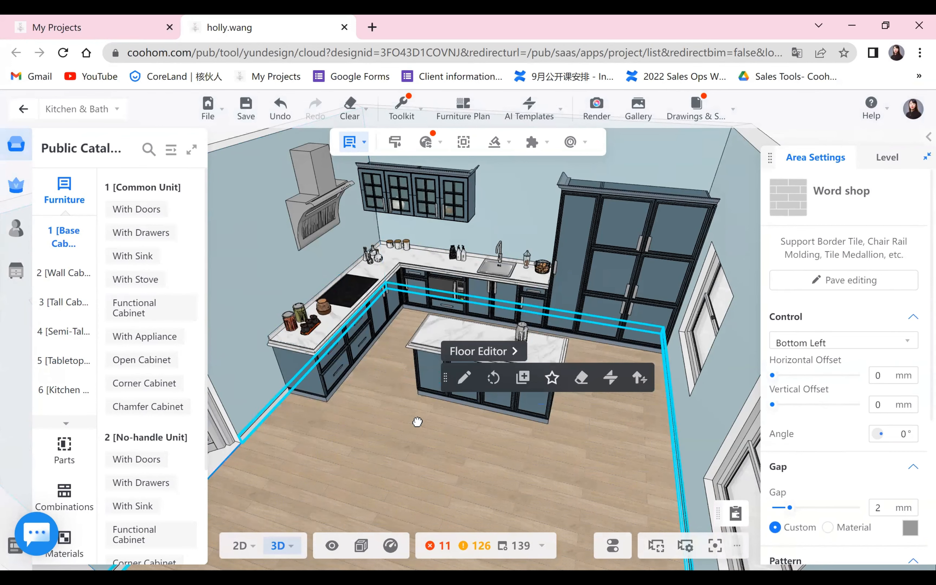
{"action": "scroll", "coordinate": [344, 434], "scroll_direction": "up", "scroll_amount": 5}
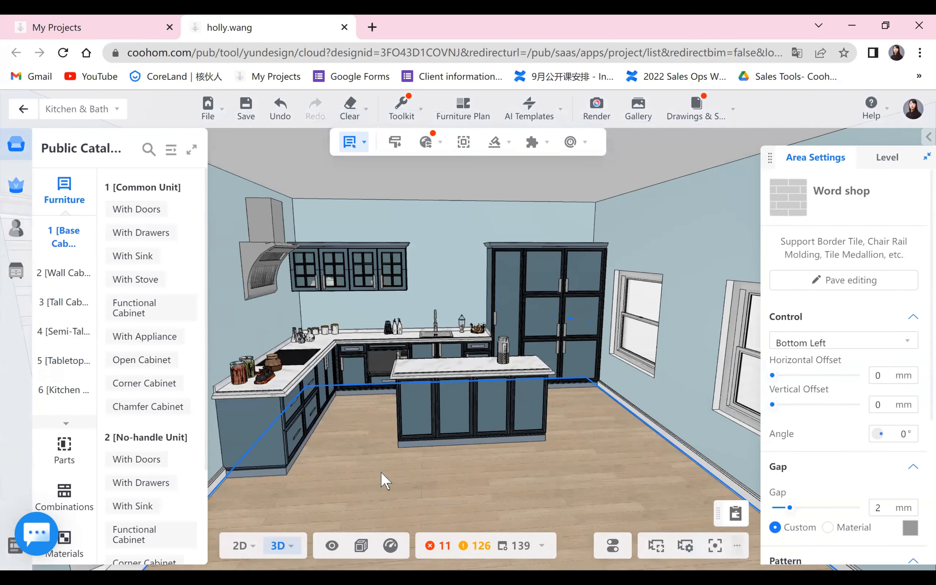
{"action": "scroll", "coordinate": [383, 480], "scroll_direction": "down", "scroll_amount": 2}
{"action": "scroll", "coordinate": [580, 503], "scroll_direction": "down", "scroll_amount": 1}
{"action": "left_click", "coordinate": [525, 488]}
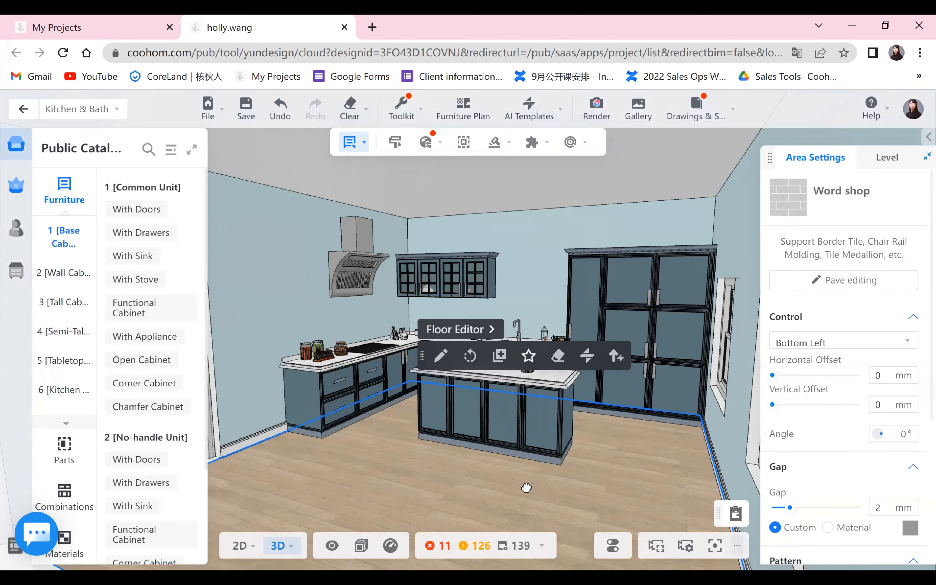
{"action": "left_click_drag", "start_coordinate": [479, 502], "coordinate": [605, 521]}
{"action": "scroll", "coordinate": [561, 499], "scroll_direction": "down", "scroll_amount": 3}
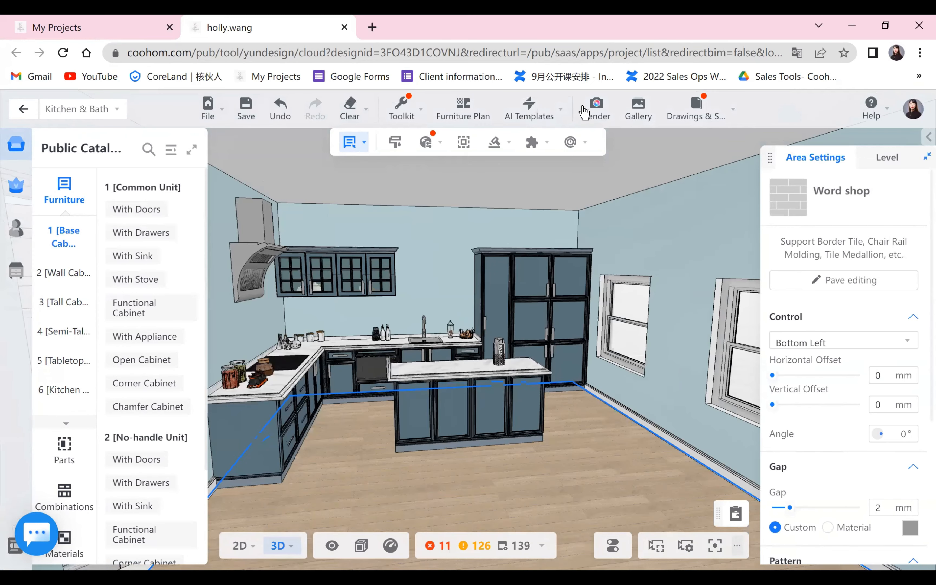
Open the Render environment, switch to the 2D plan, and move the front view camera farther back from the island
{"action": "scroll", "coordinate": [425, 387], "scroll_direction": "up", "scroll_amount": 2}
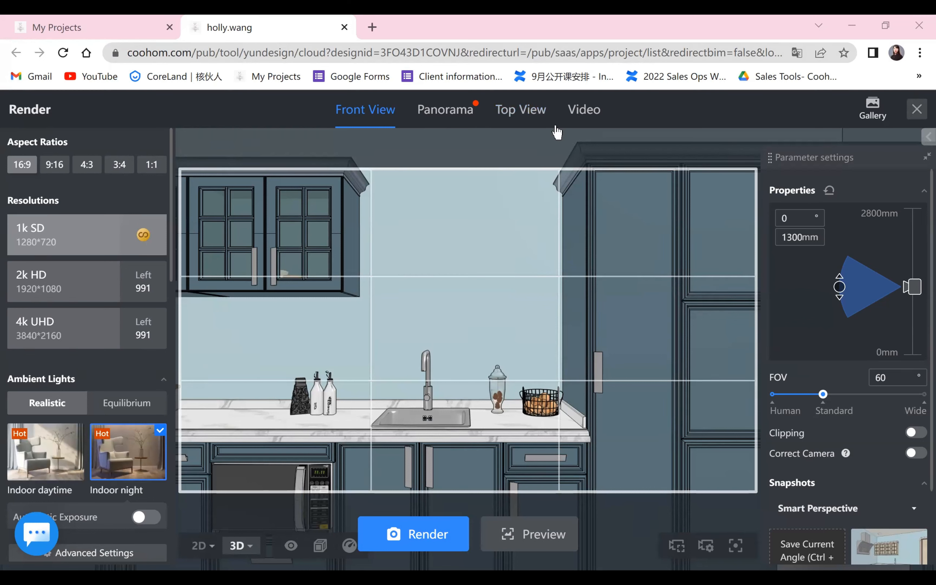
{"action": "left_click", "coordinate": [212, 552]}
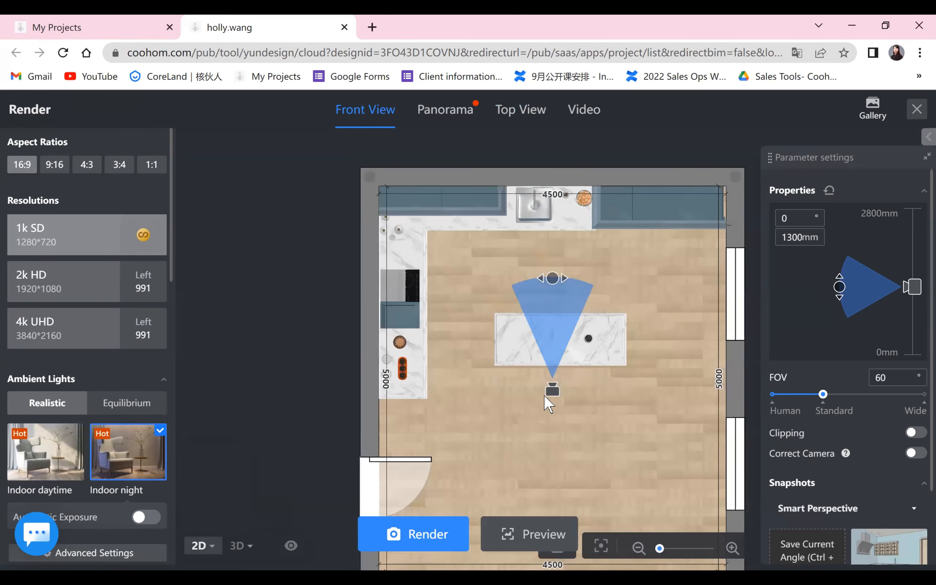
{"action": "left_click_drag", "start_coordinate": [545, 395], "coordinate": [524, 461]}
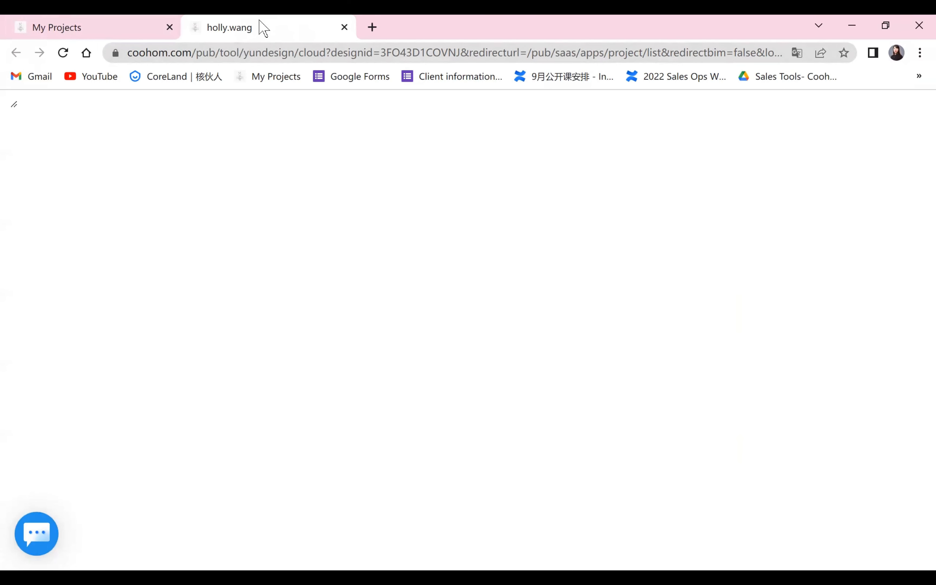
Reload the design page in the browser
{"action": "left_click", "coordinate": [62, 53]}
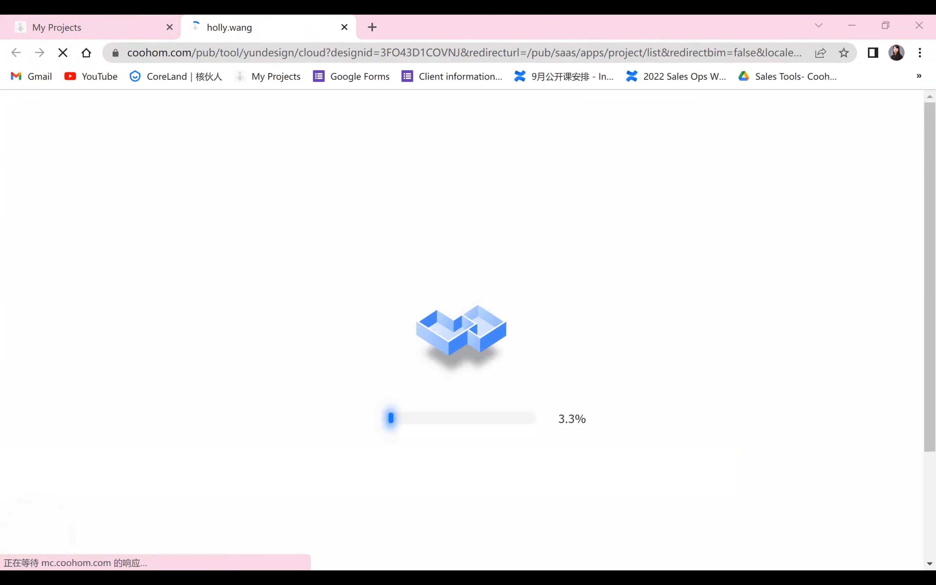